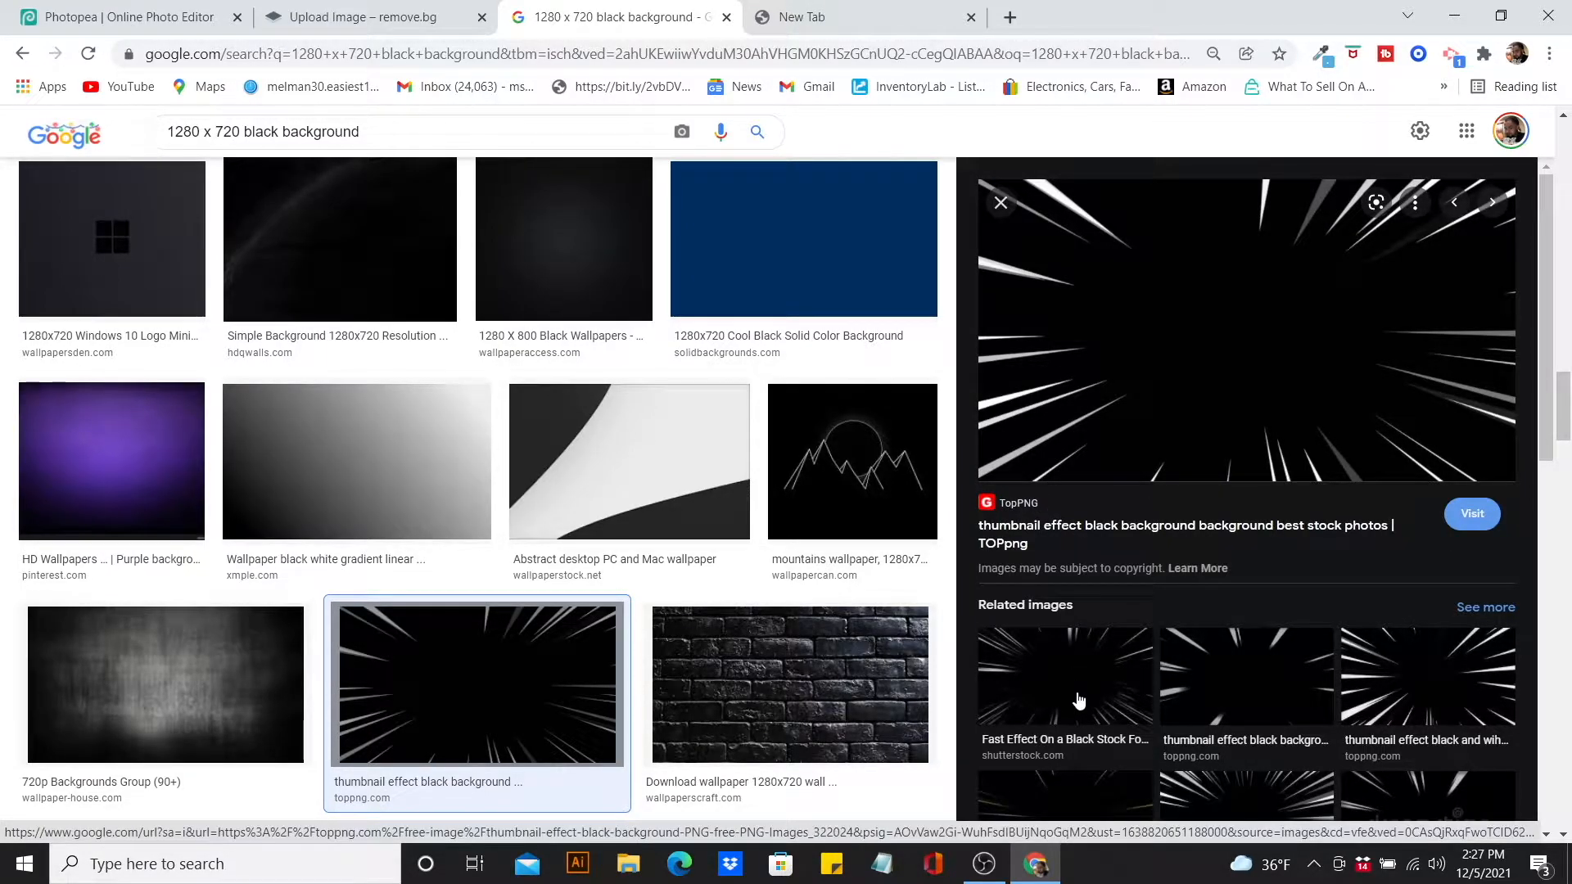
# - Compare candidate images in the 1280 x 720 black background results, previewing the thumbnail-effect variants and the 1280x720 Wallpaper Cave image
pyautogui.click(1253, 693)
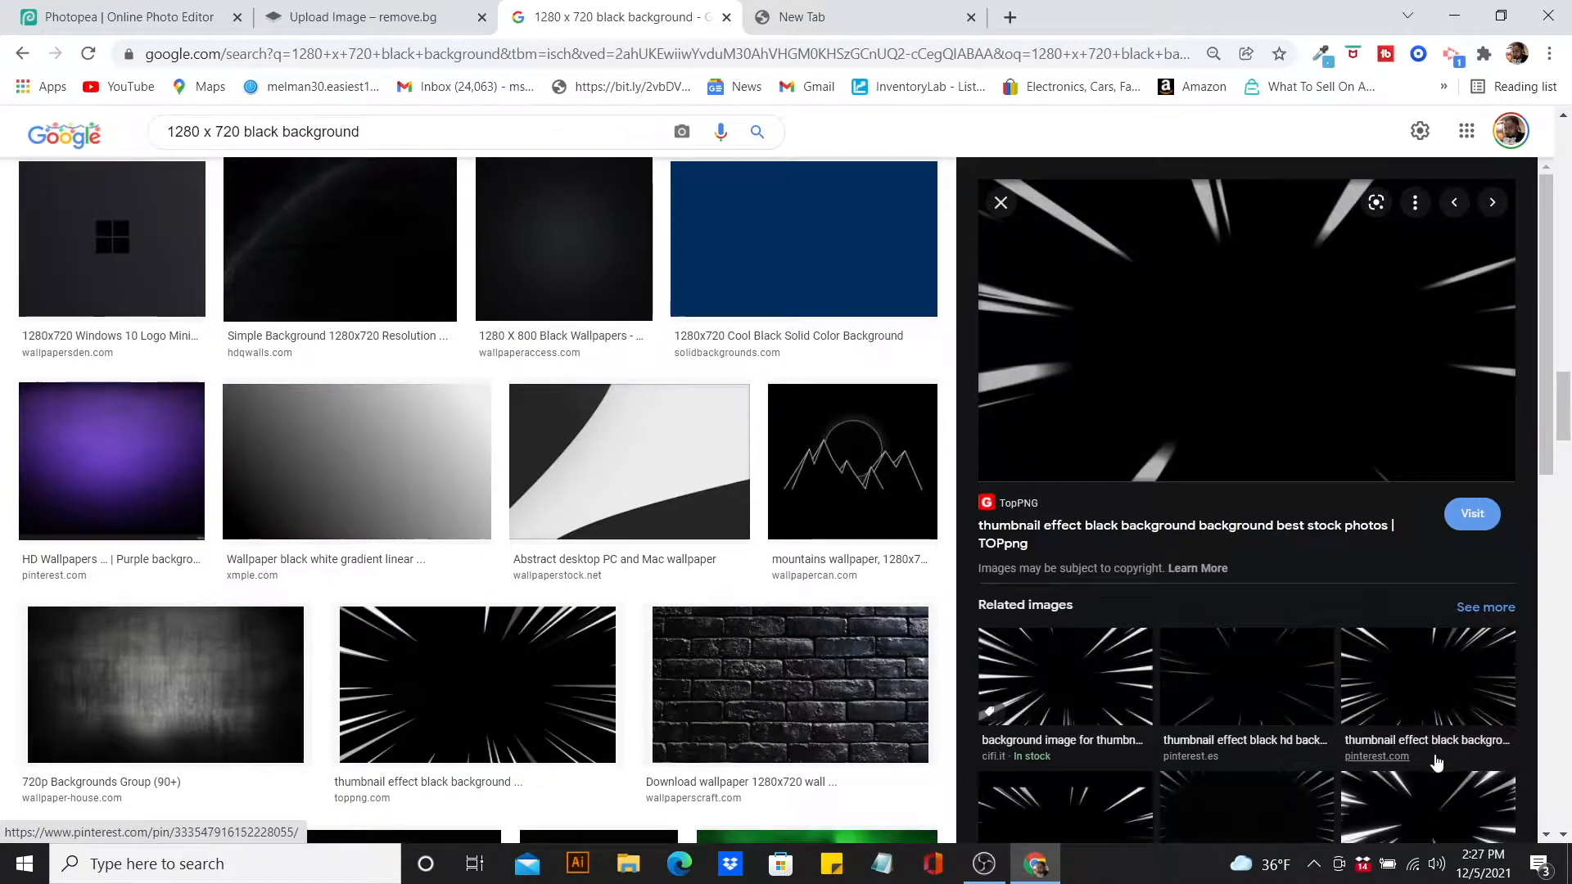
pyautogui.click(1444, 724)
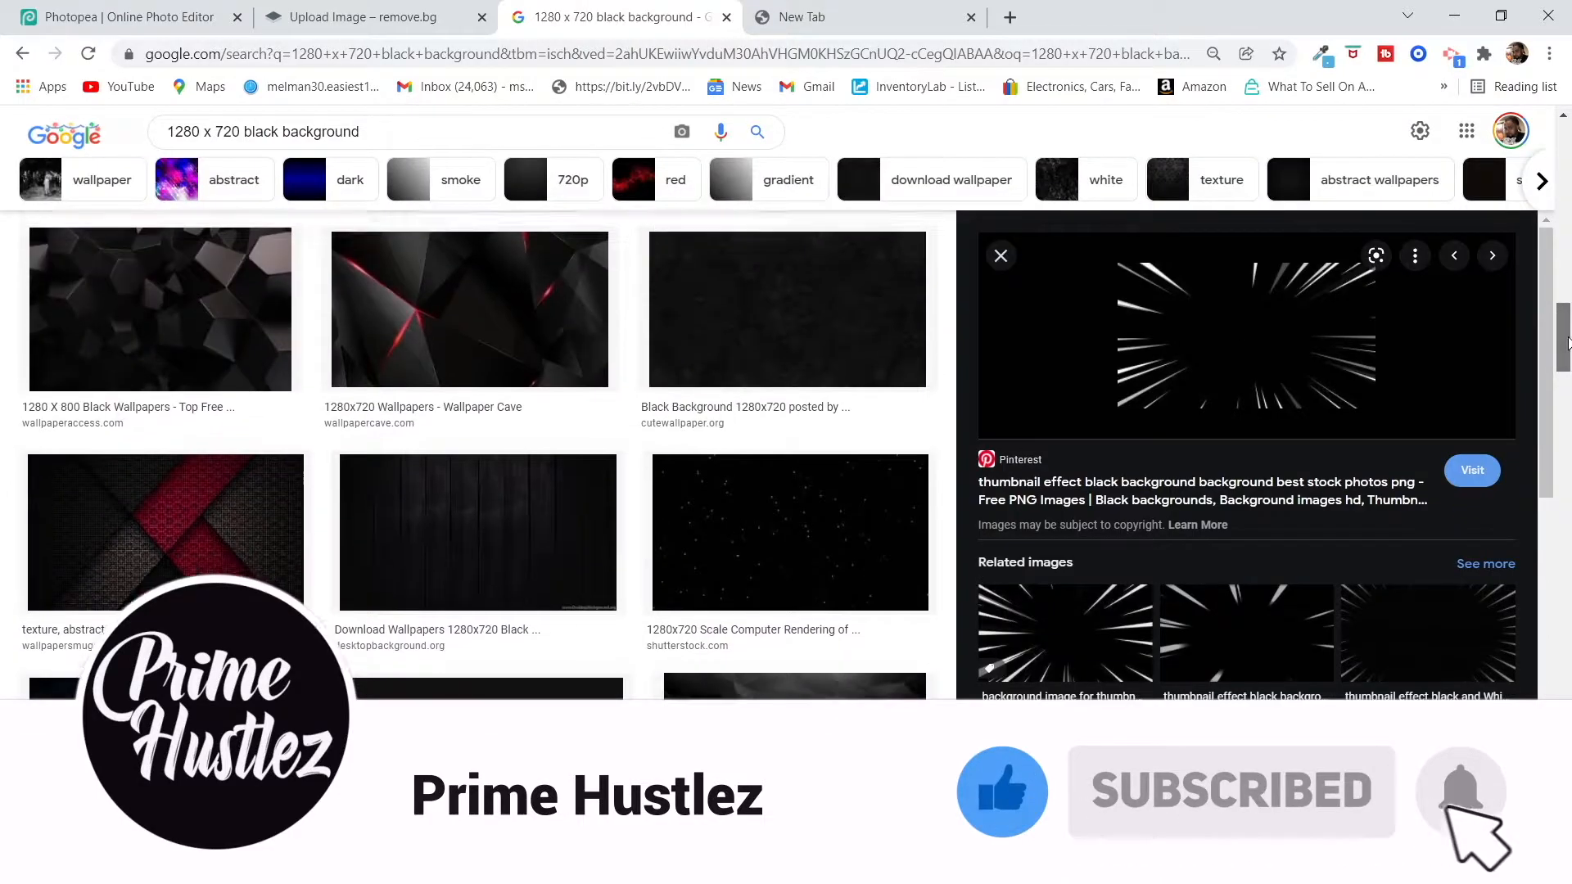
pyautogui.moveTo(1563, 415); pyautogui.dragTo(1567, 279)
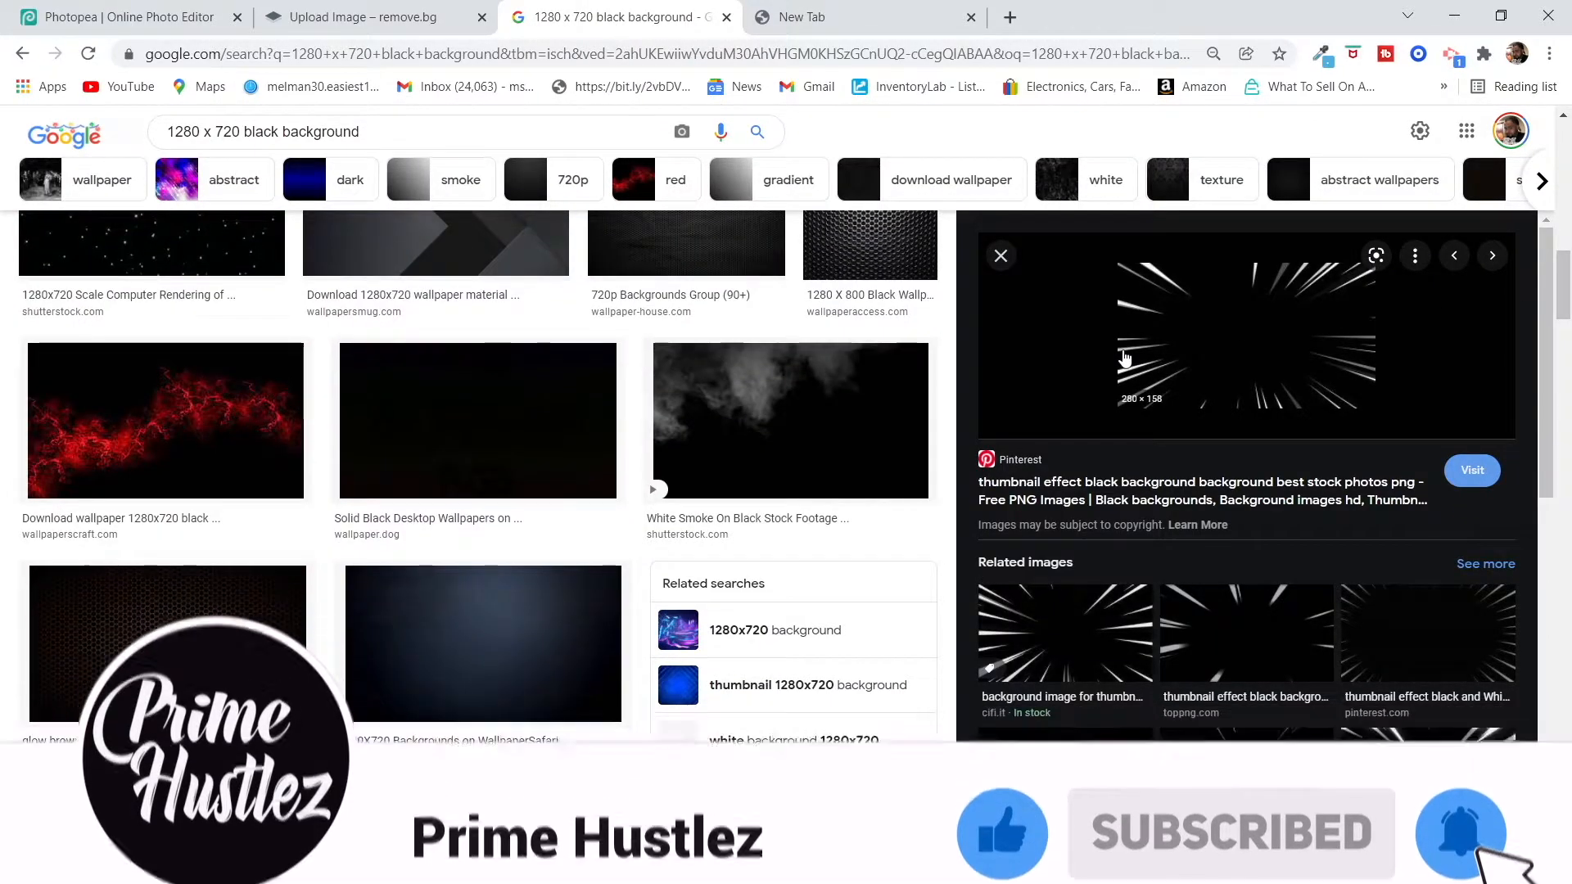
pyautogui.click(1000, 255)
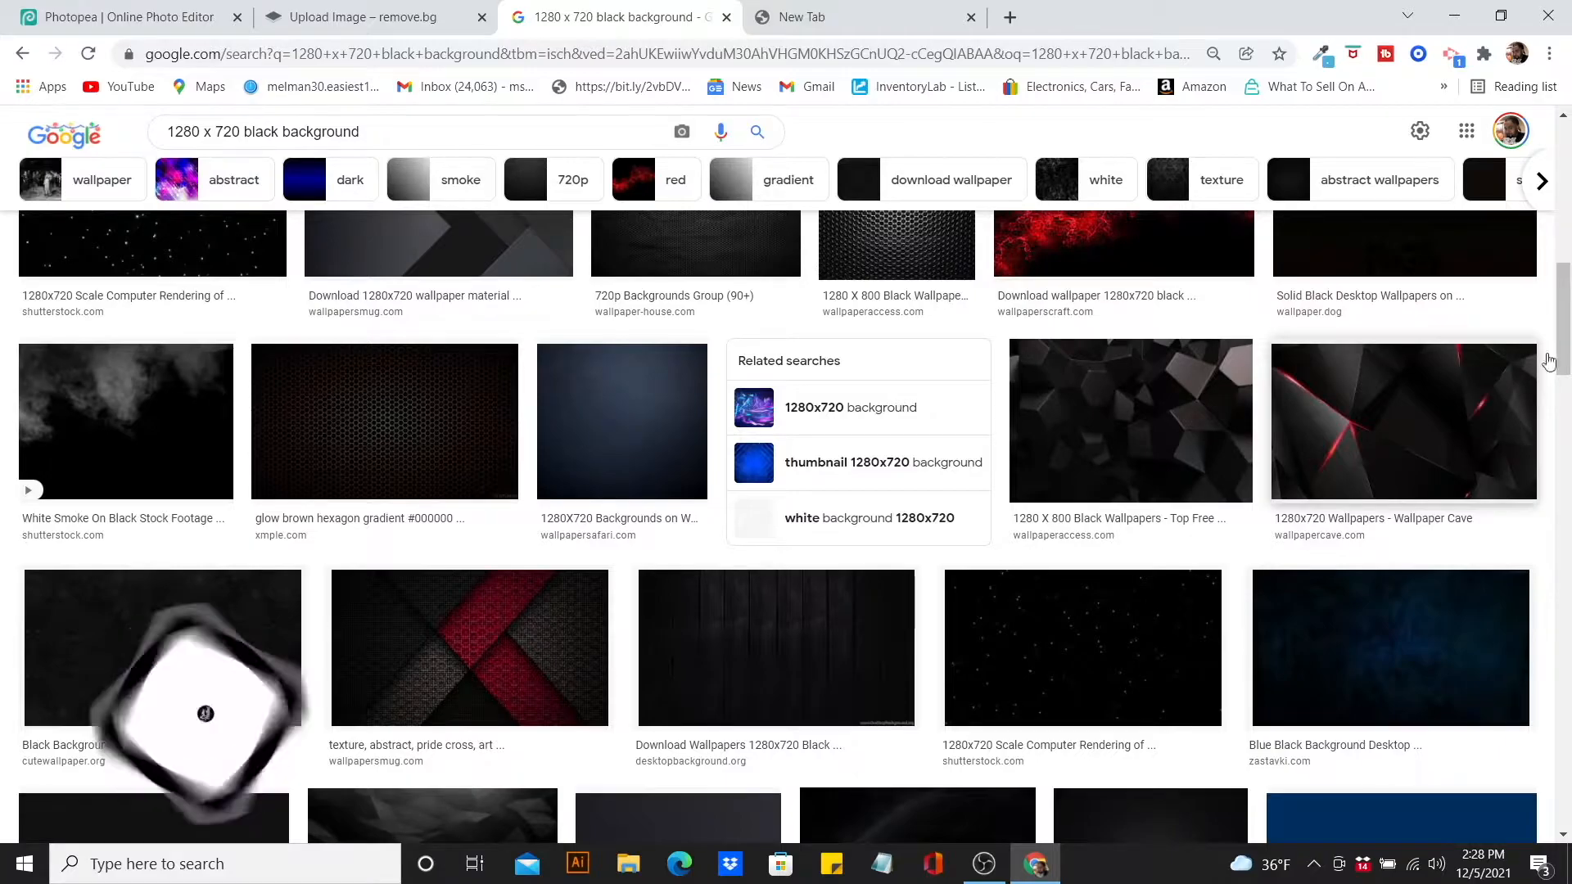
pyautogui.moveTo(1568, 347); pyautogui.dragTo(1566, 369)
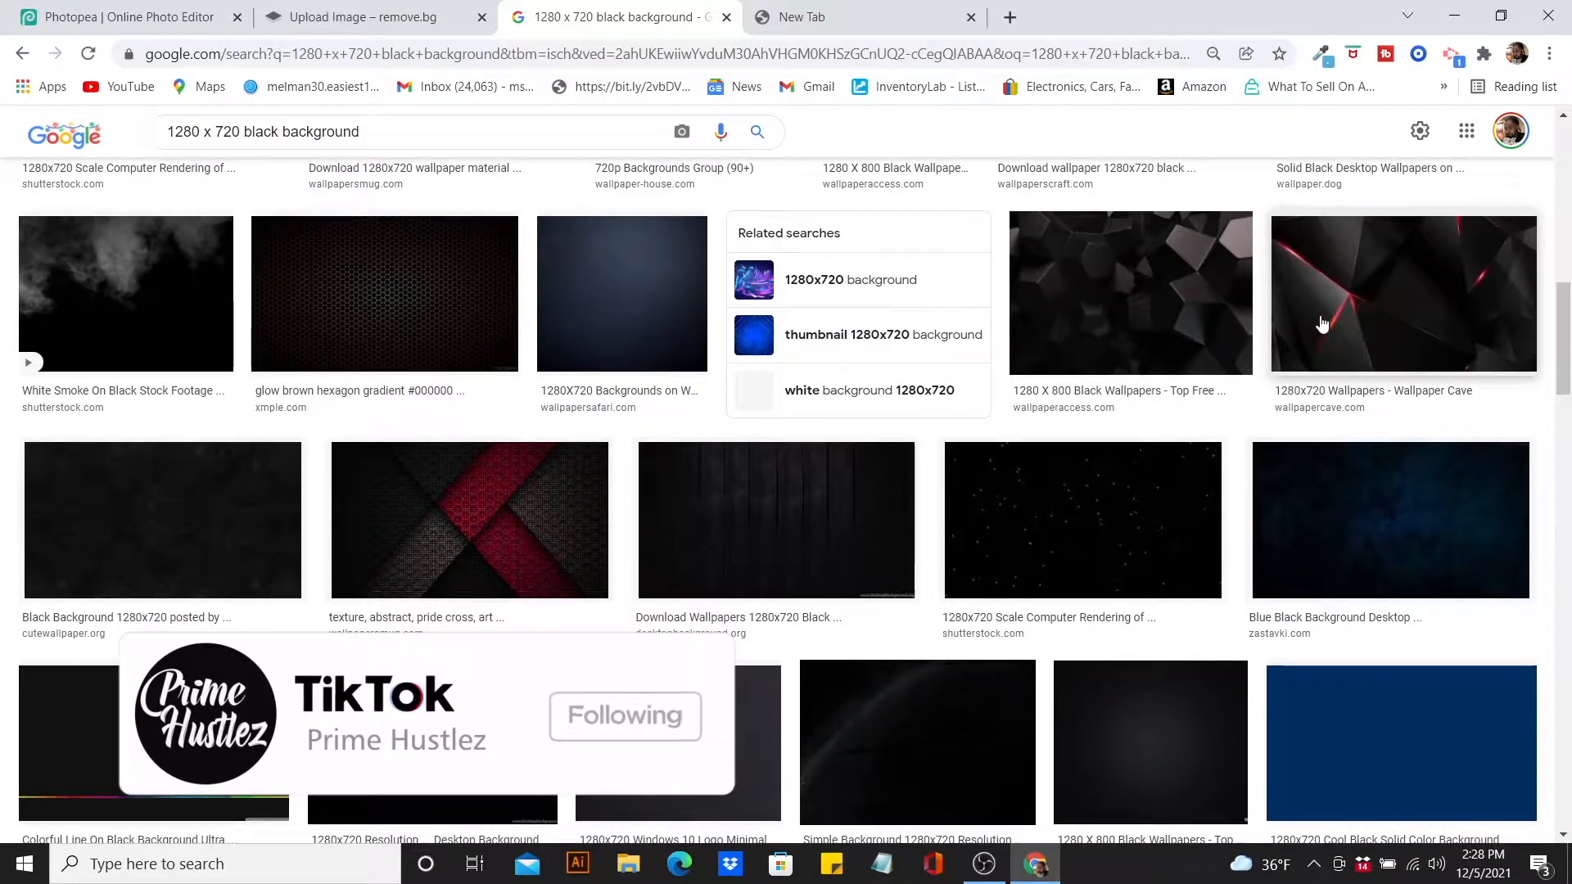
pyautogui.click(1335, 350)
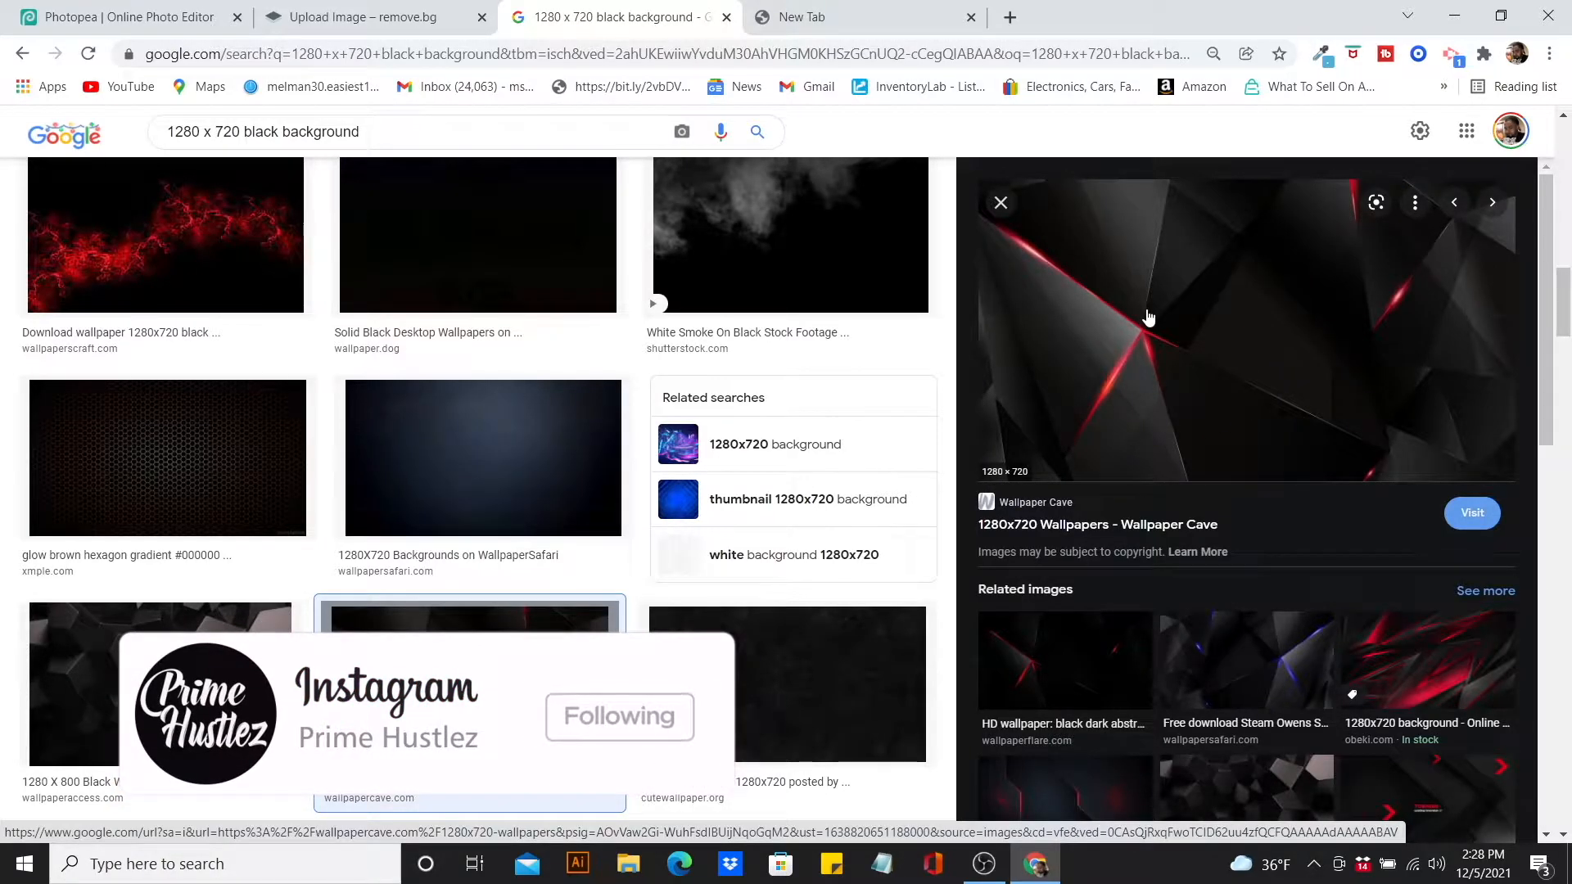
pyautogui.click(1000, 203)
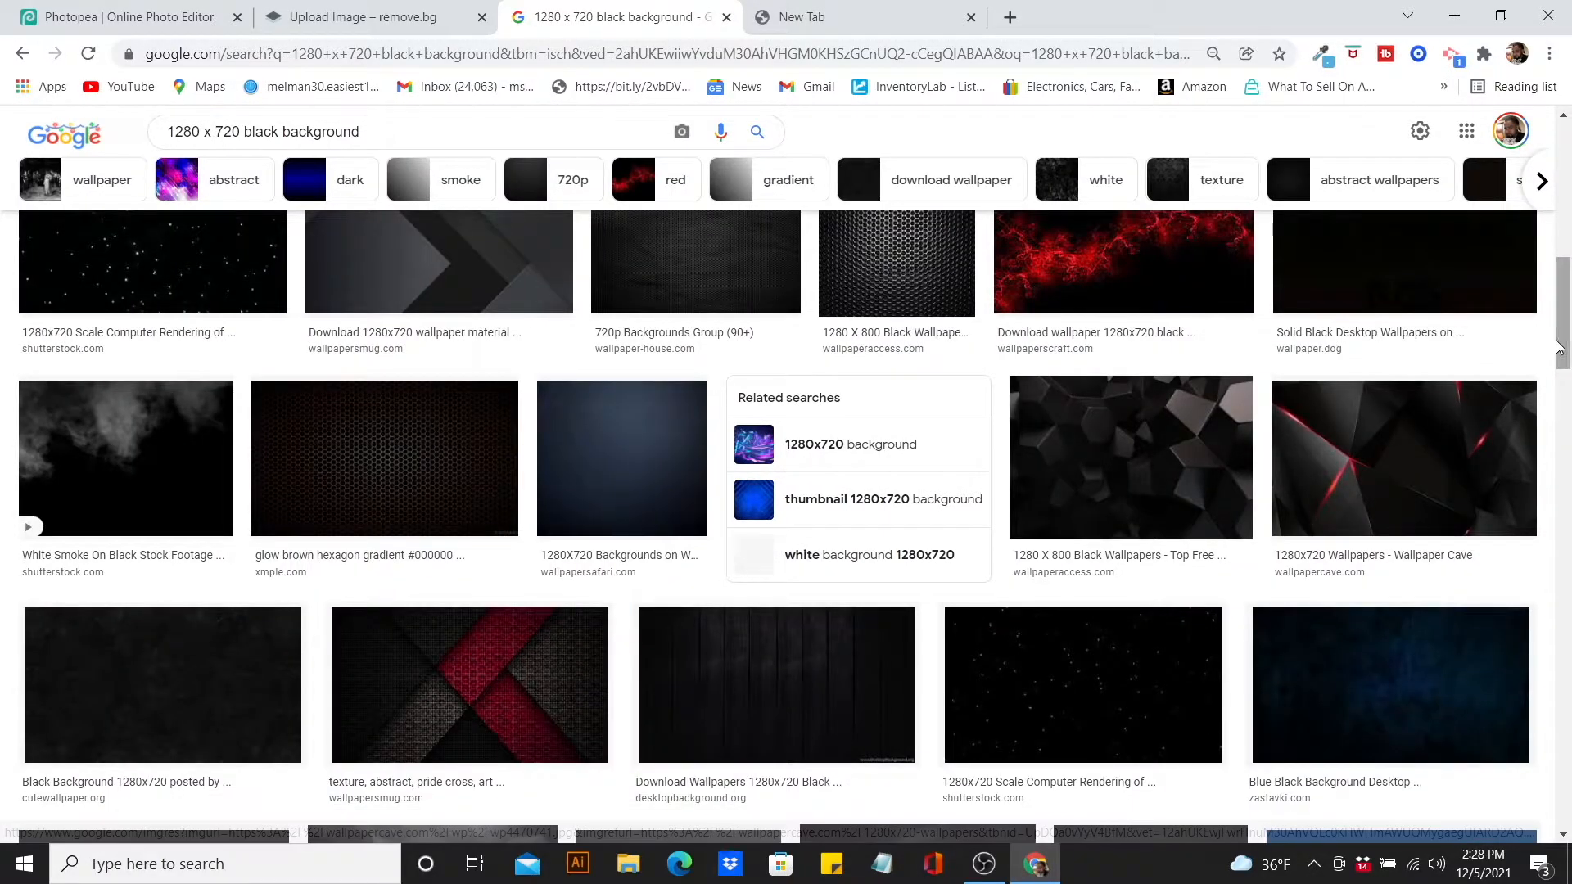
pyautogui.moveTo(1561, 358); pyautogui.dragTo(1561, 462)
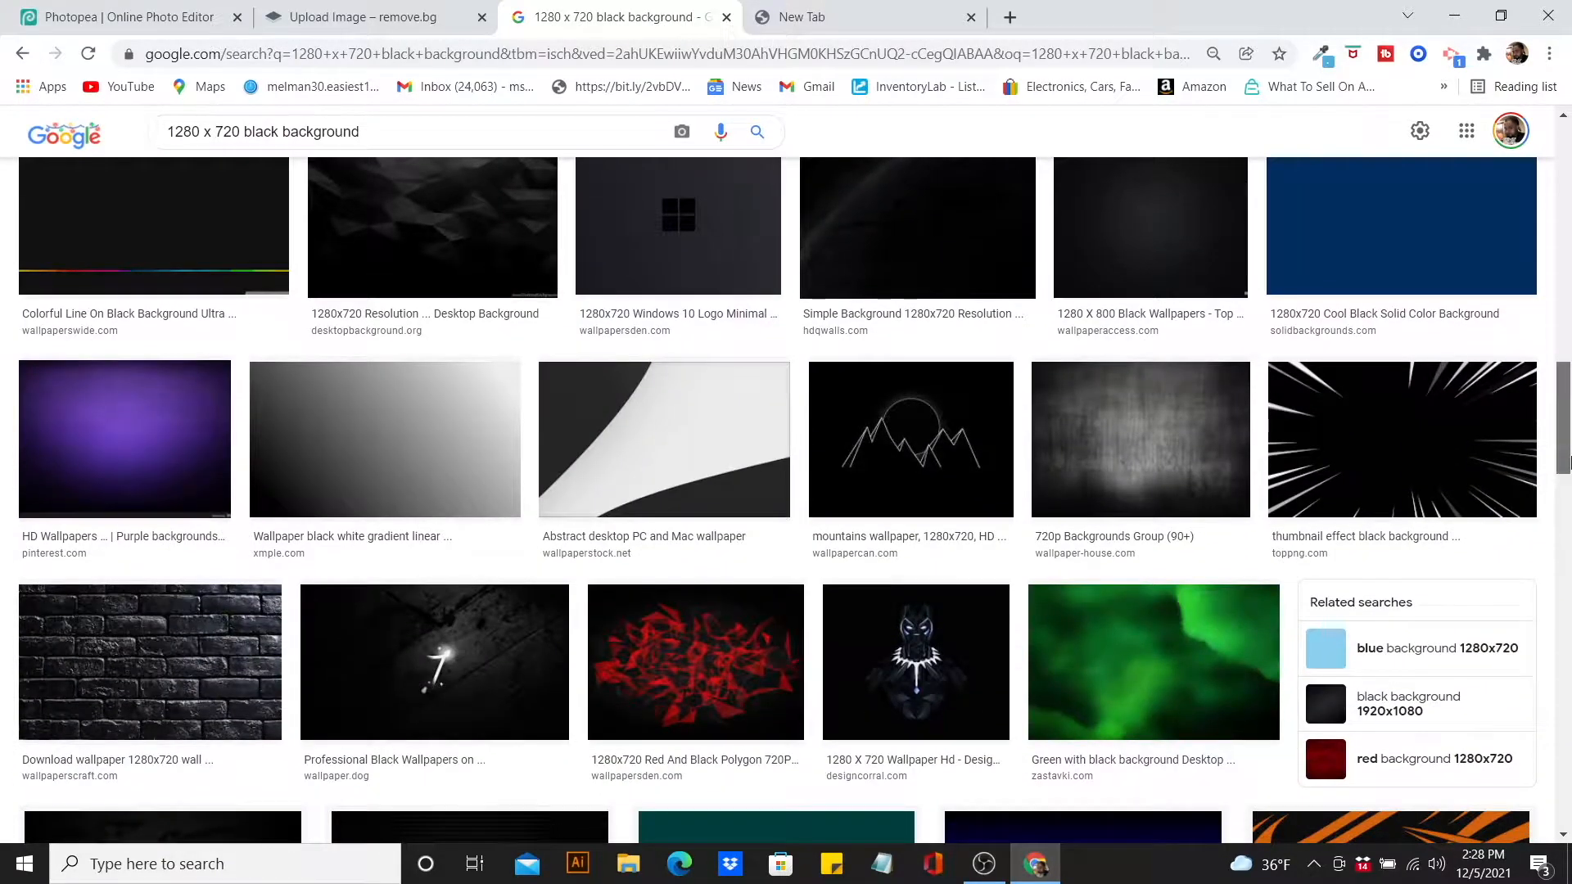
# - Save the TopPNG thumbnail effect black background image to Downloads as a JPEG
pyautogui.click(1394, 452)
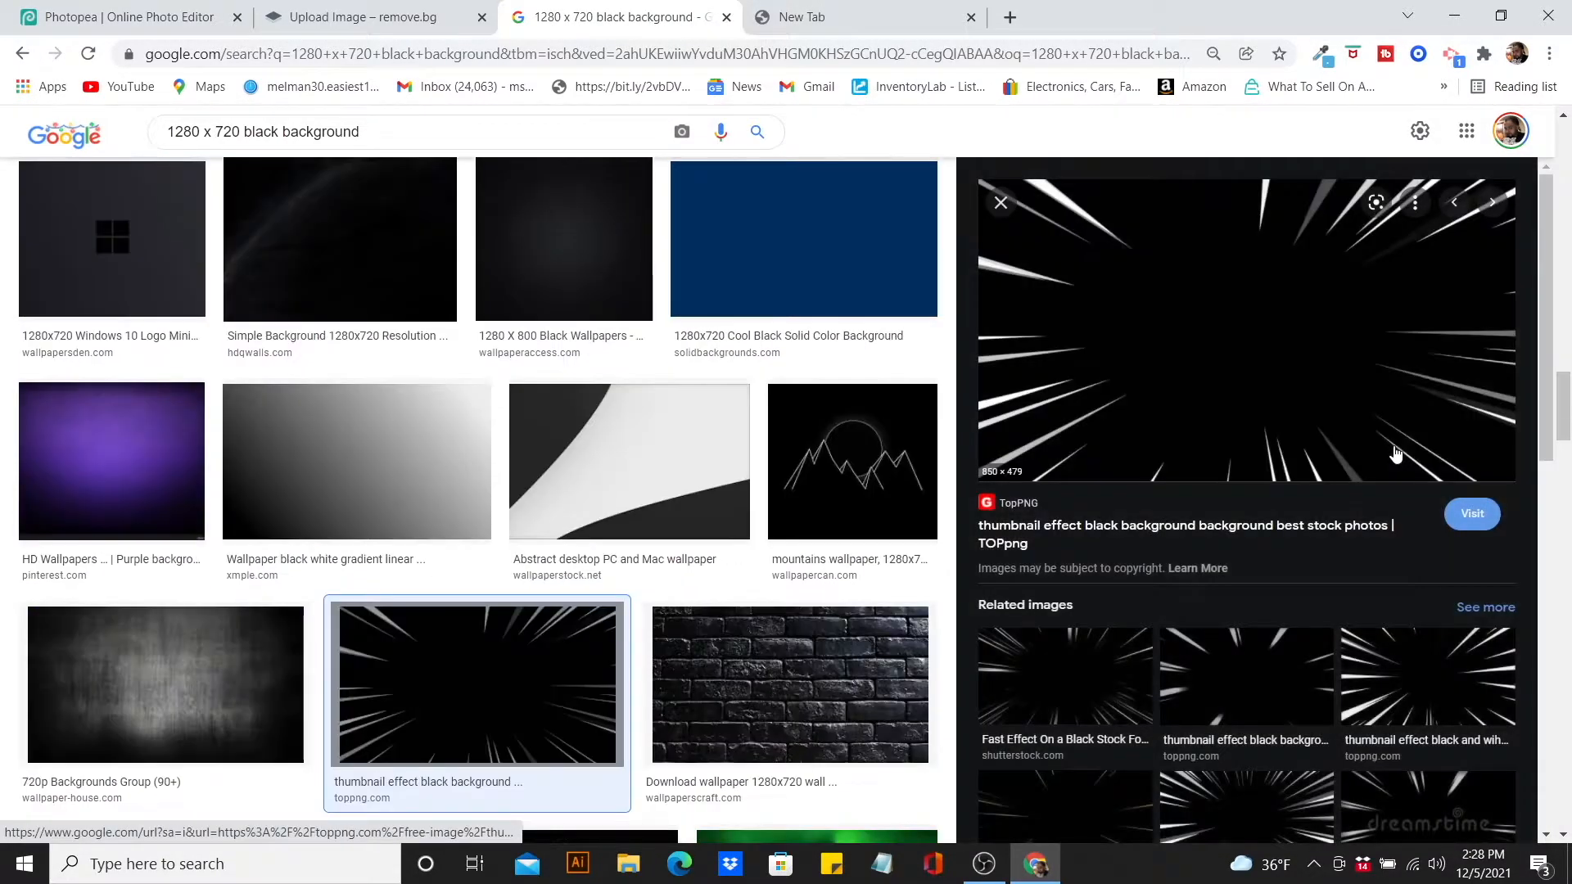
pyautogui.rightClick(1207, 365)
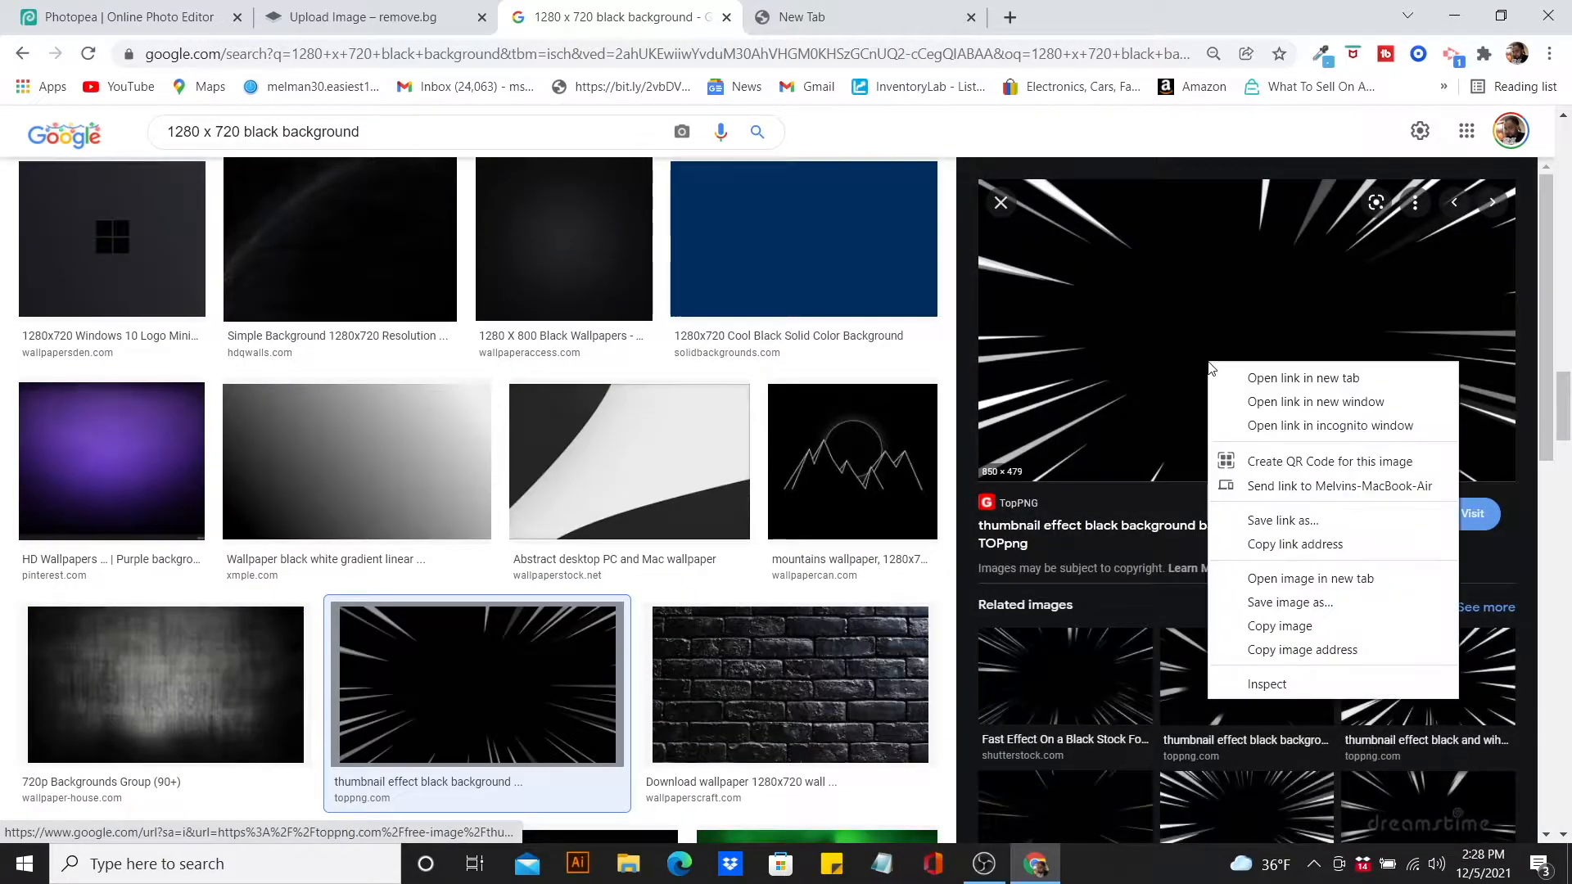
pyautogui.click(1348, 611)
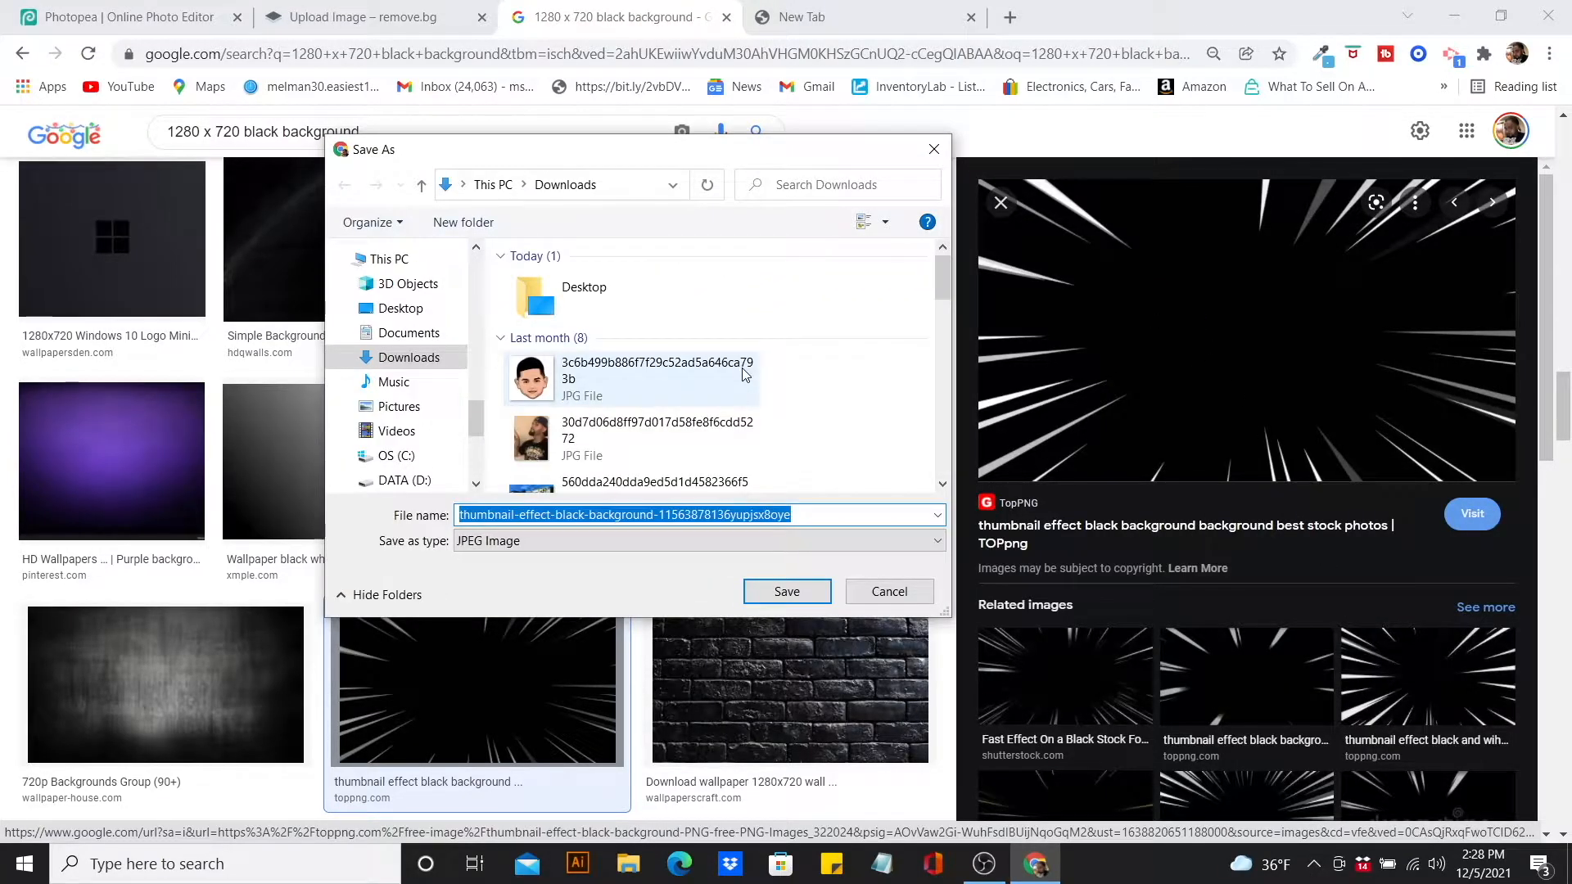
pyautogui.click(787, 591)
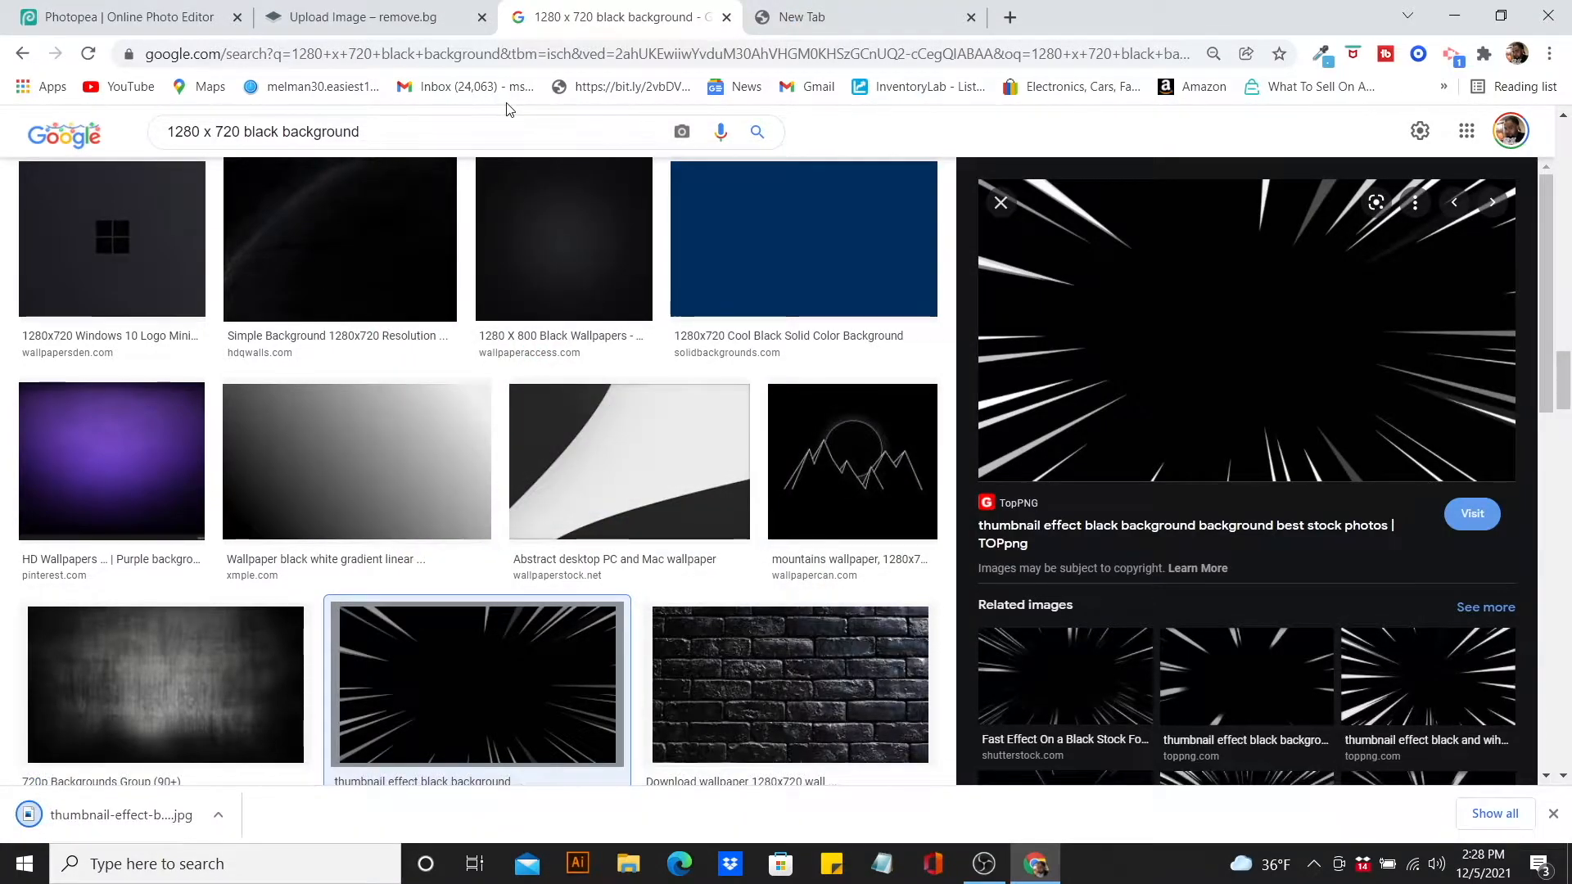
# - Switch to Photopea, place the downloaded thumbnail-effect-black-background image in New Project.psd, and scale it to about 150.59% to cover the canvas
pyautogui.click(189, 14)
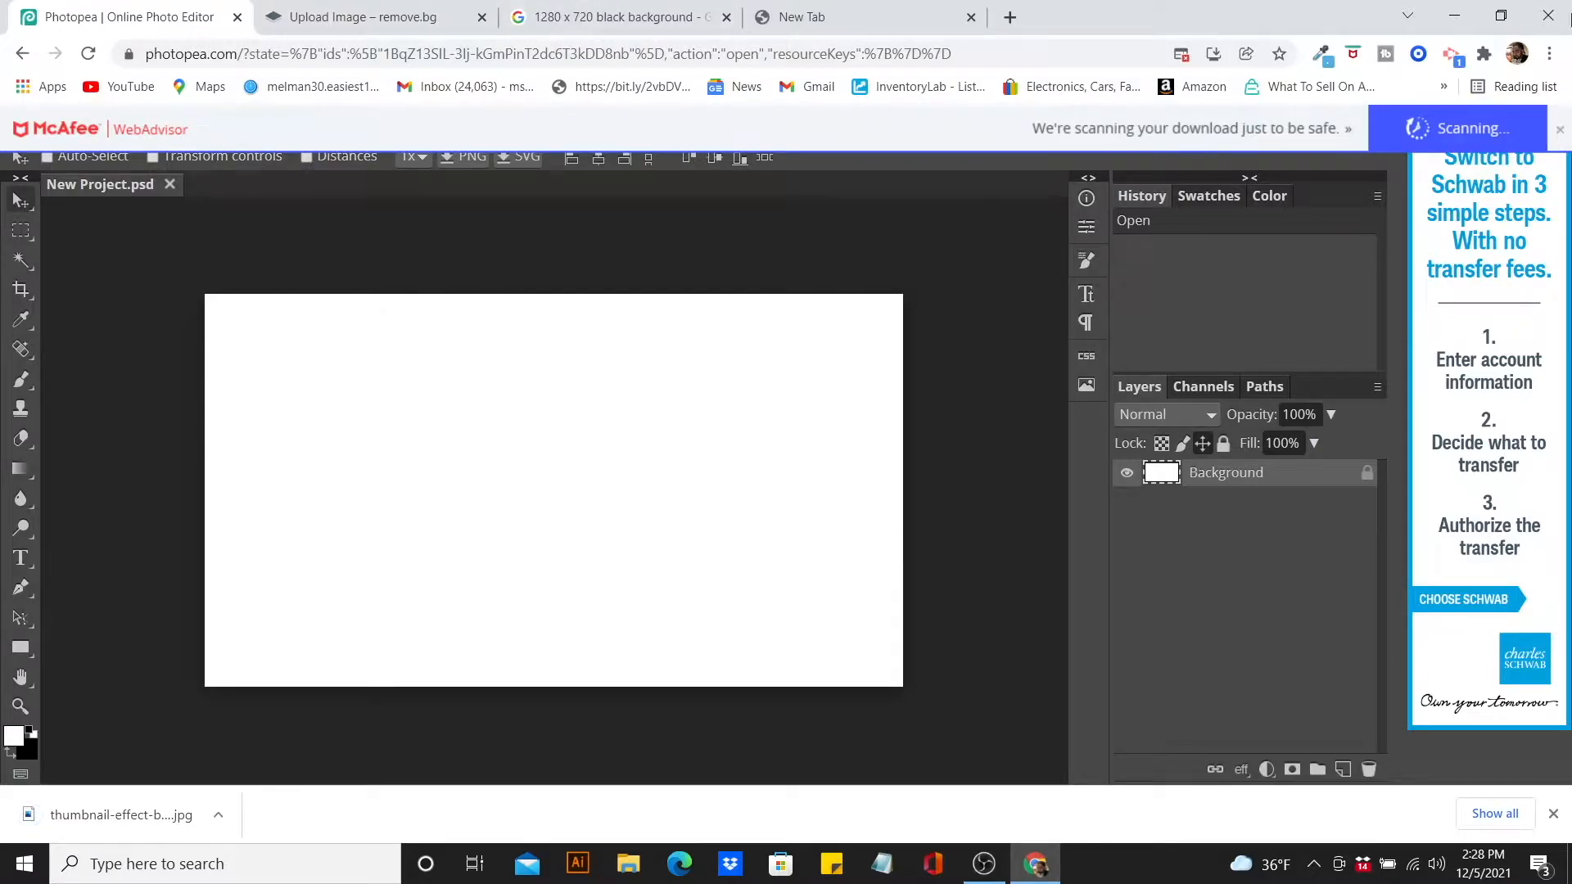
pyautogui.click(1561, 127)
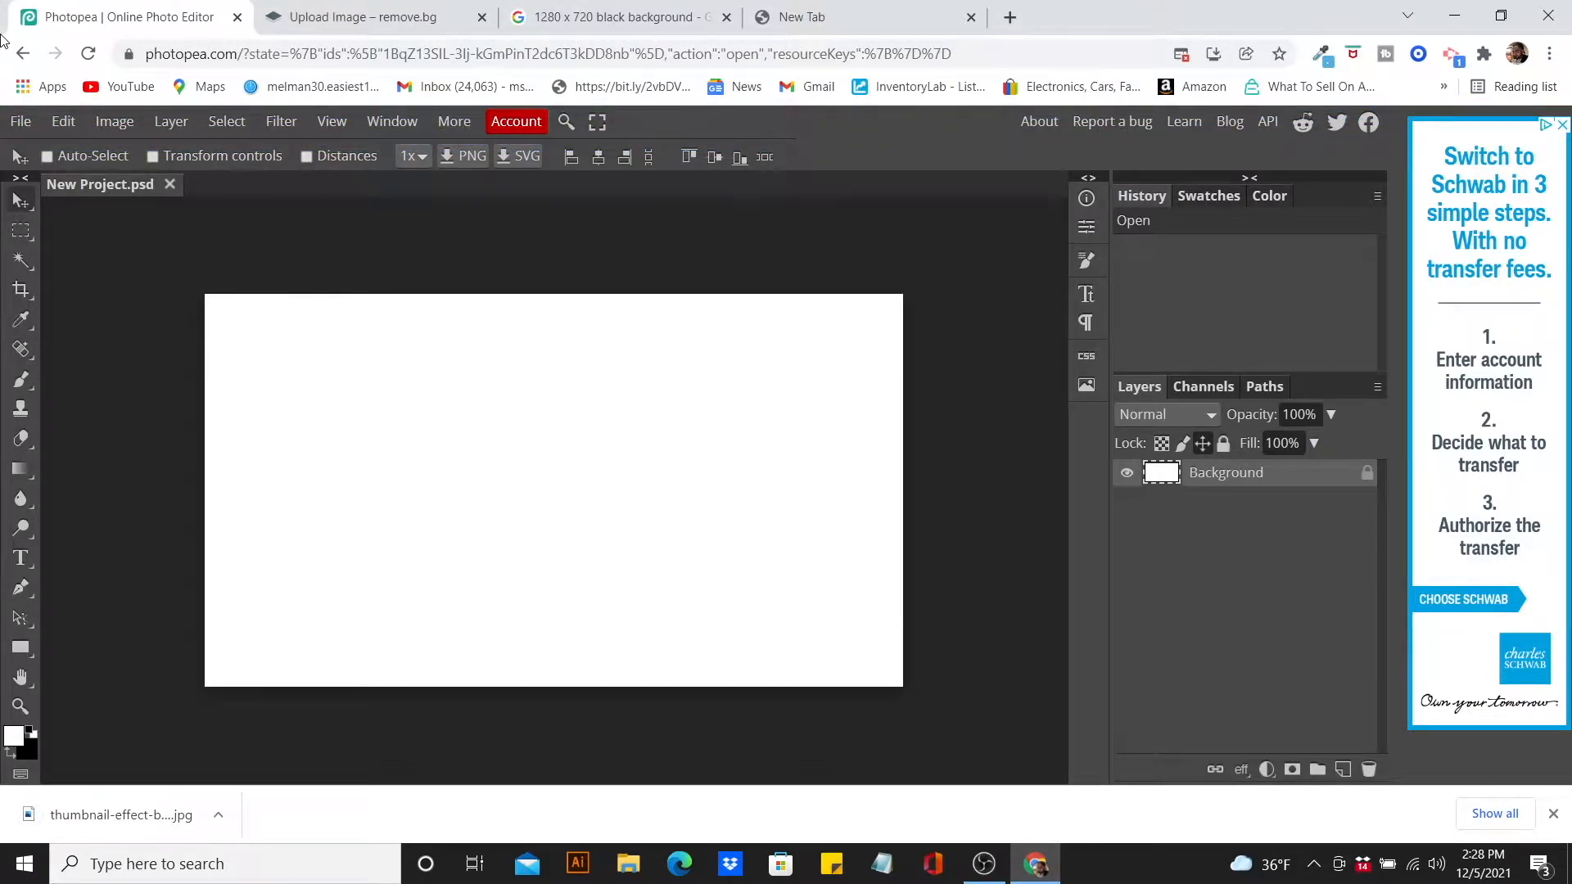
pyautogui.click(30, 121)
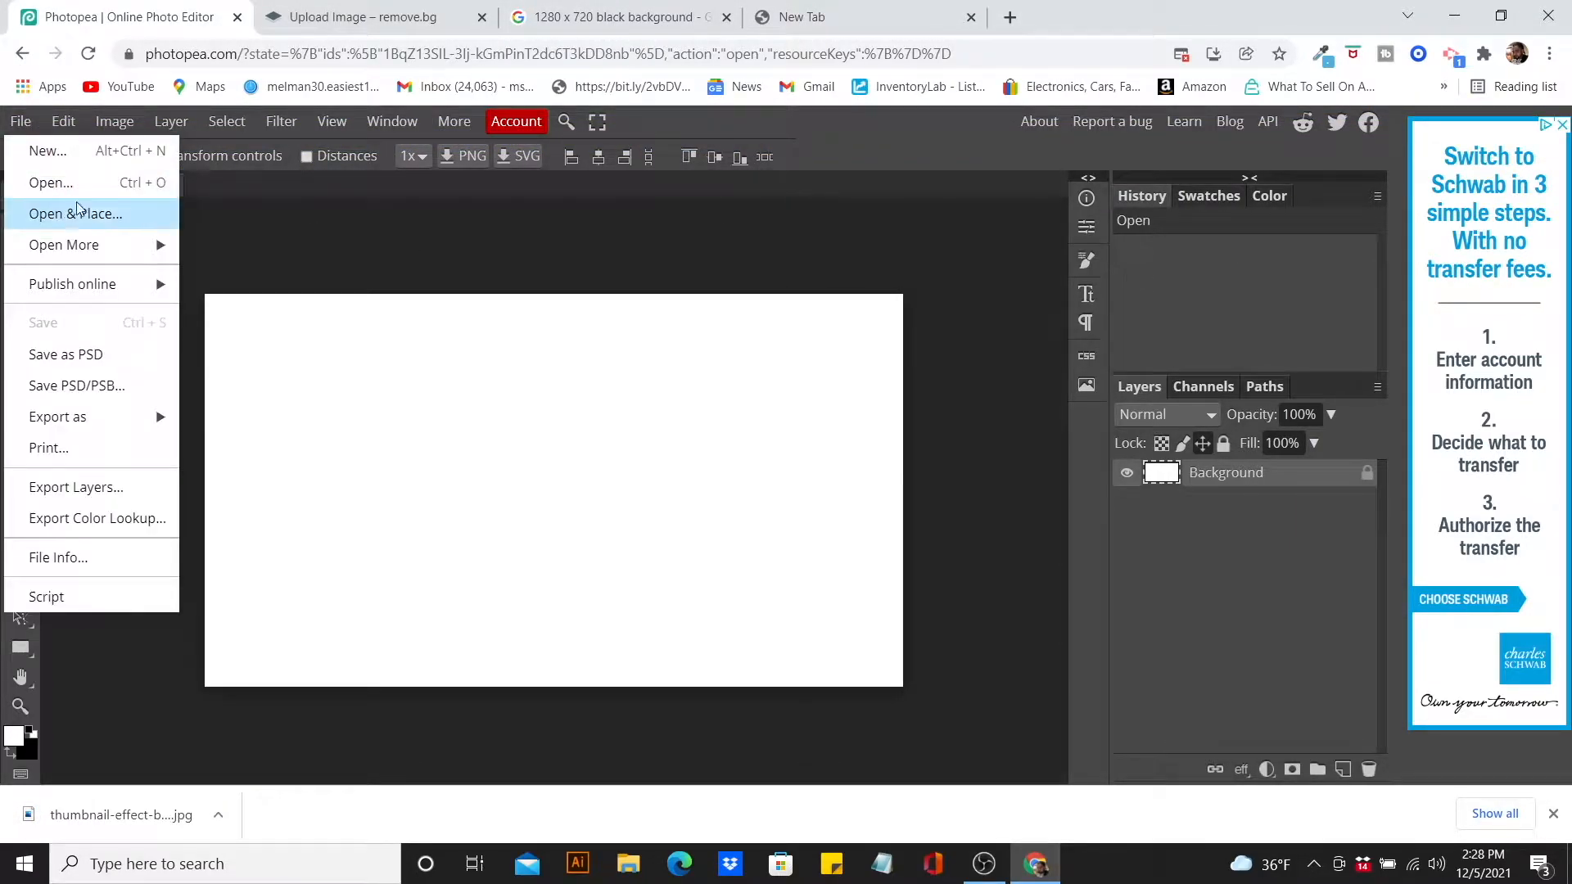
pyautogui.click(92, 226)
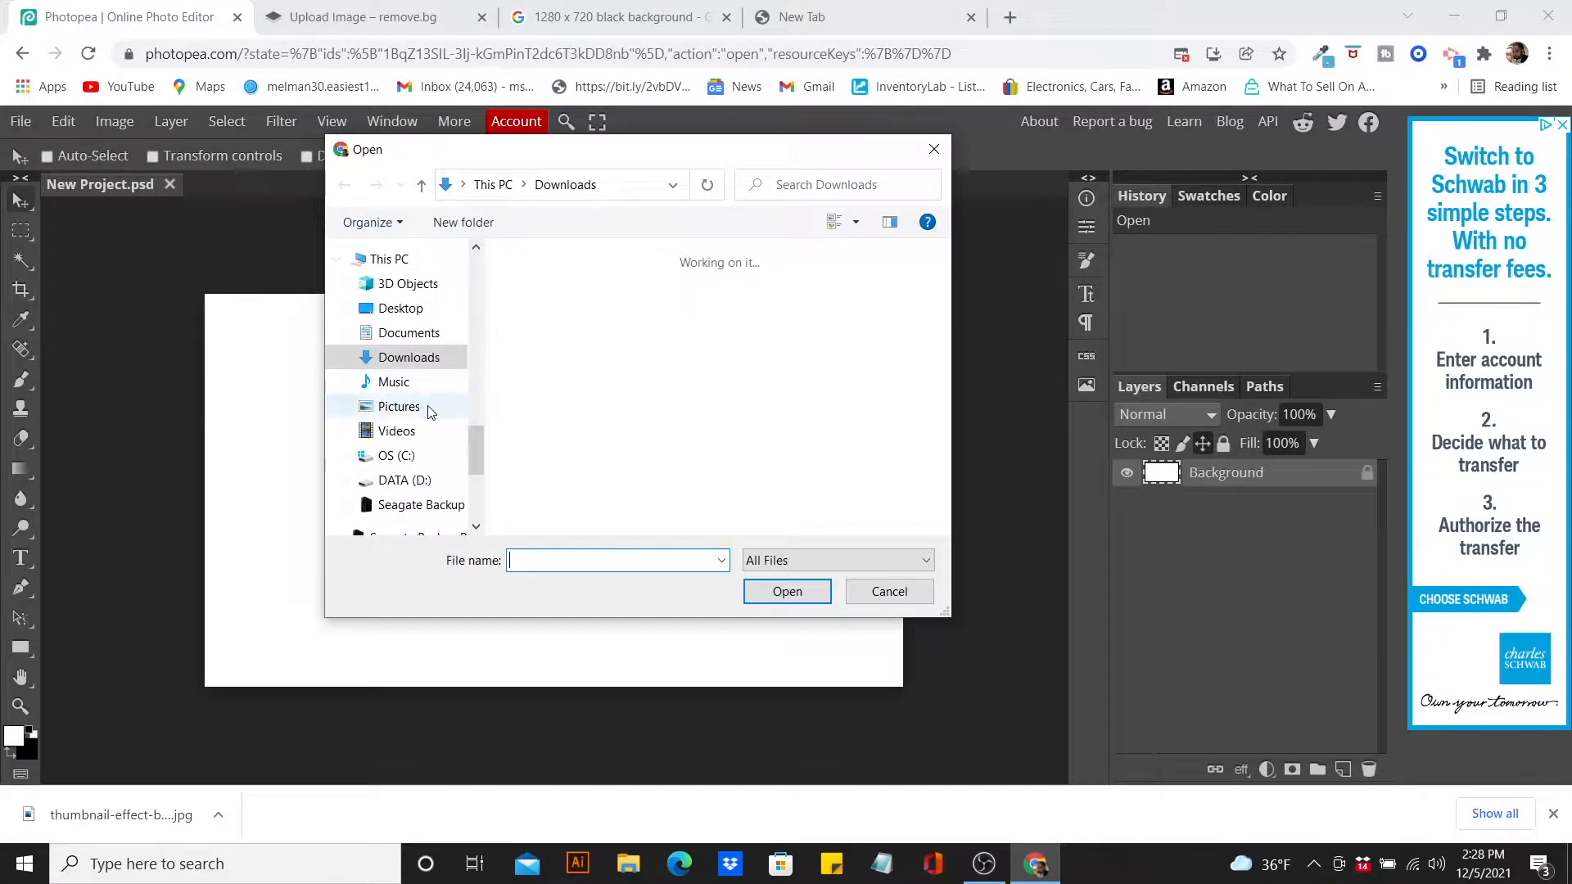
pyautogui.click(602, 422)
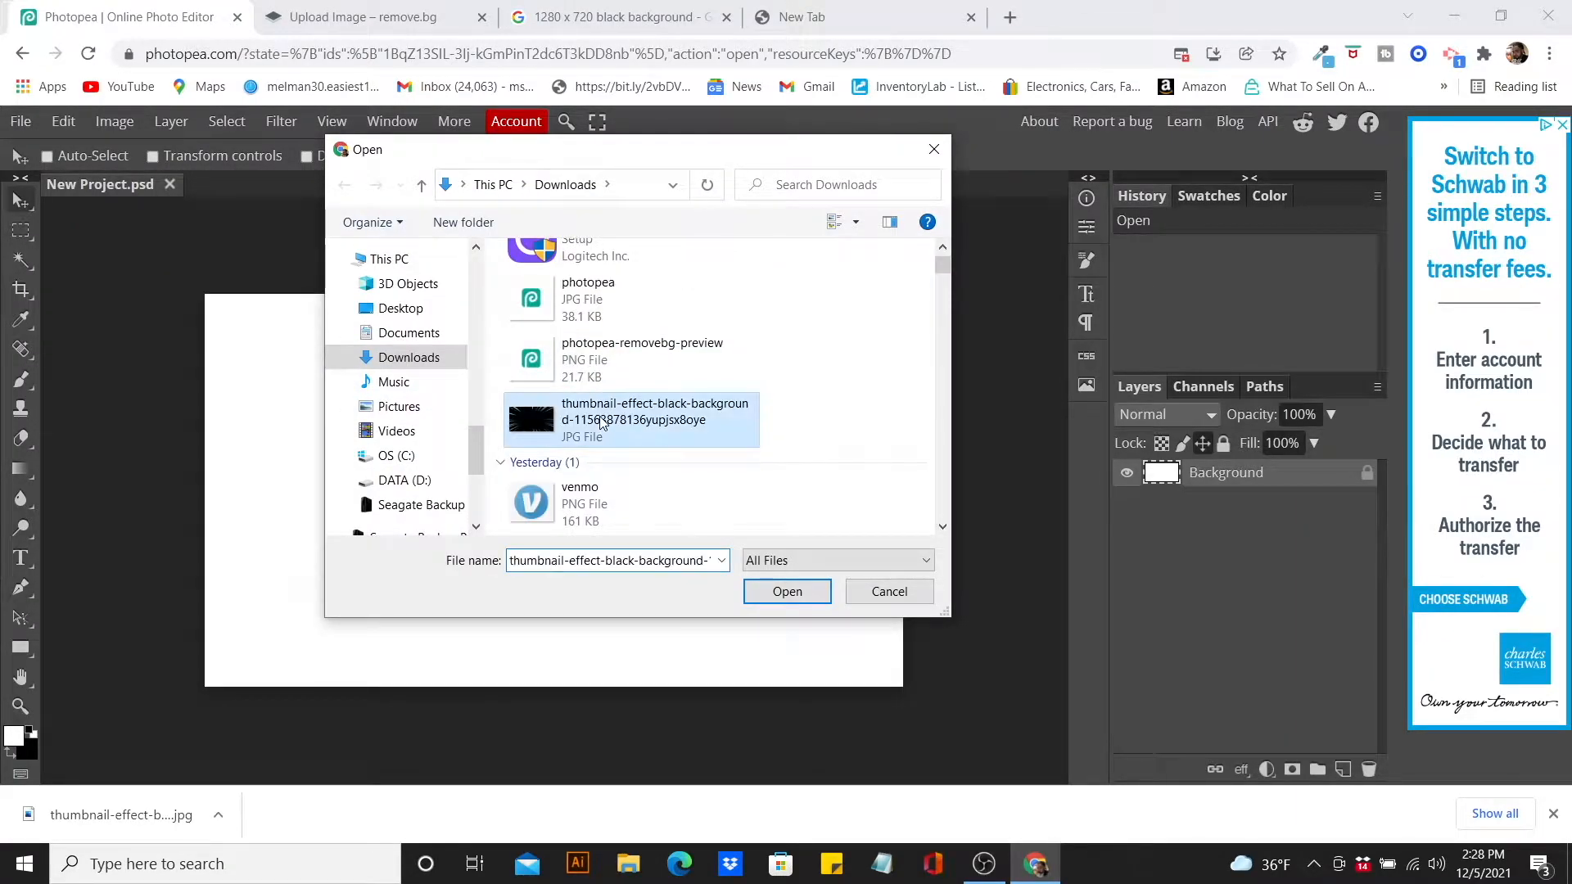
pyautogui.click(809, 601)
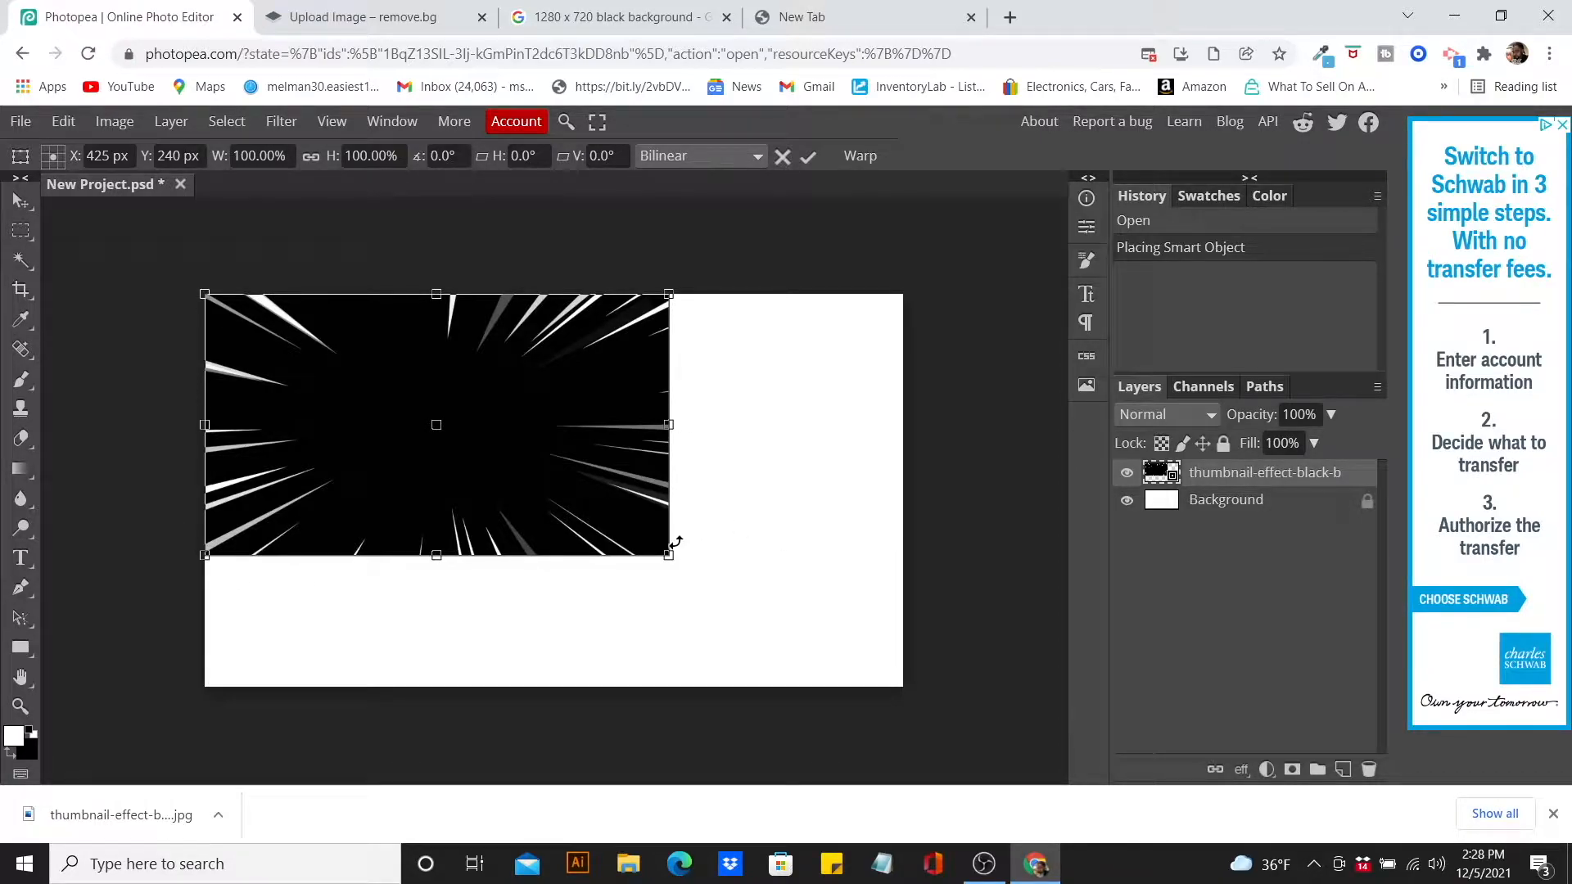
pyautogui.moveTo(669, 558); pyautogui.dragTo(903, 655)
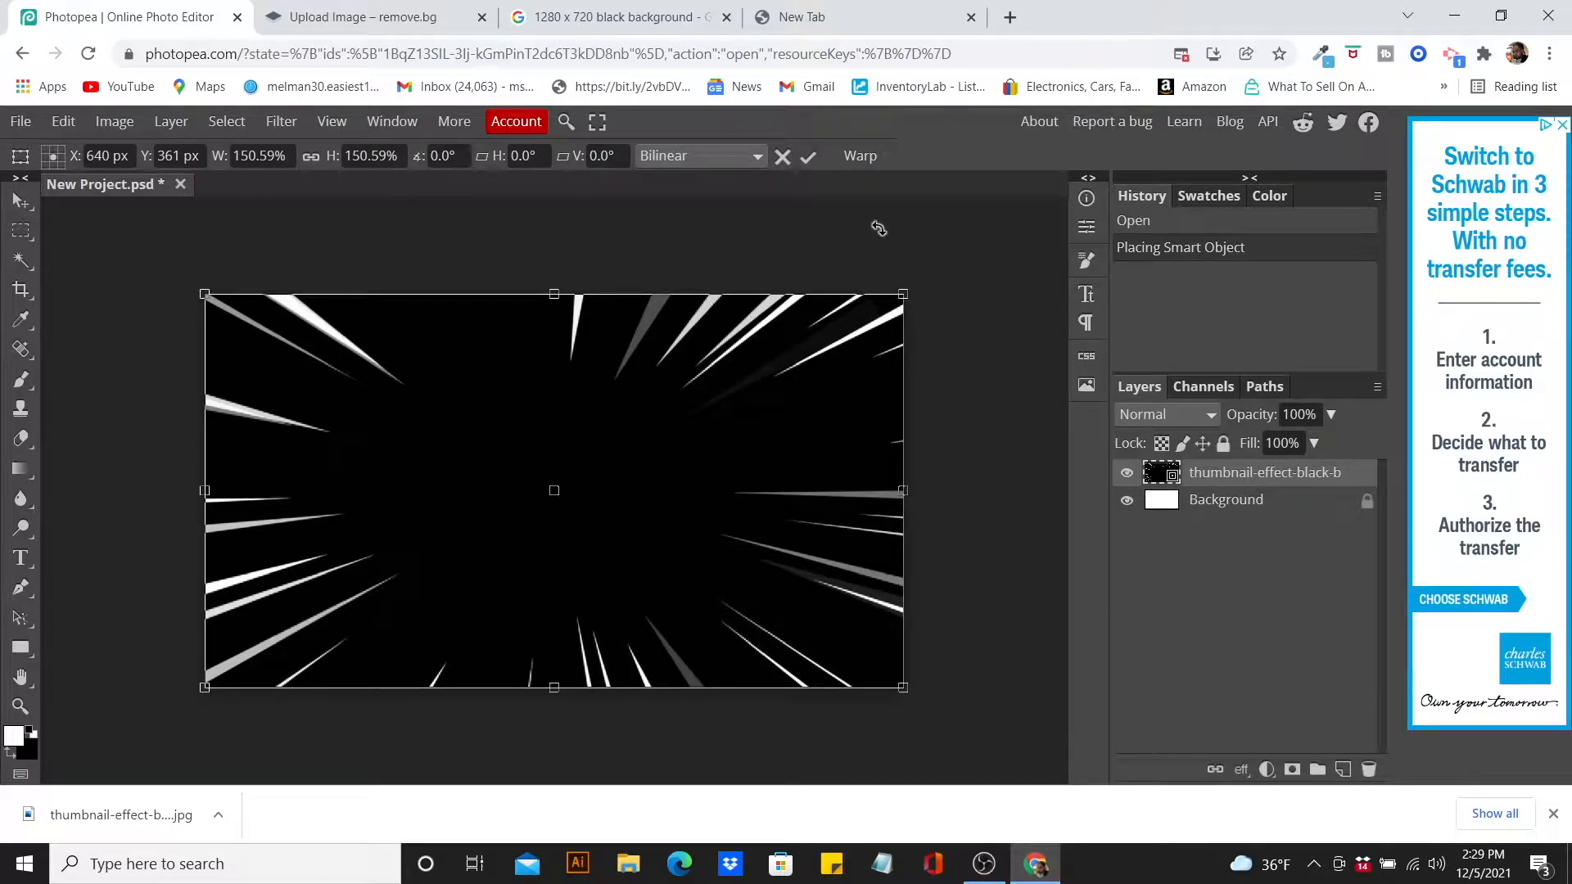
pyautogui.click(814, 154)
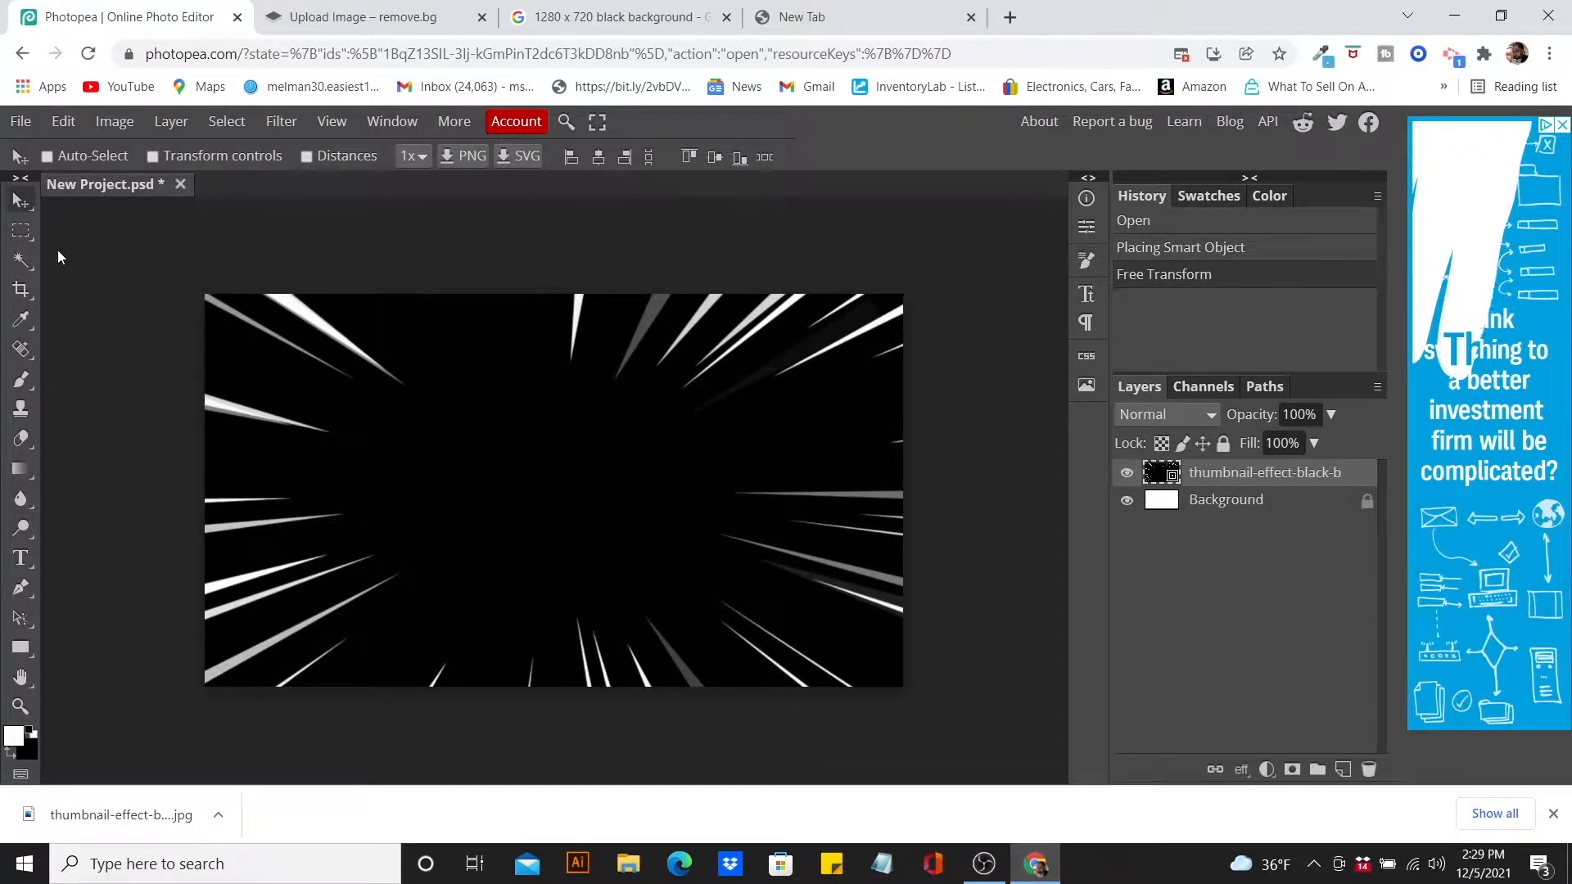
# - Place the background-removed portrait PNG from the Desktop and enlarge it to about 144.57% against the canvas's lower-right corner
pyautogui.click(22, 121)
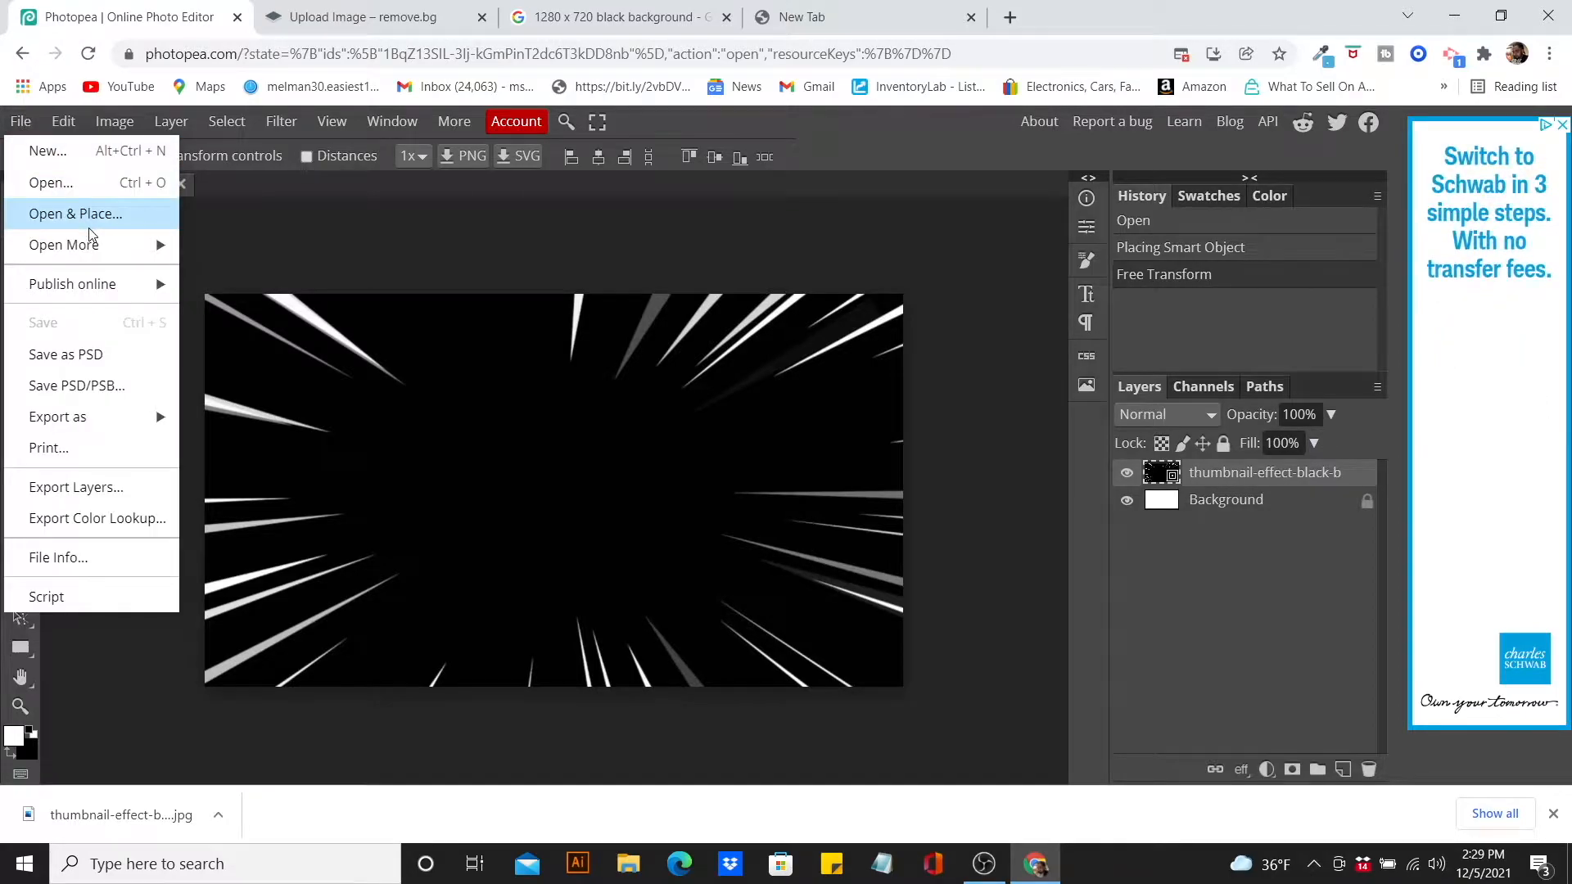
pyautogui.click(126, 213)
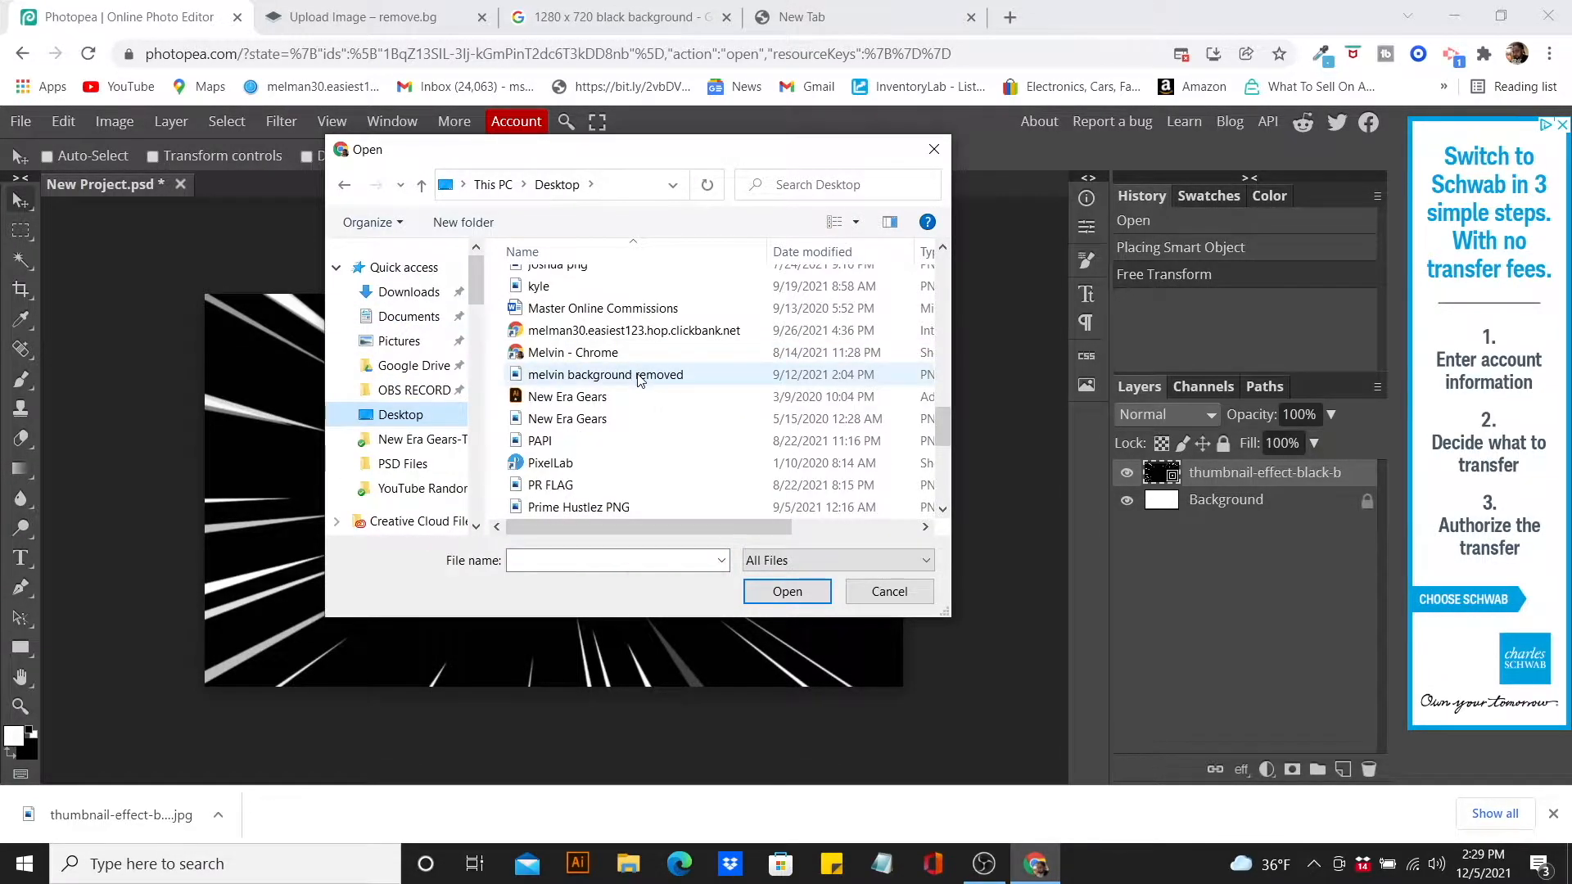
pyautogui.click(637, 374)
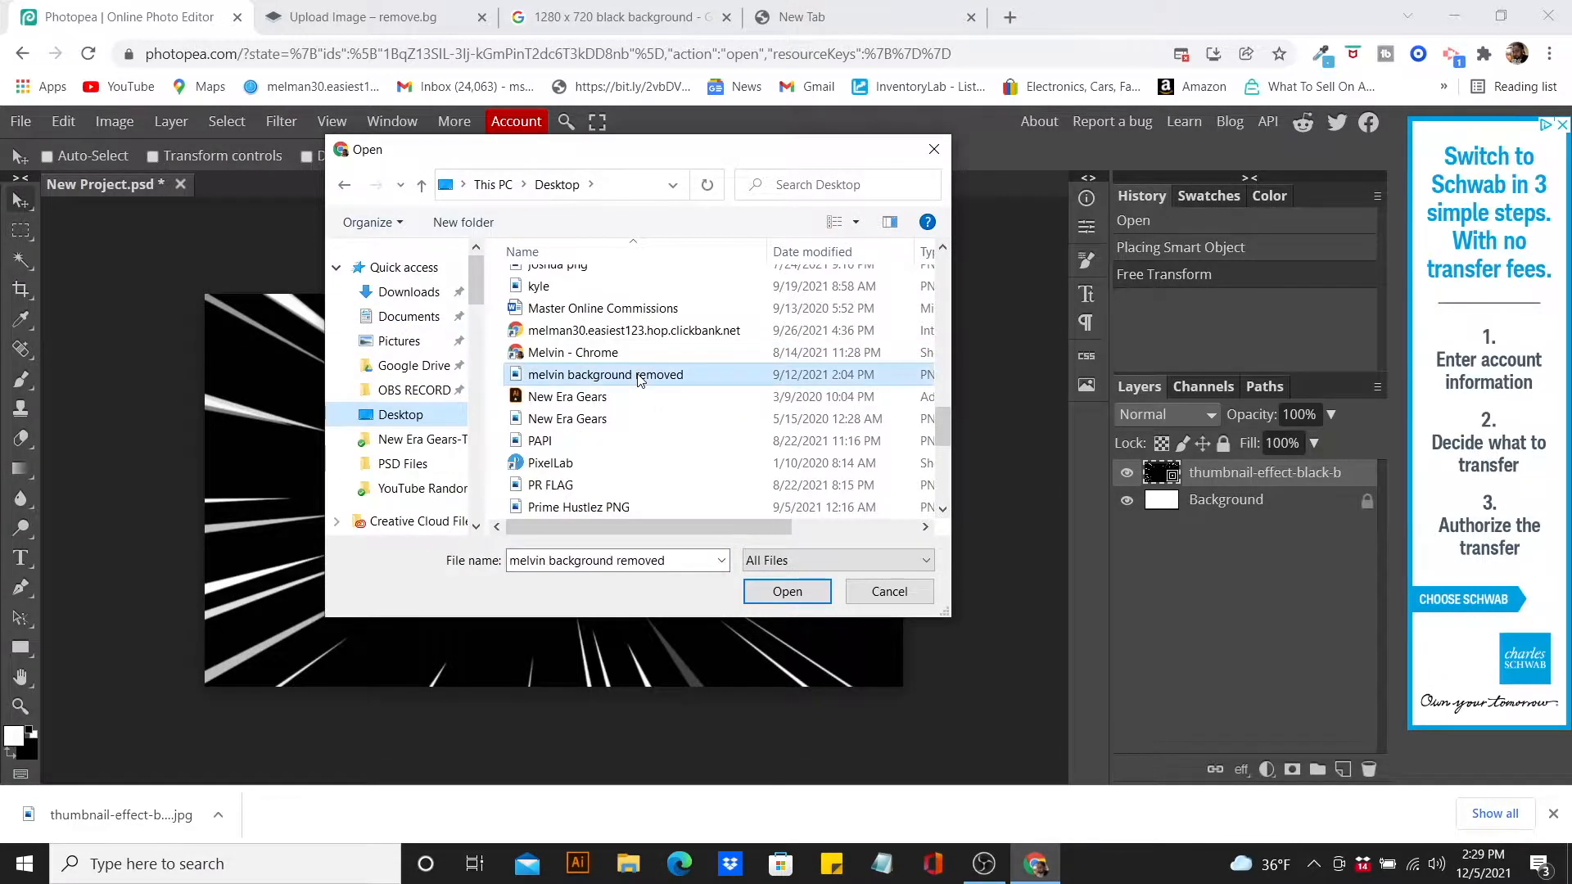
pyautogui.click(786, 591)
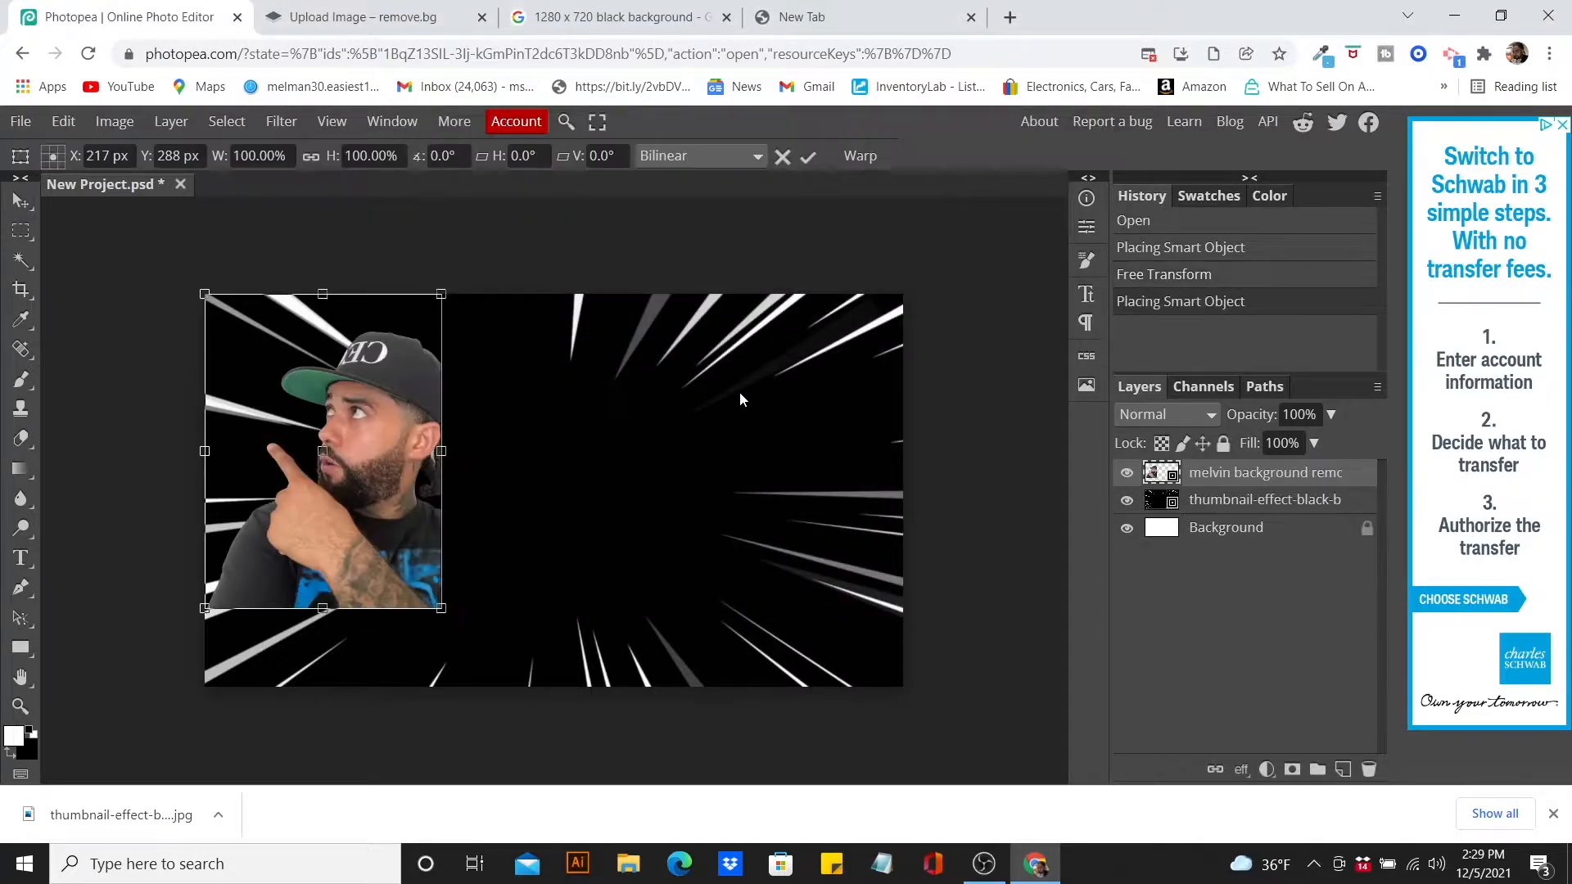
pyautogui.moveTo(343, 458); pyautogui.dragTo(803, 542)
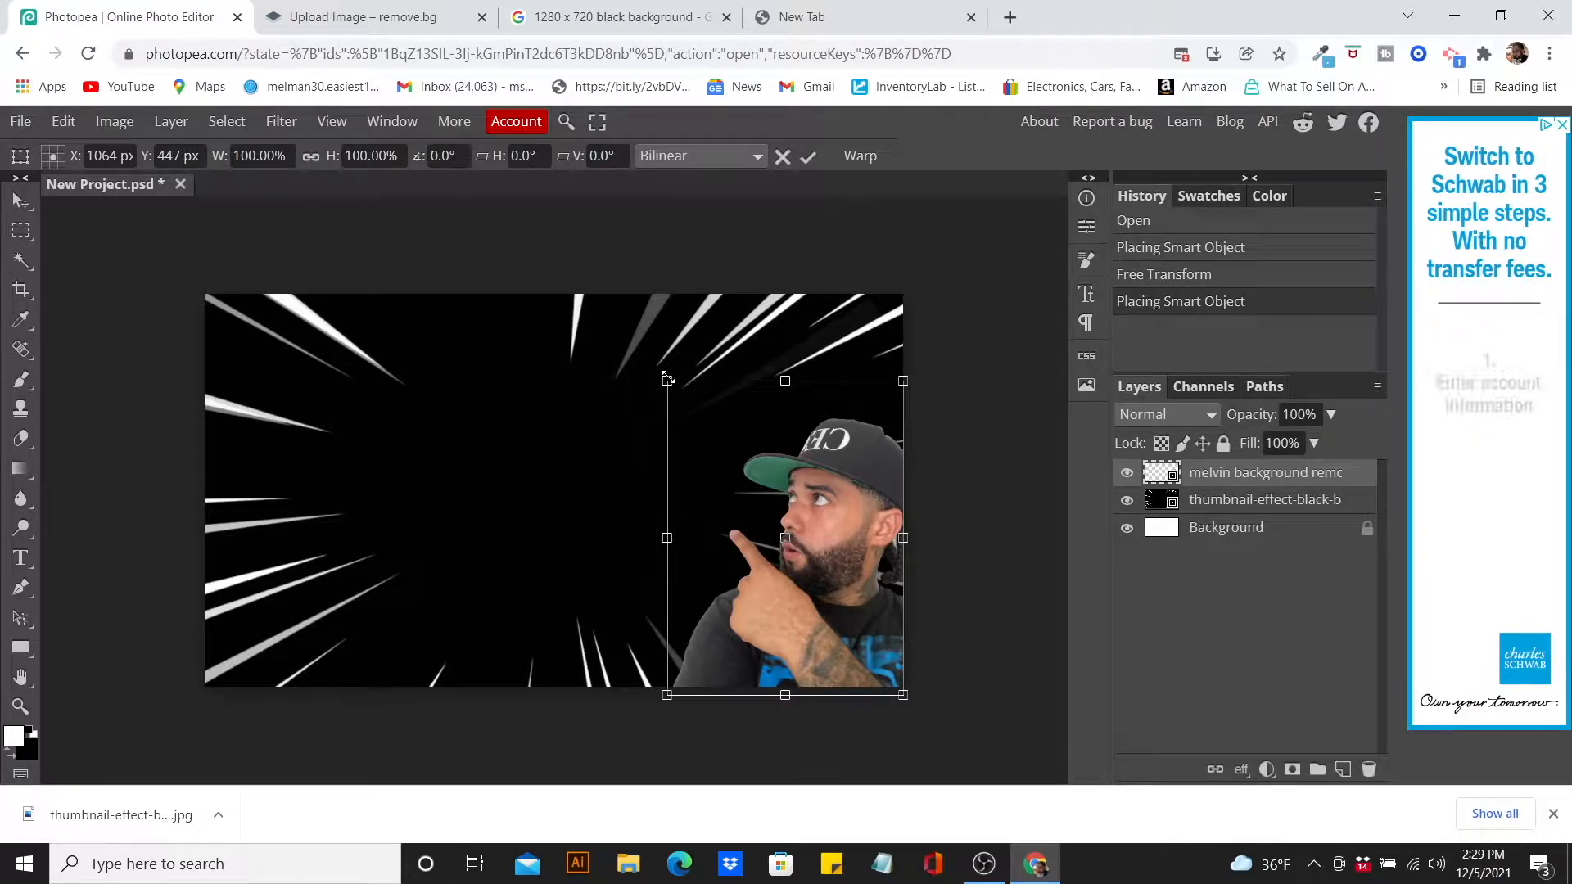
pyautogui.moveTo(667, 378); pyautogui.dragTo(563, 317)
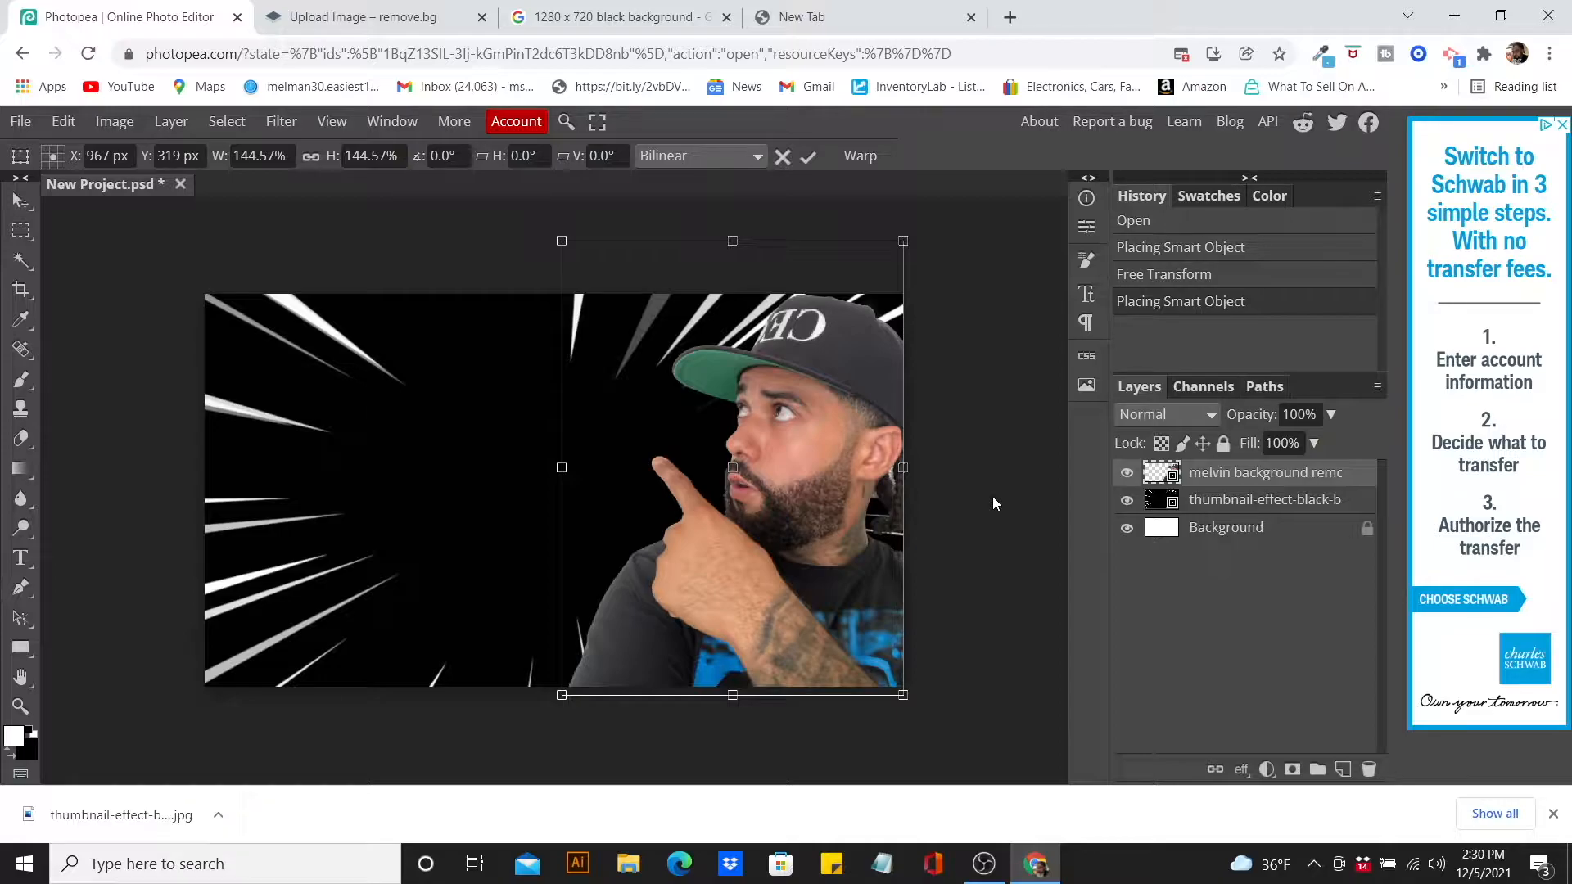
# - Open mulamembership.com in the empty browser tab, look over its home page, and return to Photopea
pyautogui.click(810, 16)
pyautogui.write('mulamembership.com')
pyautogui.press('Return')
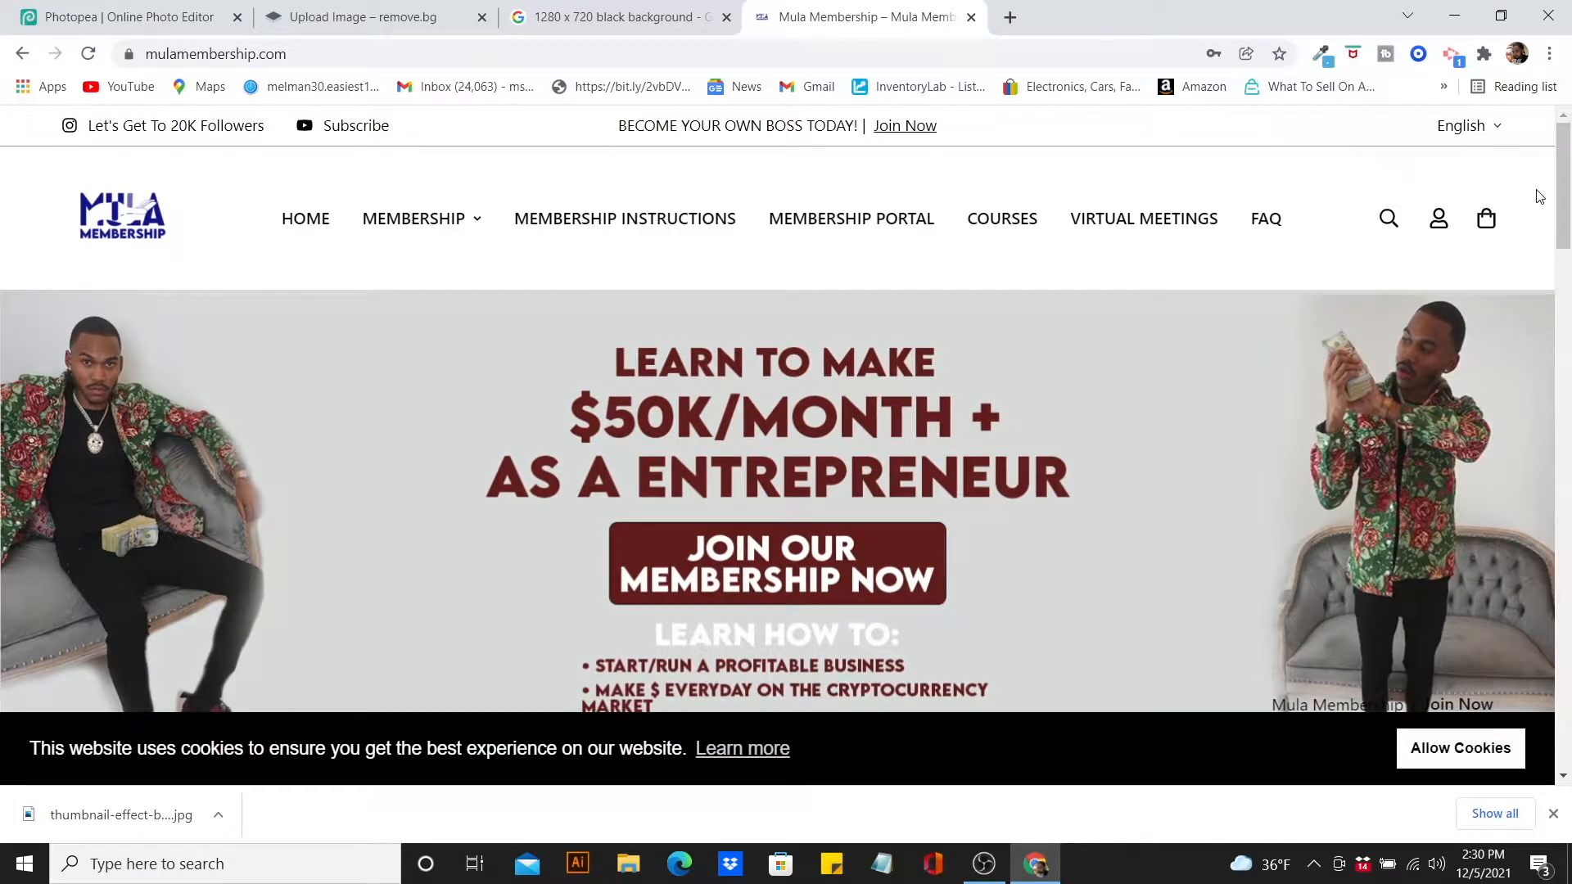
pyautogui.moveTo(1563, 220)
pyautogui.mouseDown()
pyautogui.moveTo(1529, 425)
pyautogui.moveTo(1549, 234)
pyautogui.mouseUp()
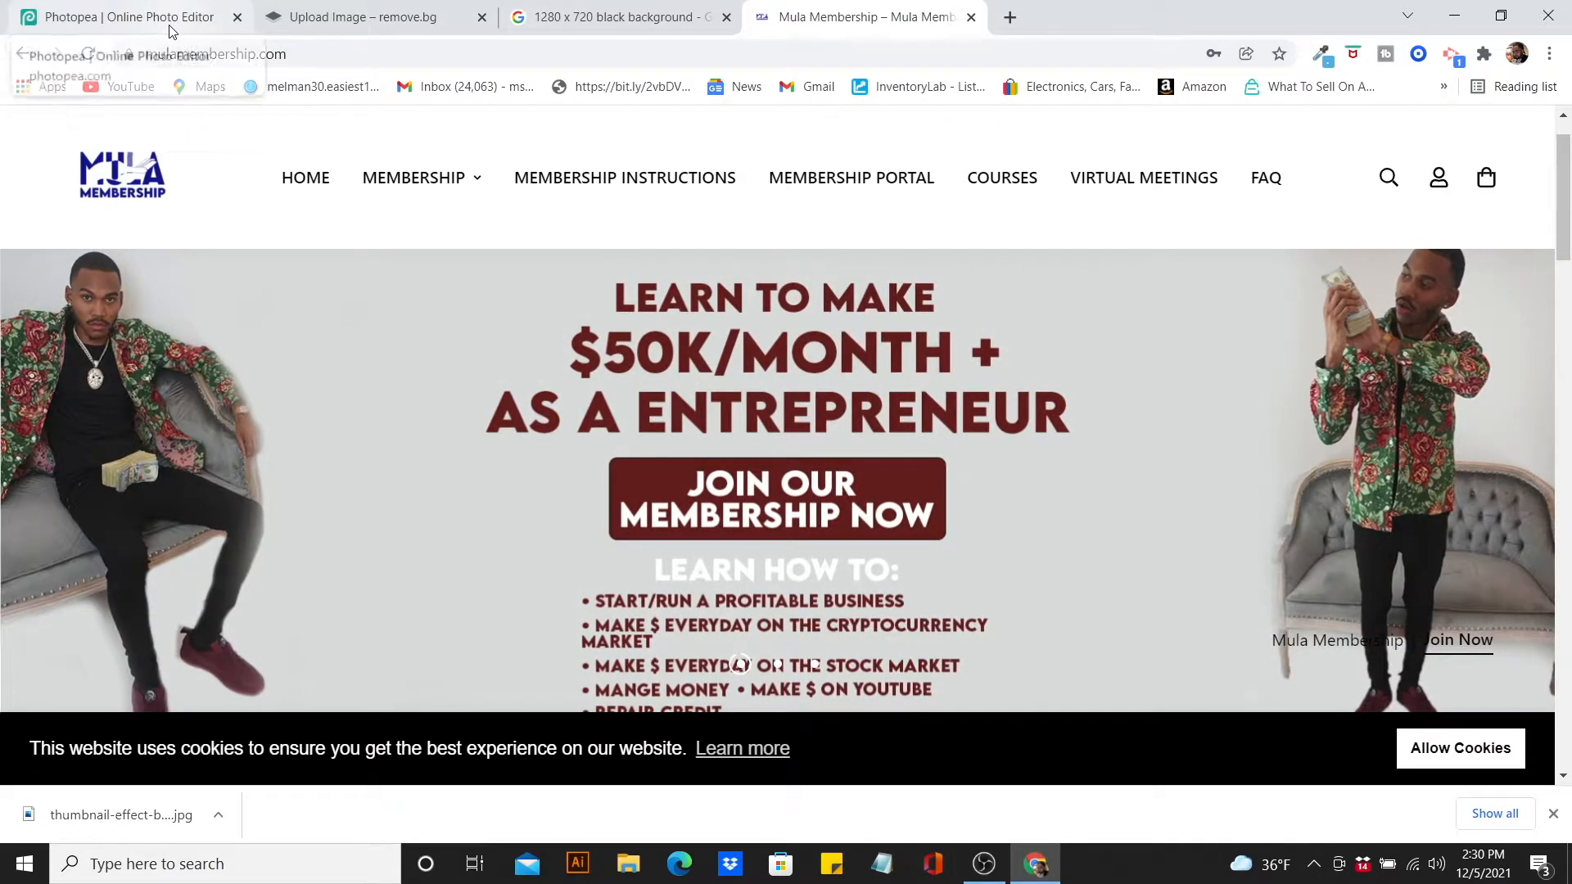
pyautogui.click(168, 29)
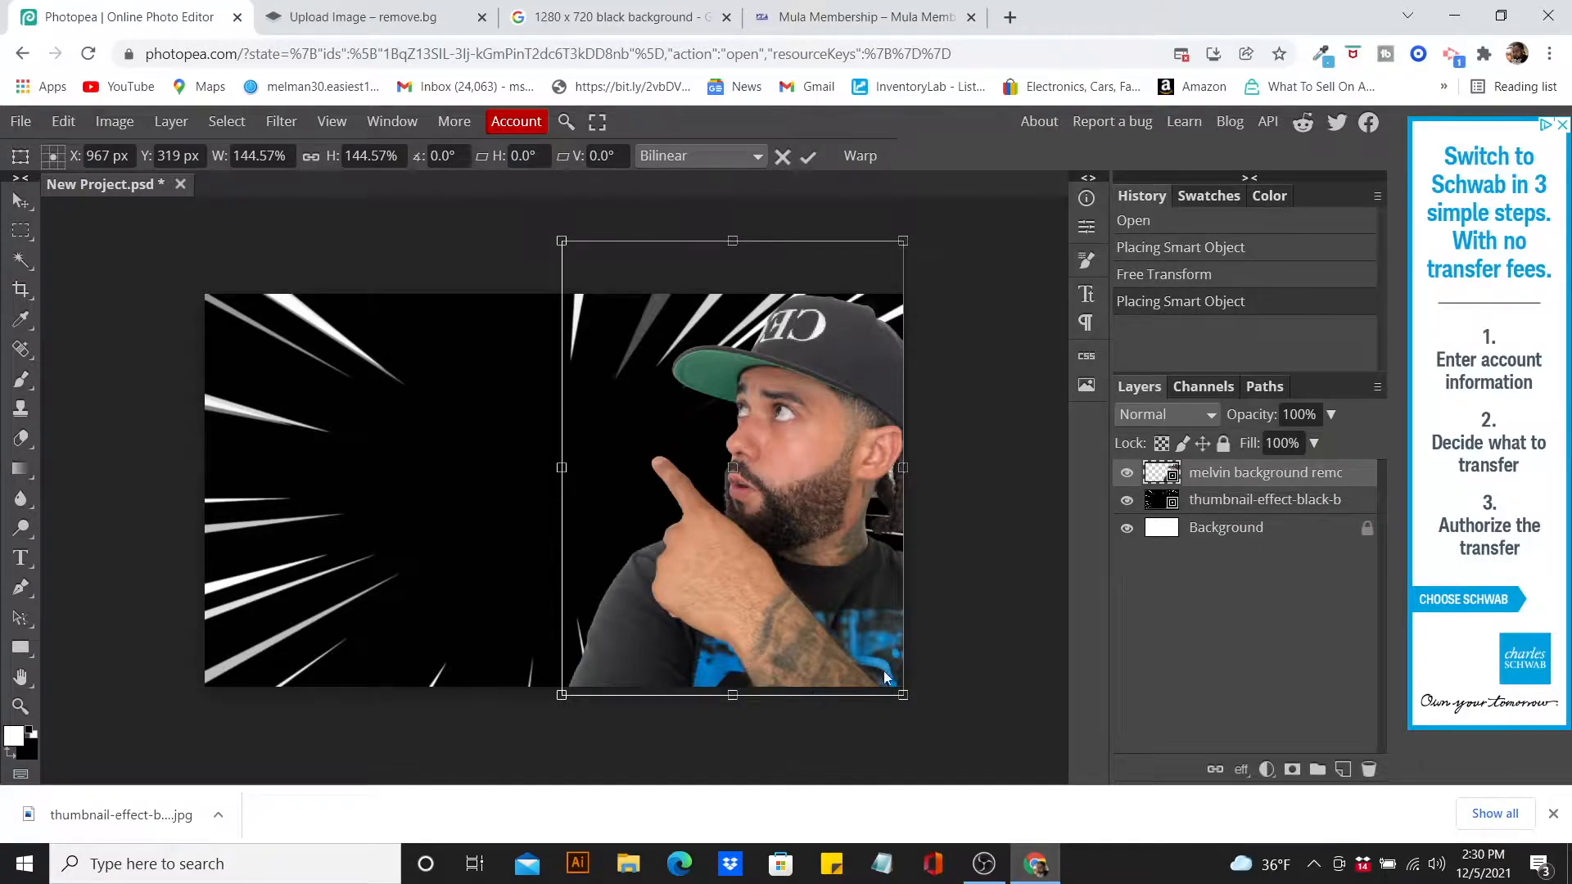
pyautogui.click(18, 121)
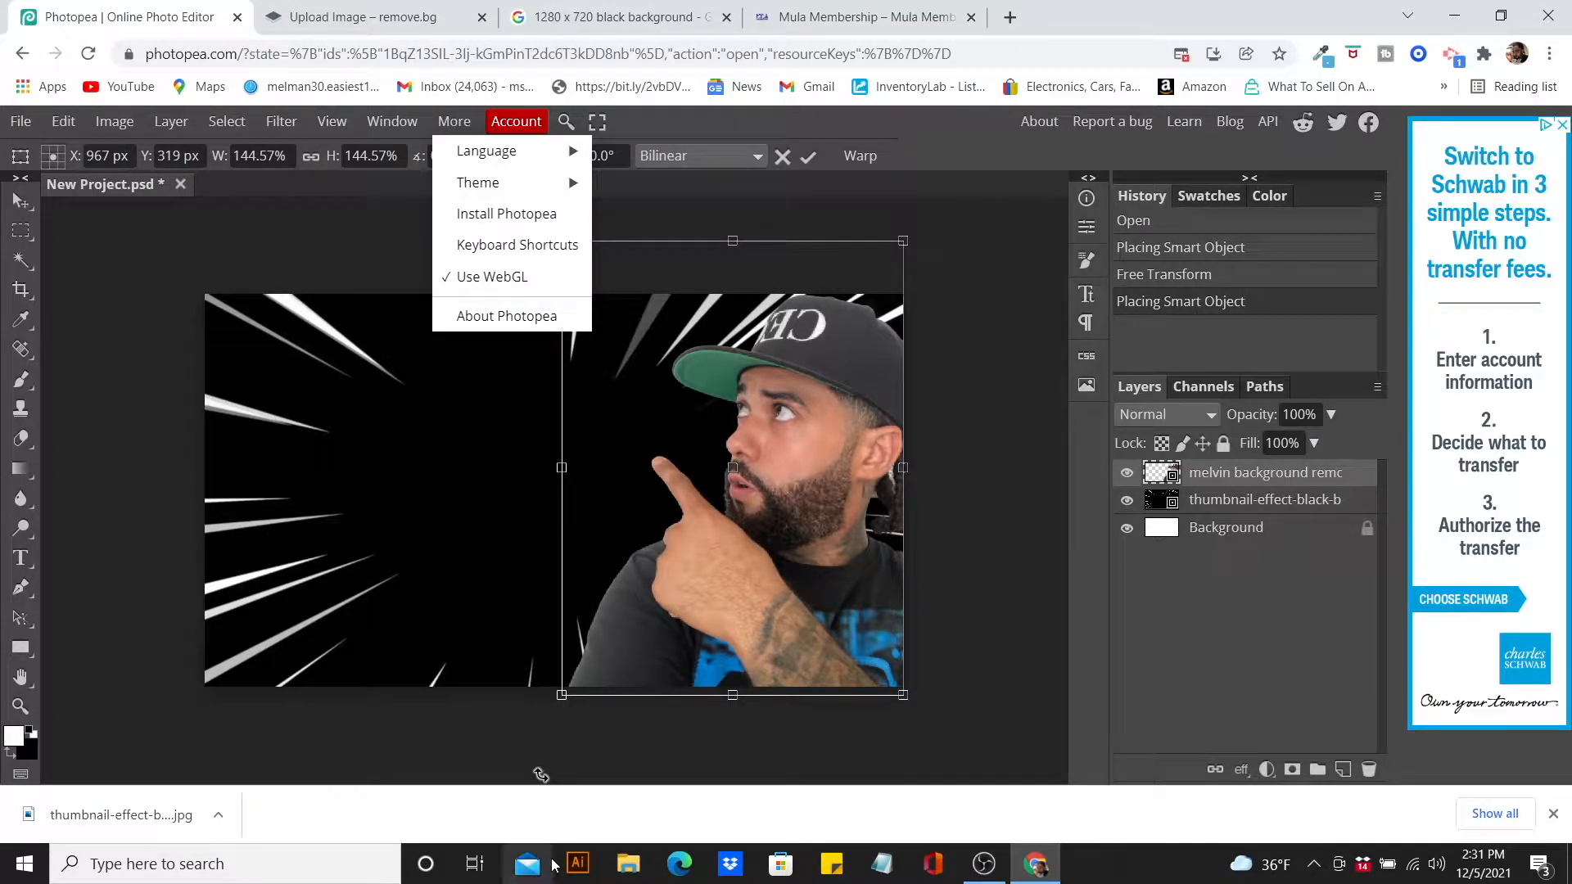
pyautogui.click(634, 876)
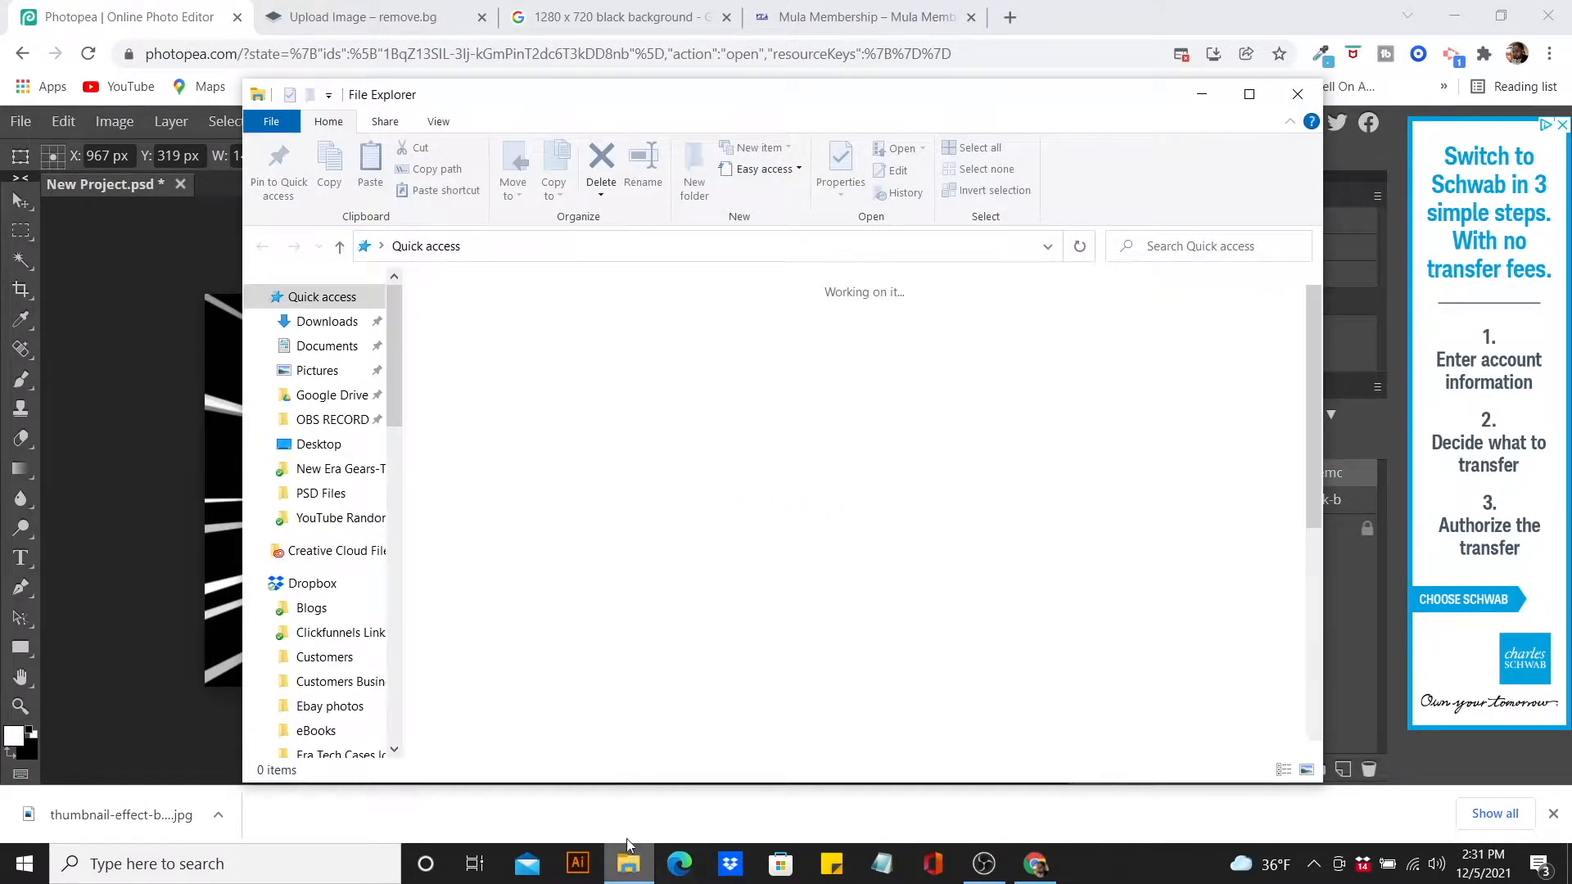
pyautogui.click(1298, 94)
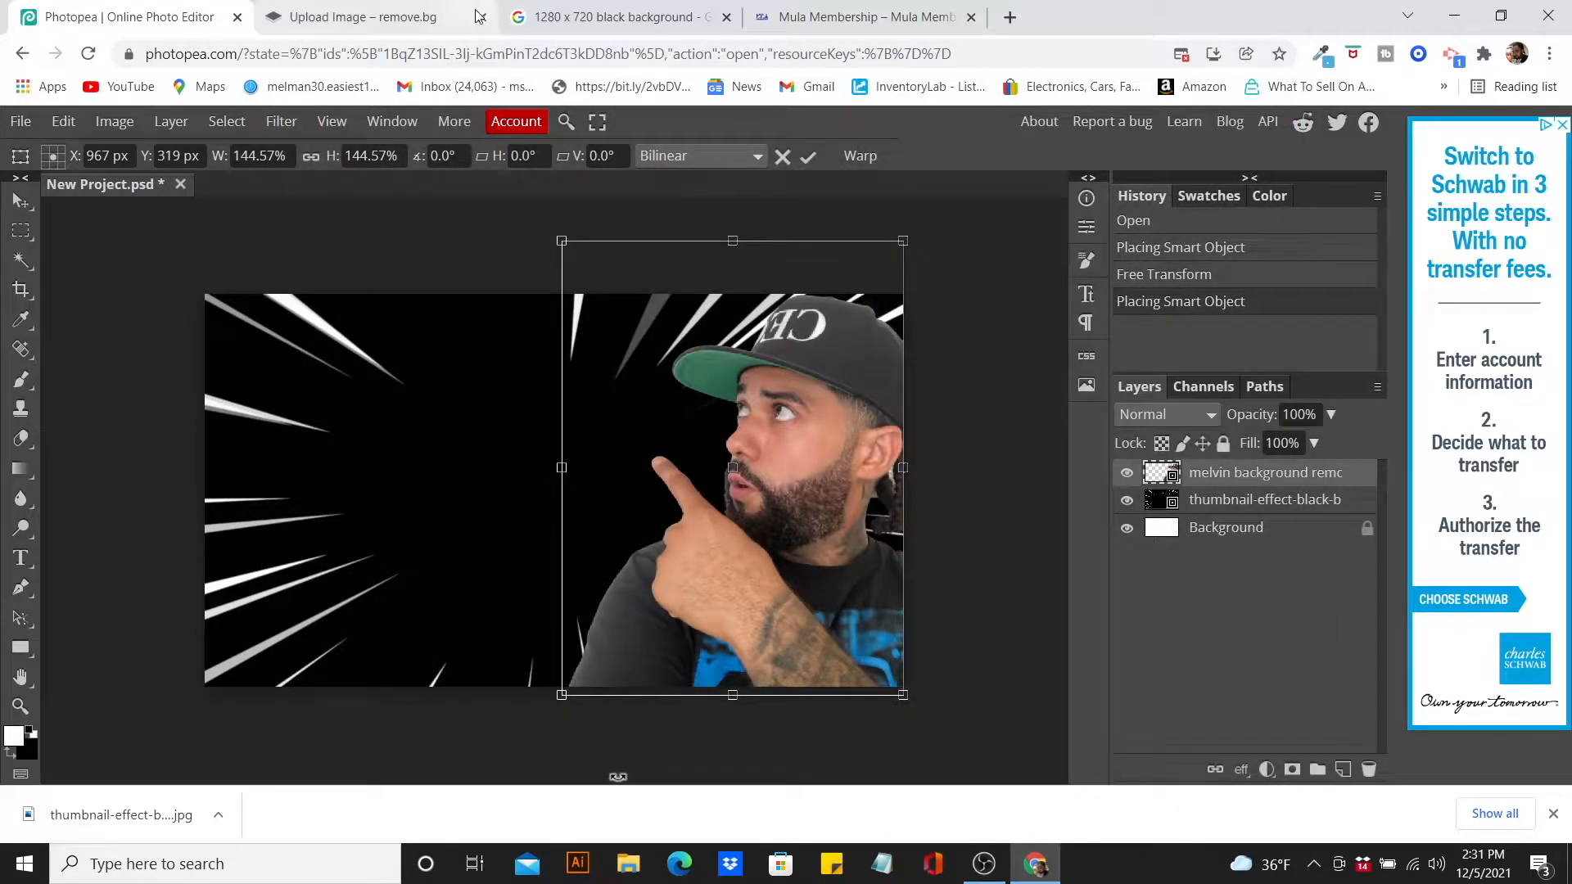
# - Switch to remove.bg, upload the photopea JPG from Downloads to remove its background, and return to Photopea
pyautogui.click(403, 18)
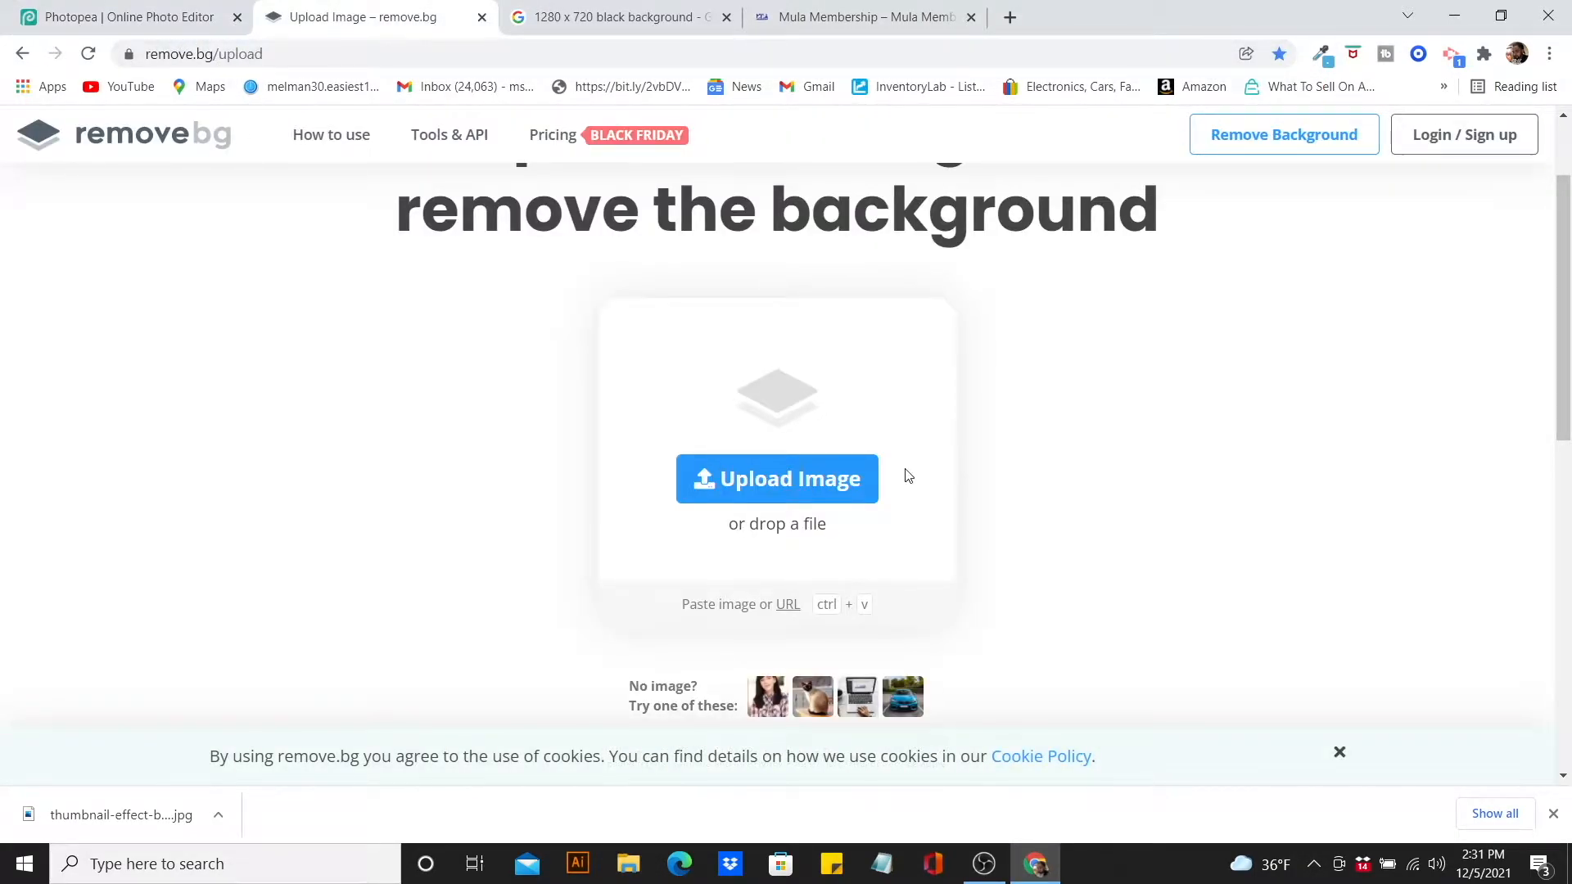
pyautogui.click(839, 473)
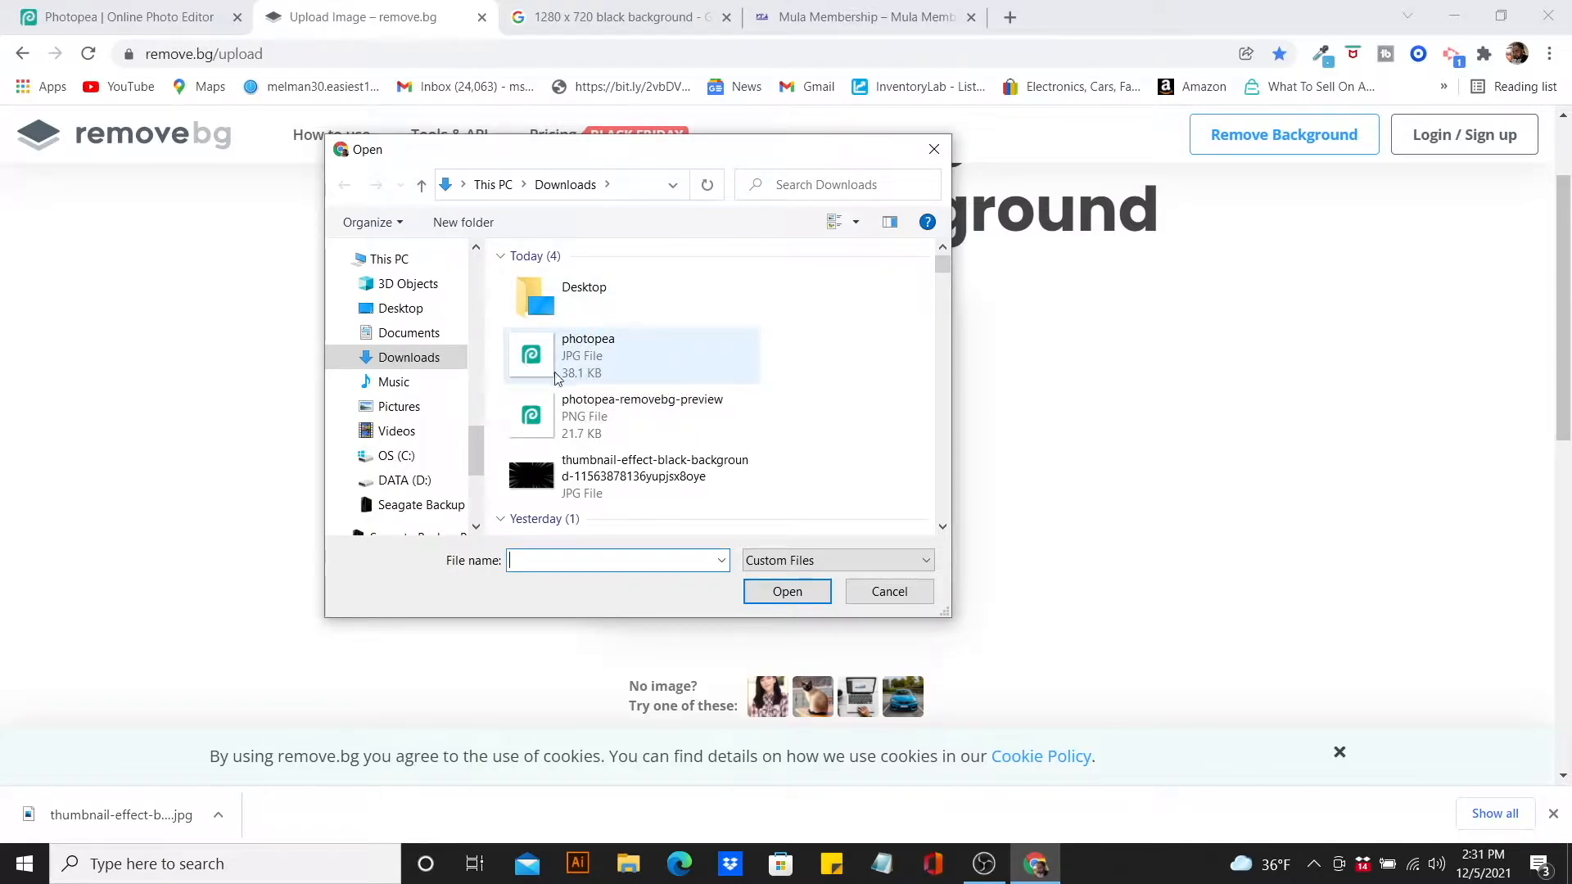
pyautogui.click(647, 358)
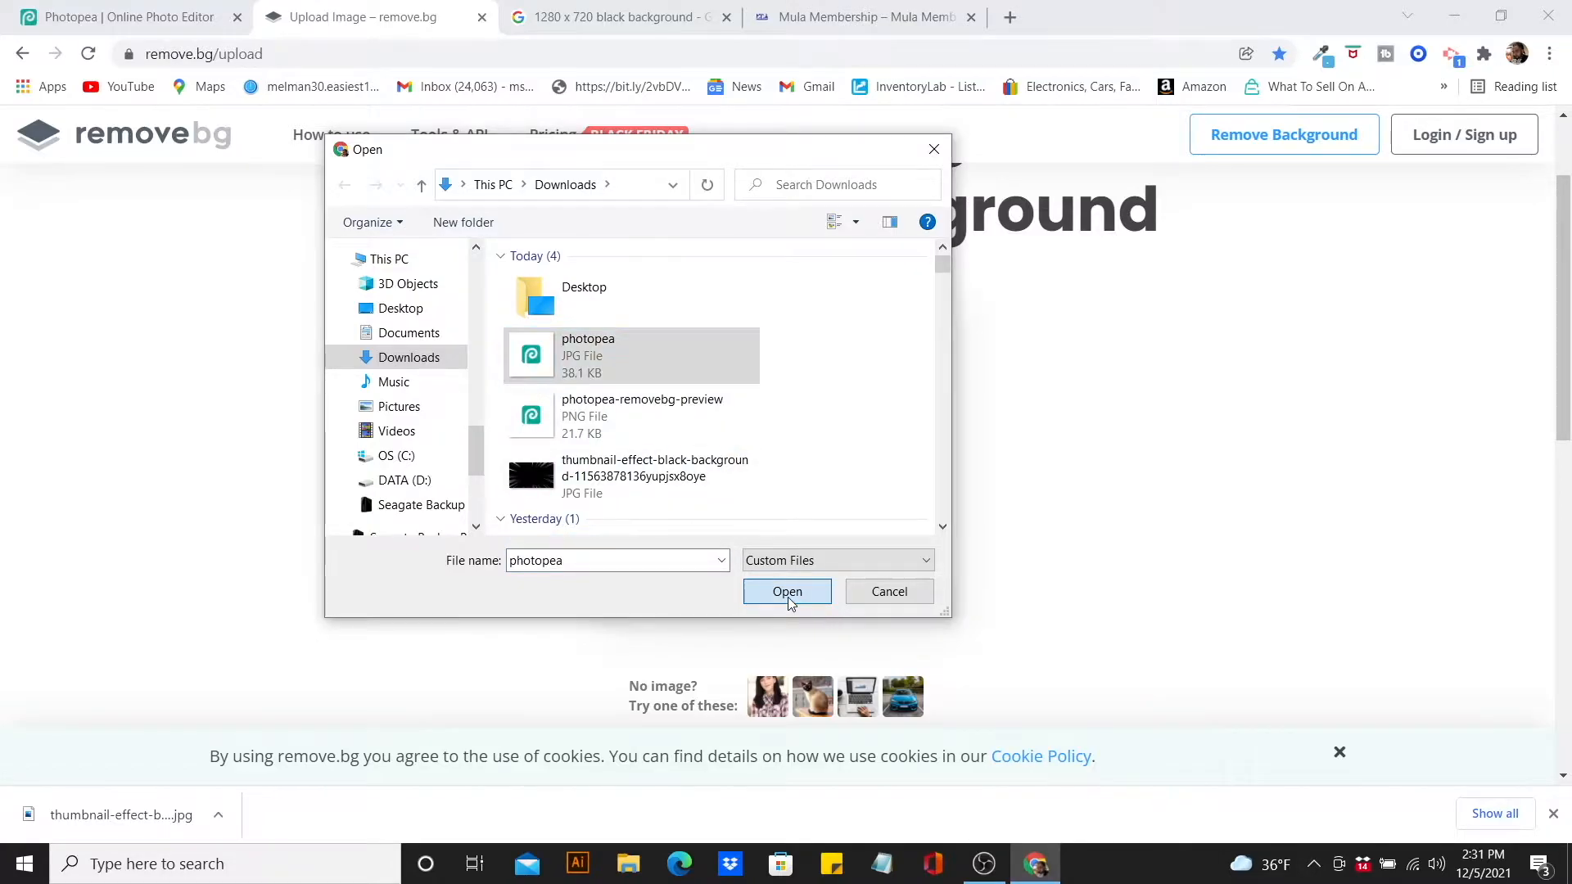
pyautogui.click(788, 593)
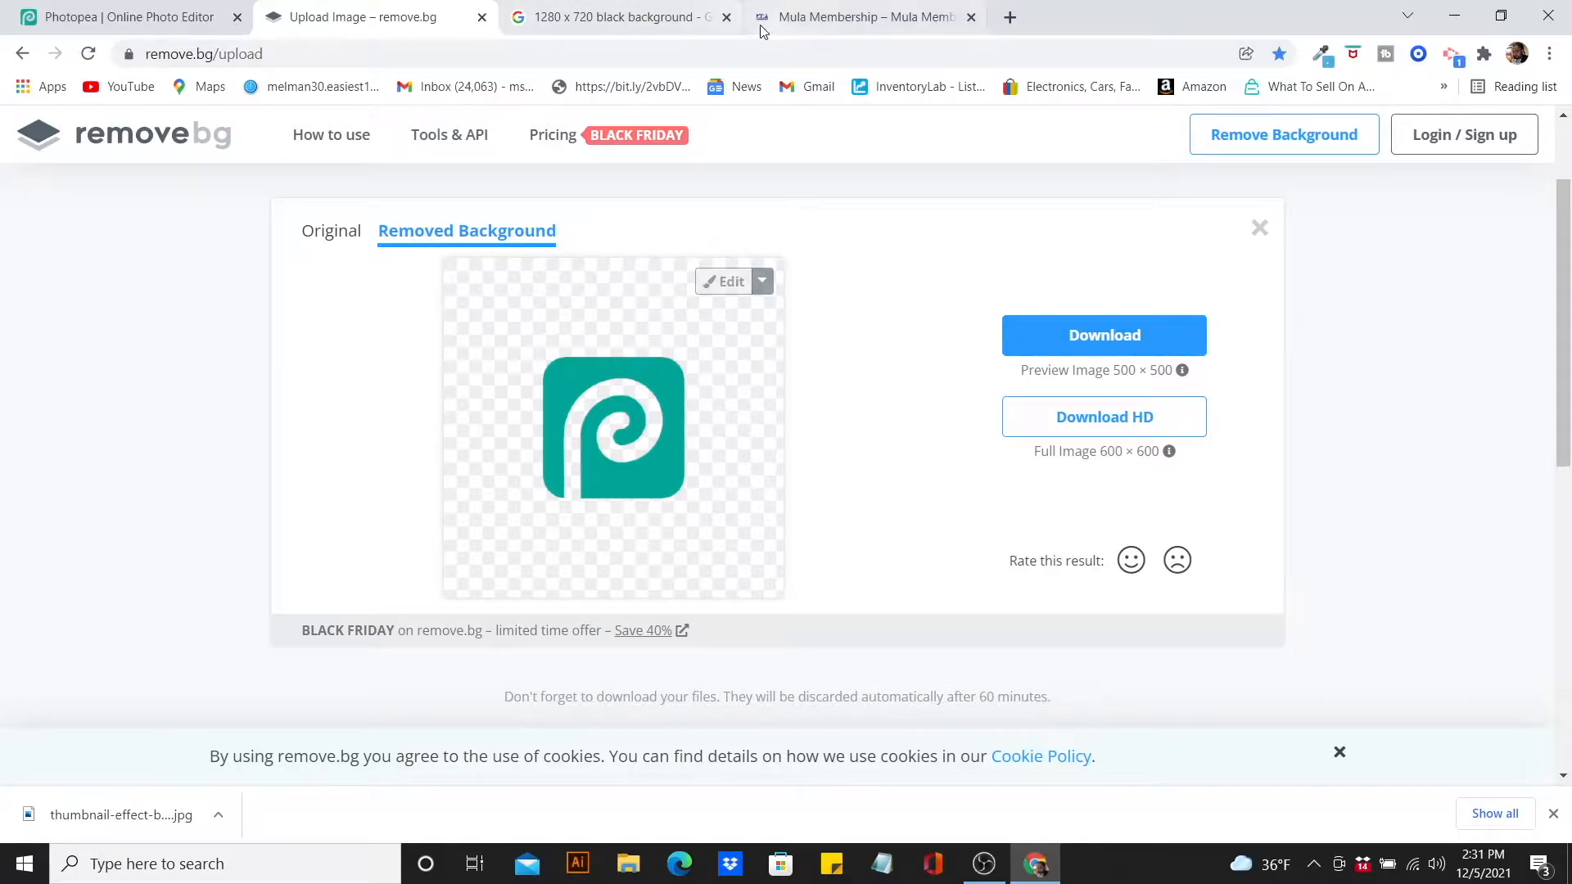
pyautogui.click(143, 18)
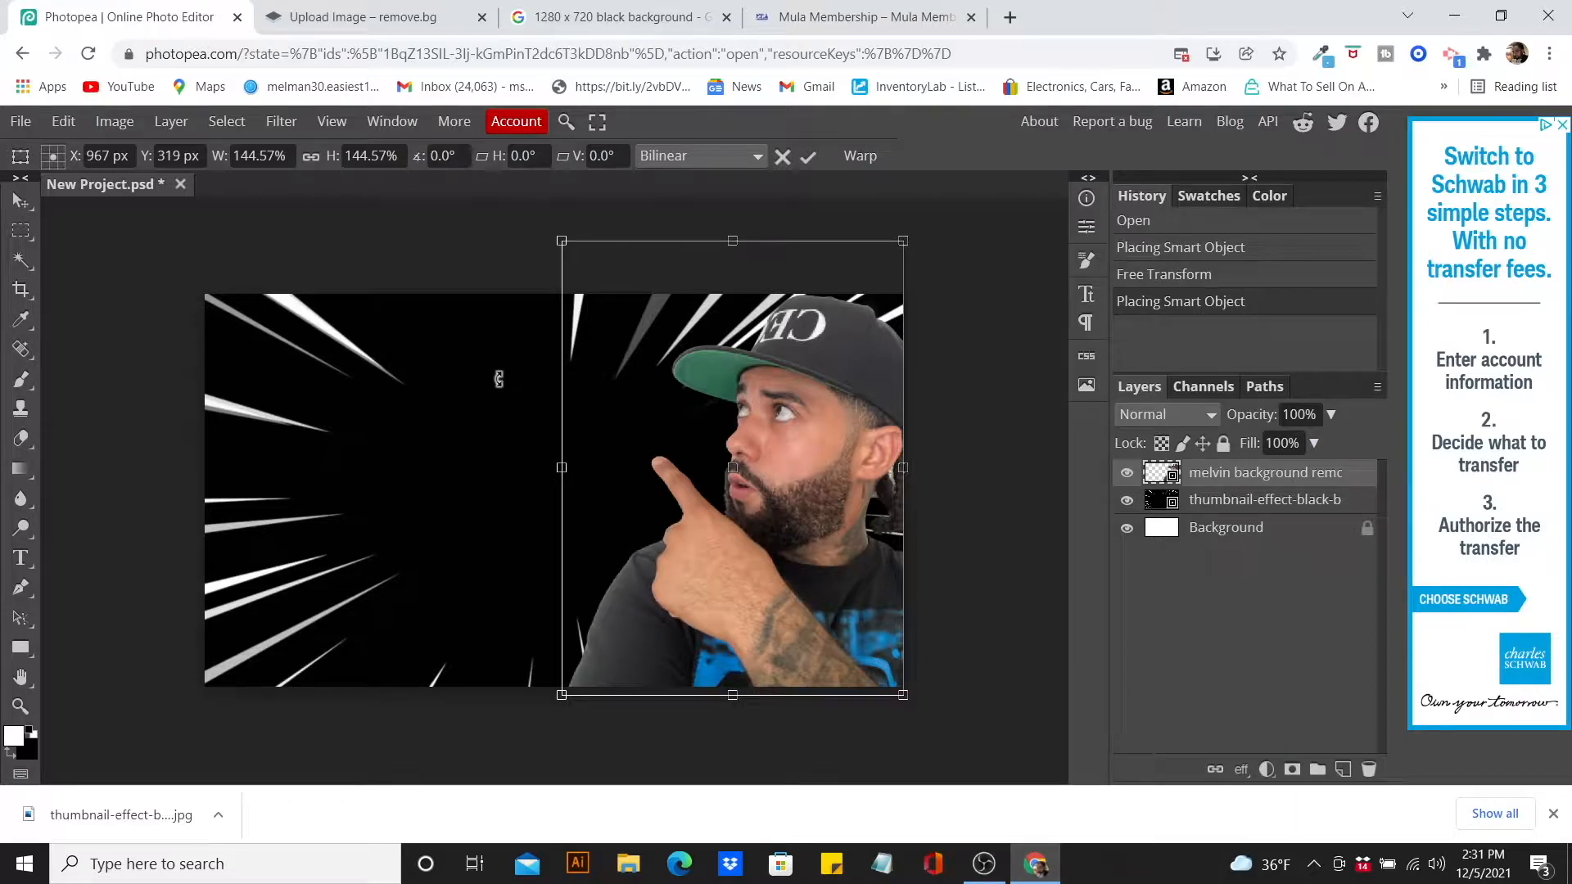
pyautogui.click(20, 121)
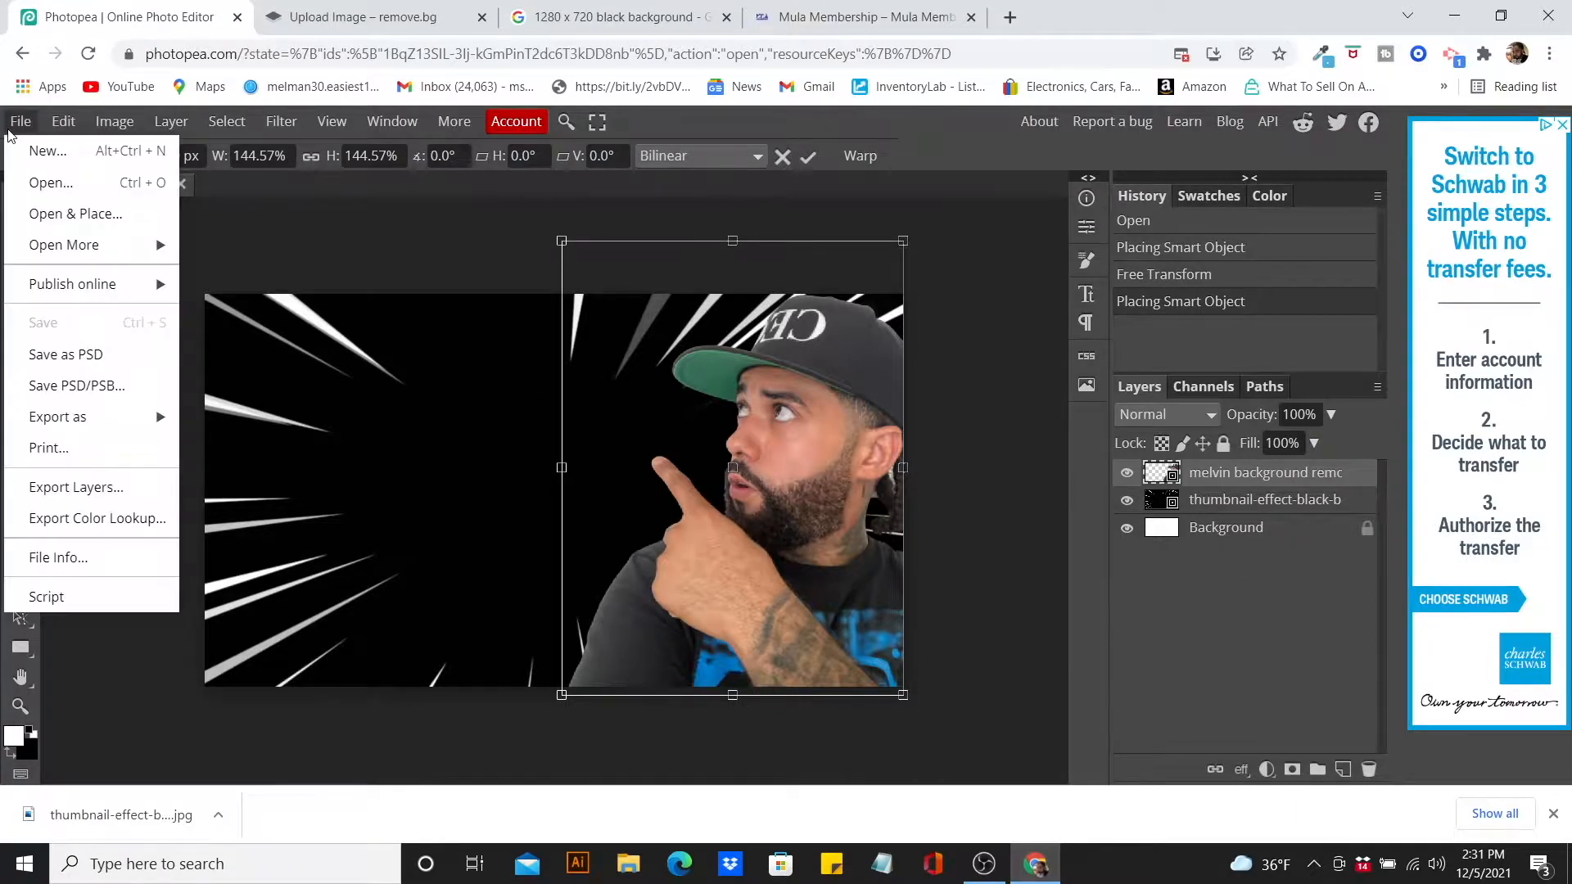
pyautogui.click(107, 187)
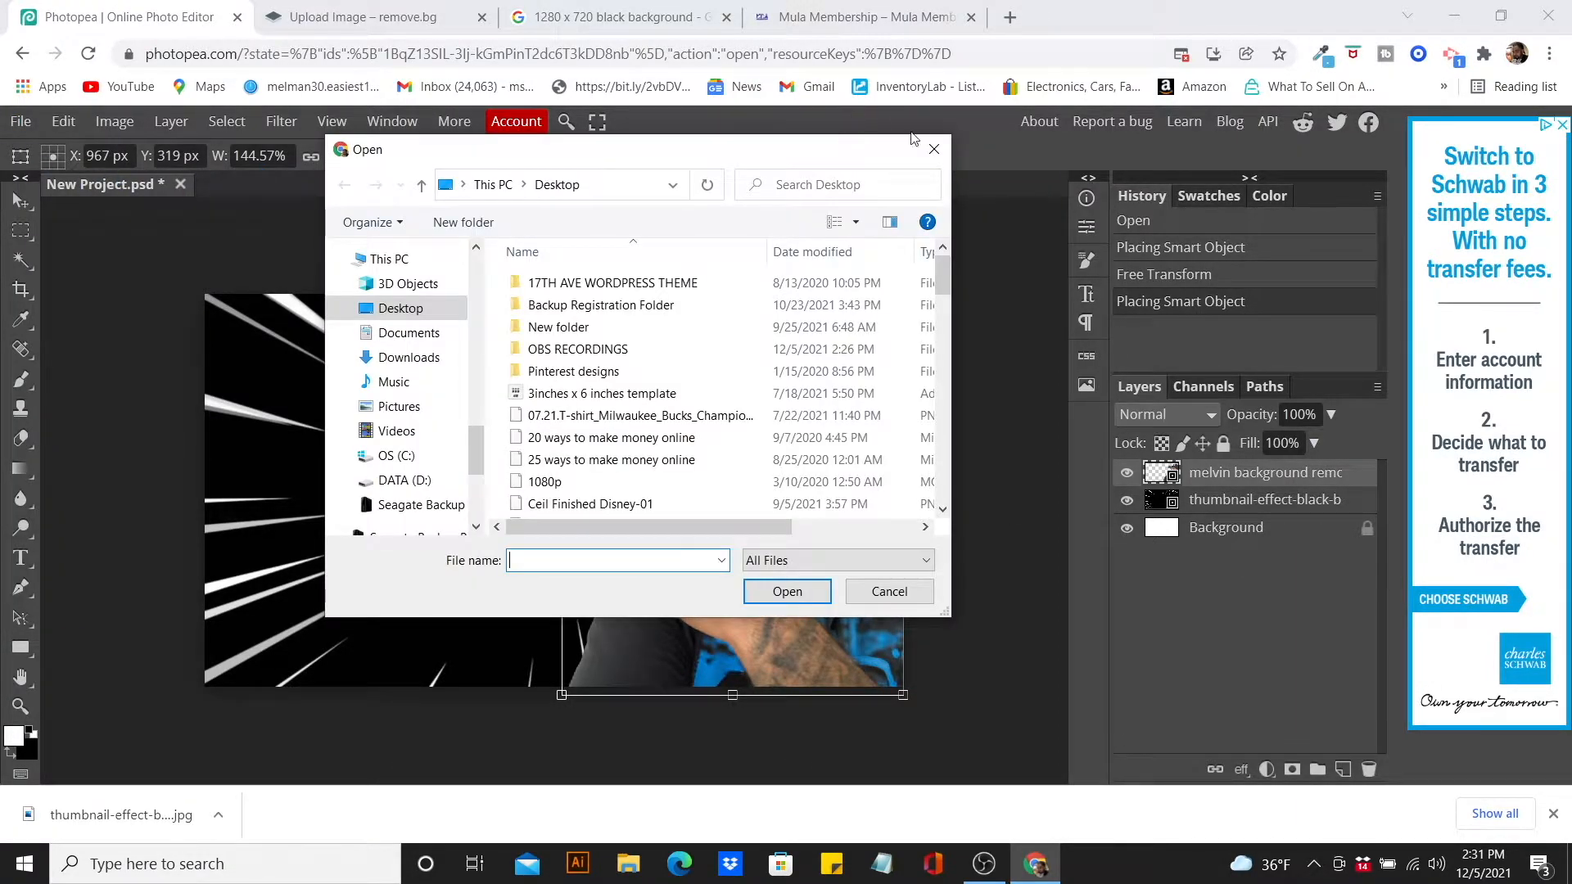
pyautogui.click(934, 150)
# - Place the photopea-removebg-preview PNG from Downloads into New Project.psd as a new layer
pyautogui.click(20, 121)
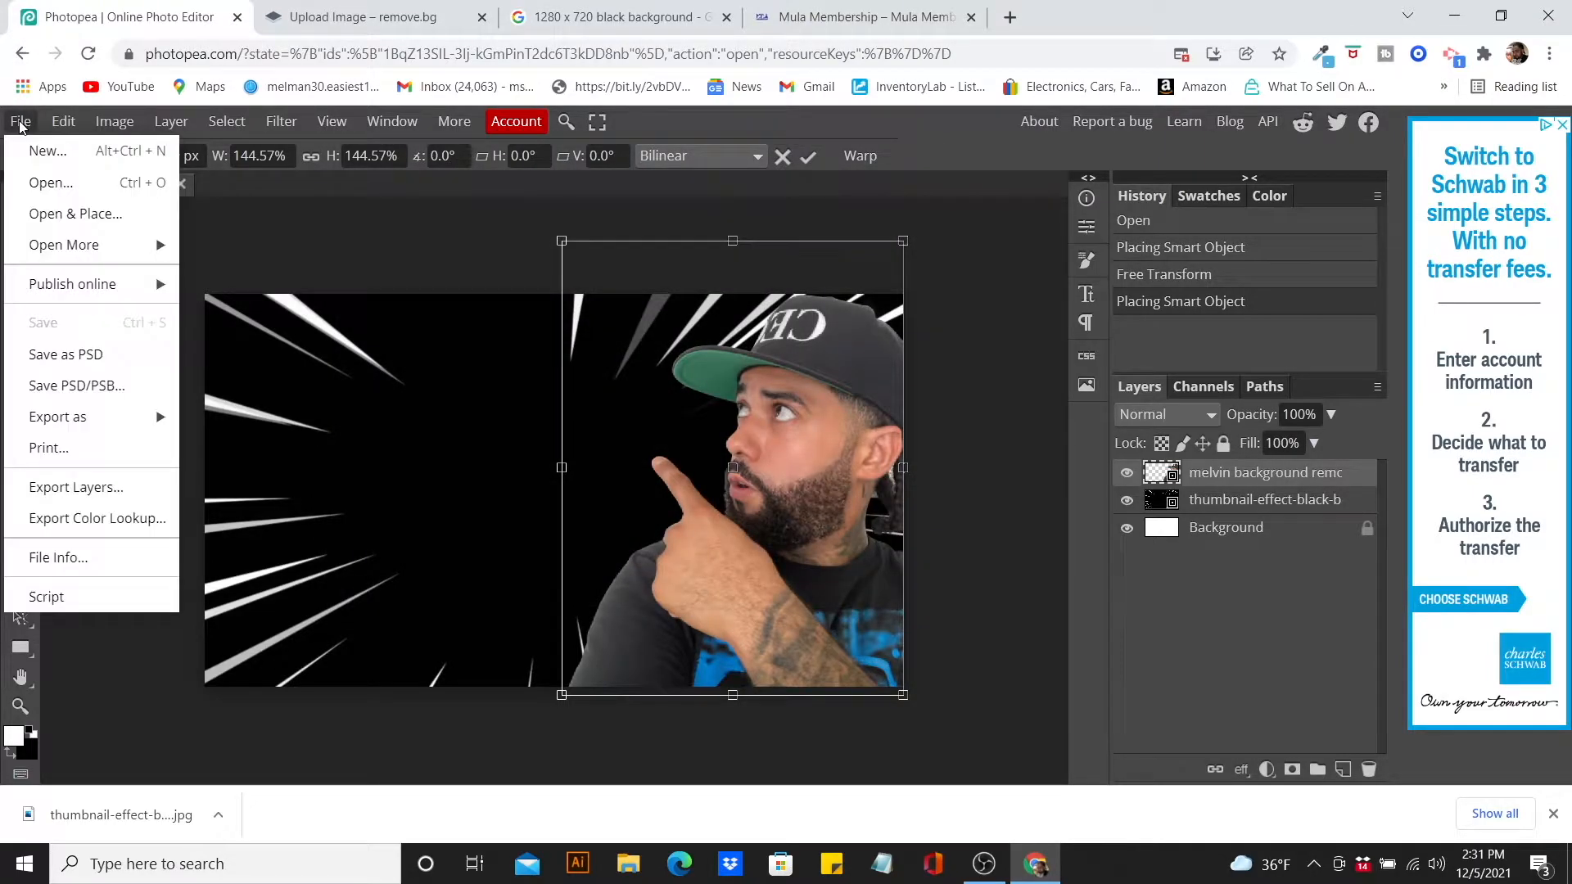
pyautogui.click(83, 219)
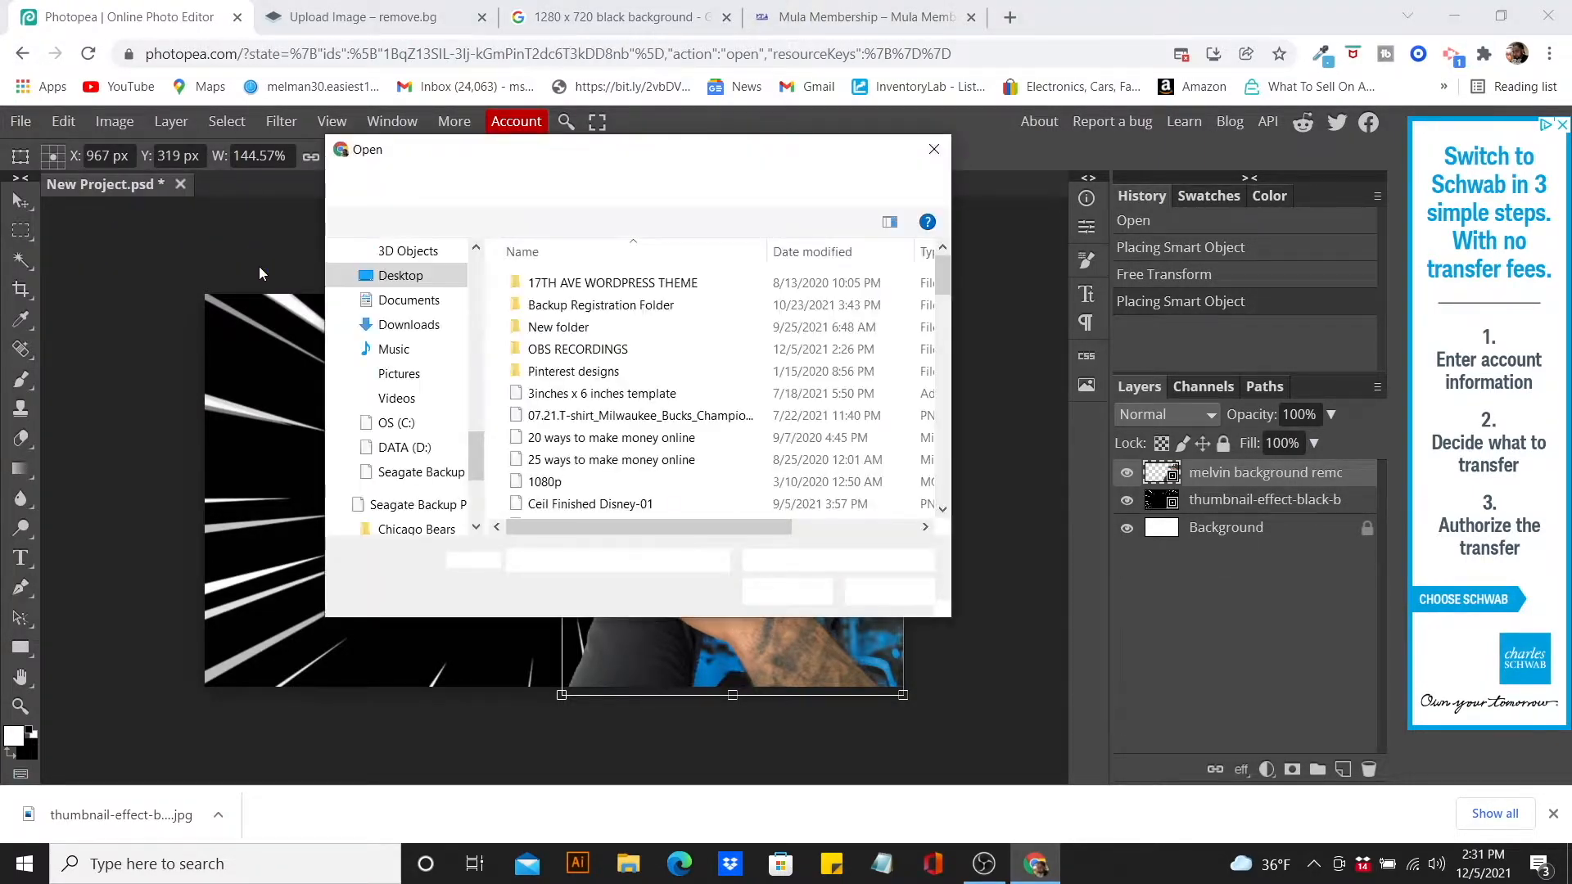
pyautogui.click(409, 325)
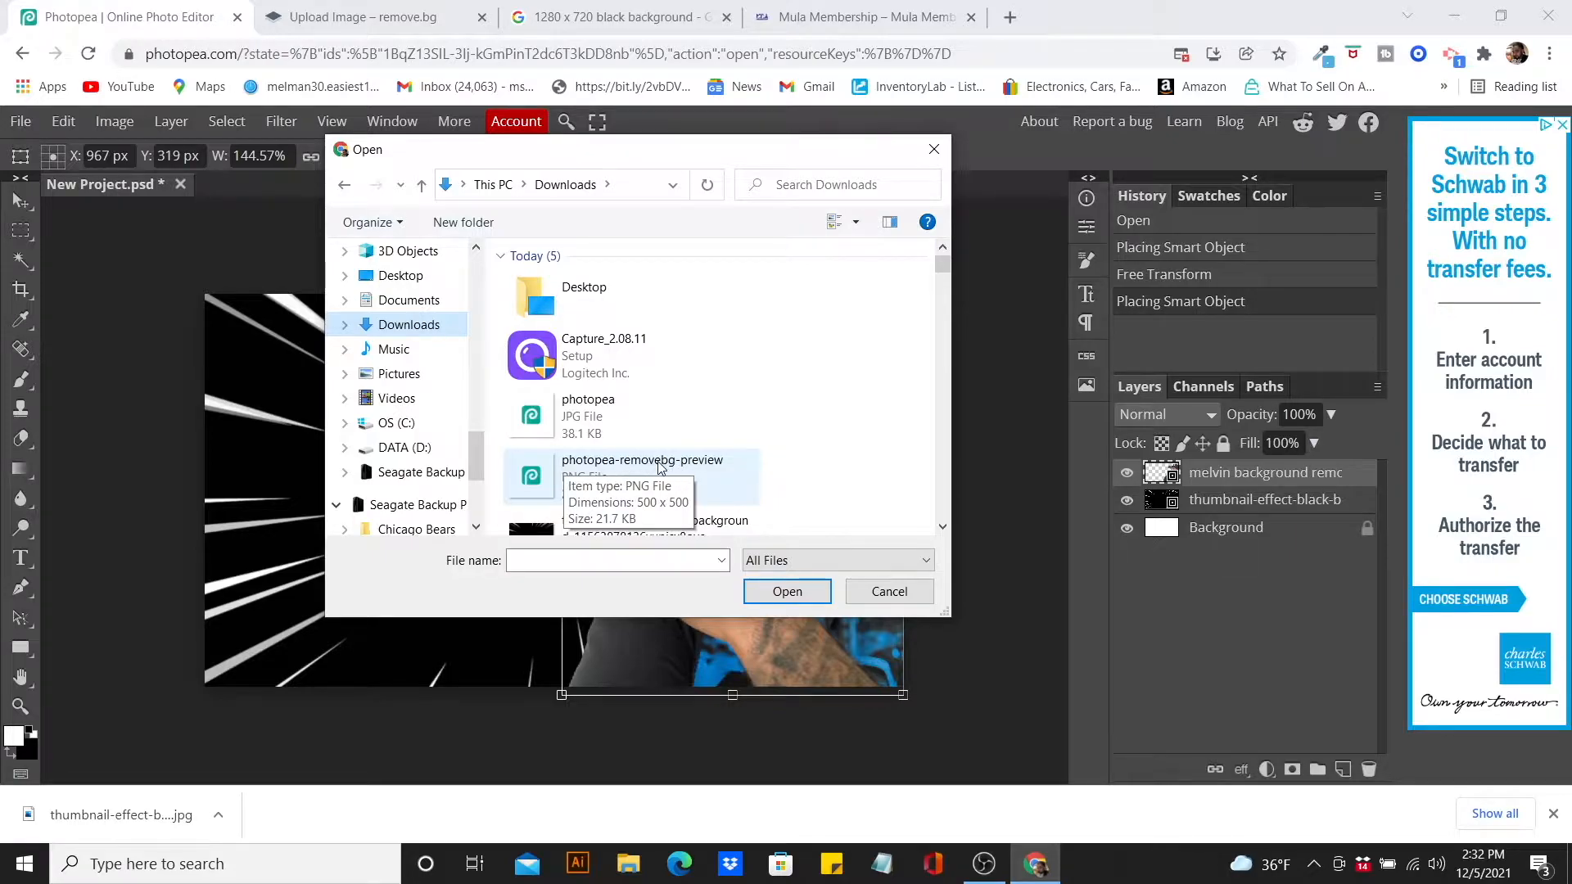
pyautogui.click(628, 473)
pyautogui.click(769, 590)
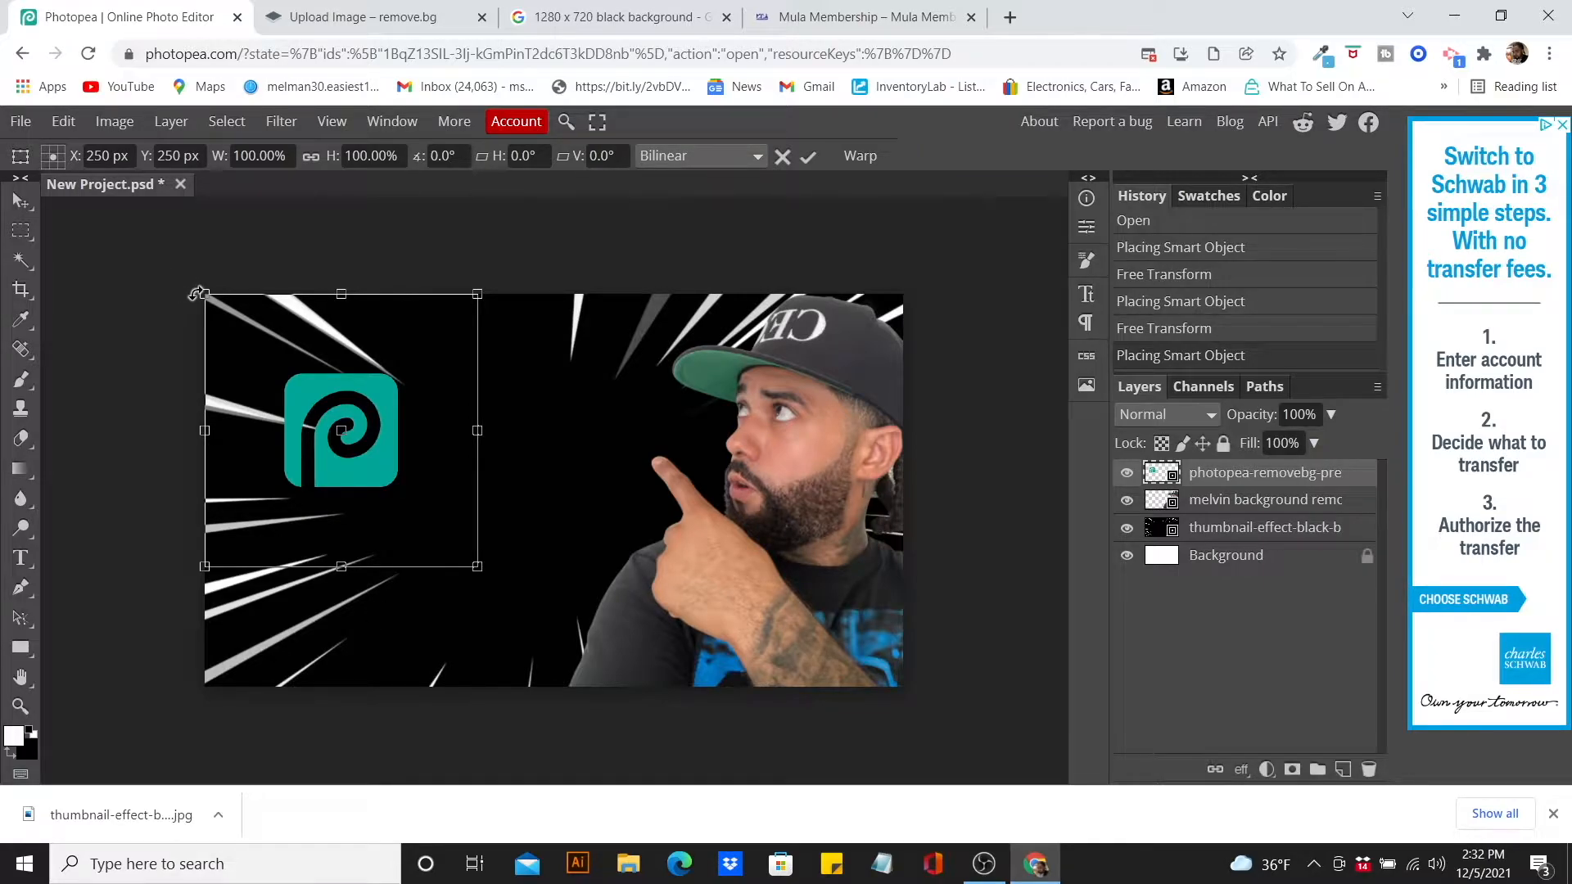
# - Rotate the Photopea logo to -30° and enlarge it to about 120.51%, tucked into the canvas's upper-left corner
pyautogui.moveTo(198, 293); pyautogui.dragTo(134, 353)
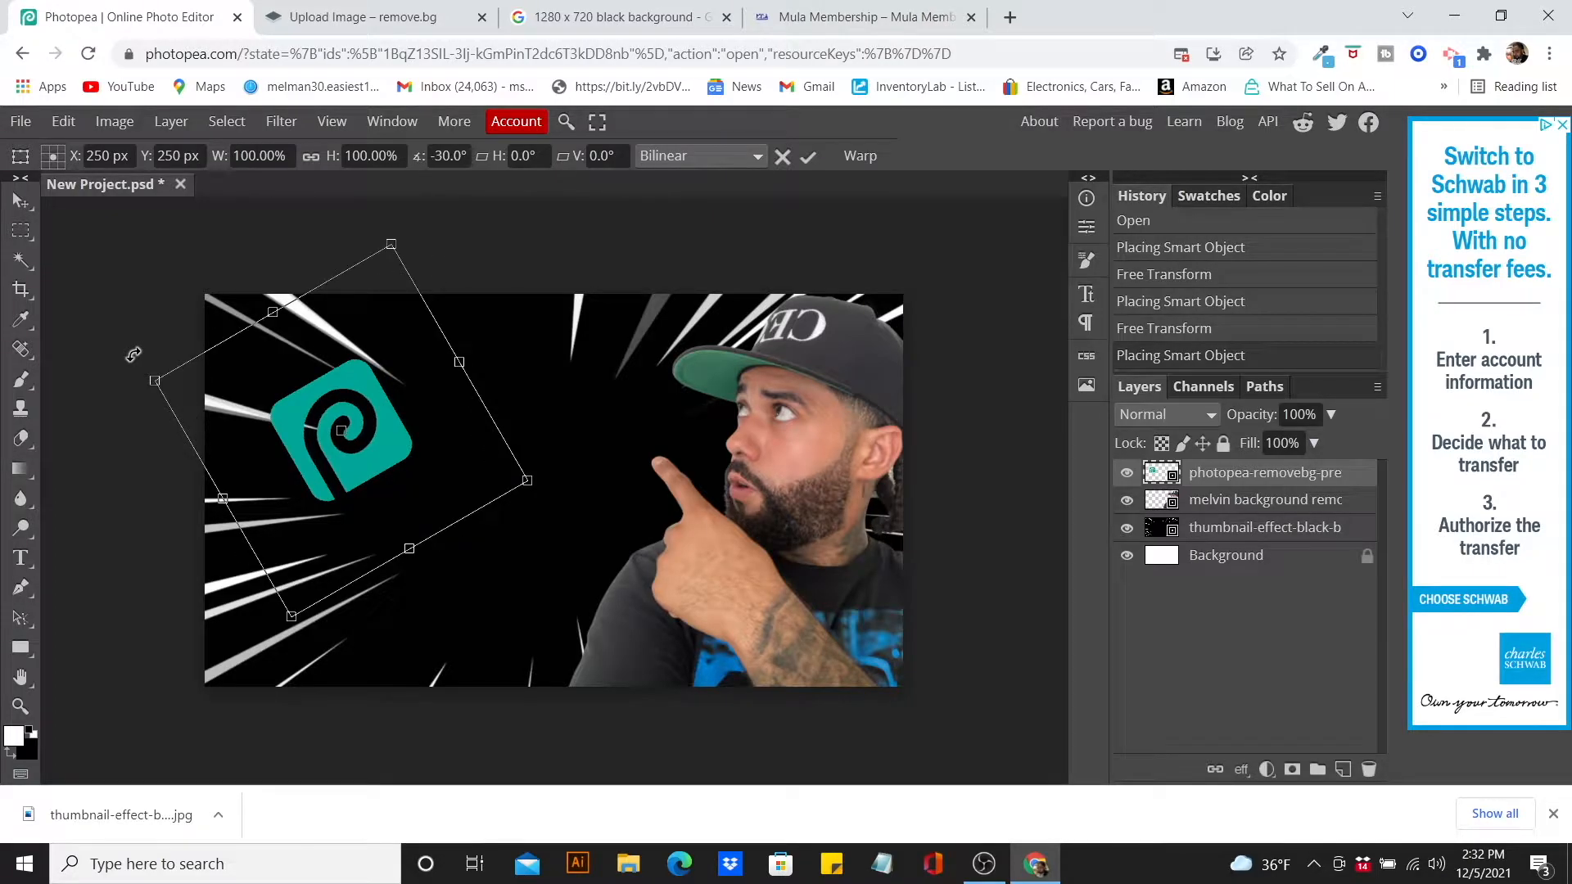
pyautogui.moveTo(364, 401); pyautogui.dragTo(282, 308)
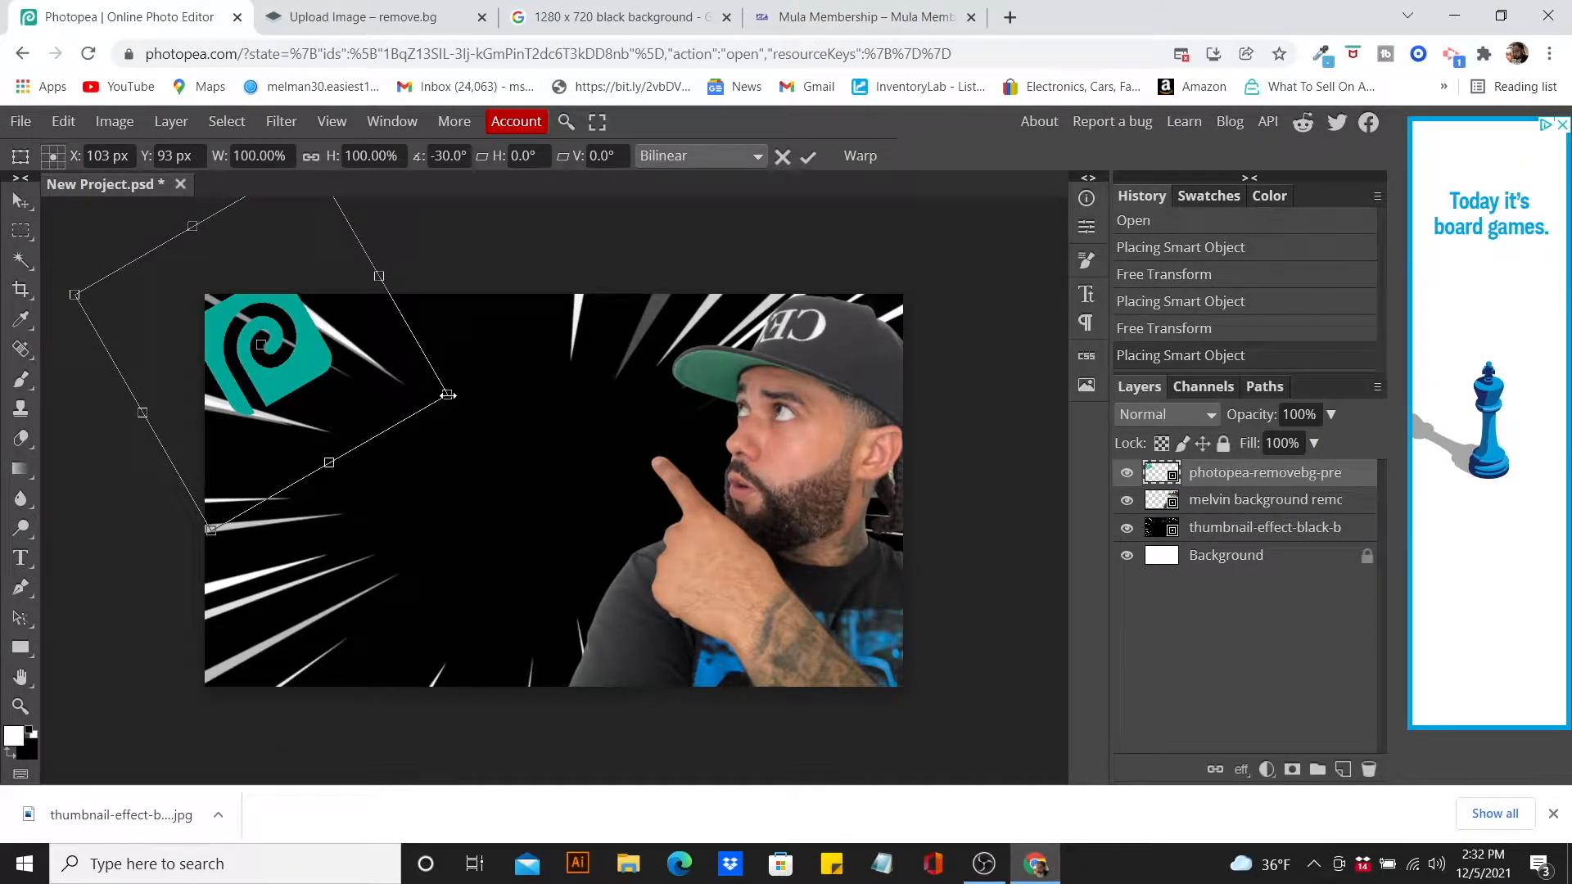
pyautogui.moveTo(447, 395); pyautogui.dragTo(540, 445)
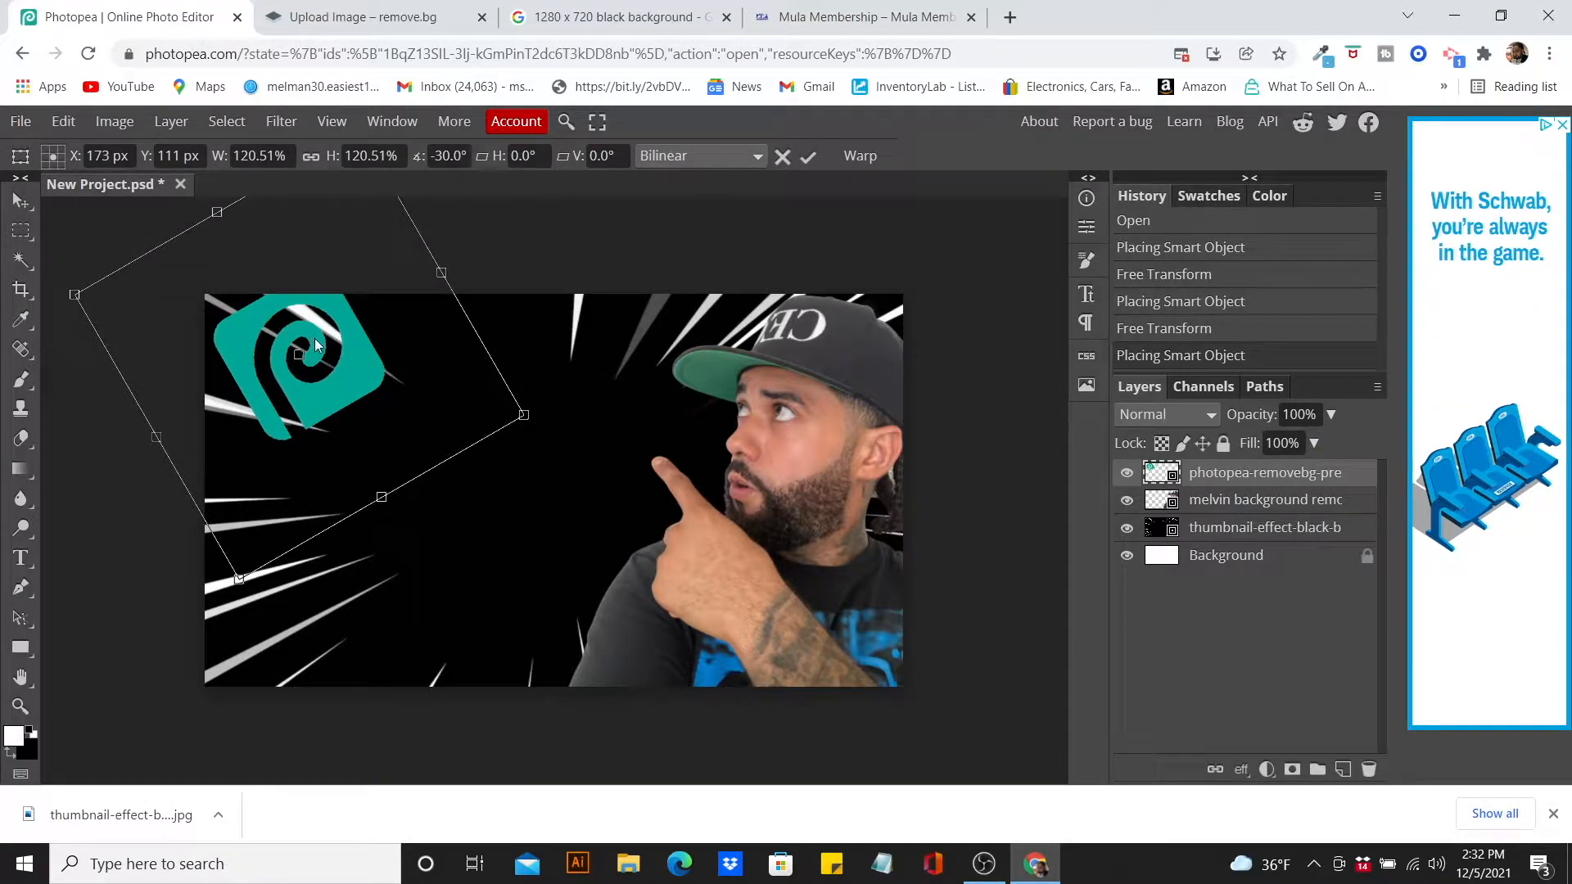
pyautogui.moveTo(314, 339); pyautogui.dragTo(285, 342)
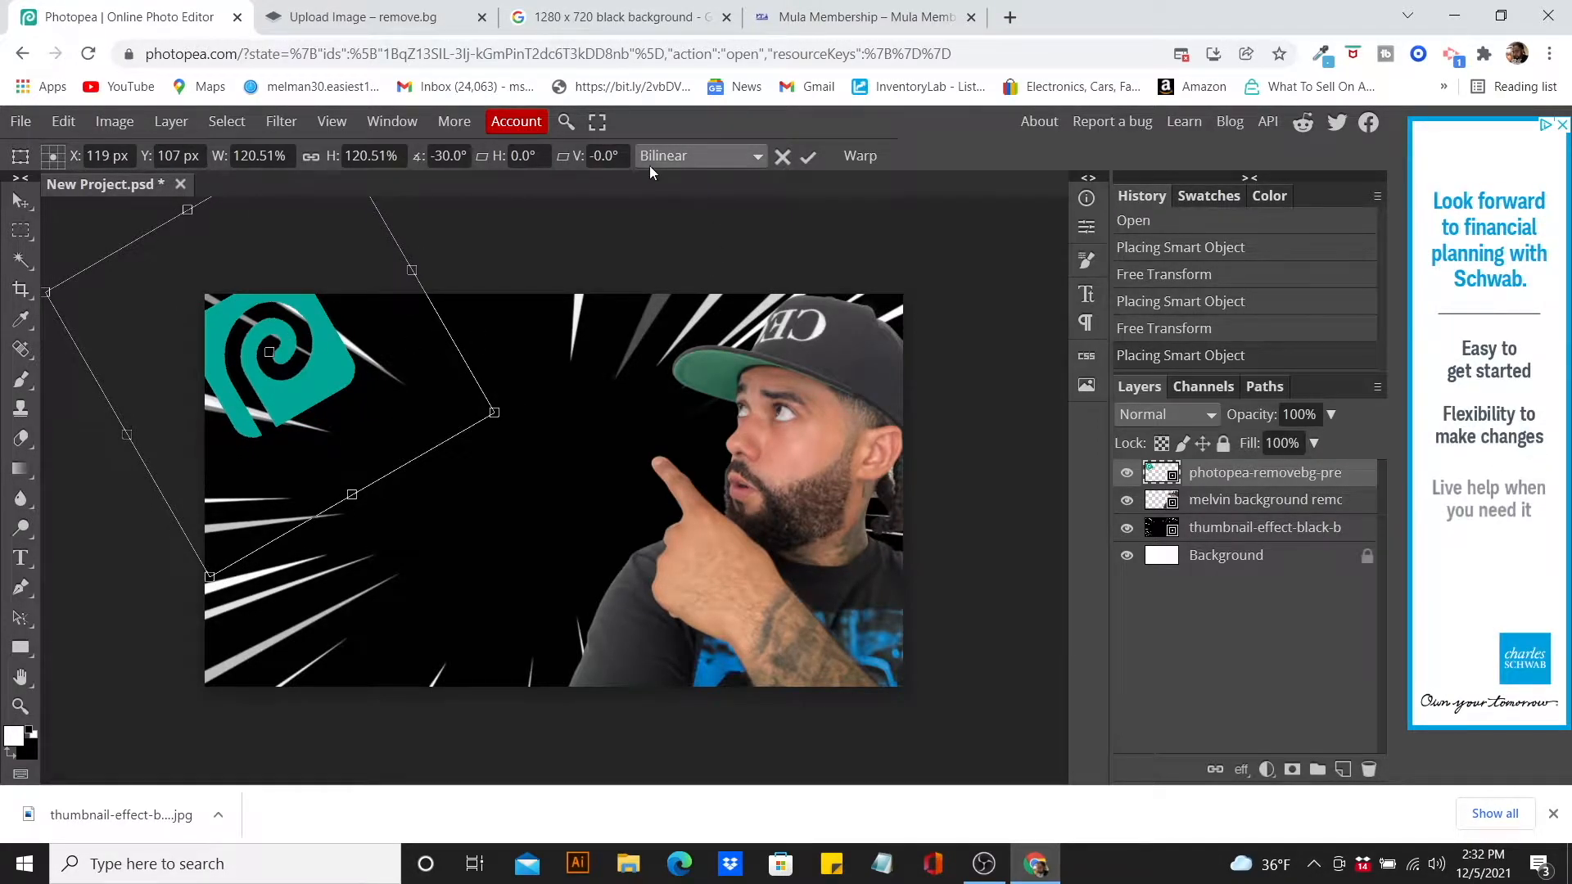
pyautogui.click(813, 155)
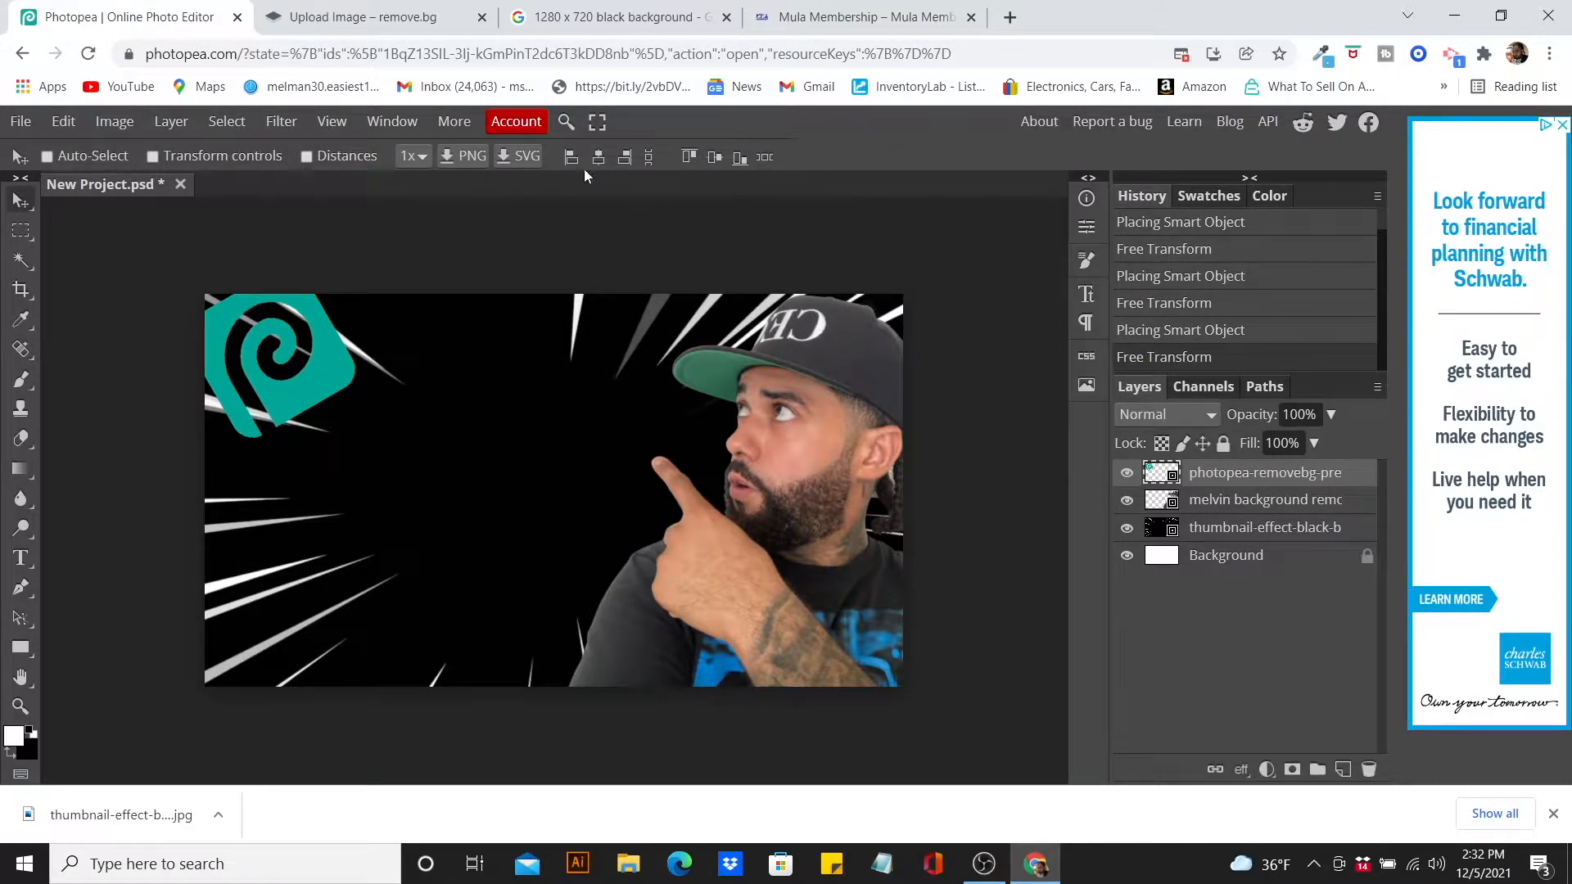
# - Add the text "STEP" in 24 px JungleFever between the logo and the portrait, and color it white
pyautogui.click(19, 560)
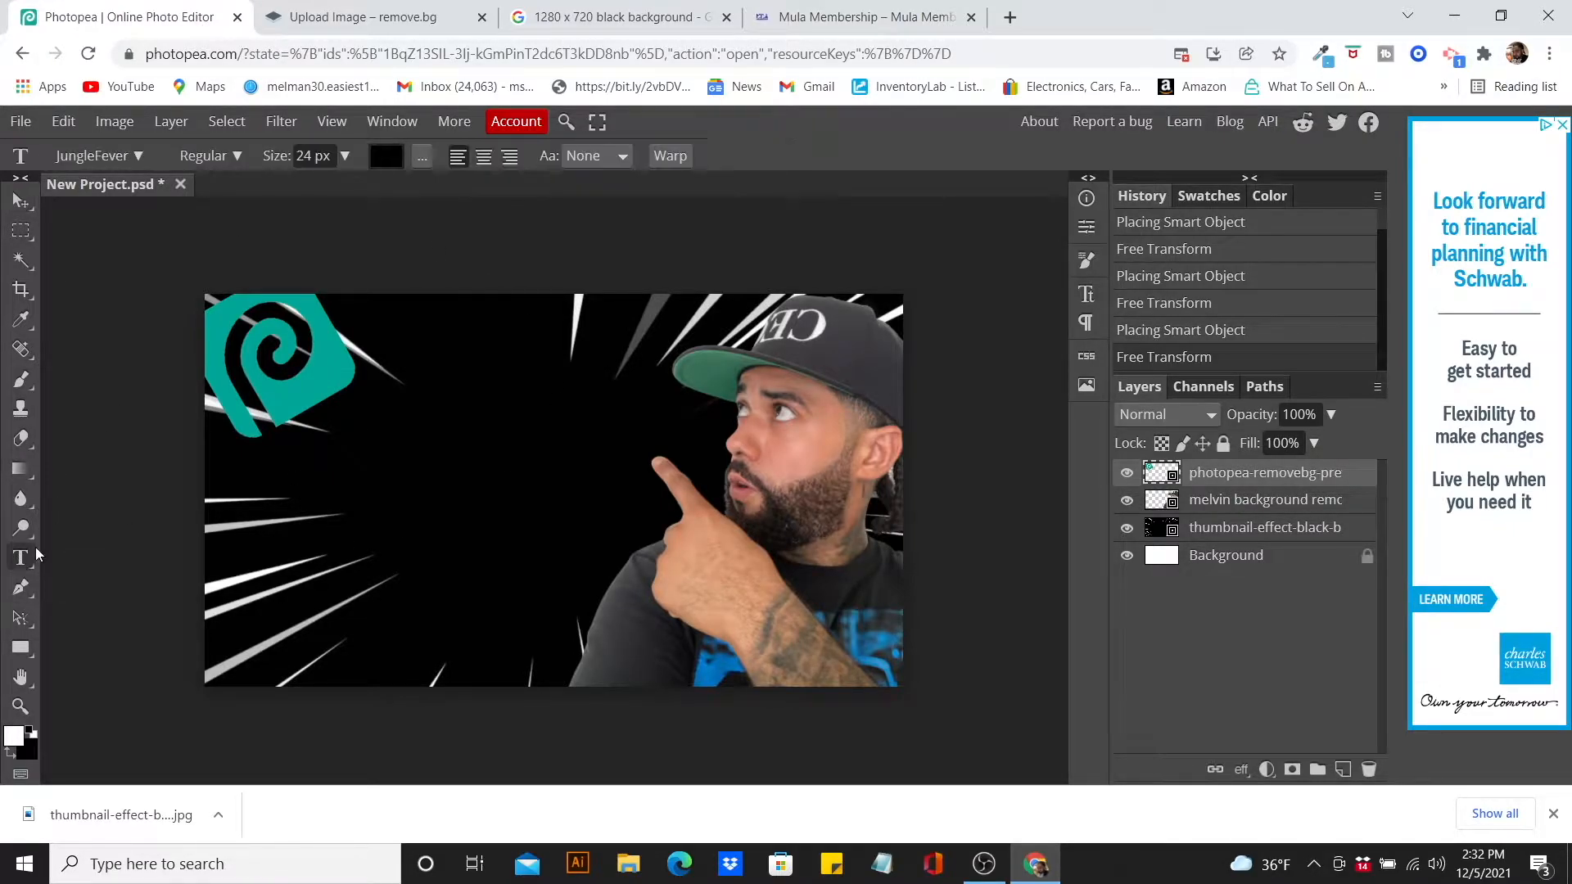
pyautogui.click(405, 464)
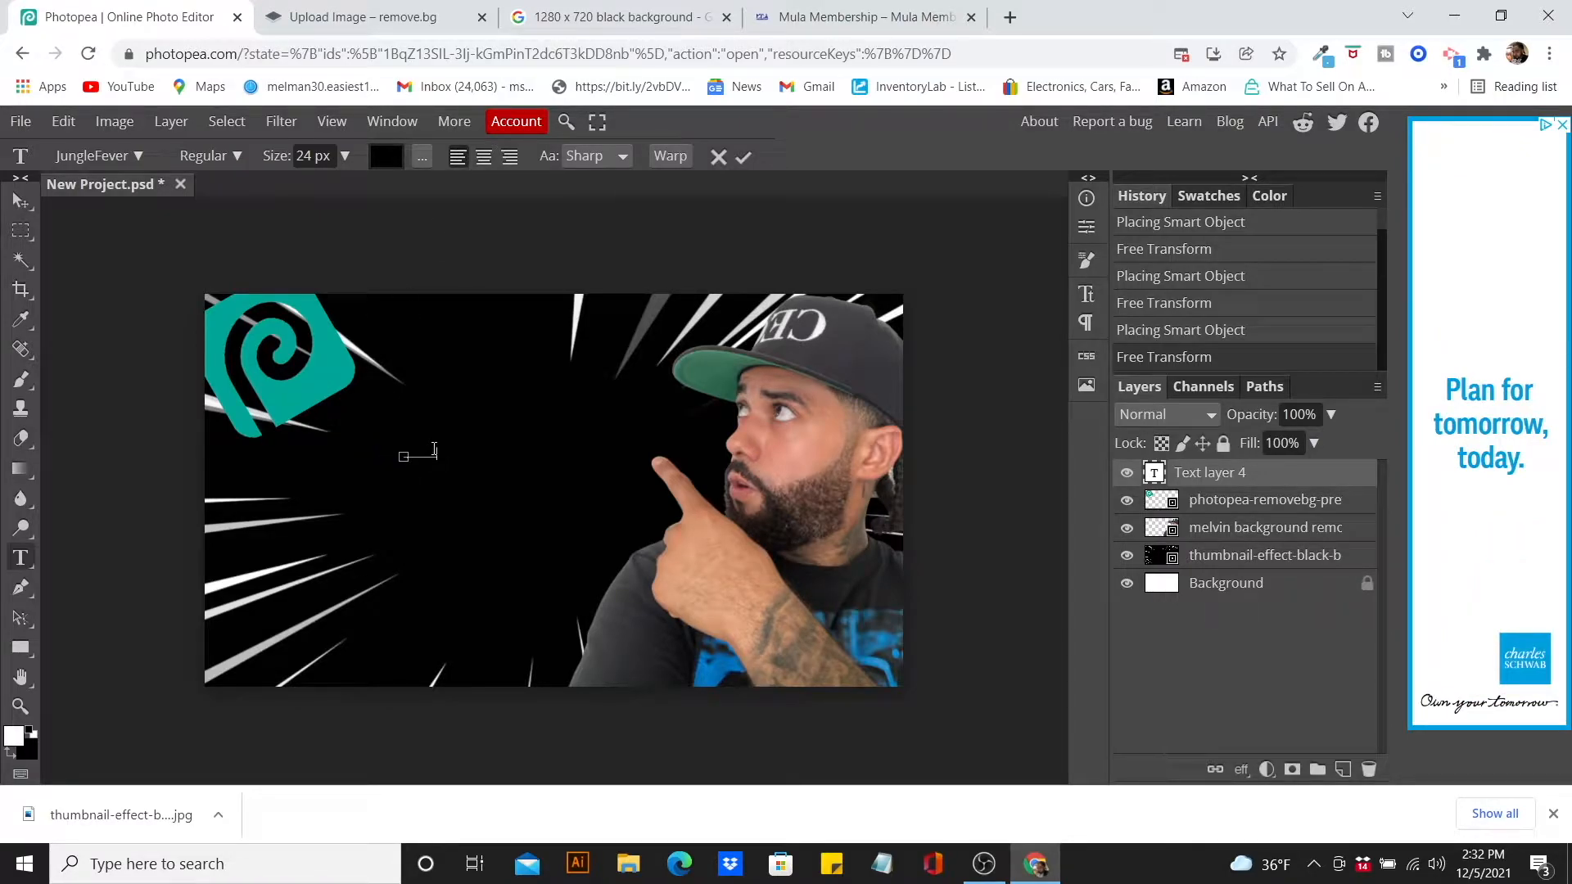
pyautogui.moveTo(436, 455); pyautogui.dragTo(401, 455)
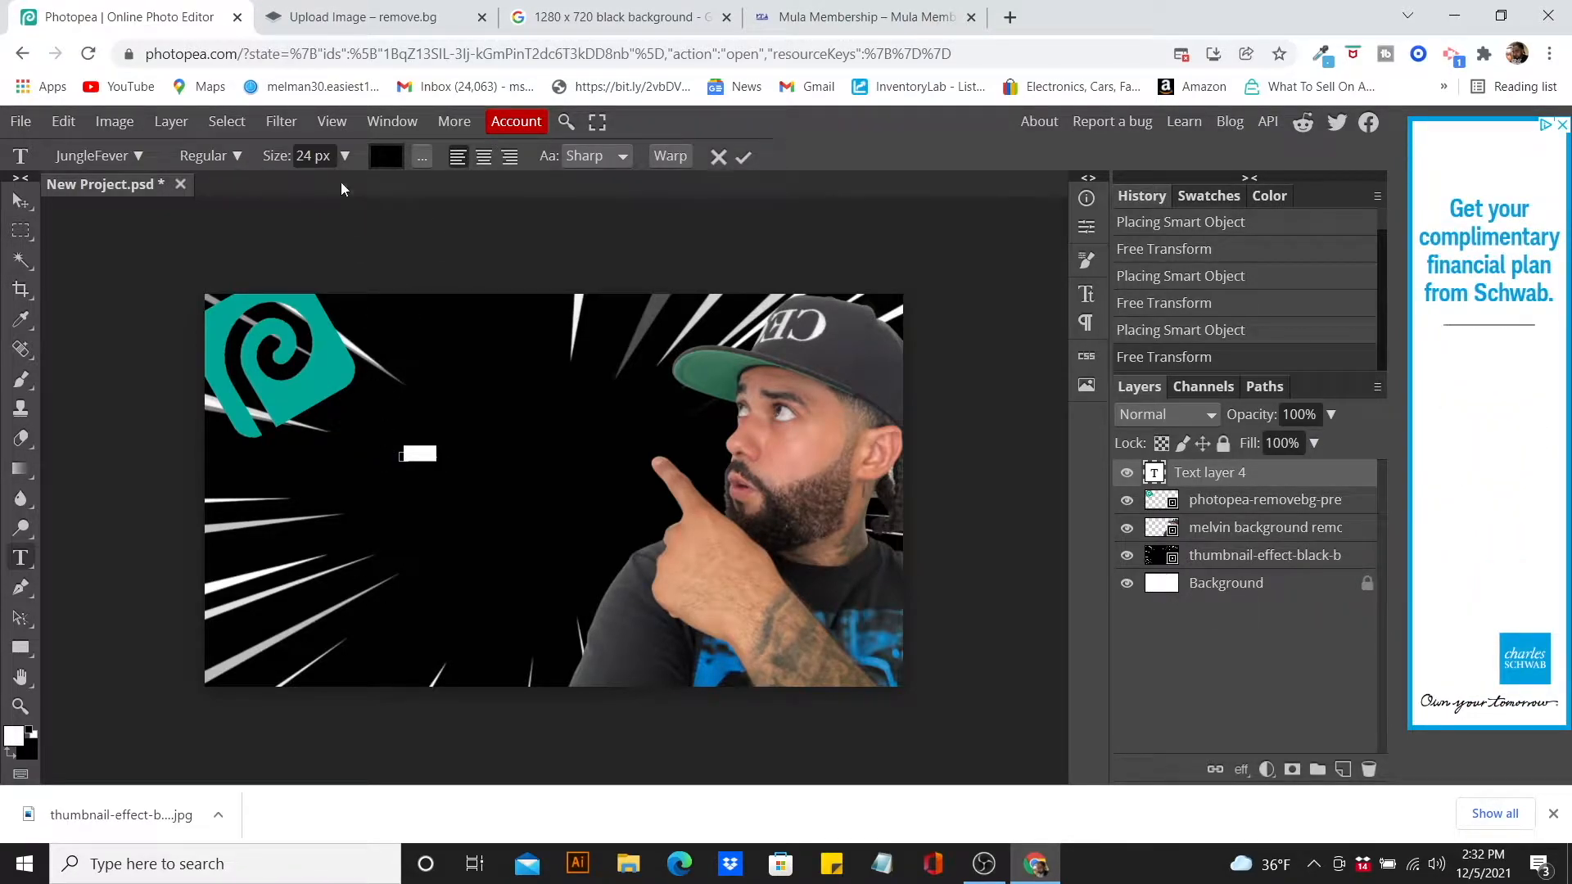
pyautogui.click(386, 156)
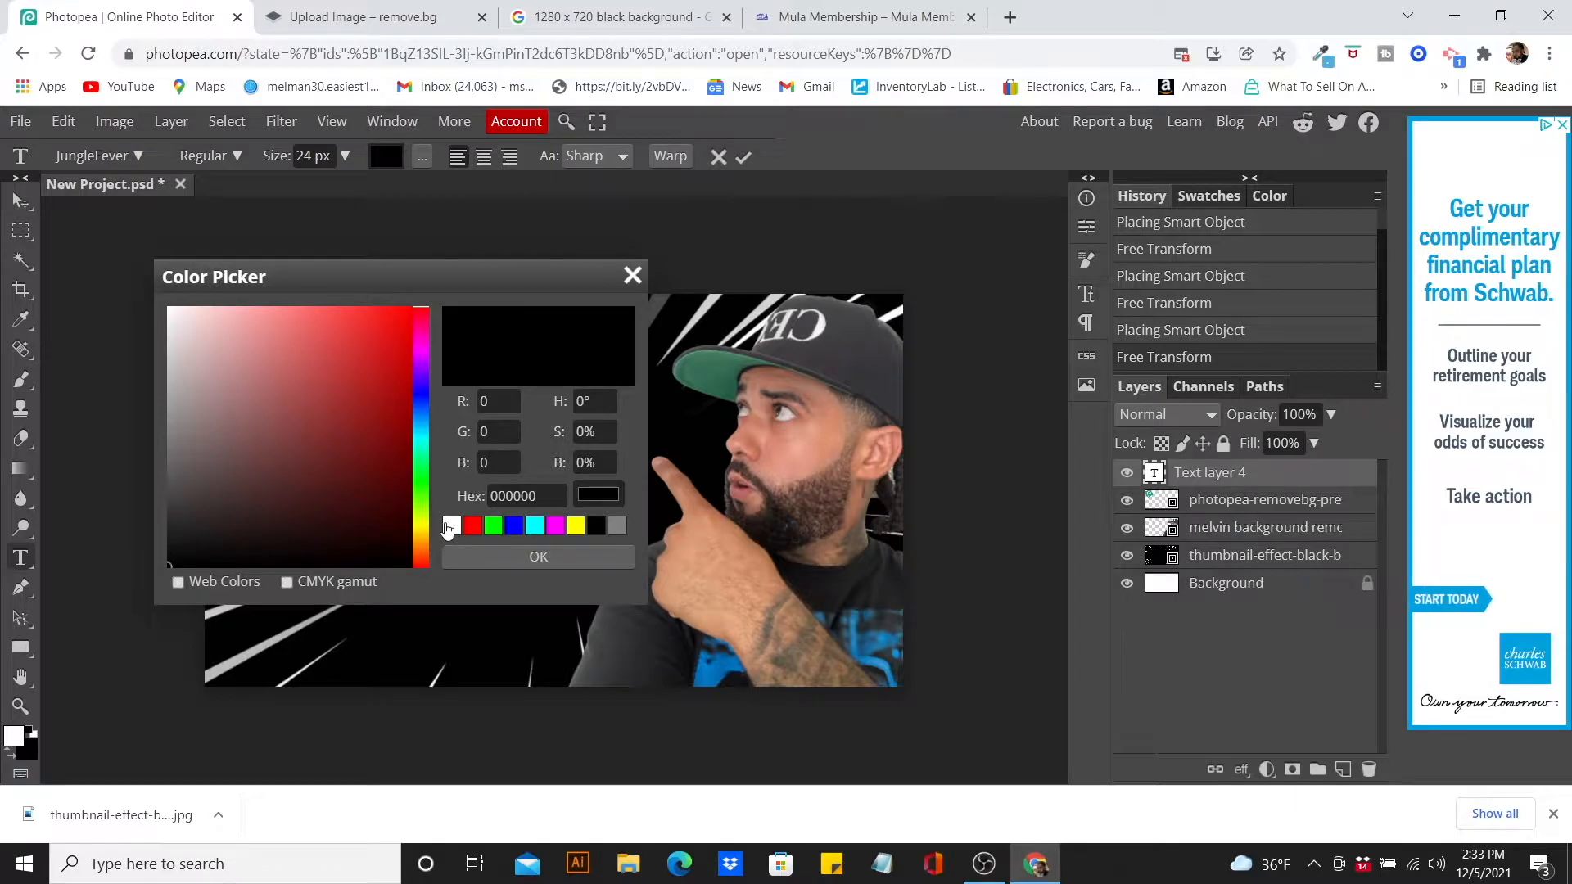
pyautogui.click(449, 525)
pyautogui.click(488, 548)
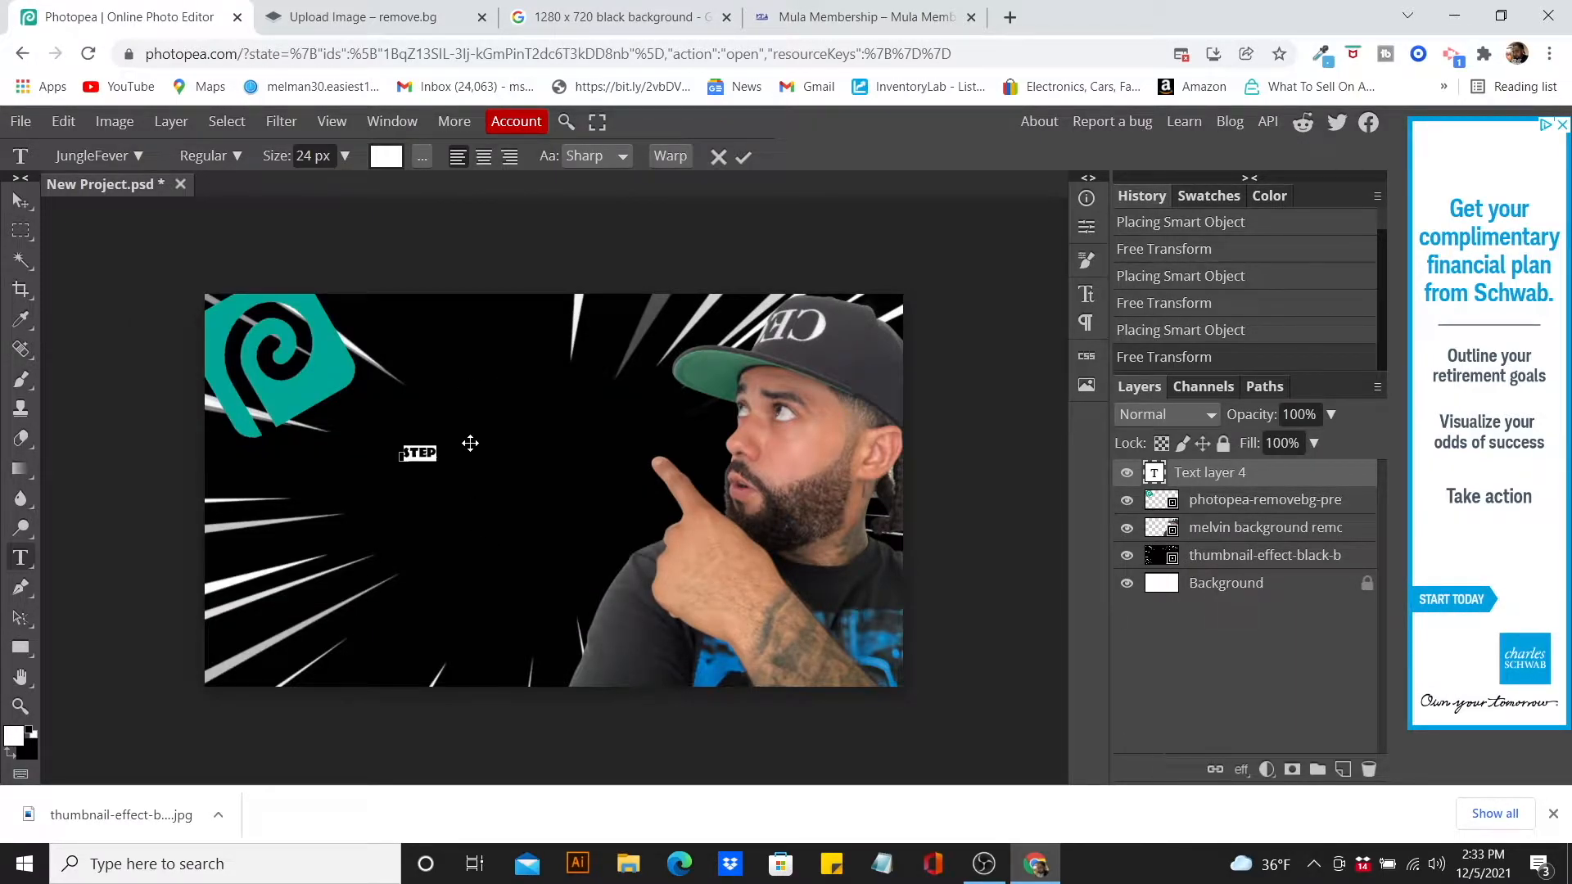
pyautogui.click(744, 157)
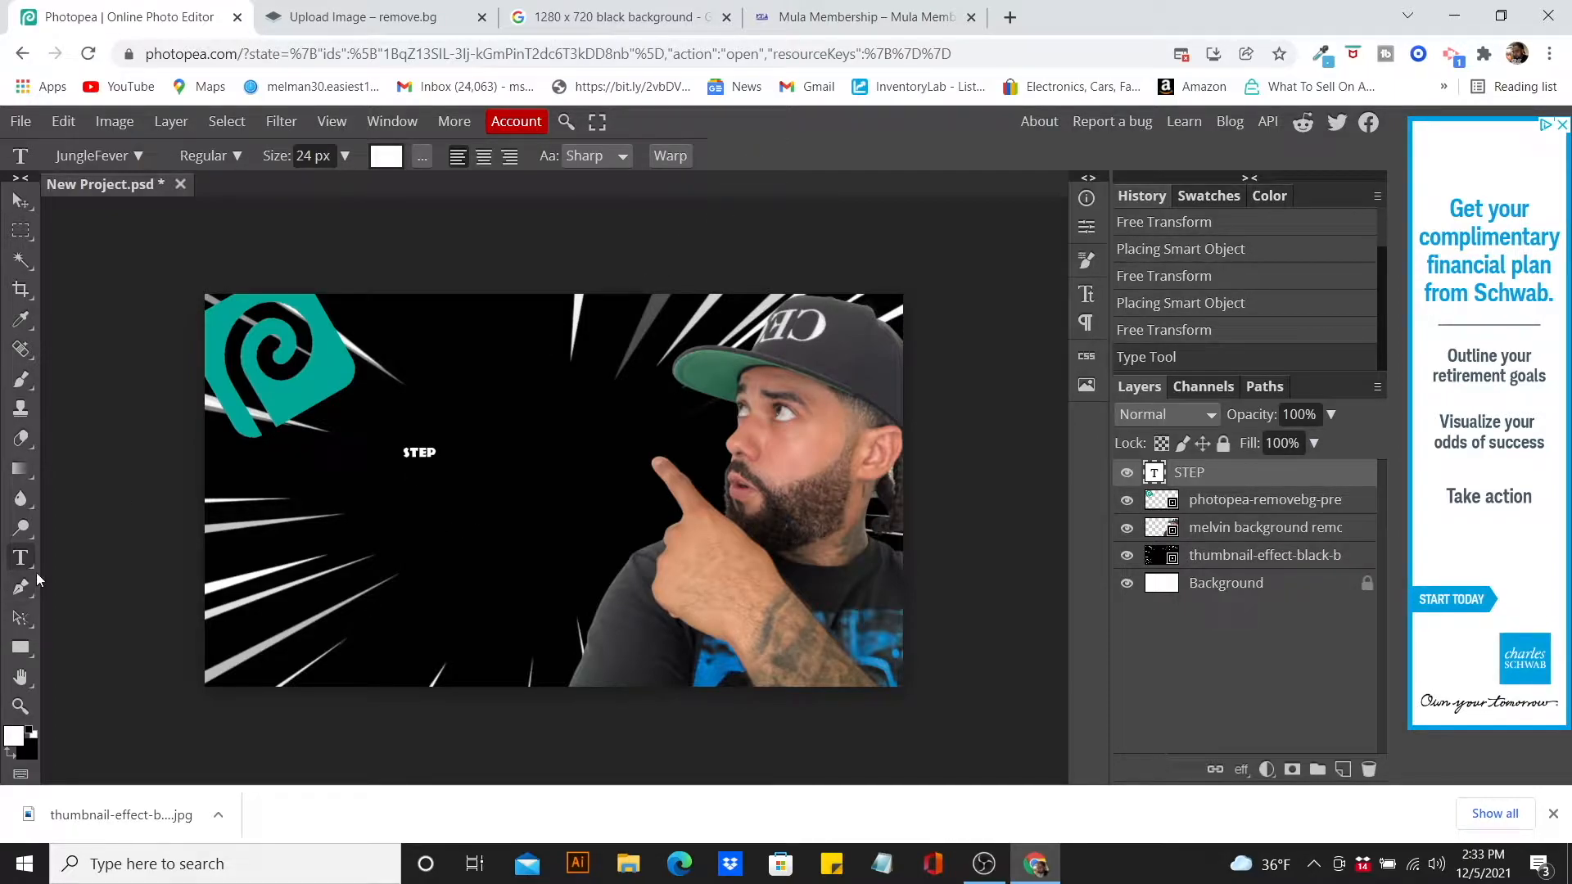
# - Add separate white text layers "BY" and "STEP" stacked below the first STEP text
pyautogui.click(405, 479)
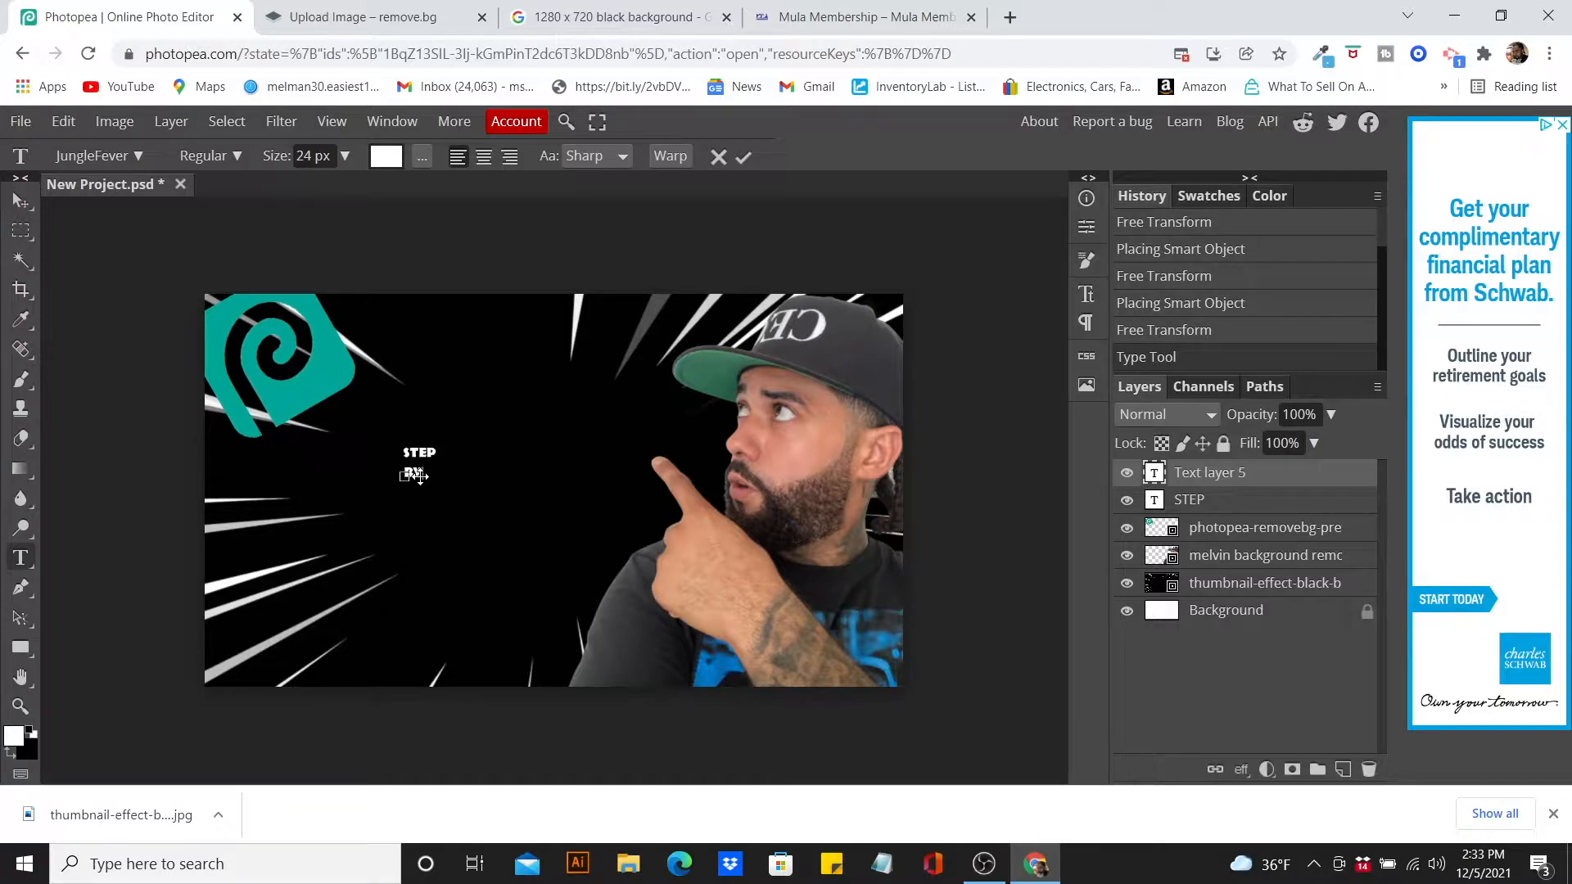
pyautogui.click(744, 157)
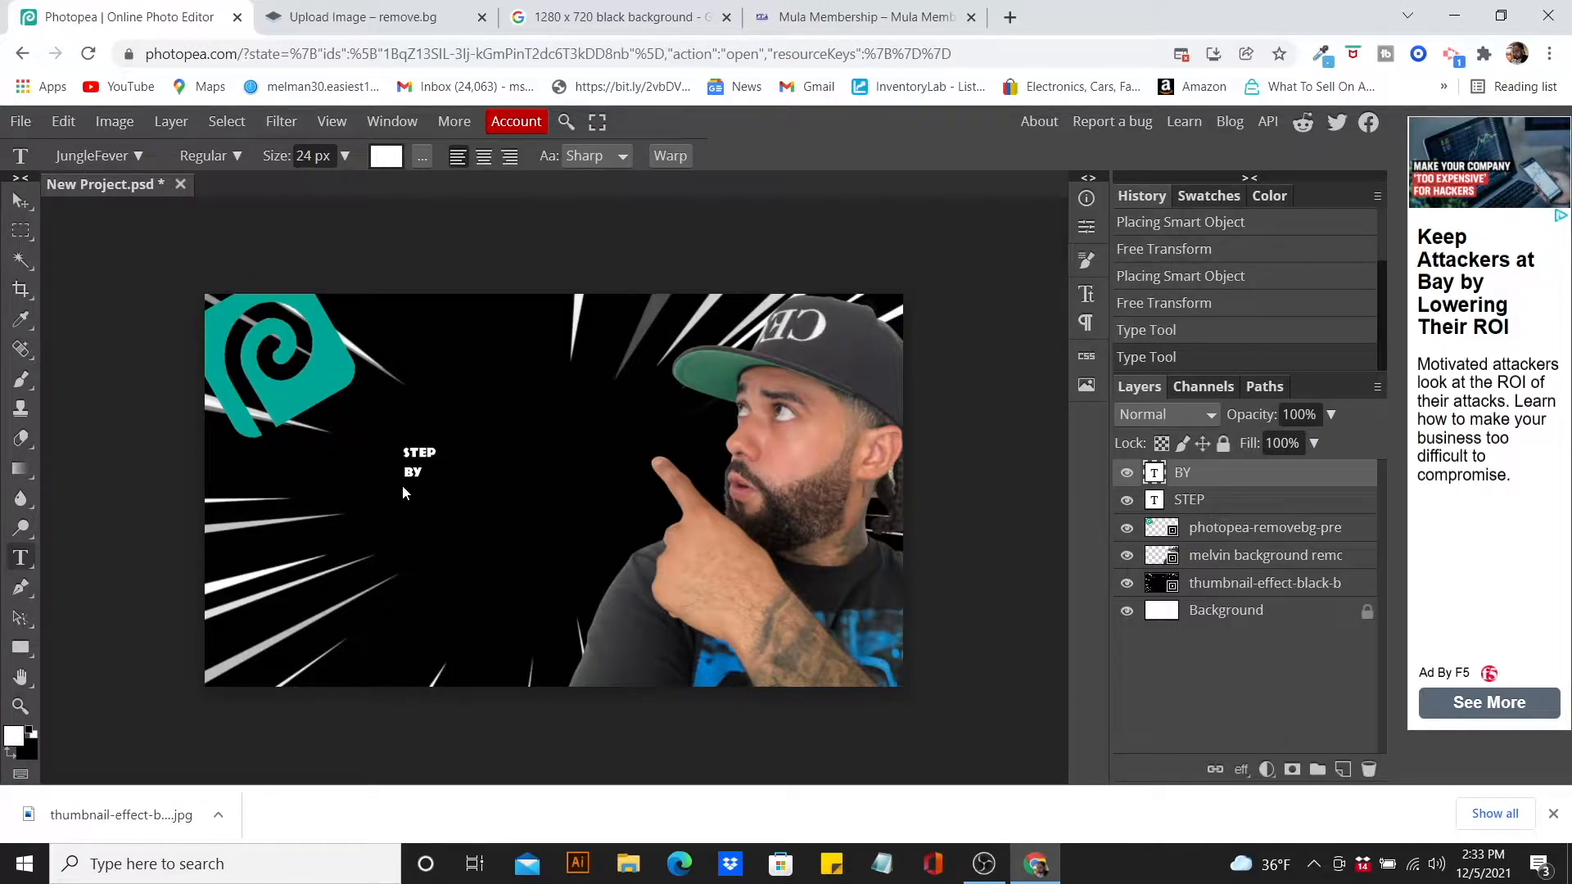
pyautogui.click(411, 504)
pyautogui.write('STEP')
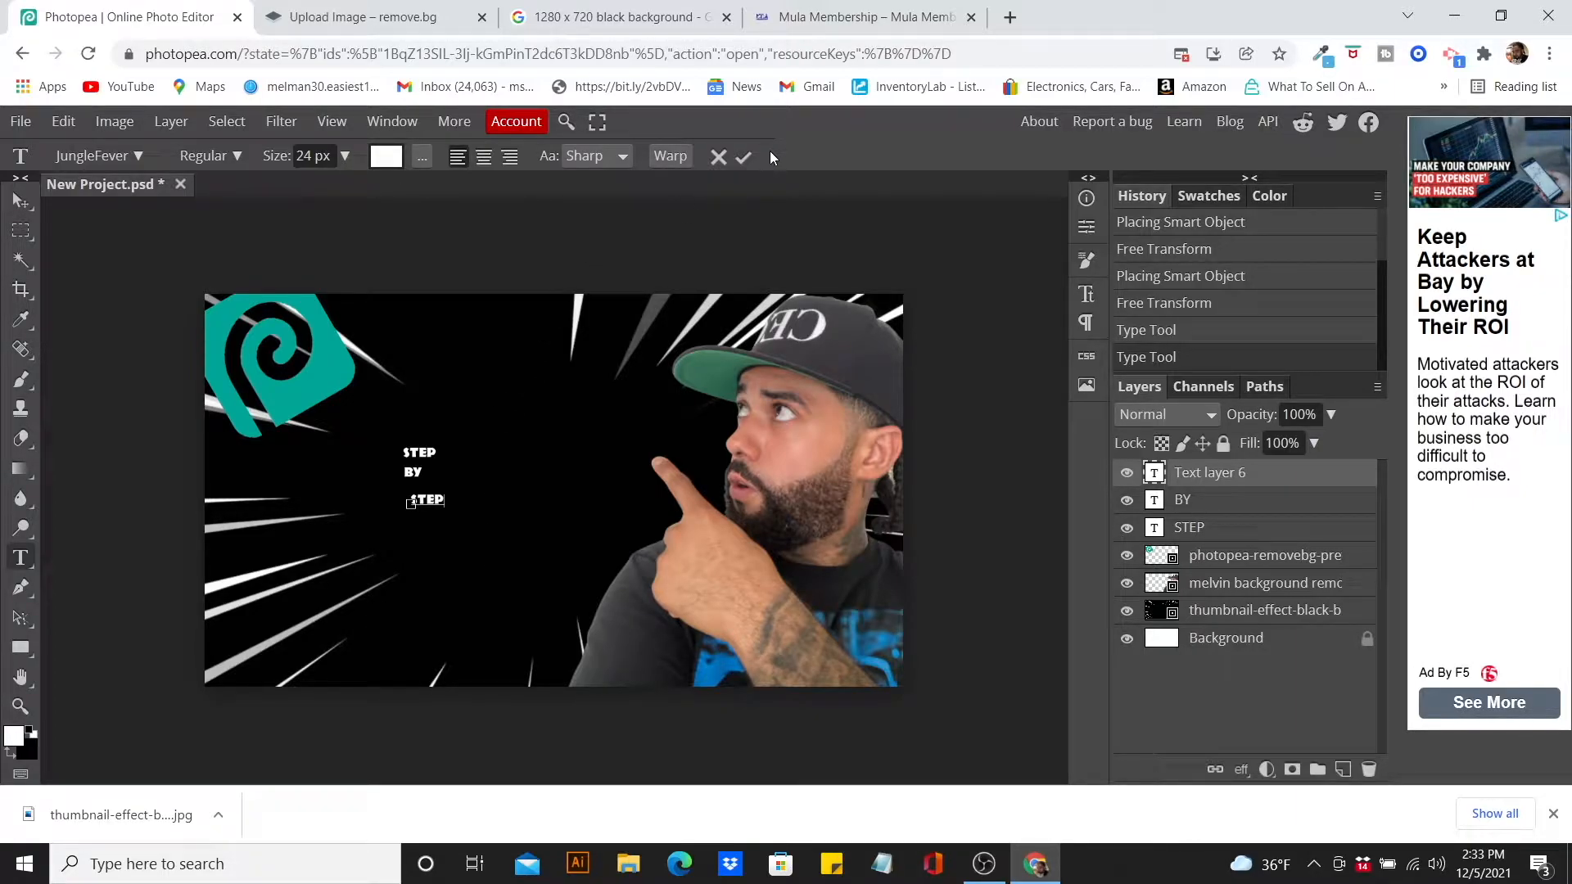
pyautogui.click(745, 158)
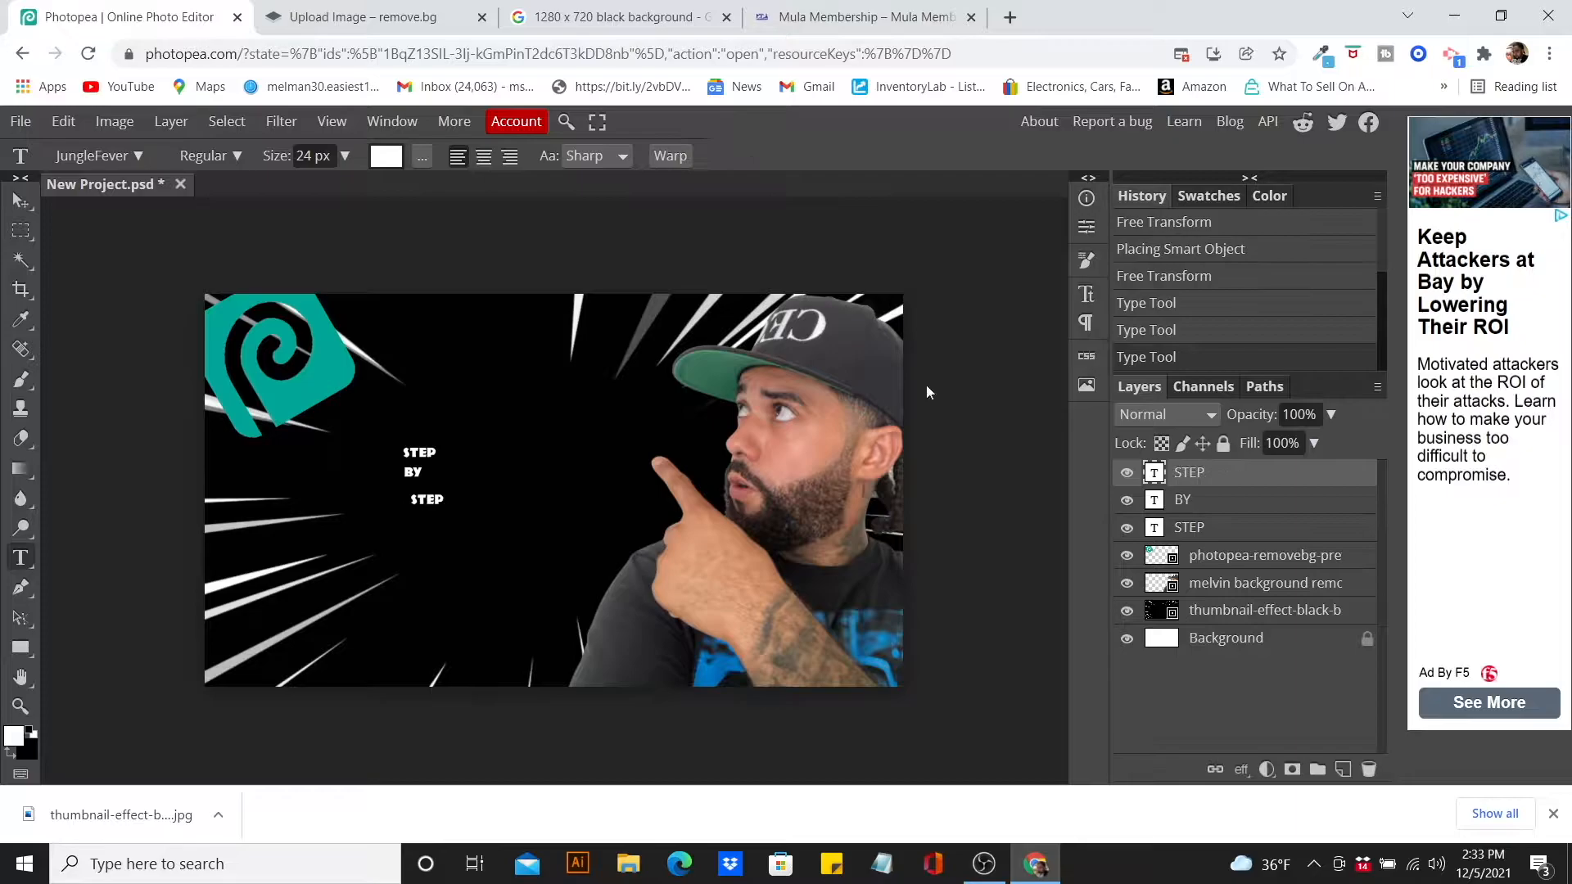
# - Enlarge the first STEP text to about 586.67% with Free Transform
pyautogui.click(1254, 534)
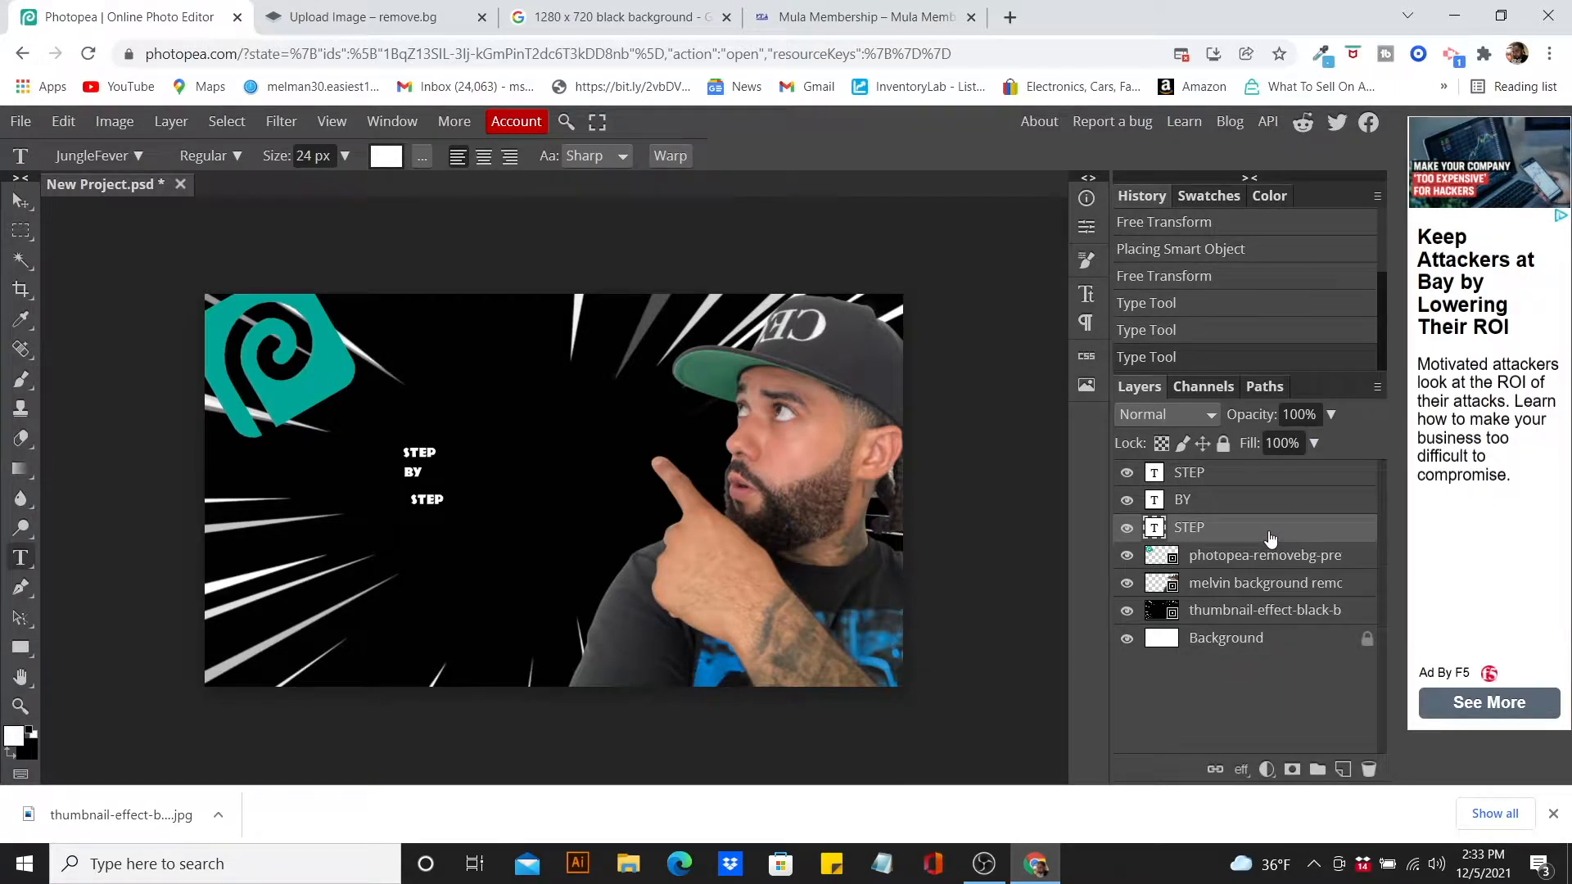
pyautogui.click(72, 121)
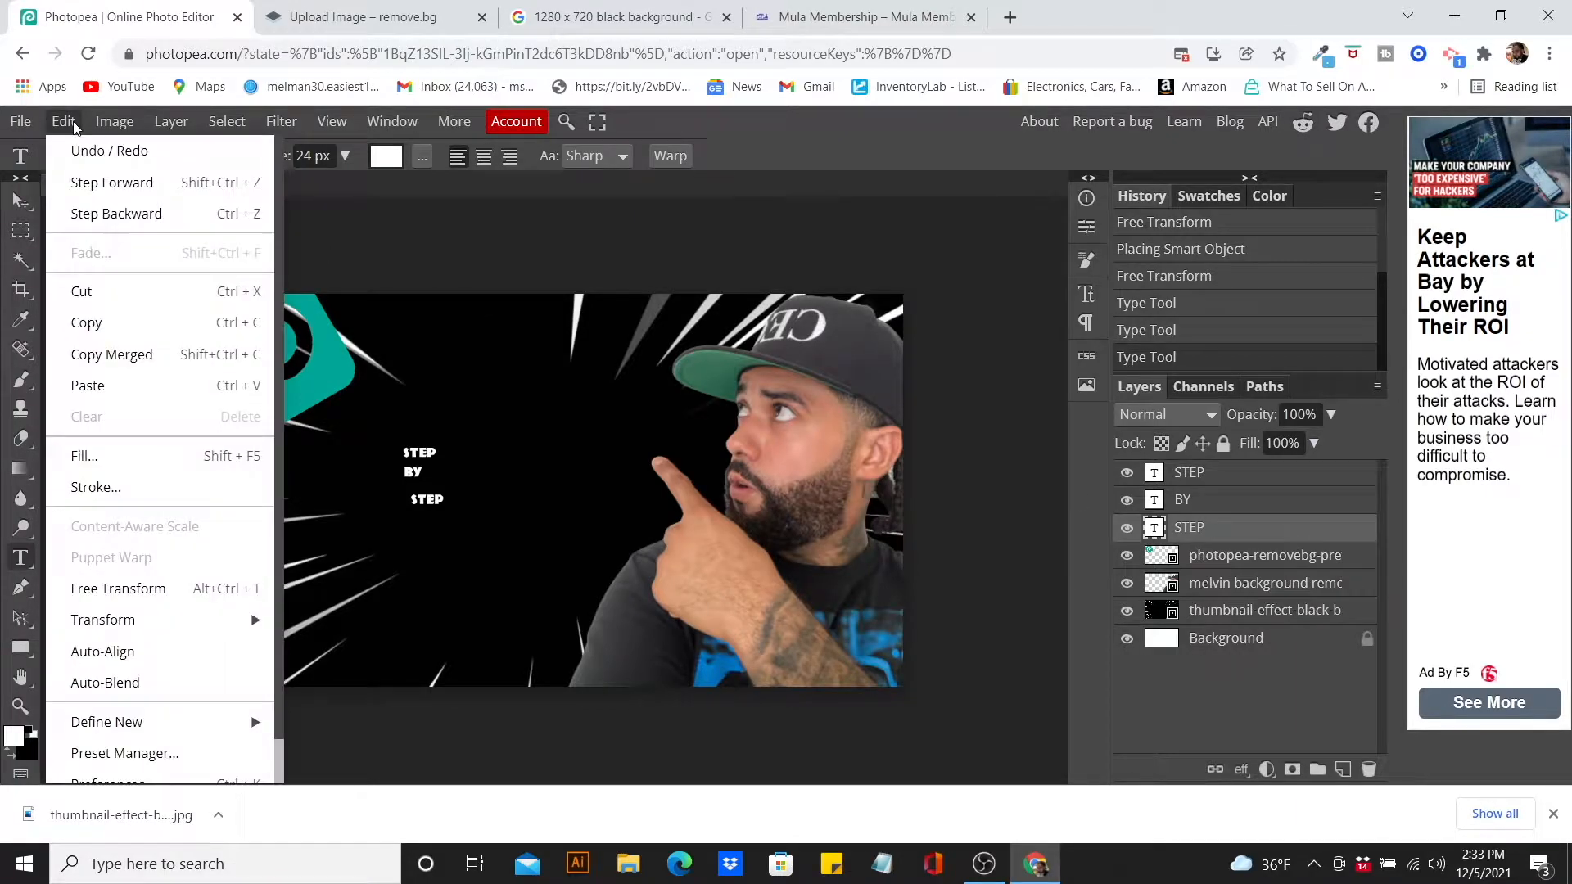
pyautogui.click(158, 589)
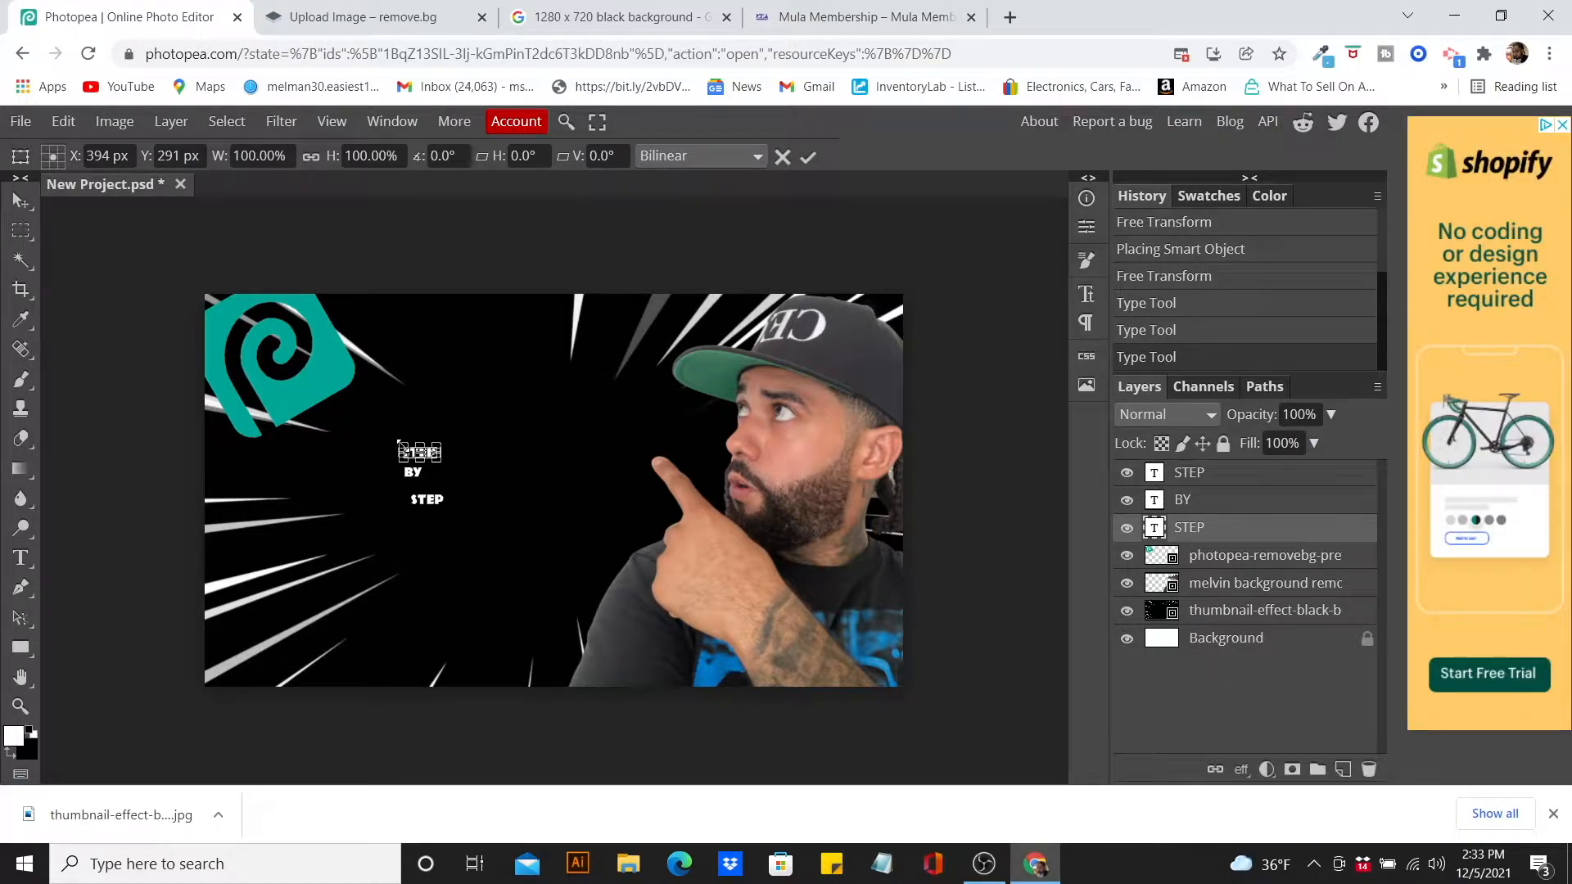
pyautogui.moveTo(399, 446); pyautogui.dragTo(244, 306)
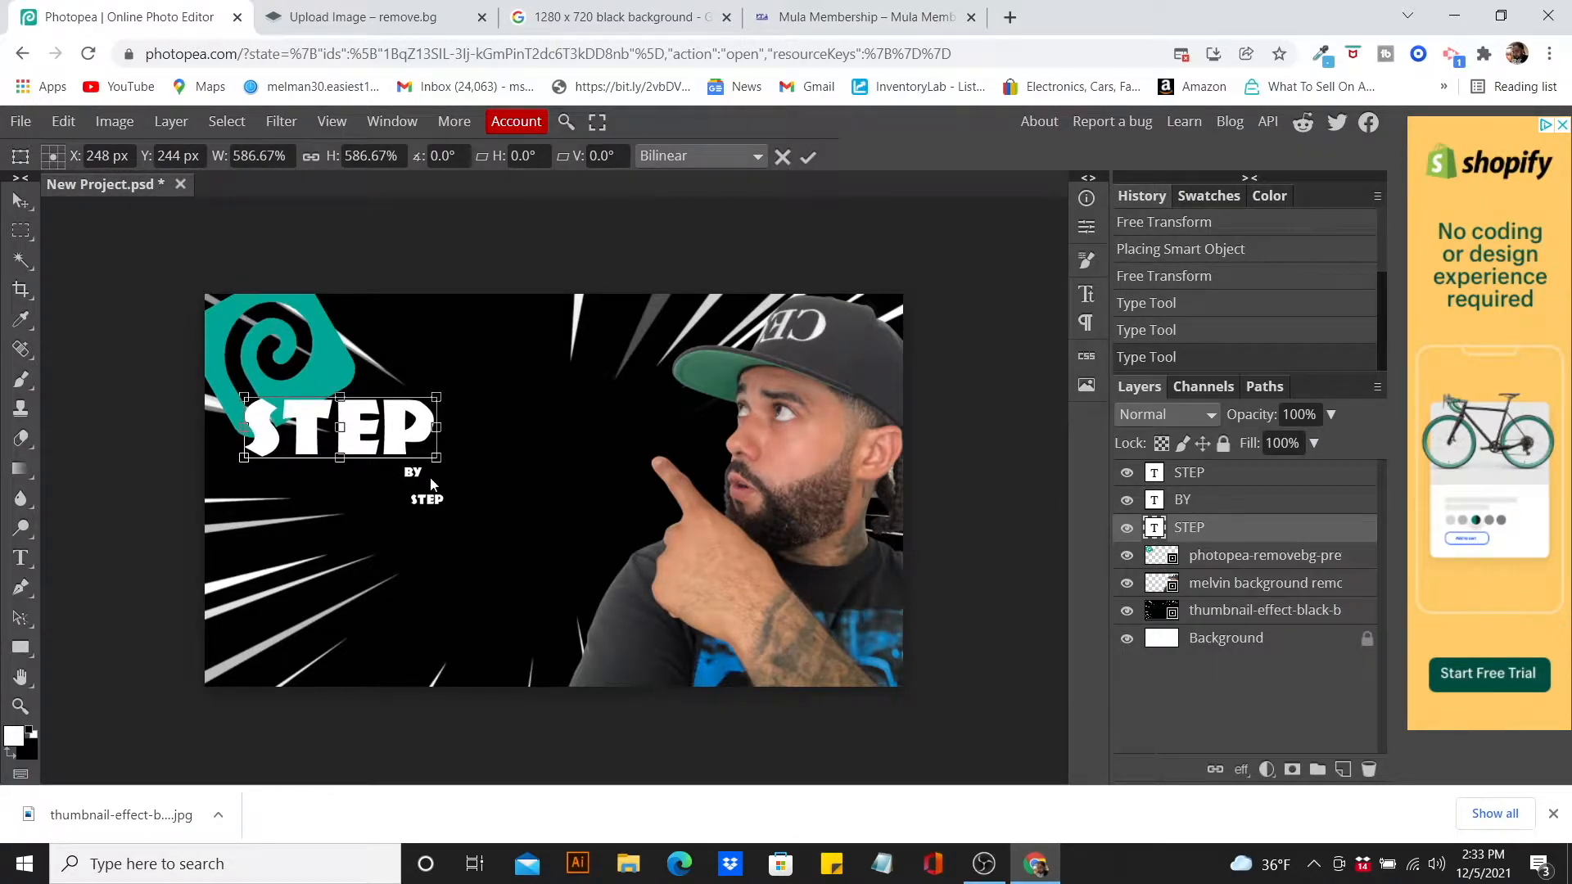
pyautogui.click(808, 159)
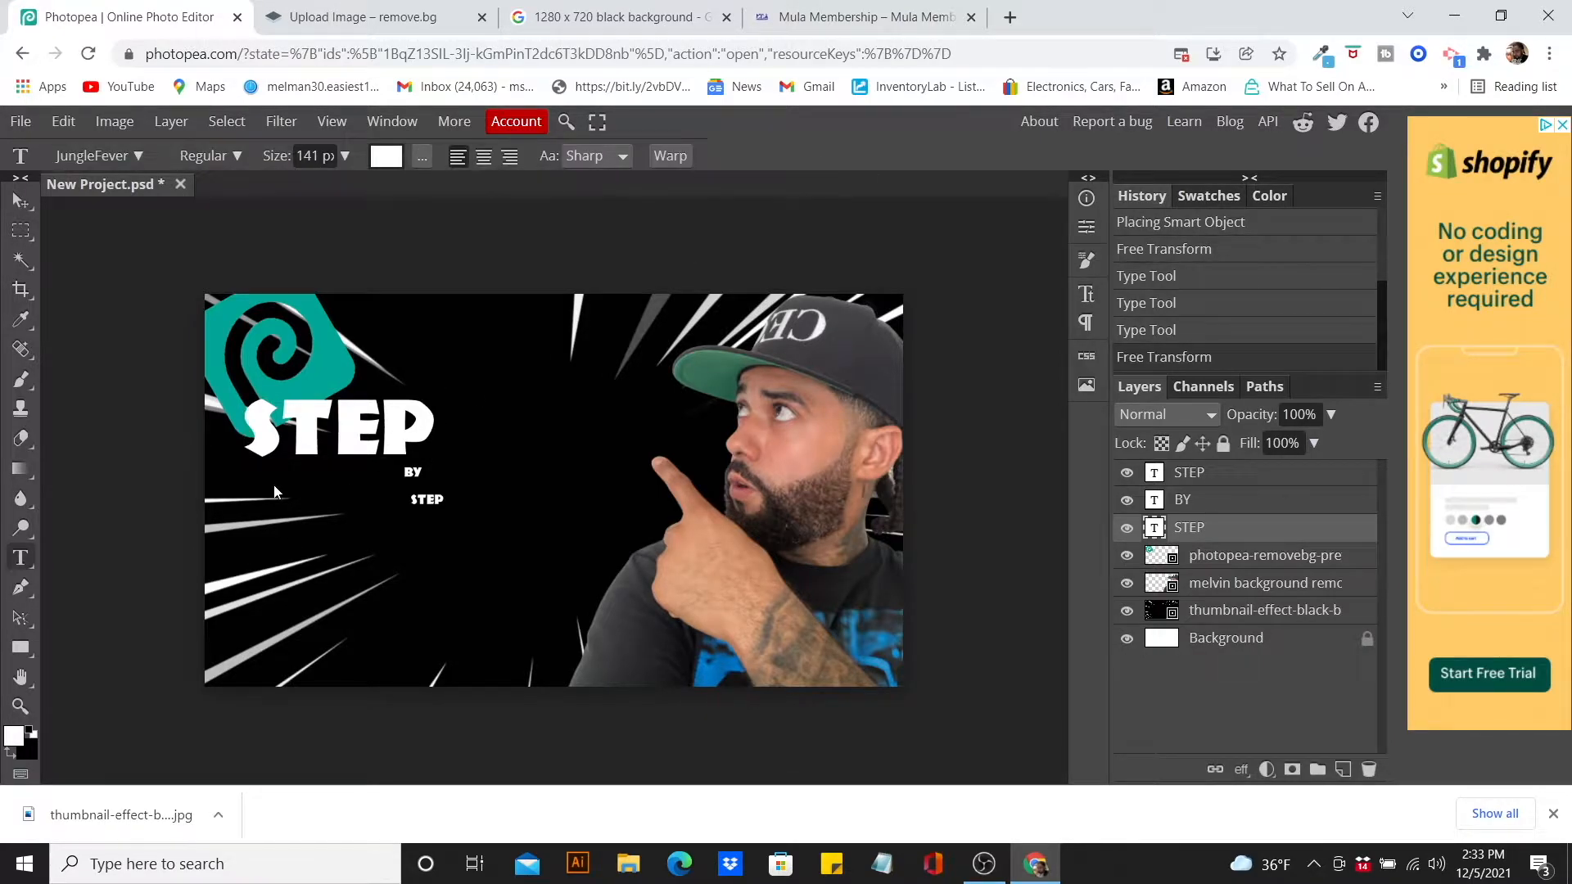
# - Move the enlarged STEP text off the logo into the black area between the logo and the portrait
pyautogui.click(368, 419)
pyautogui.click(744, 157)
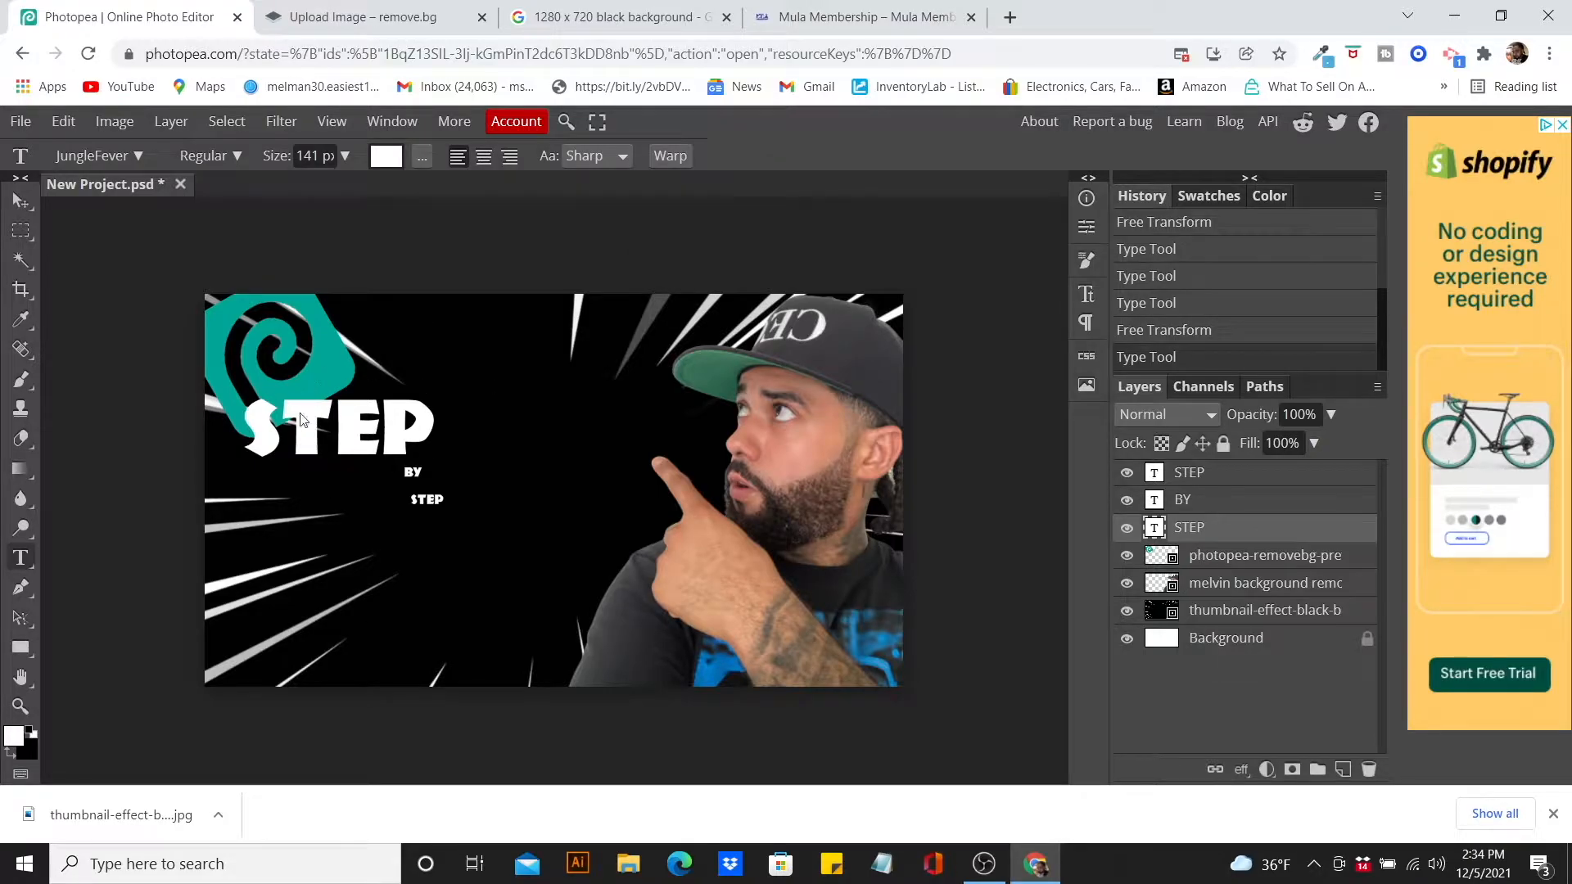
pyautogui.click(19, 201)
pyautogui.moveTo(366, 420); pyautogui.dragTo(502, 391)
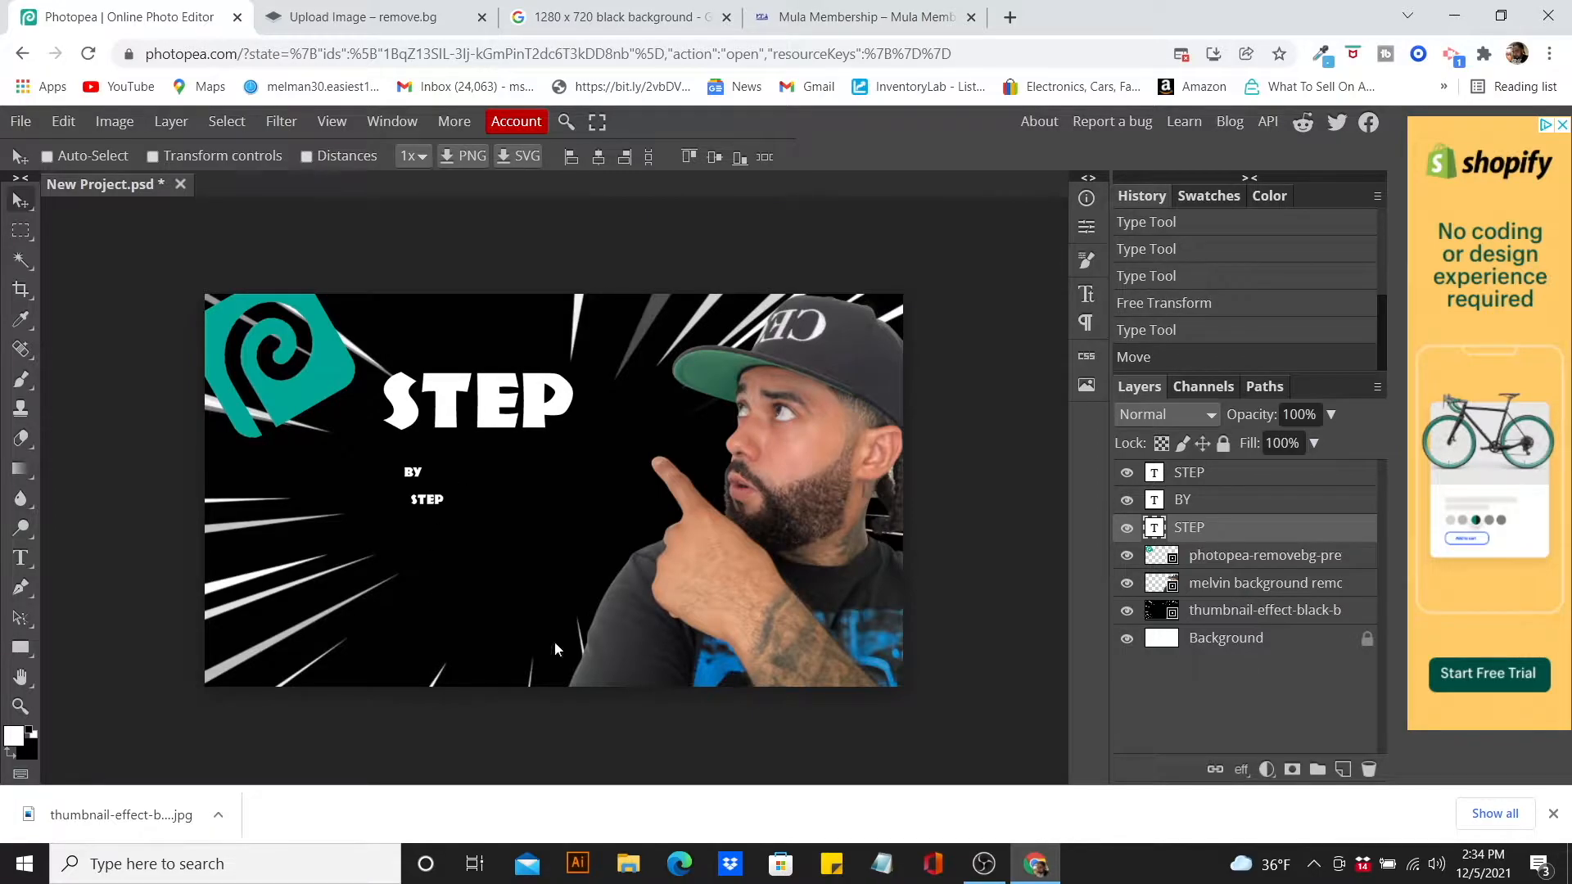
# - Enlarge the BY text to 543.75% with Free Transform and move it below the small STEP text
pyautogui.click(1279, 500)
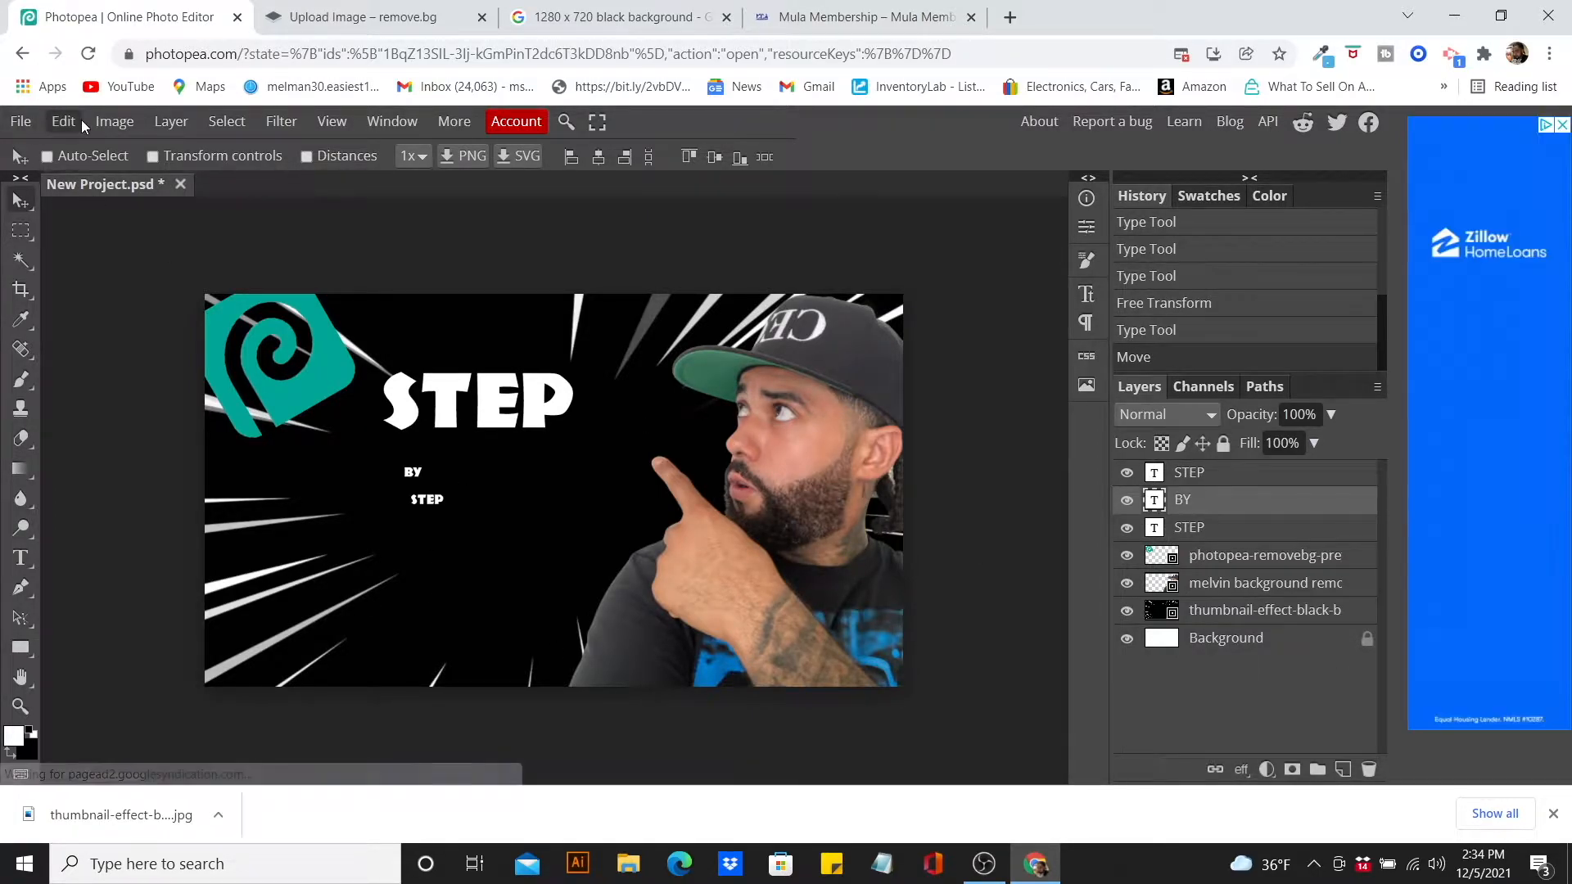
pyautogui.click(81, 119)
pyautogui.click(123, 588)
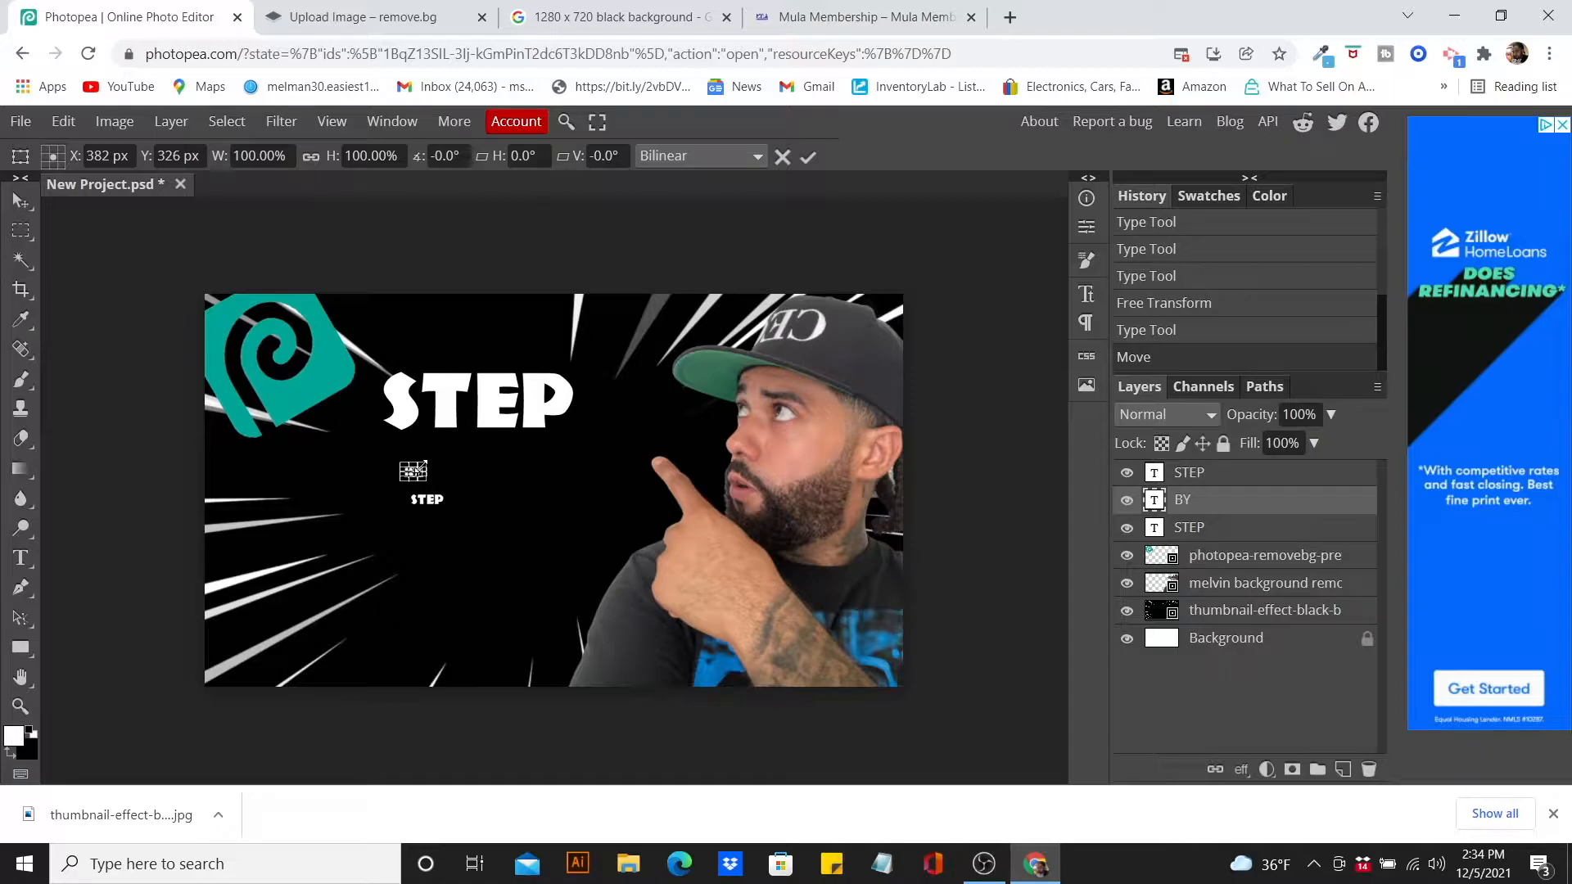
pyautogui.moveTo(422, 464); pyautogui.dragTo(499, 423)
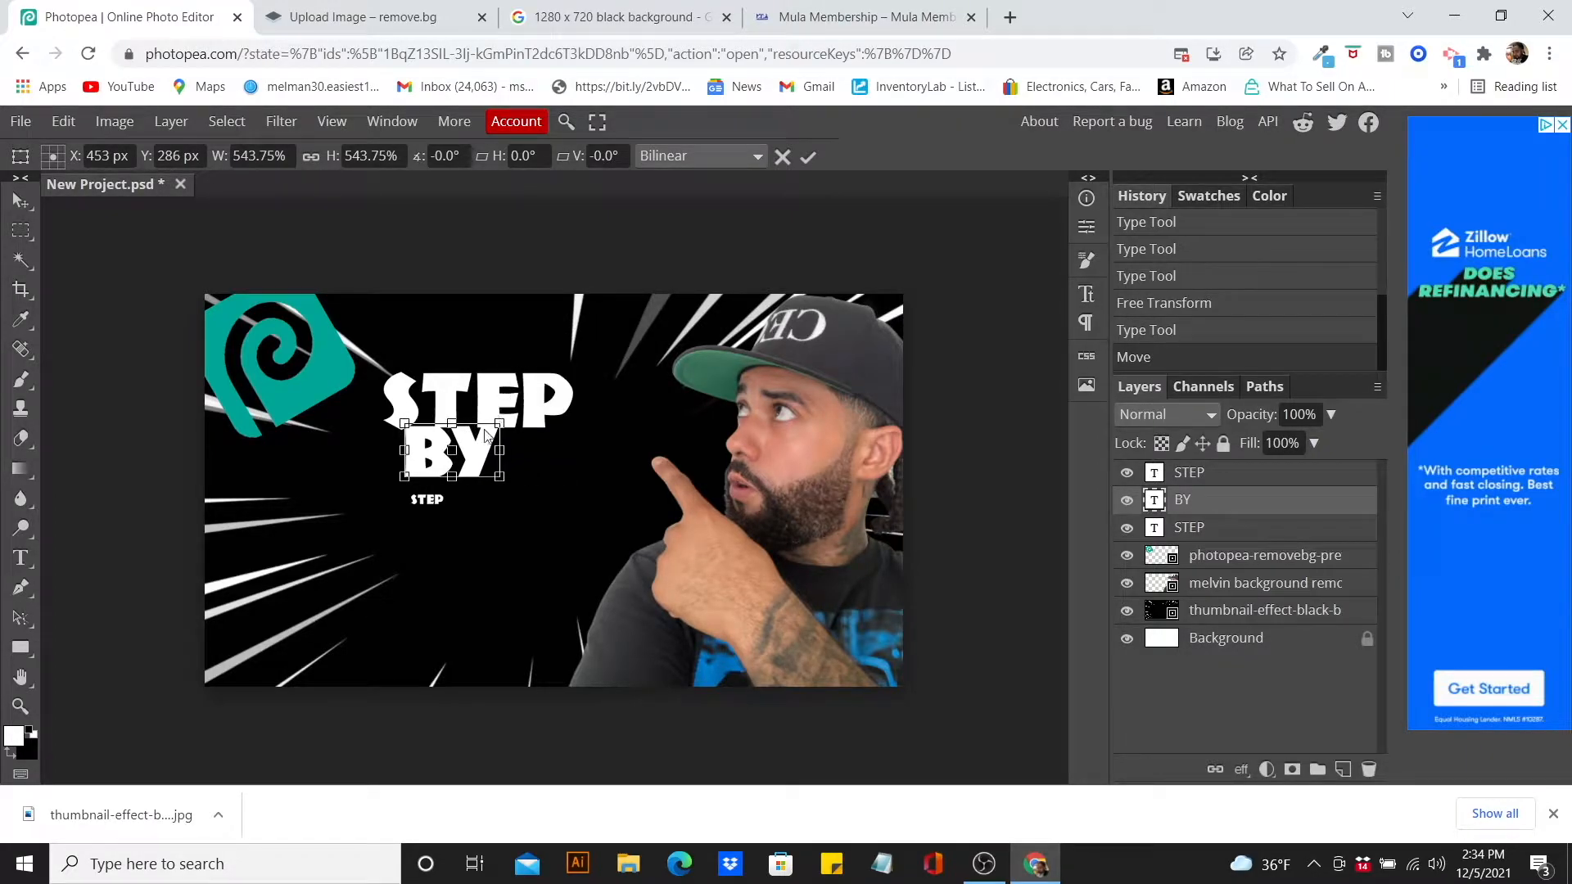
pyautogui.click(809, 156)
pyautogui.moveTo(463, 460); pyautogui.dragTo(497, 513)
pyautogui.click(520, 580)
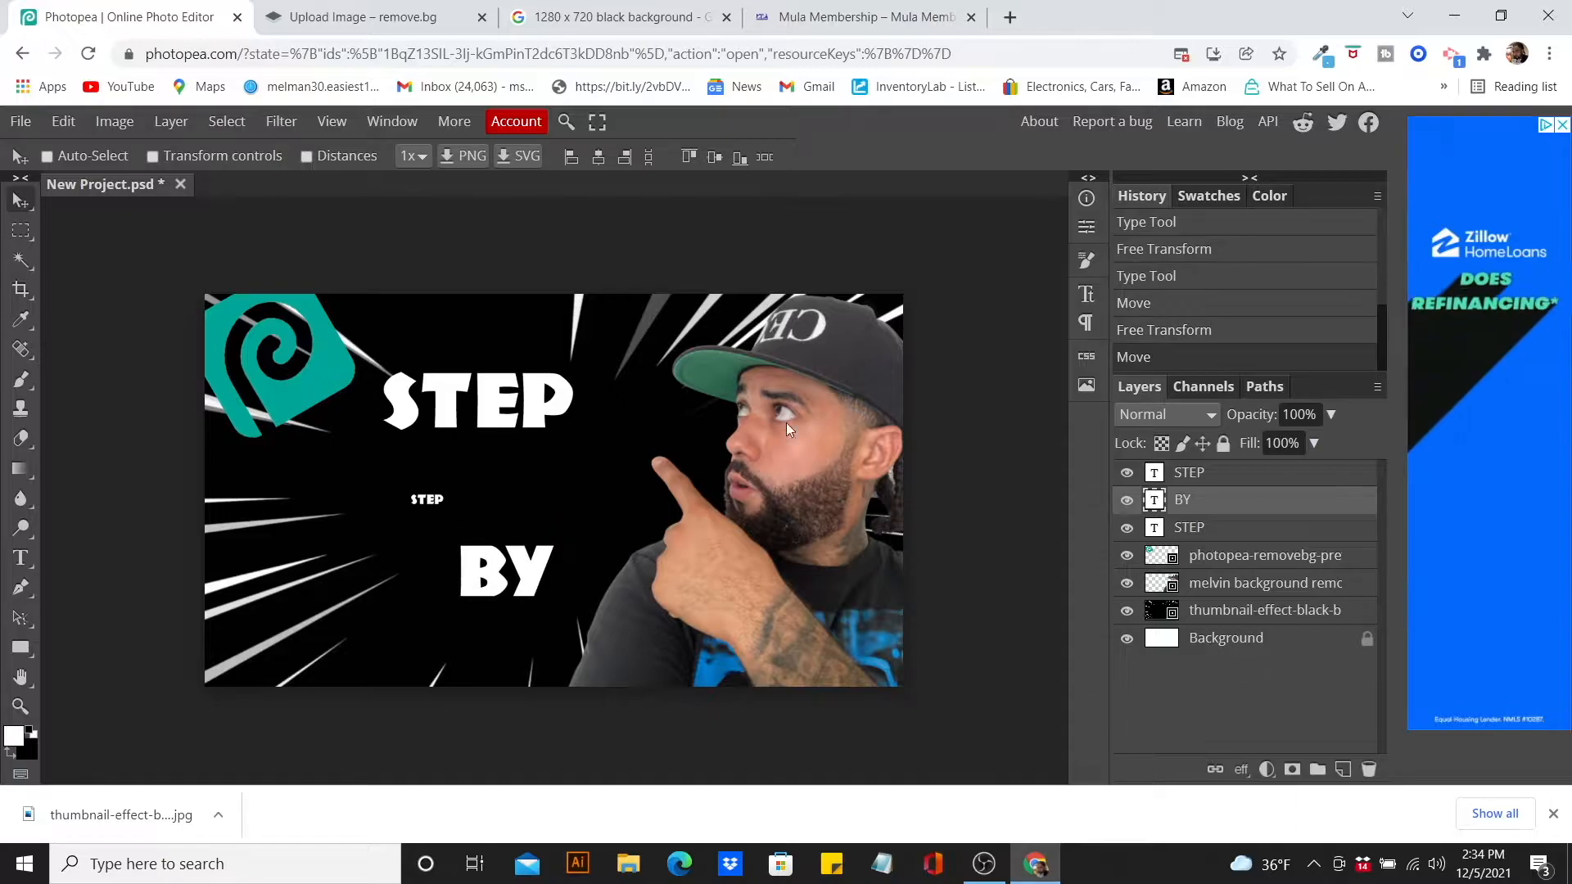
# - Enlarge the small STEP text above BY to 583.33% with Free Transform
pyautogui.click(1235, 474)
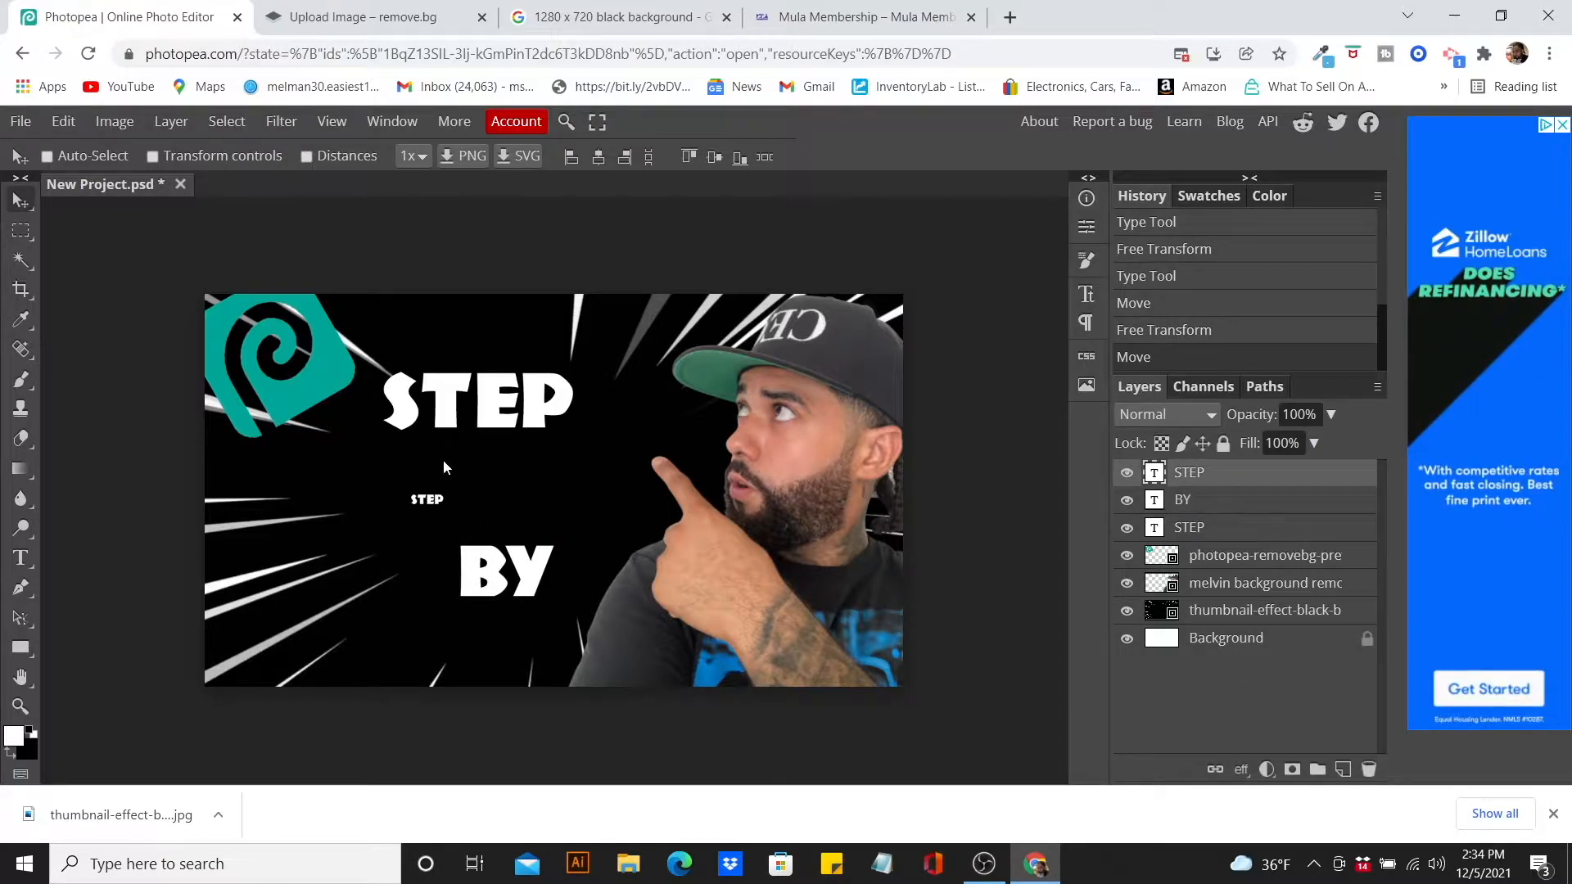
pyautogui.click(66, 120)
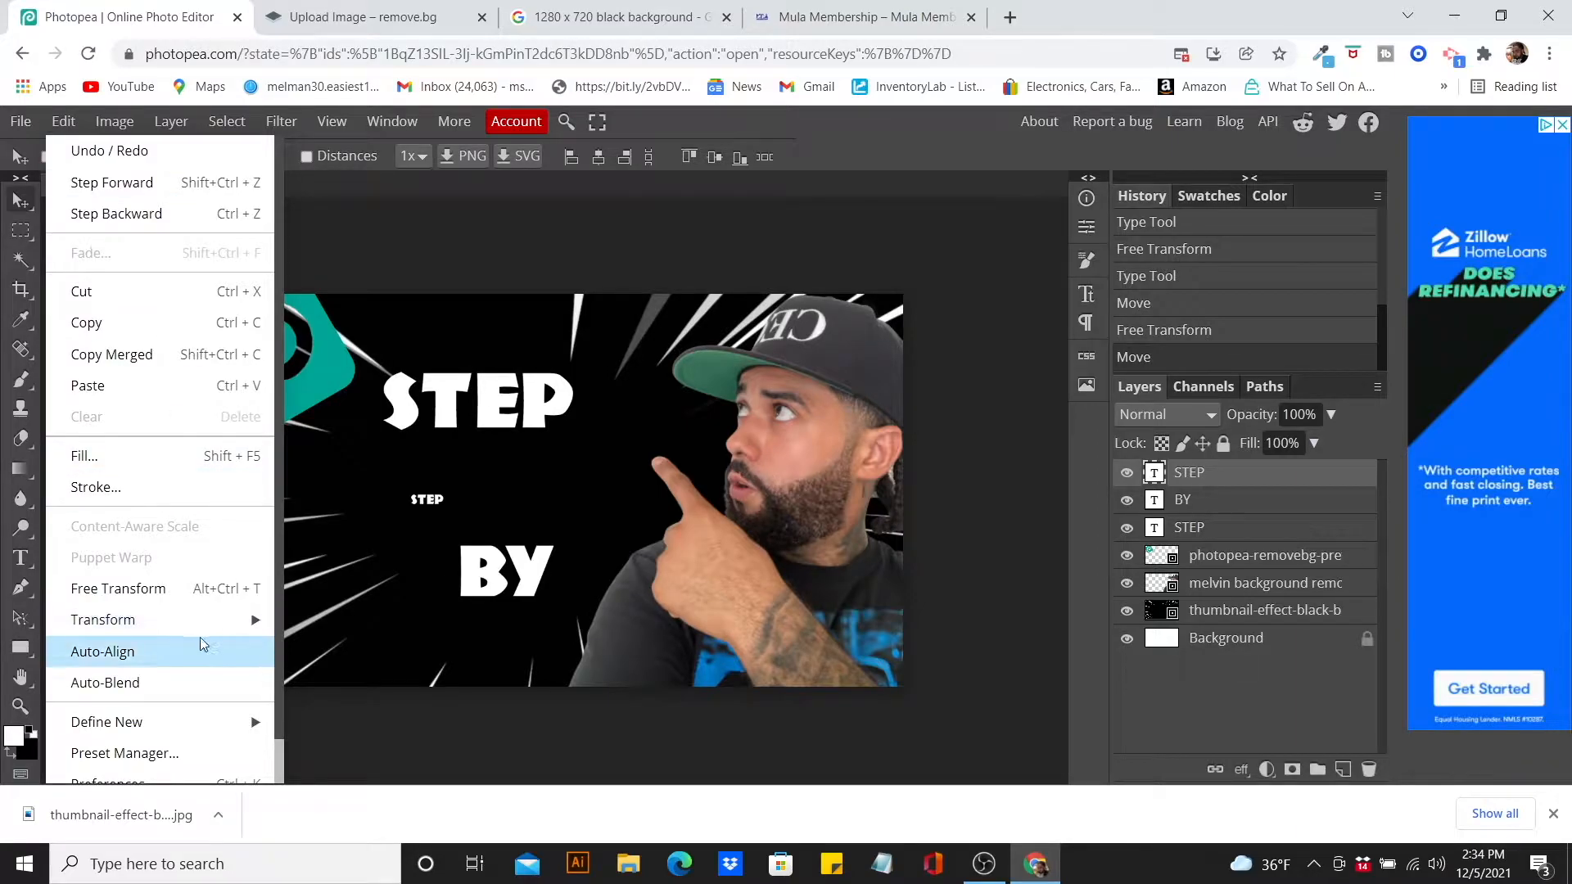
pyautogui.click(196, 589)
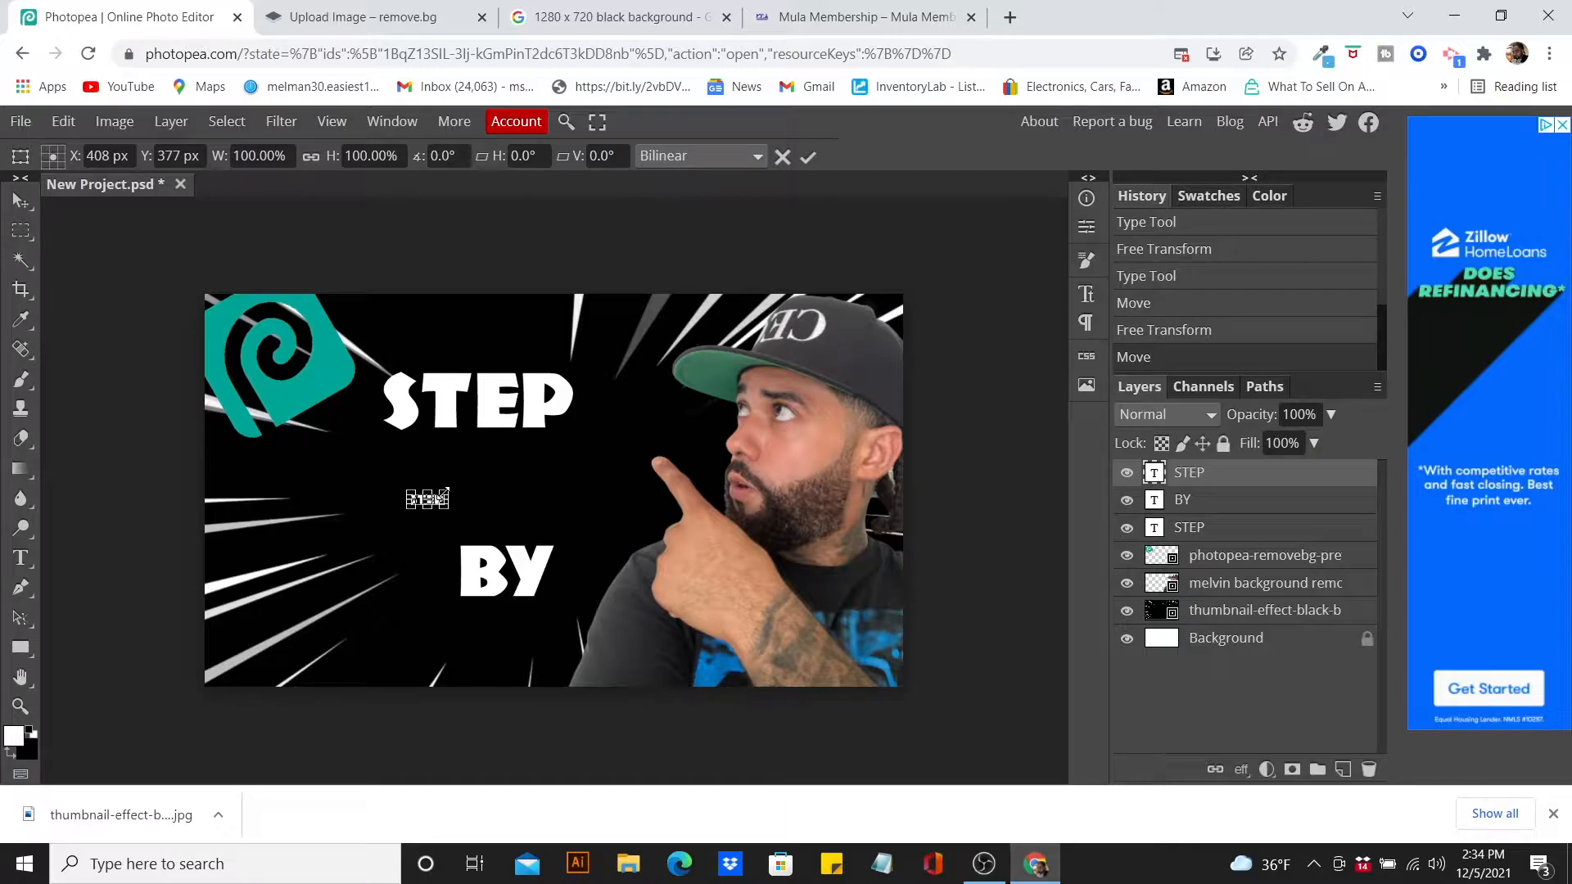
pyautogui.moveTo(443, 491); pyautogui.dragTo(602, 336)
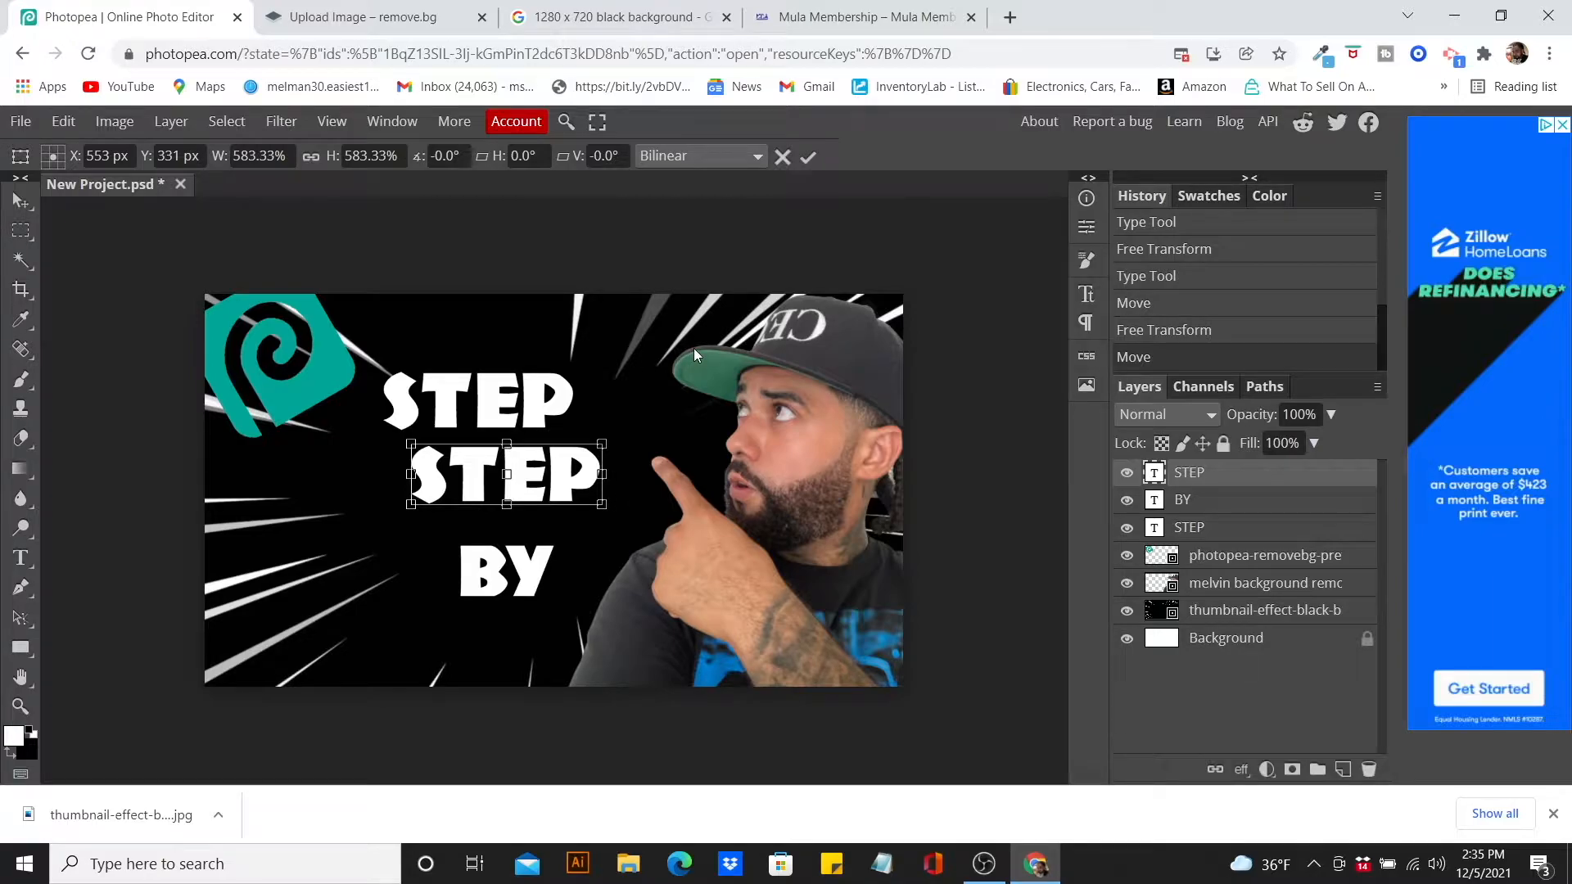
pyautogui.click(808, 157)
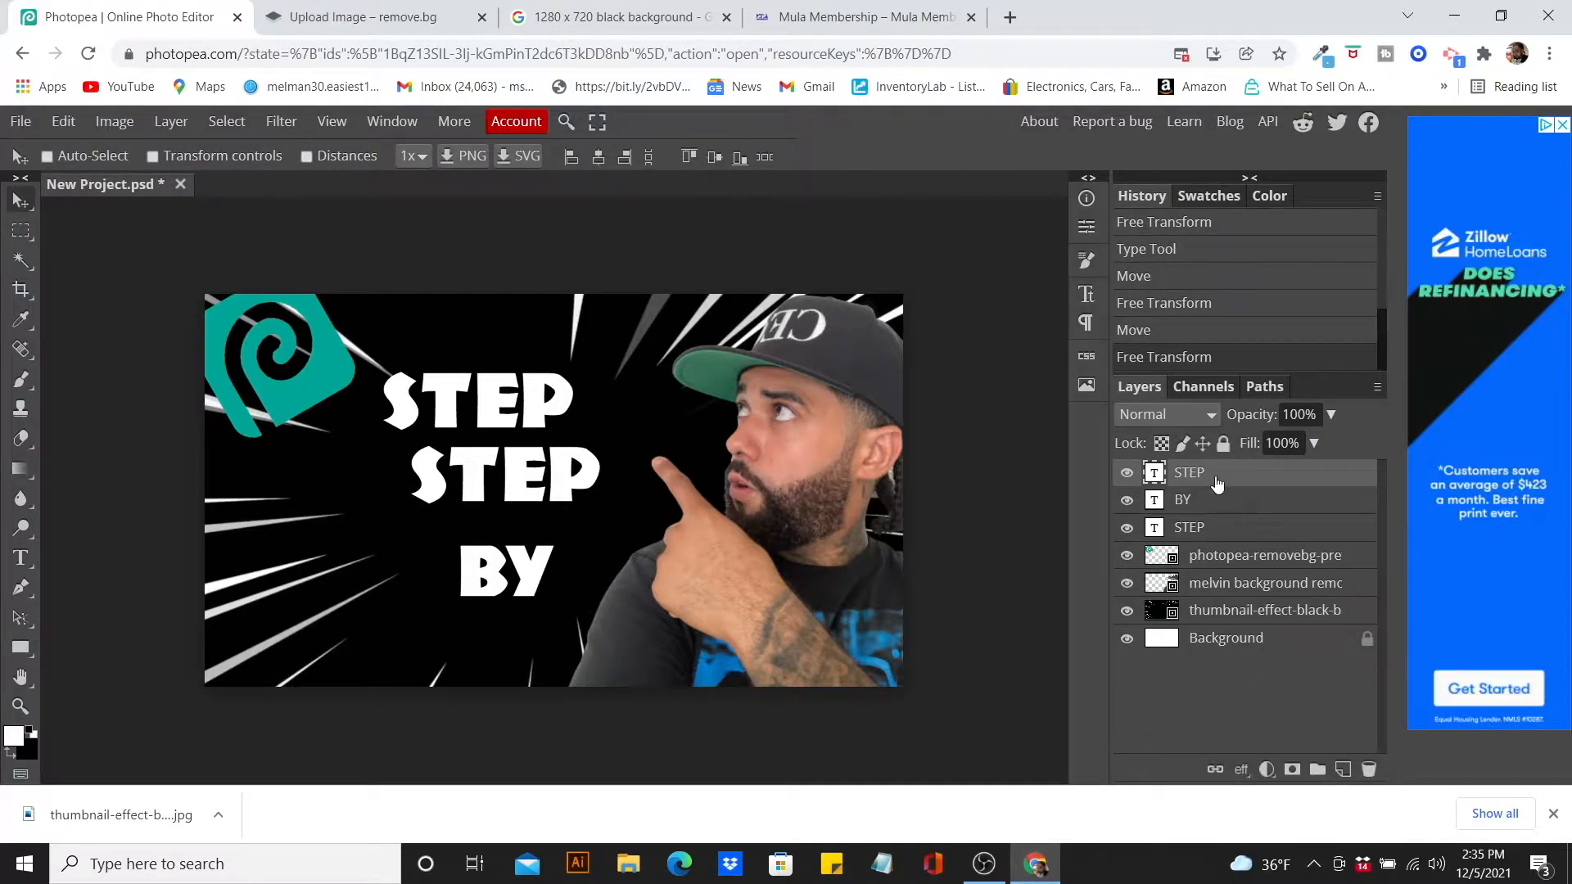
# - Delete the upper STEP text layer and replace it with a duplicate of the remaining STEP layer, placed above the original
pyautogui.click(1217, 538)
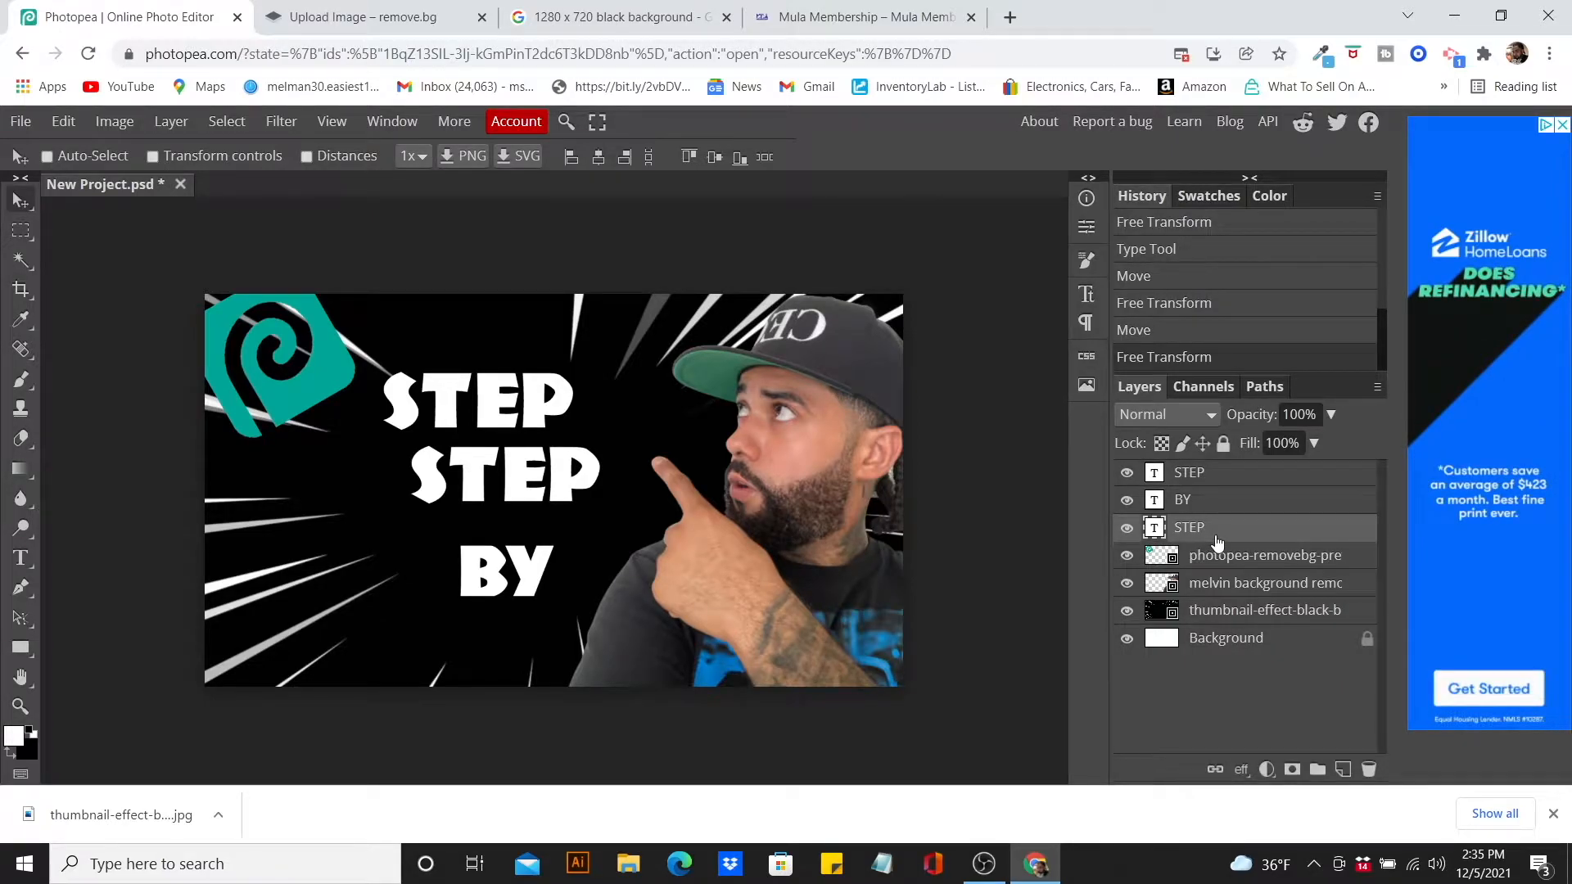
pyautogui.click(1368, 770)
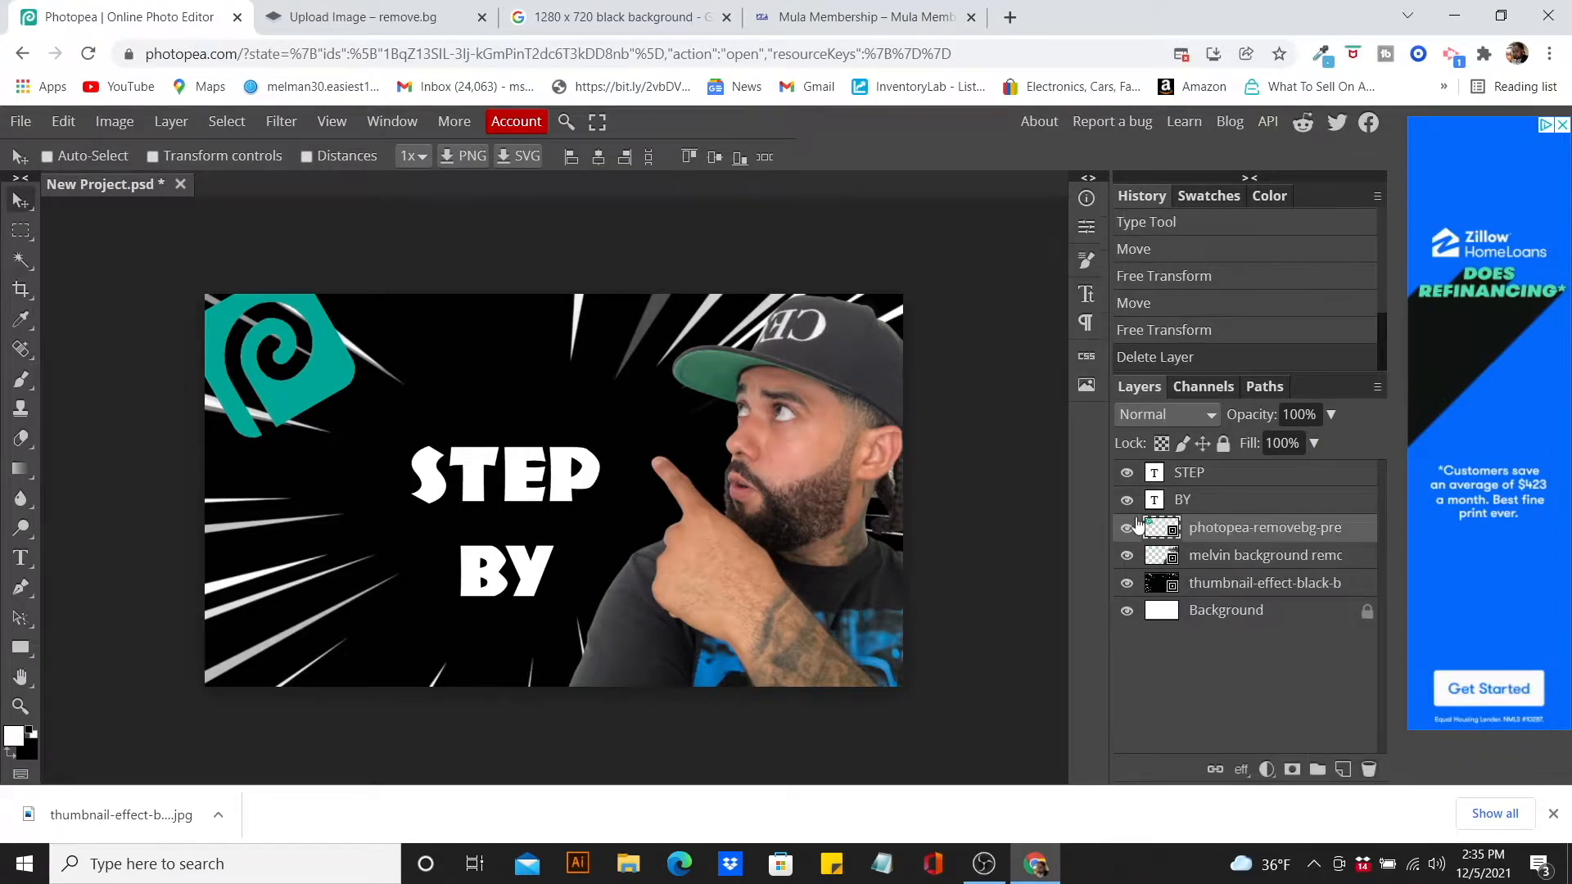
pyautogui.click(1253, 475)
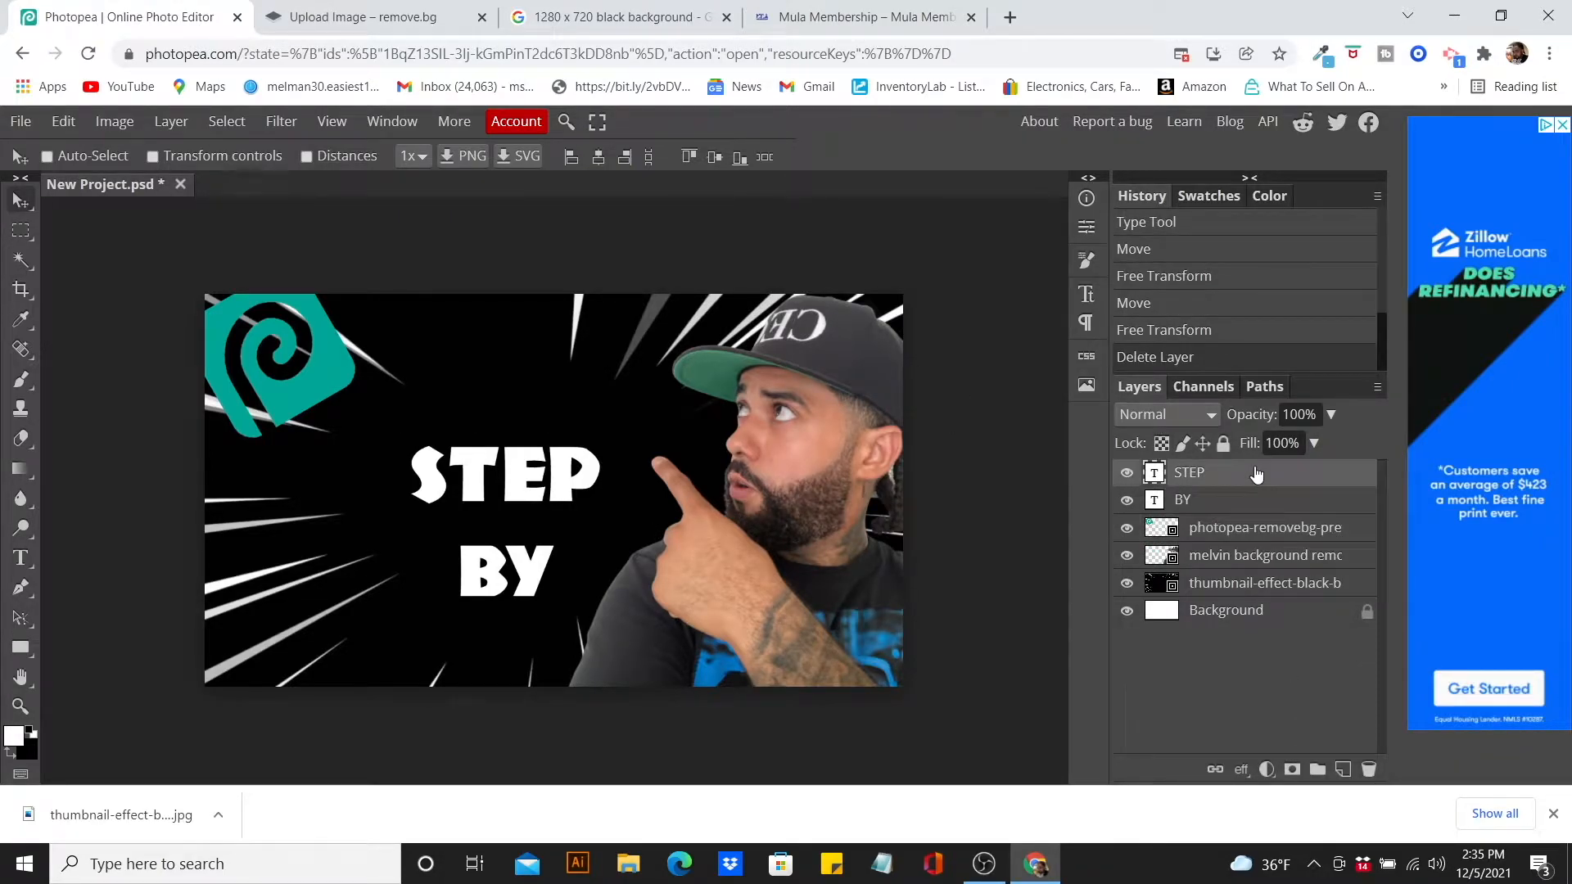
pyautogui.rightClick(1220, 480)
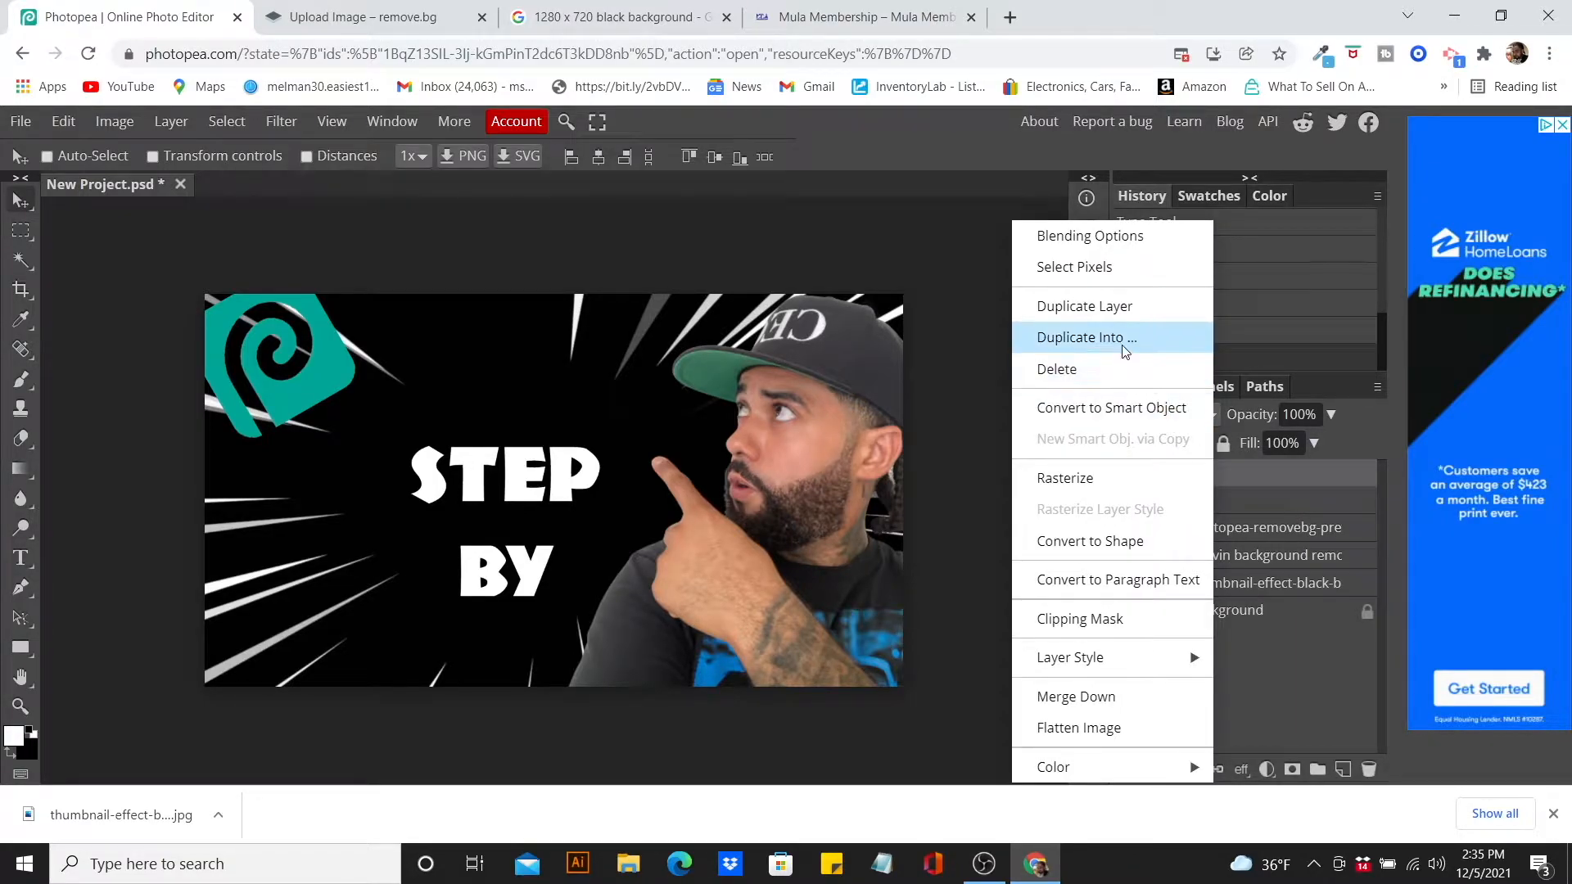
pyautogui.click(1130, 307)
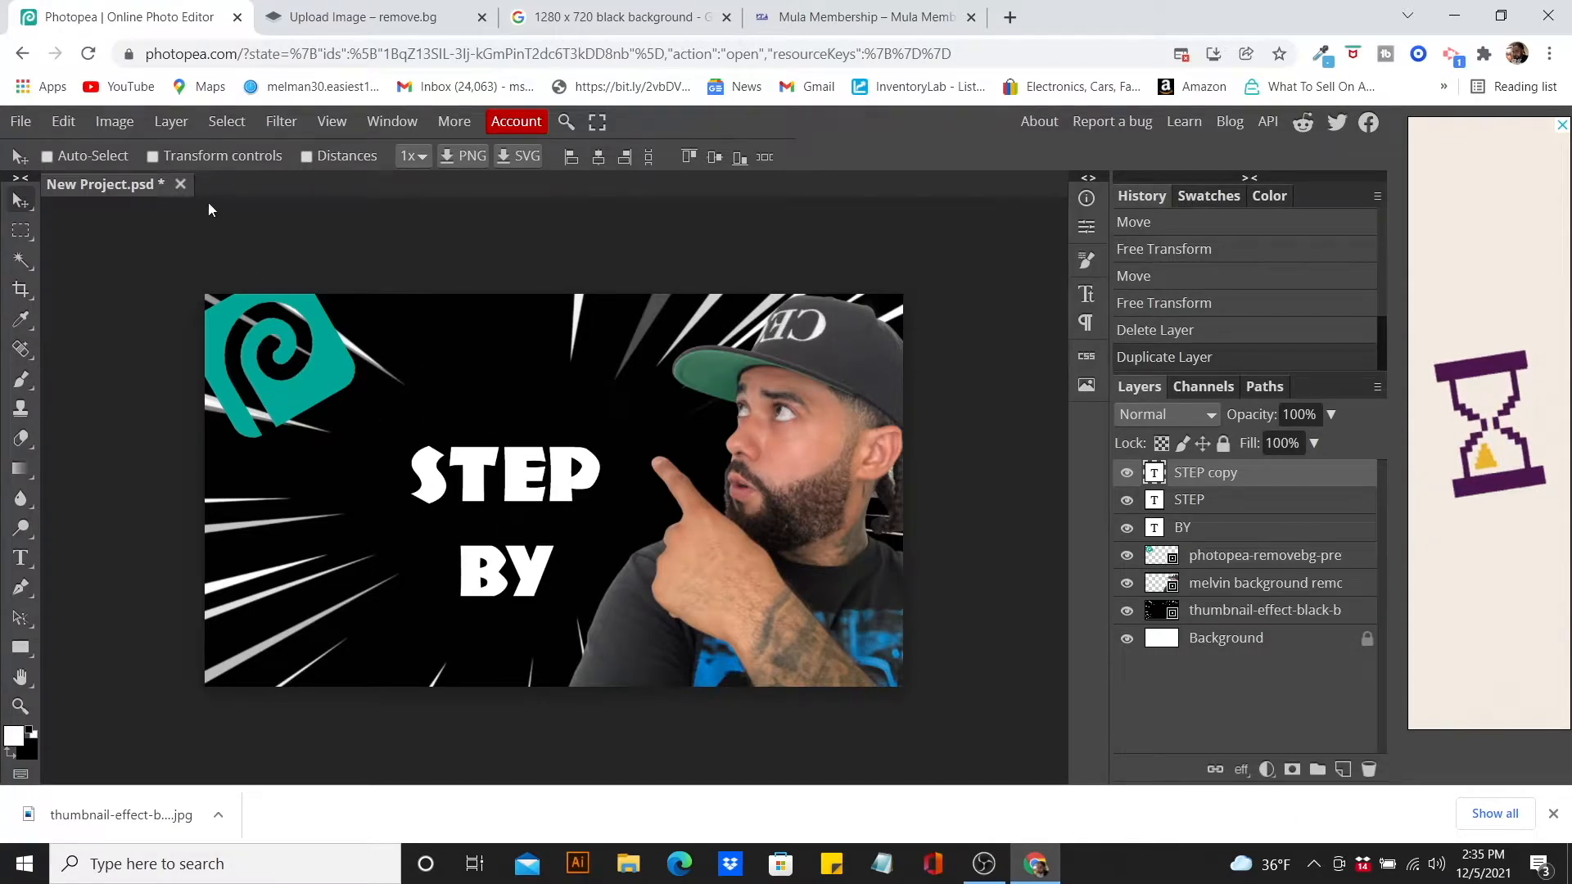
pyautogui.moveTo(528, 468); pyautogui.dragTo(526, 360)
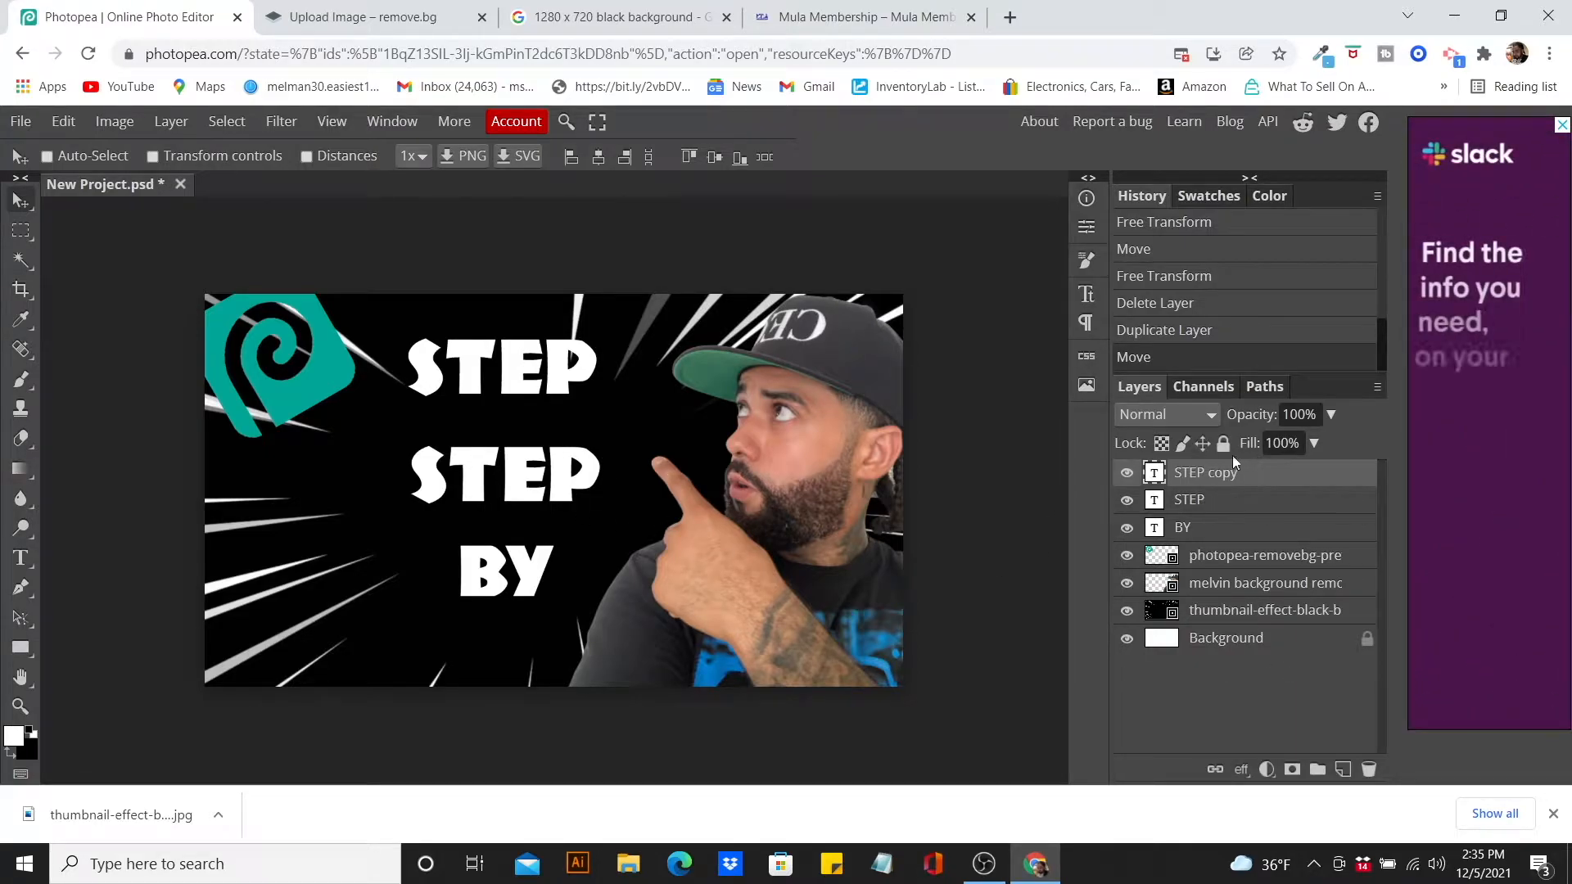
pyautogui.click(1246, 498)
pyautogui.rightClick(1246, 498)
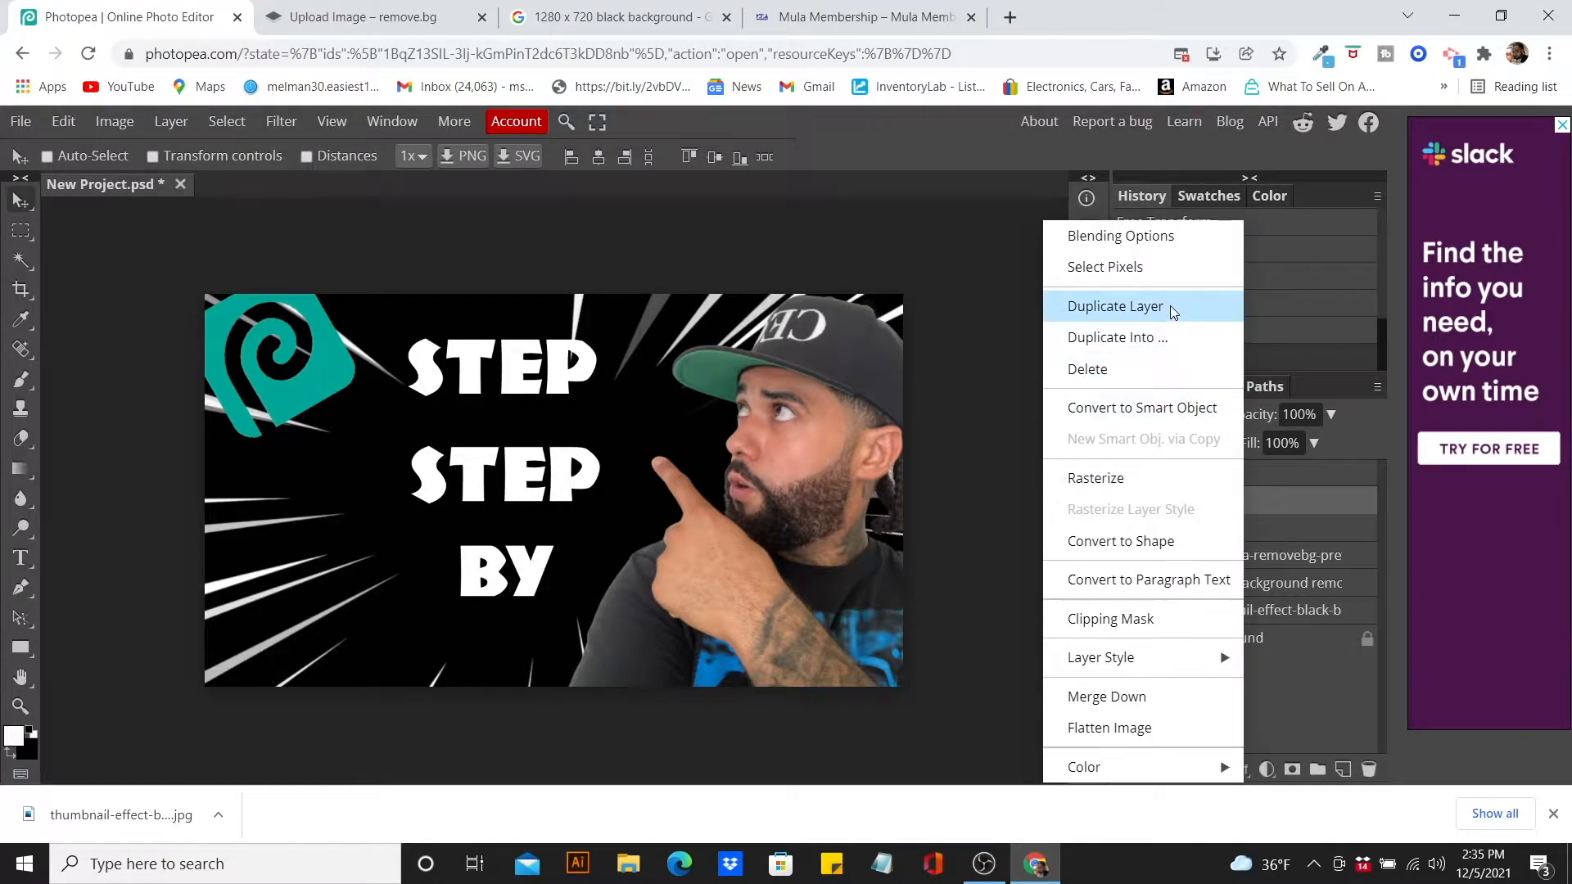
pyautogui.click(961, 241)
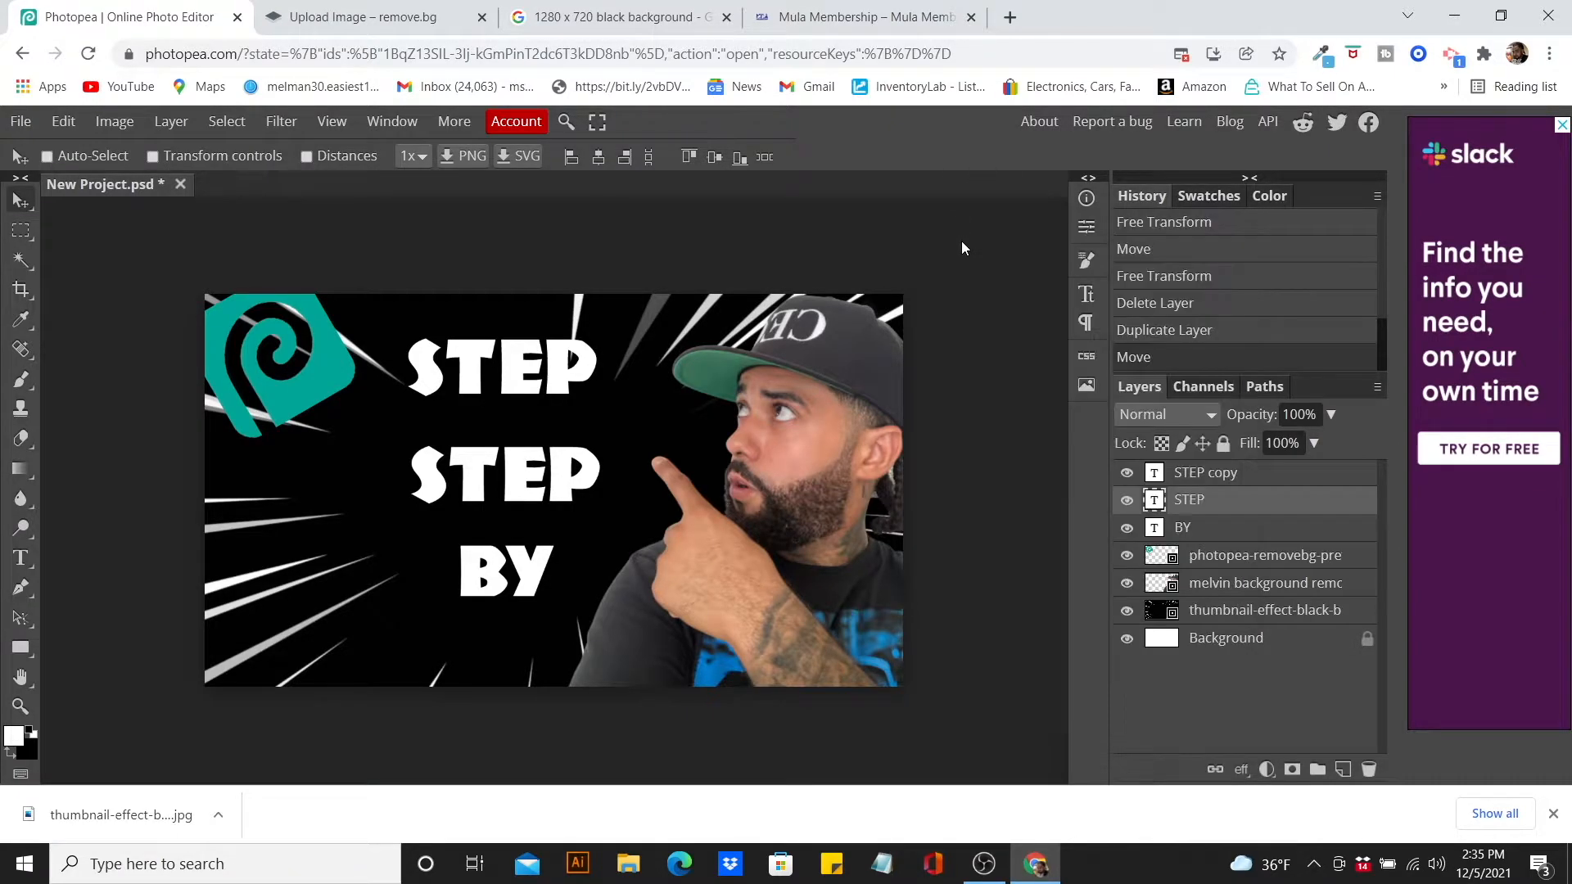
pyautogui.doubleClick(578, 374)
pyautogui.click(579, 374)
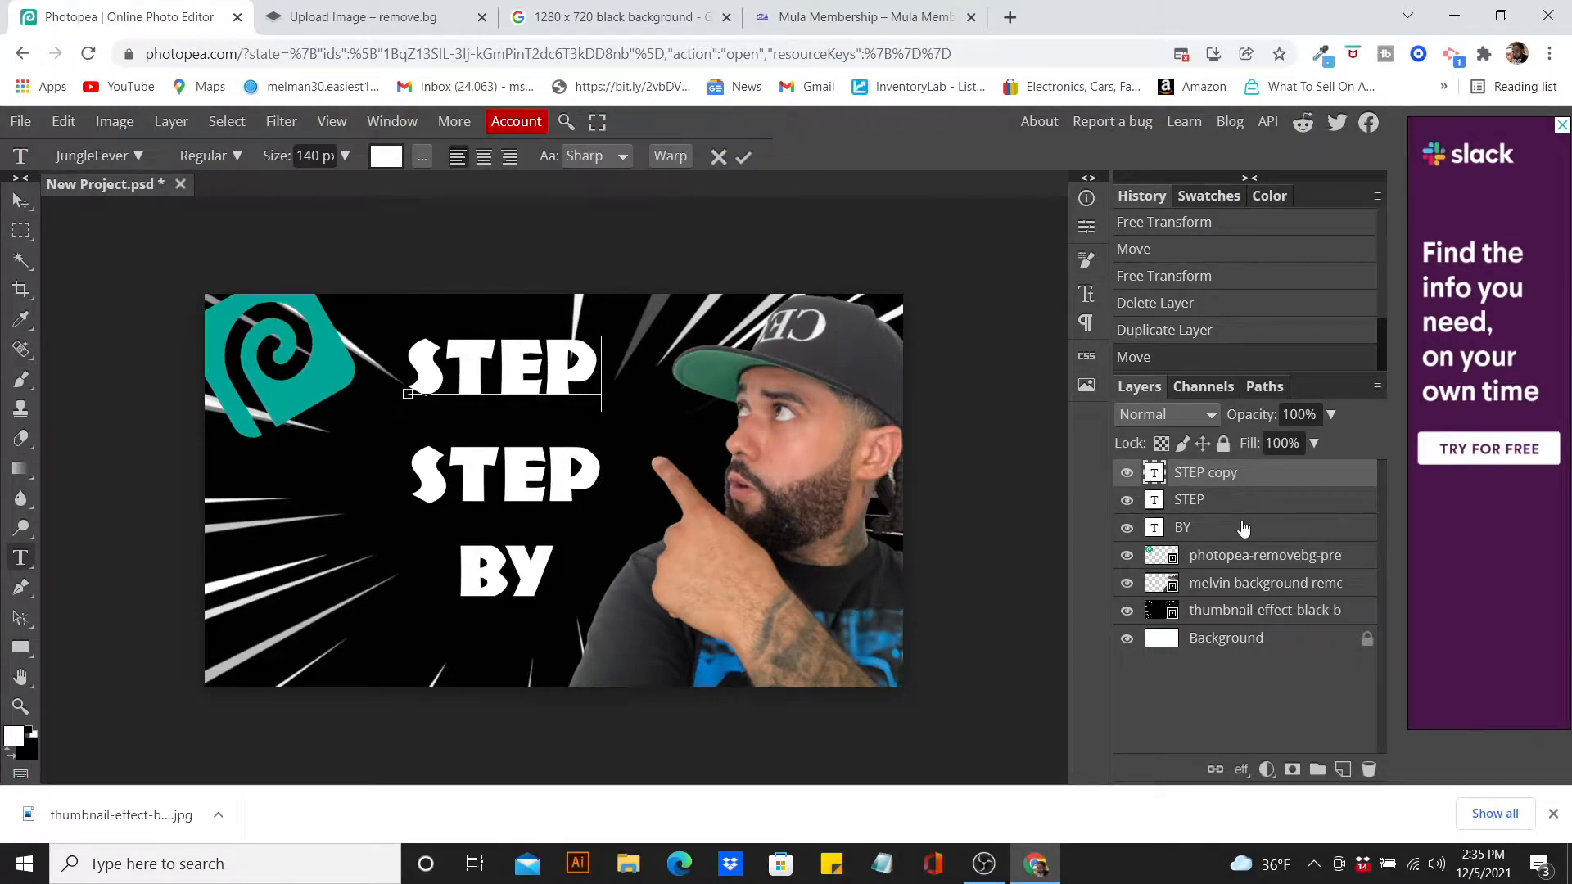
# - Move the middle STEP text below BY near the canvas's lower edge, and bring the top STEP text down closer to BY
pyautogui.click(1204, 527)
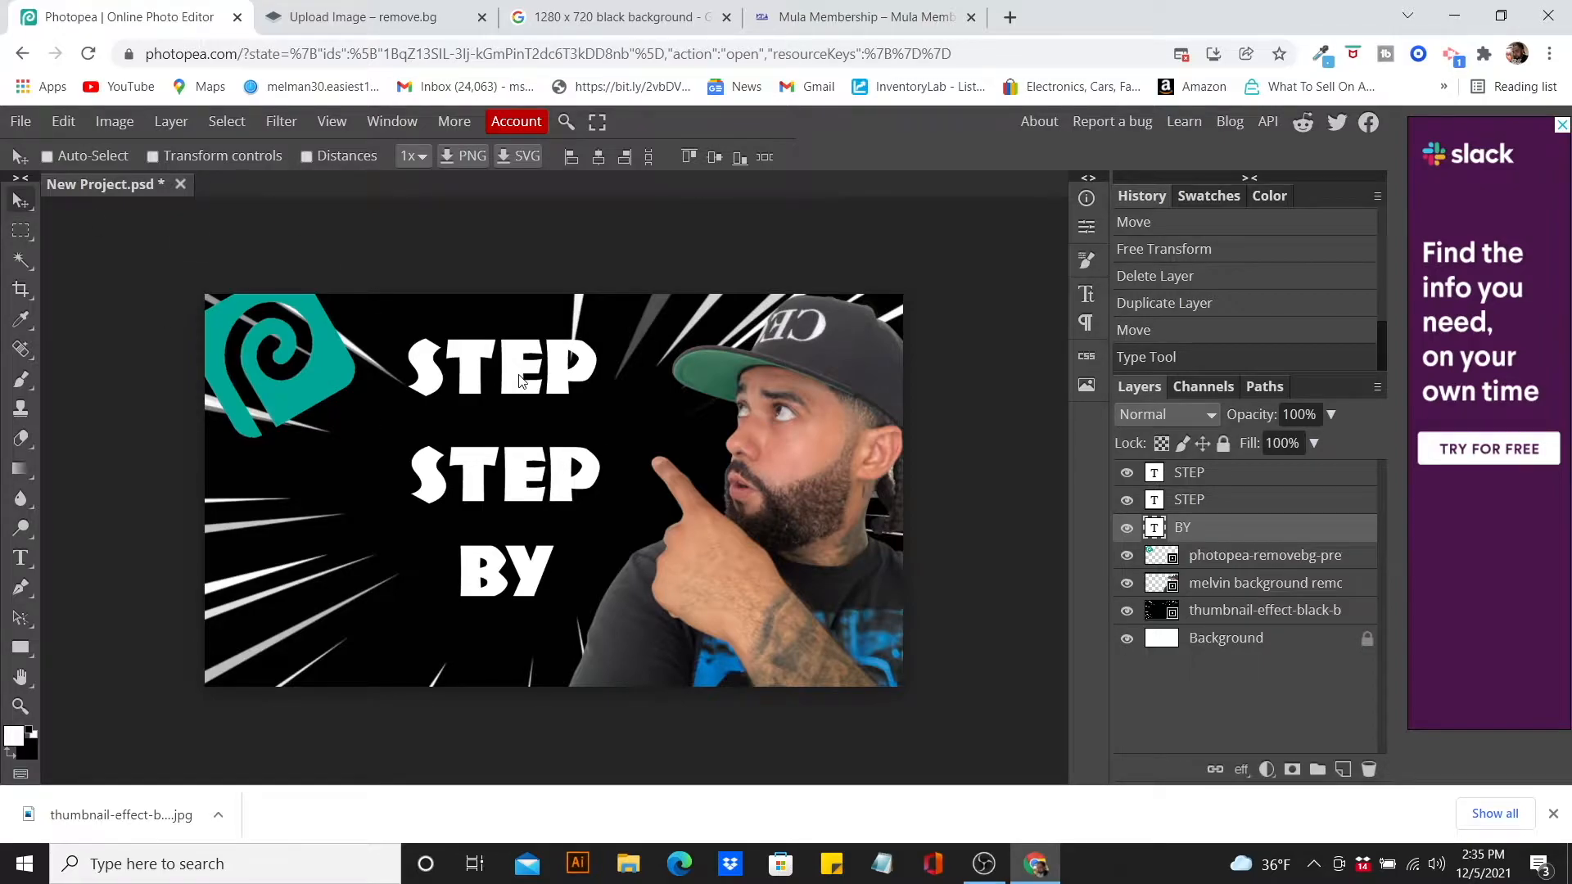
pyautogui.moveTo(525, 378)
pyautogui.mouseDown()
pyautogui.moveTo(509, 586)
pyautogui.moveTo(500, 402)
pyautogui.moveTo(515, 368)
pyautogui.mouseUp()
pyautogui.click(1200, 499)
pyautogui.moveTo(533, 479); pyautogui.dragTo(512, 642)
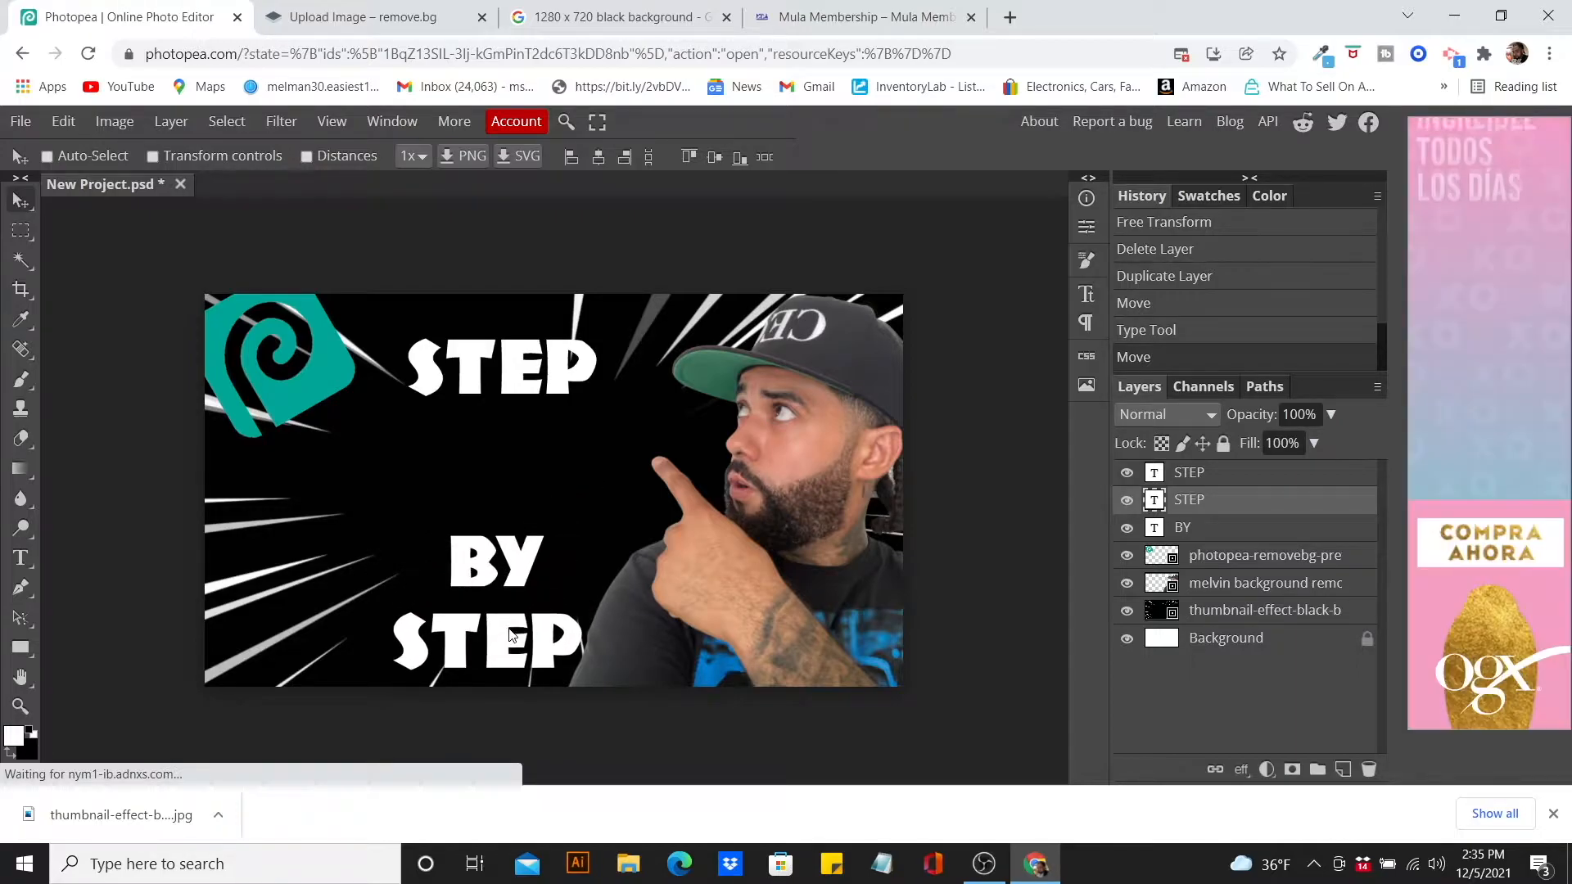
pyautogui.click(1218, 534)
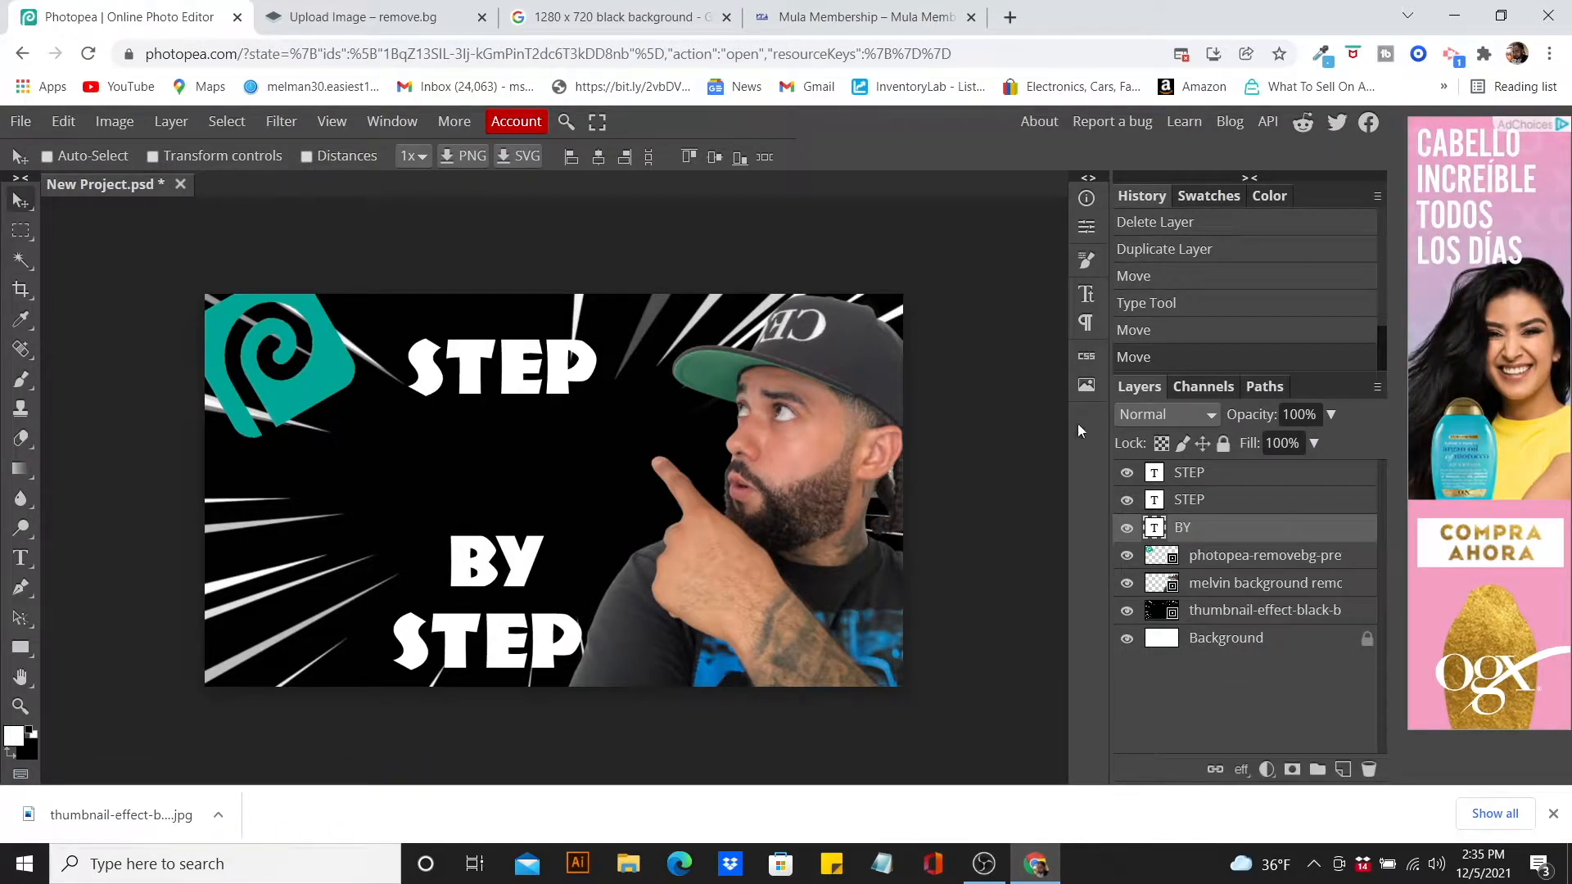
pyautogui.click(1189, 475)
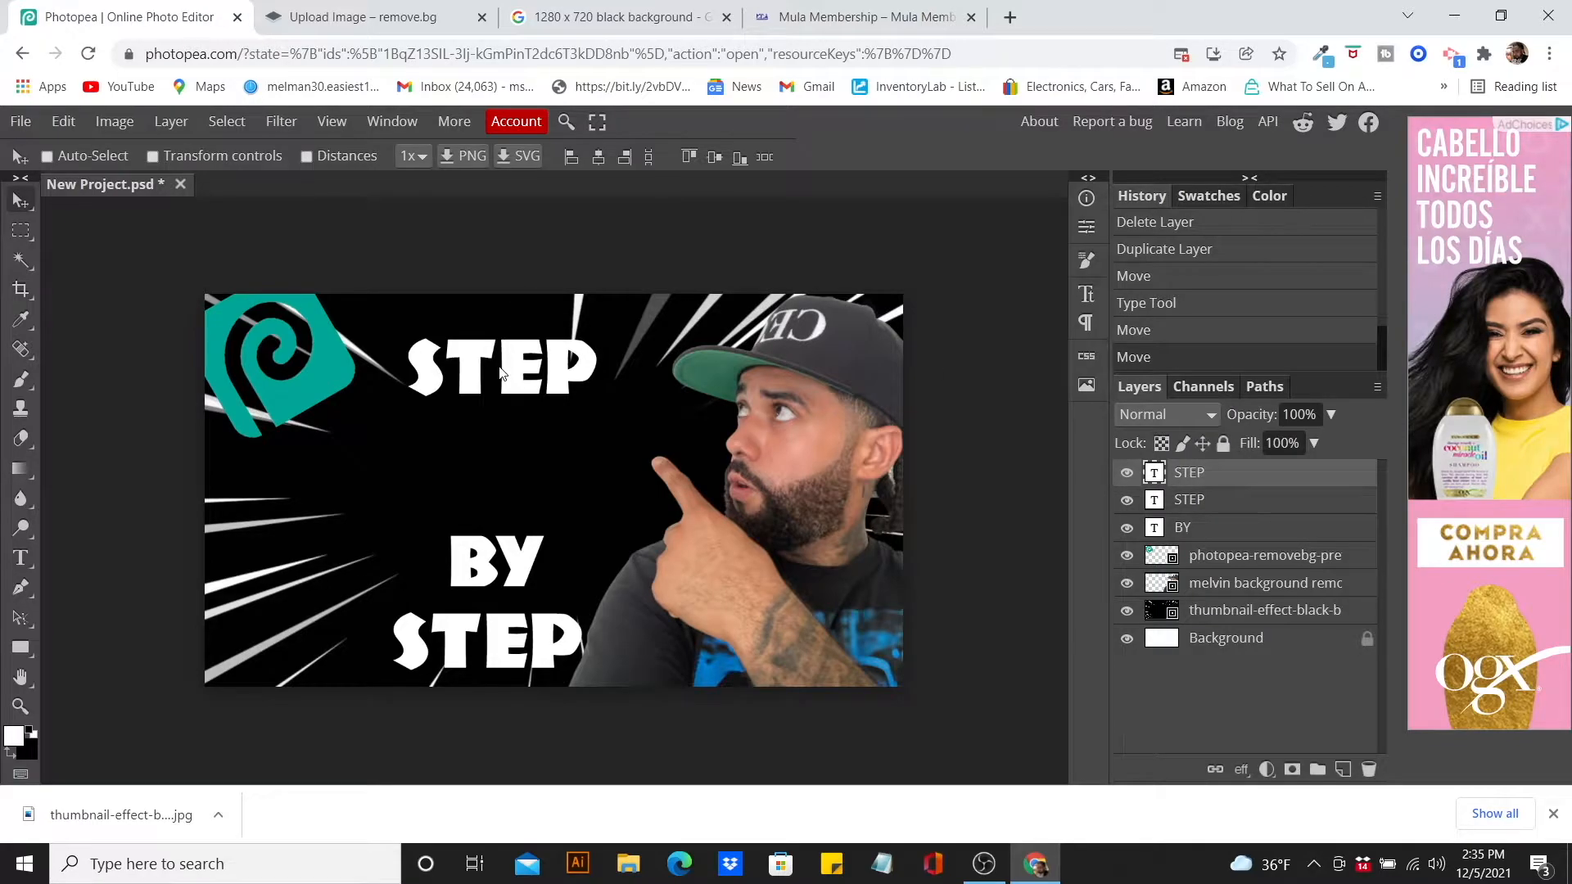
pyautogui.moveTo(499, 372); pyautogui.dragTo(490, 432)
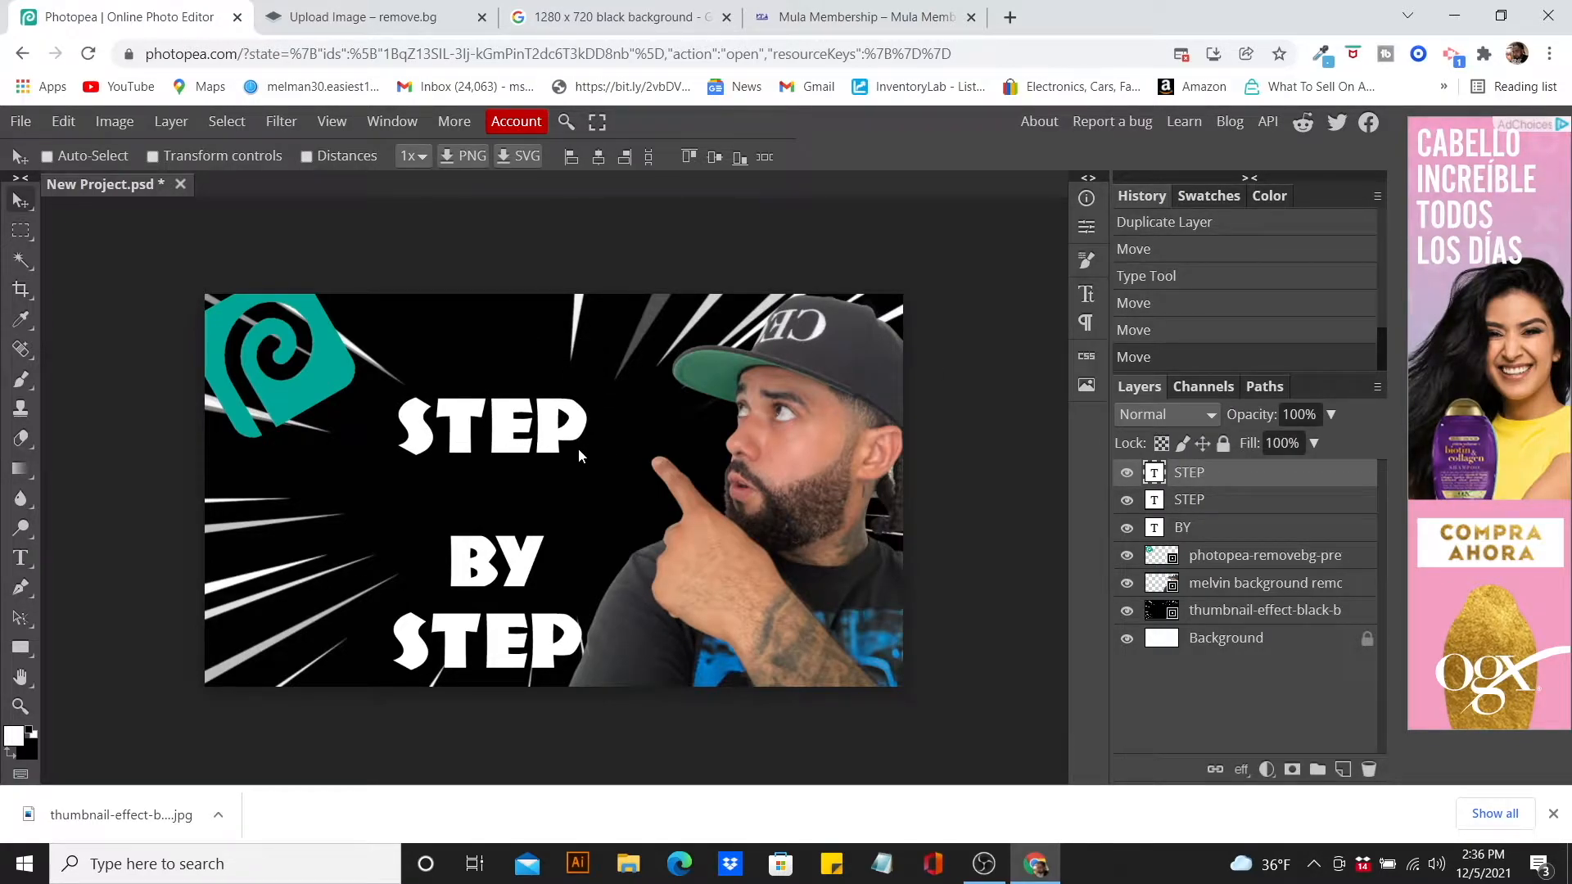
pyautogui.doubleClick(571, 434)
pyautogui.click(580, 436)
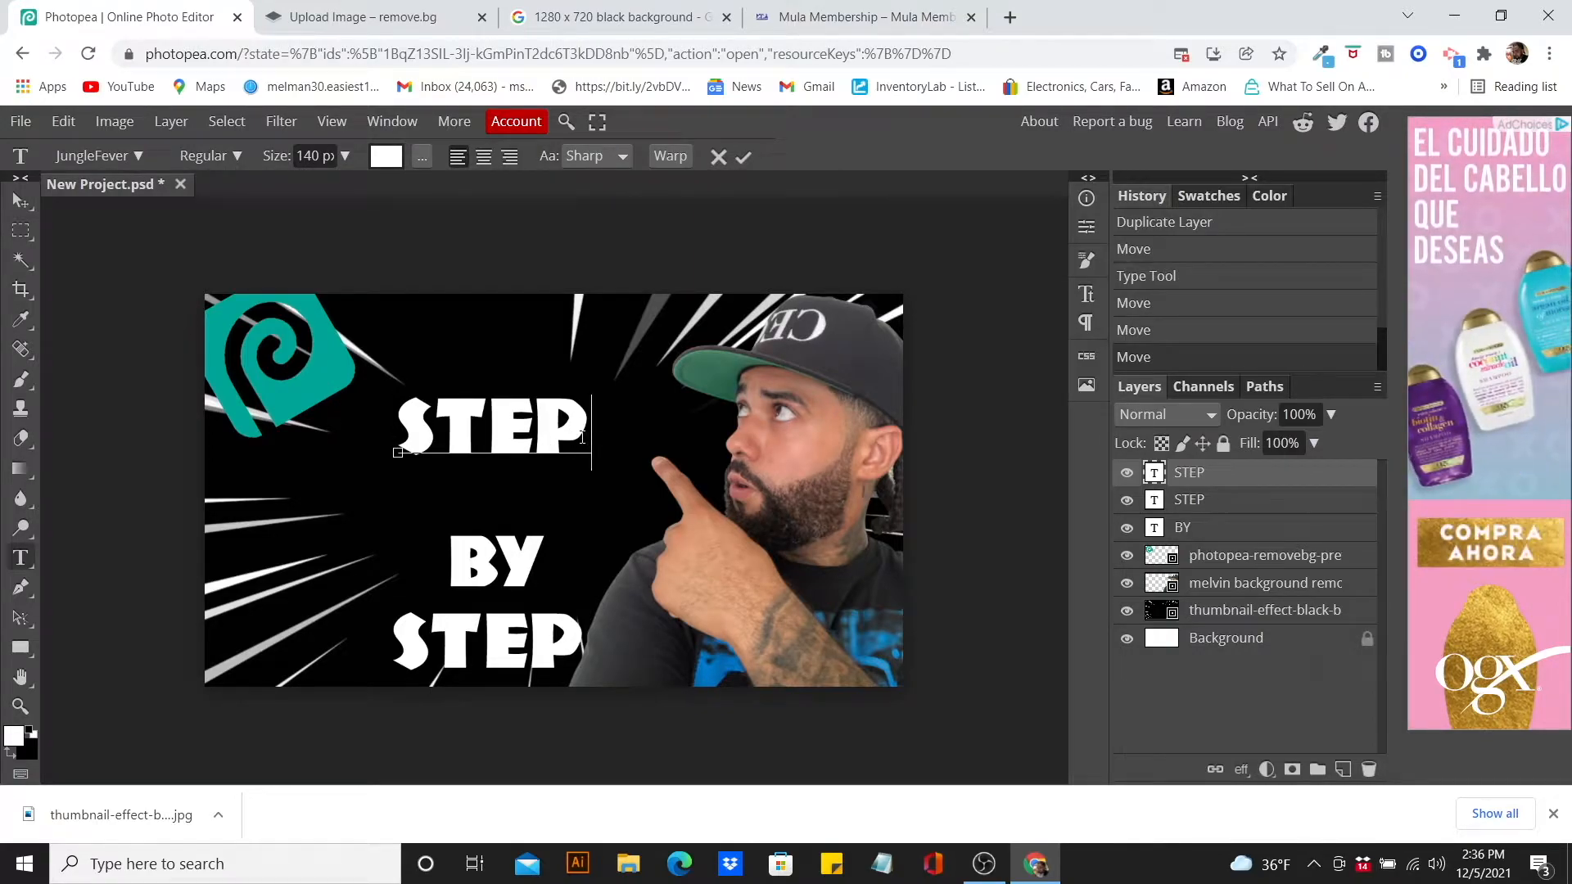
pyautogui.moveTo(582, 437); pyautogui.dragTo(416, 425)
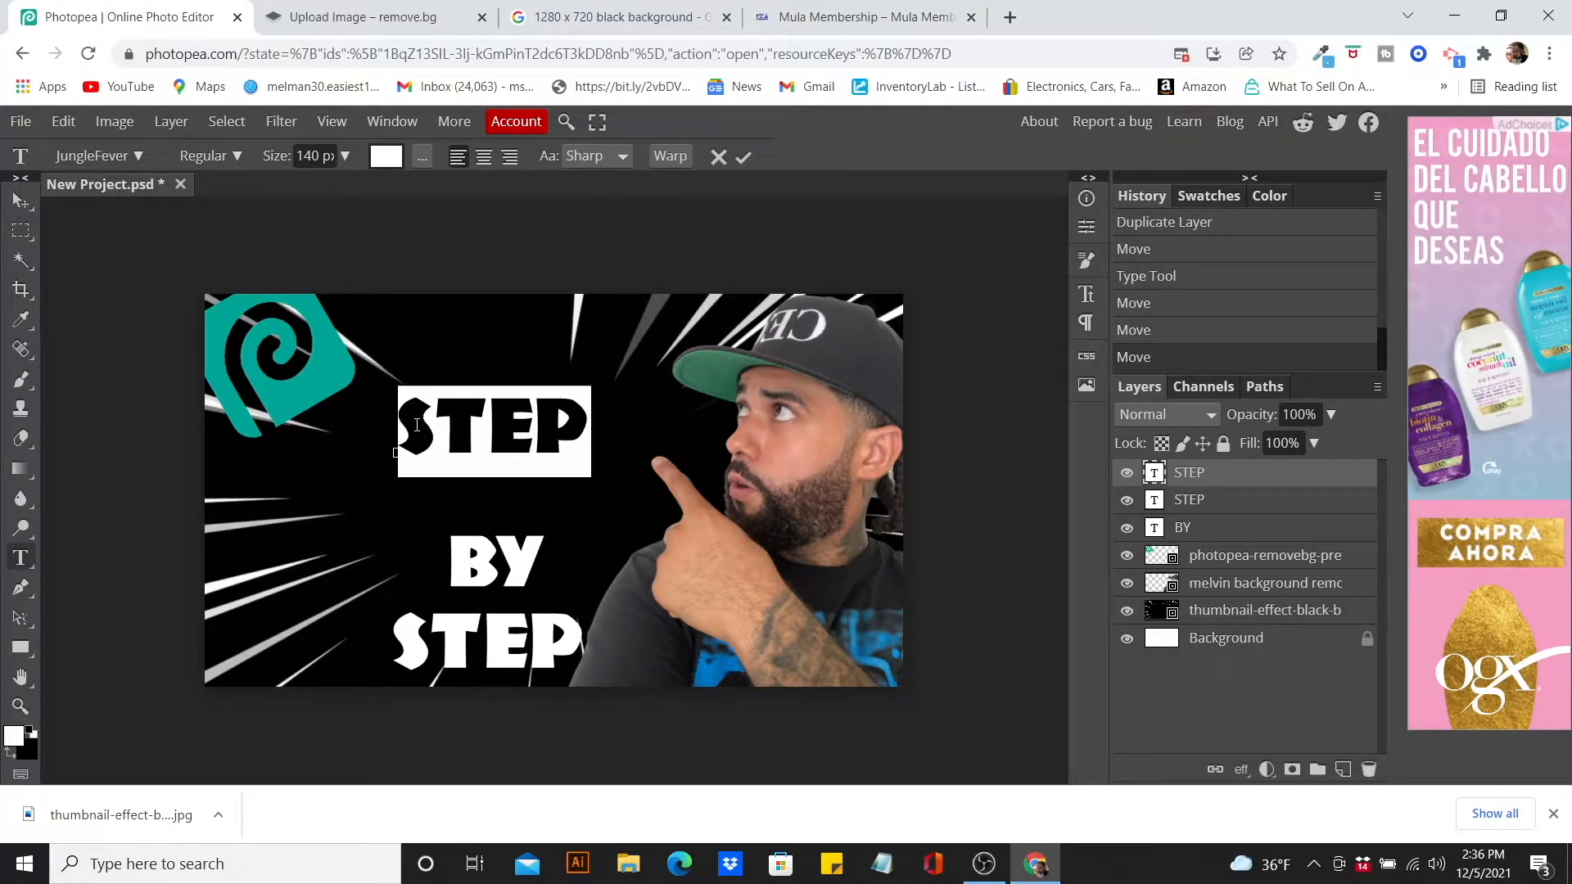
pyautogui.click(133, 166)
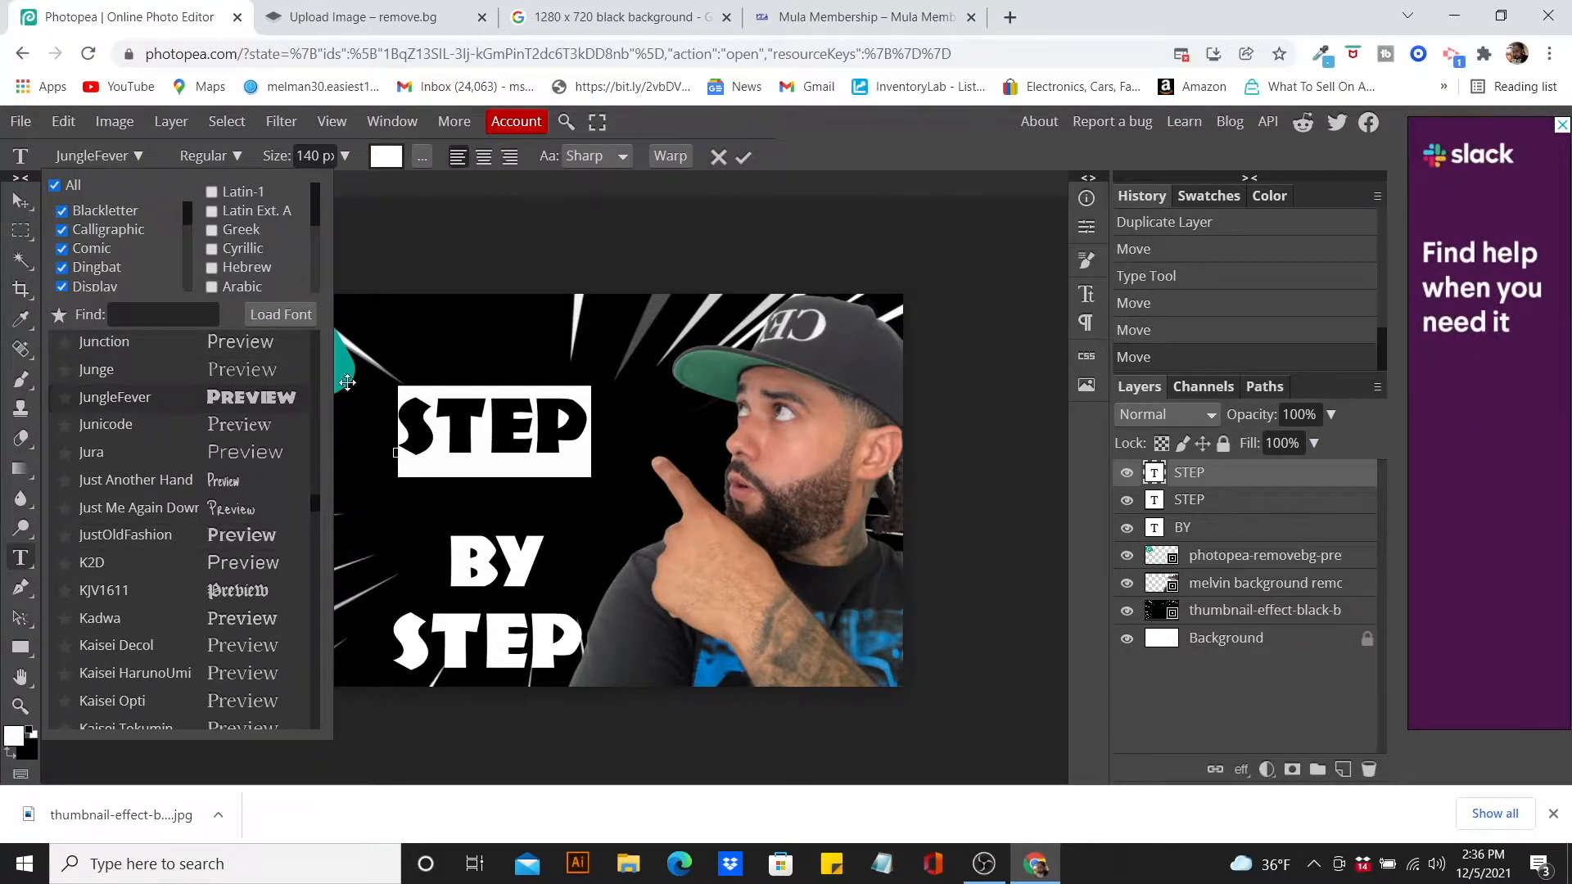
pyautogui.click(382, 222)
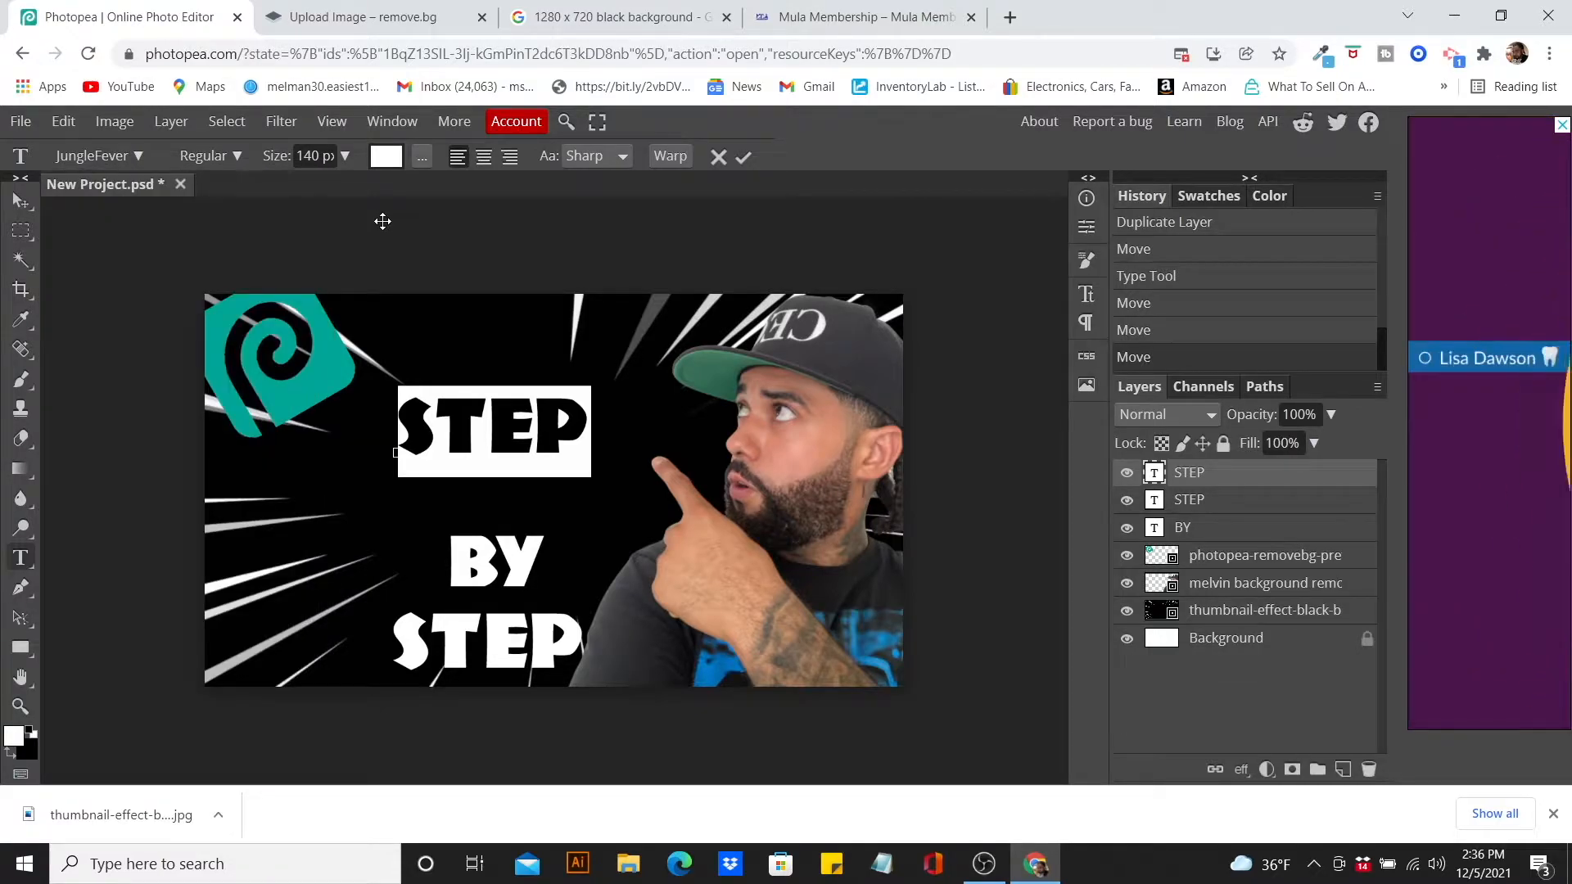
pyautogui.click(743, 157)
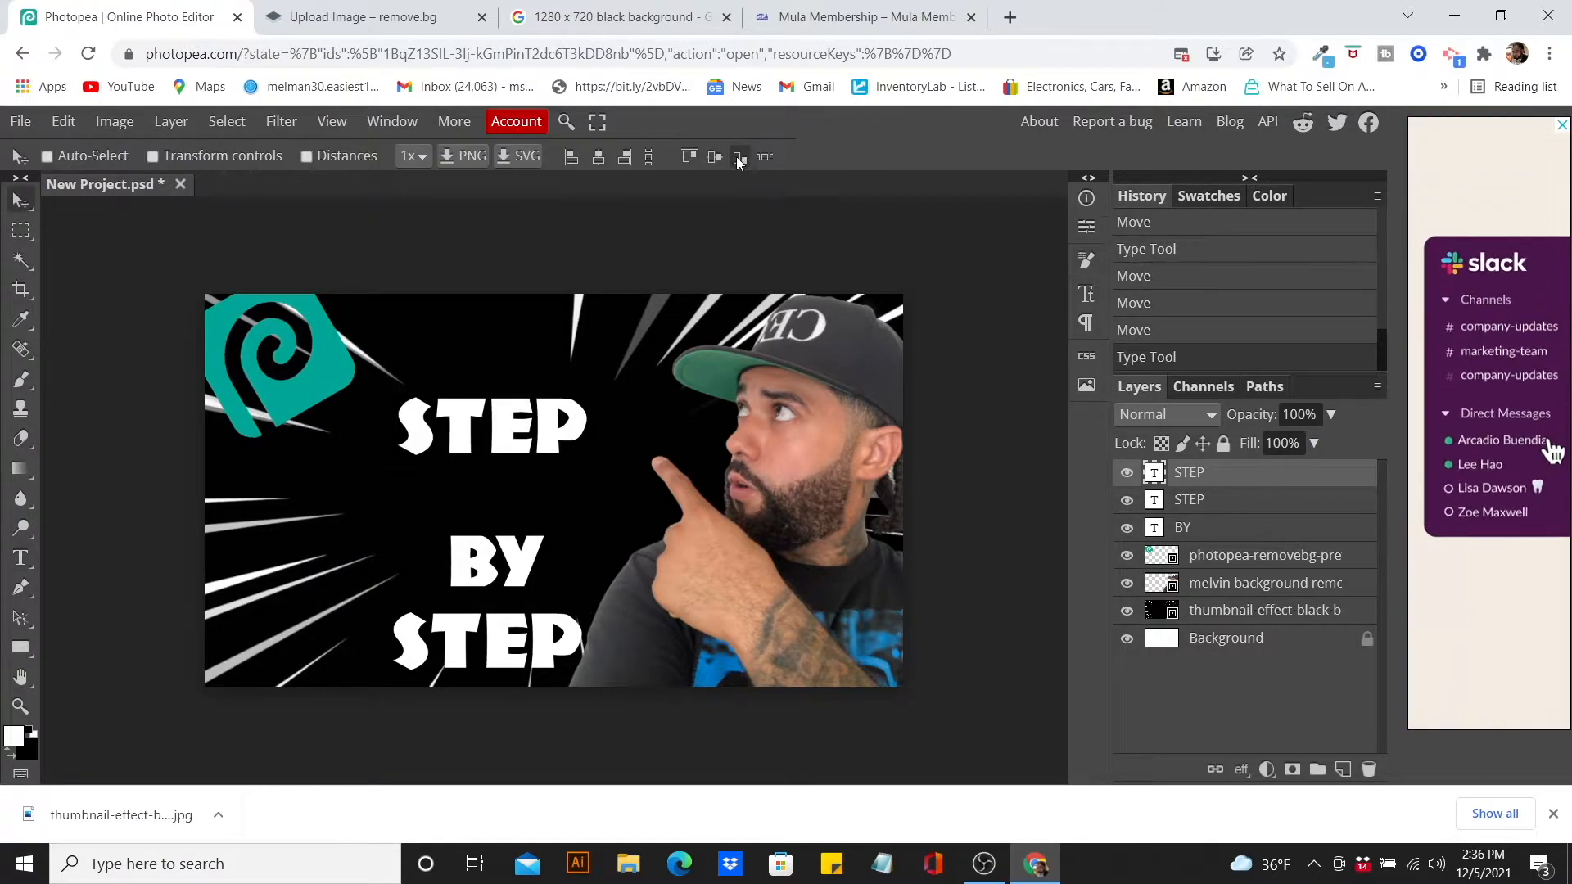
# - Reposition the BY text and both STEP texts into an evenly spaced vertical stack between the logo and the portrait
pyautogui.click(1243, 534)
pyautogui.moveTo(502, 566); pyautogui.dragTo(501, 514)
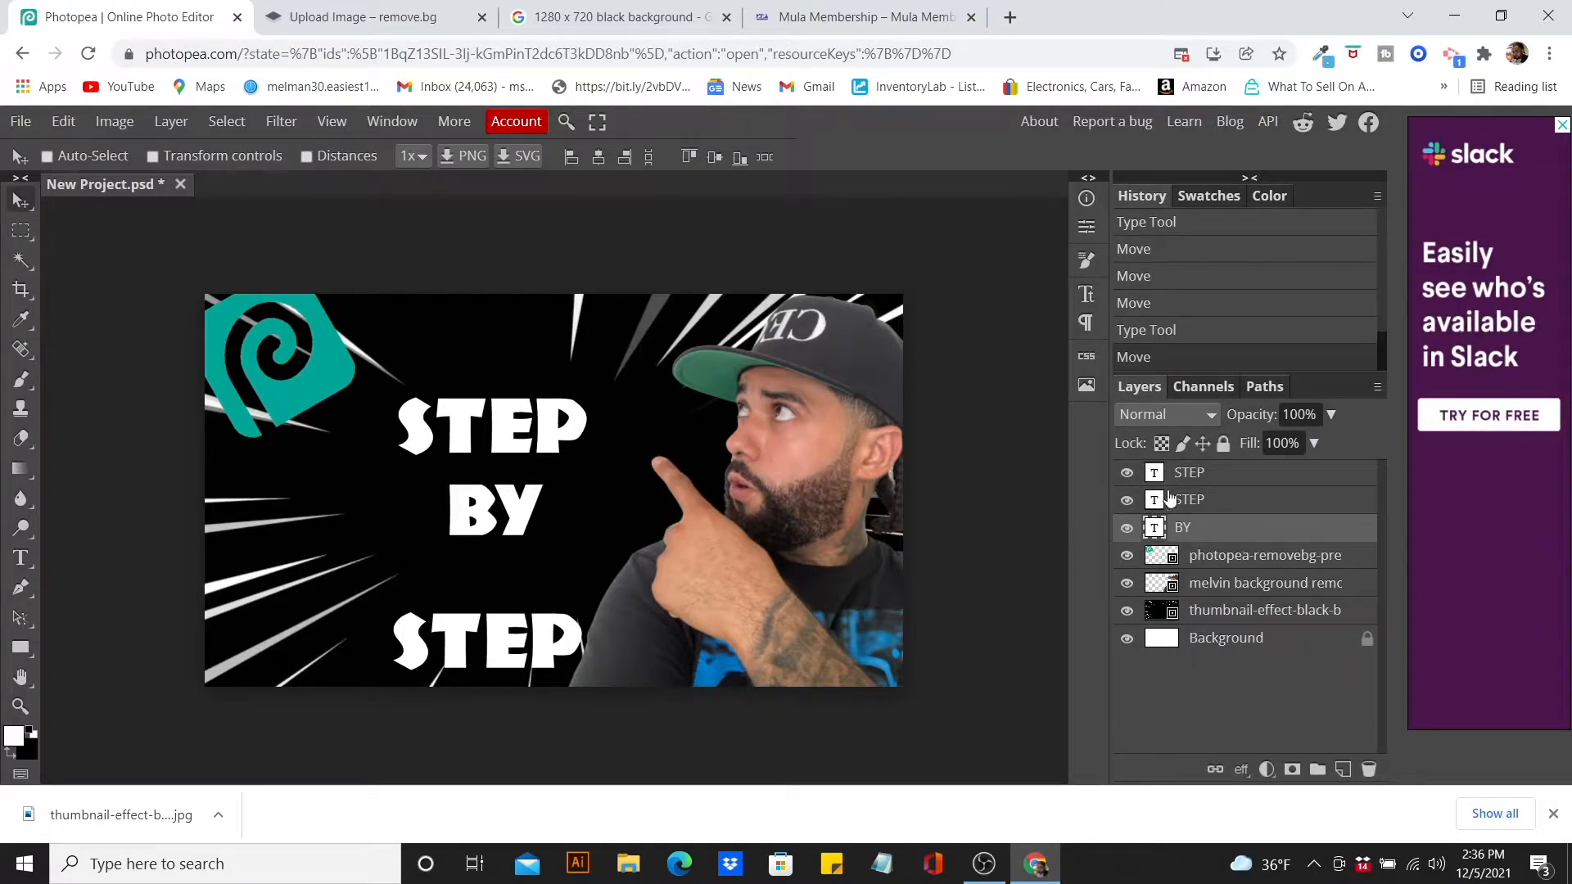
pyautogui.click(1229, 474)
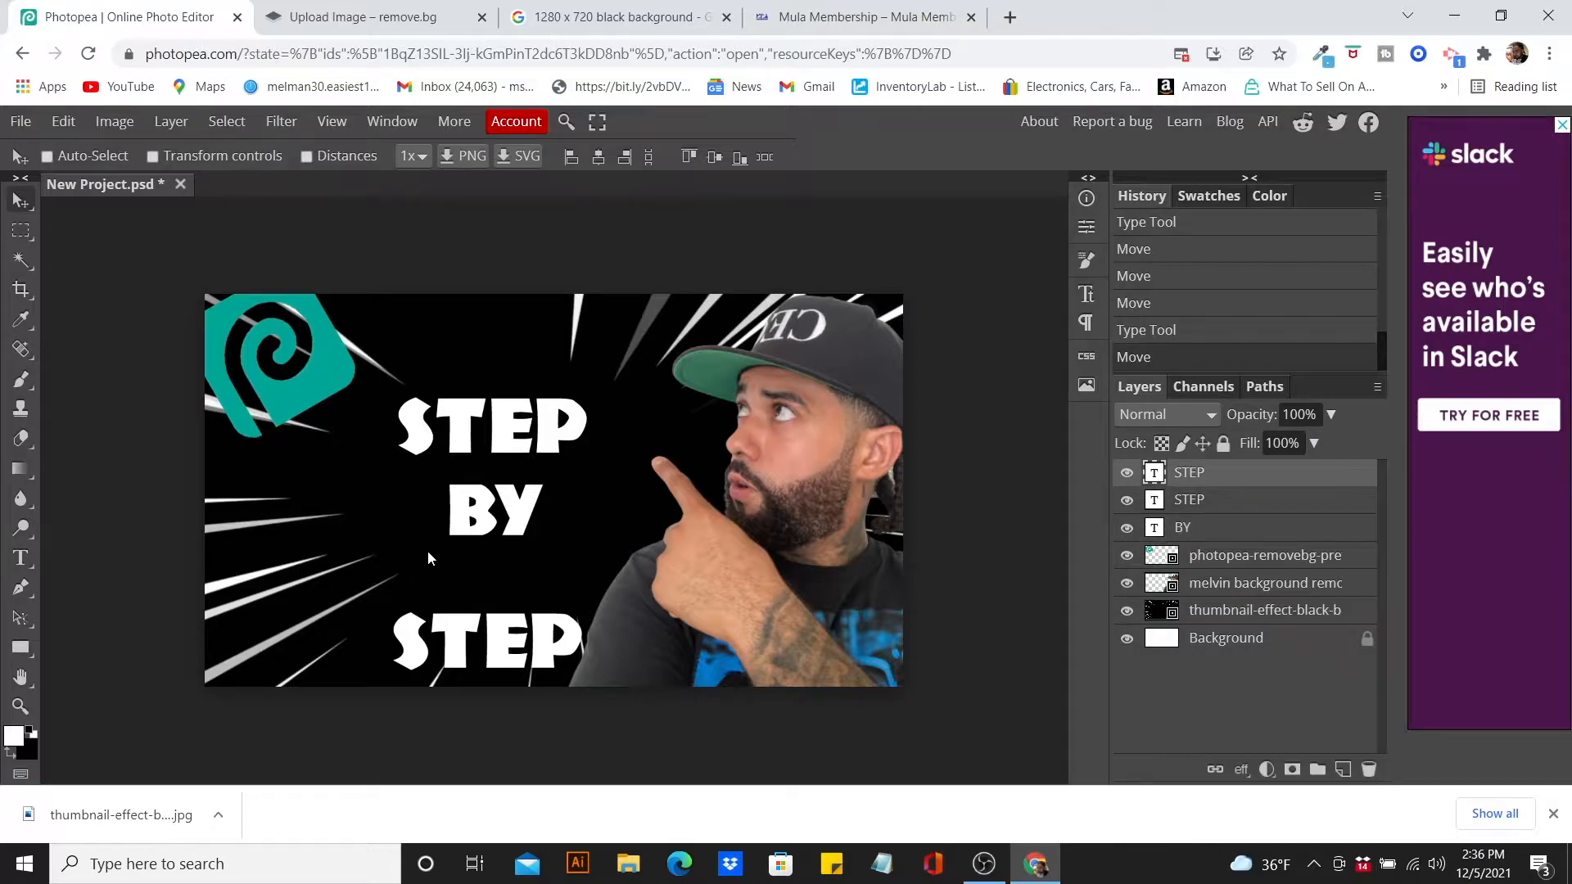
pyautogui.moveTo(463, 647)
pyautogui.mouseDown()
pyautogui.moveTo(455, 610)
pyautogui.moveTo(470, 606)
pyautogui.moveTo(468, 626)
pyautogui.mouseUp()
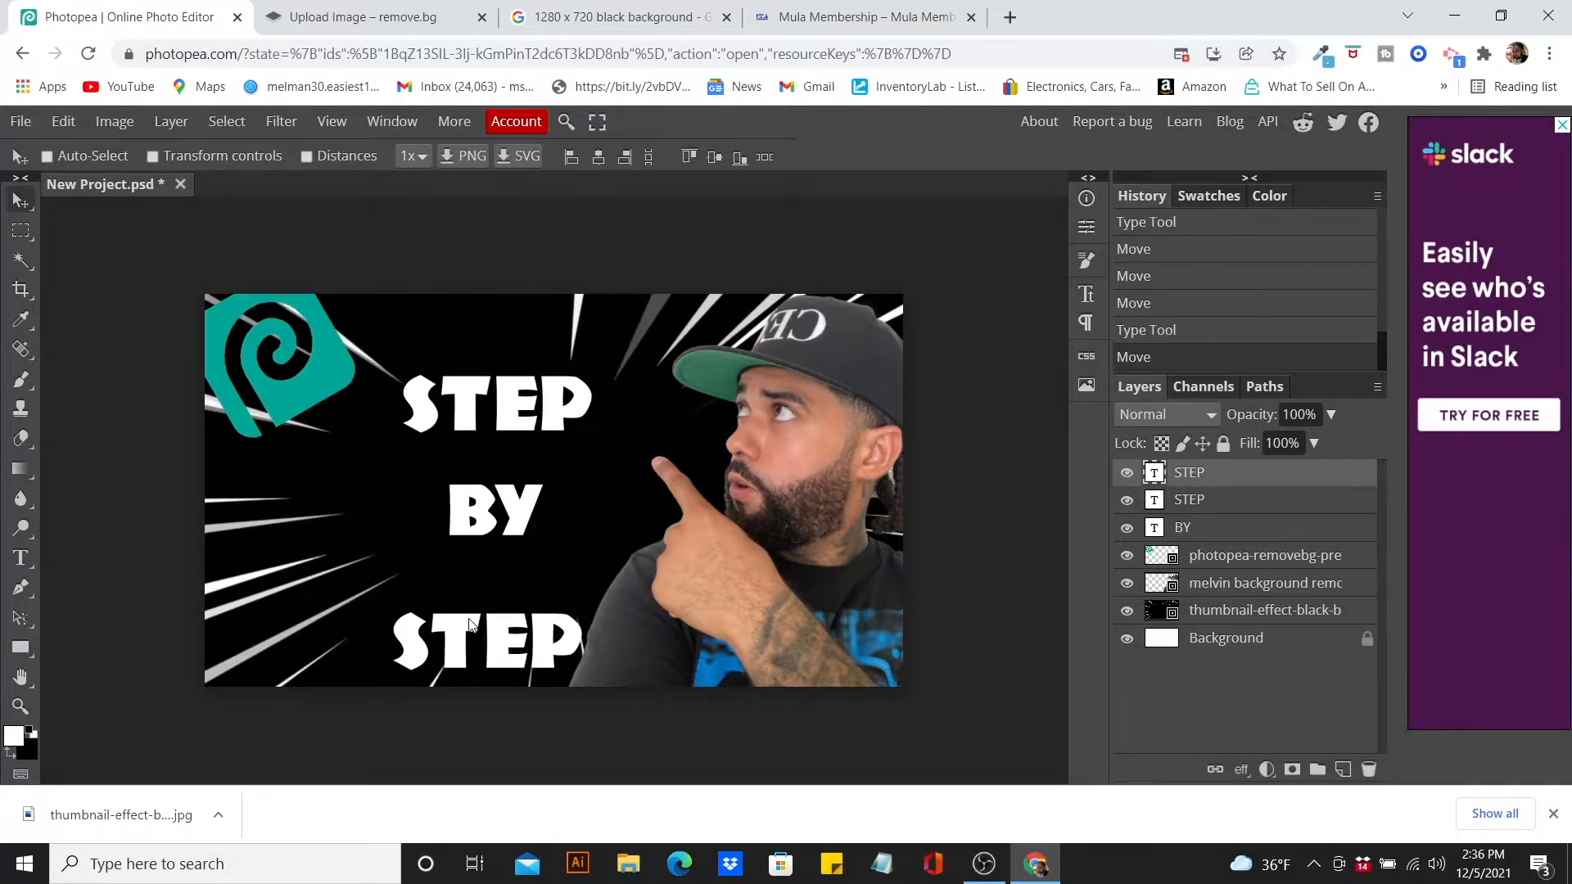
pyautogui.click(1246, 501)
pyautogui.moveTo(532, 632); pyautogui.dragTo(533, 595)
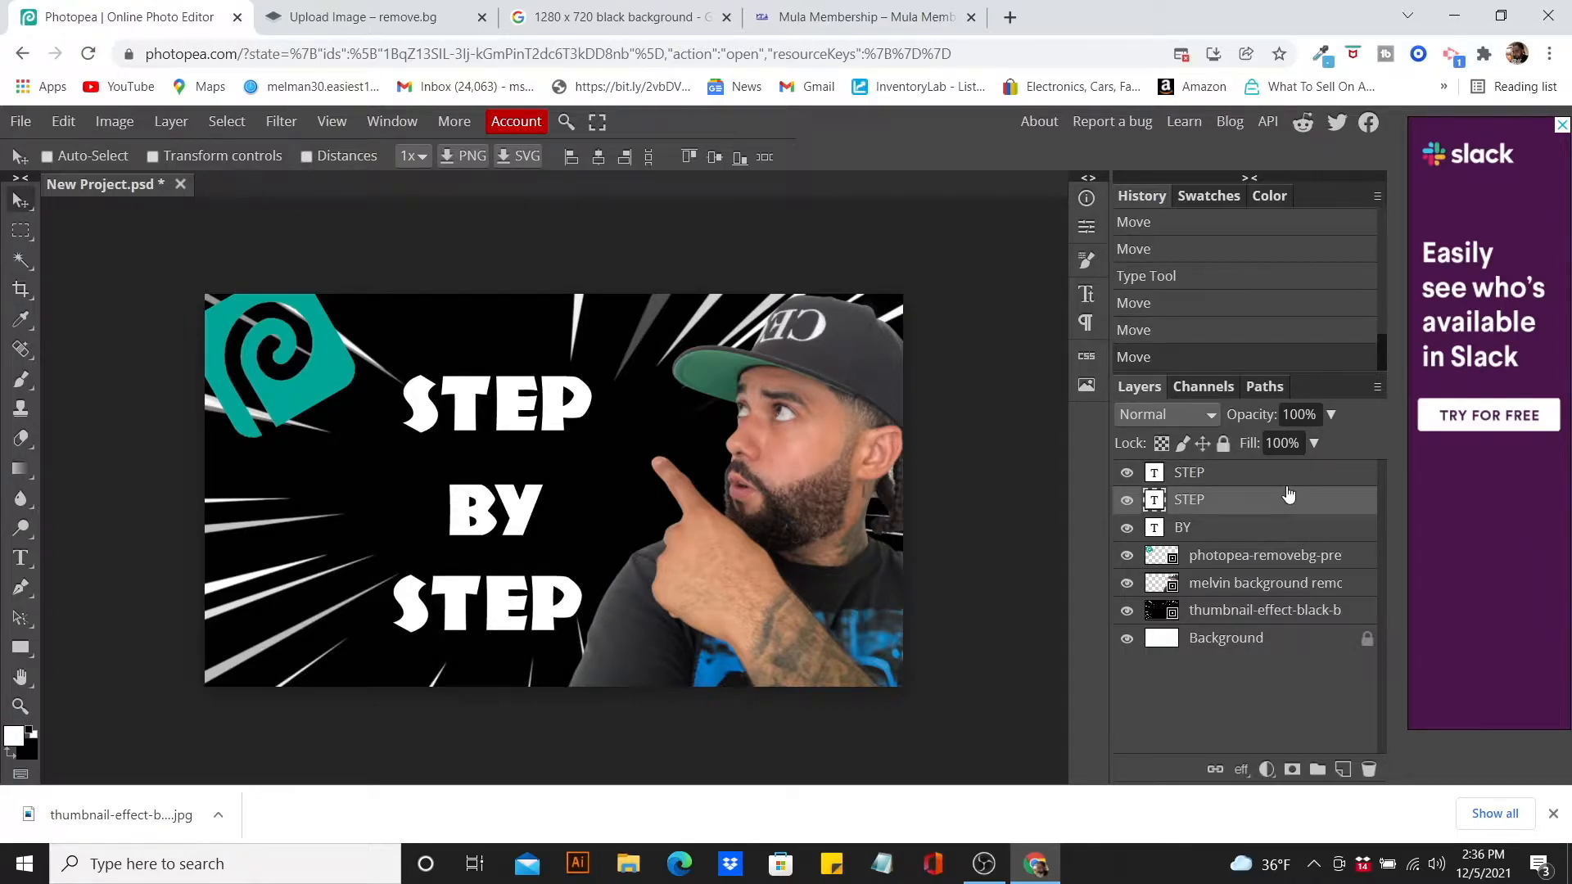
pyautogui.click(1281, 473)
pyautogui.moveTo(481, 391); pyautogui.dragTo(476, 372)
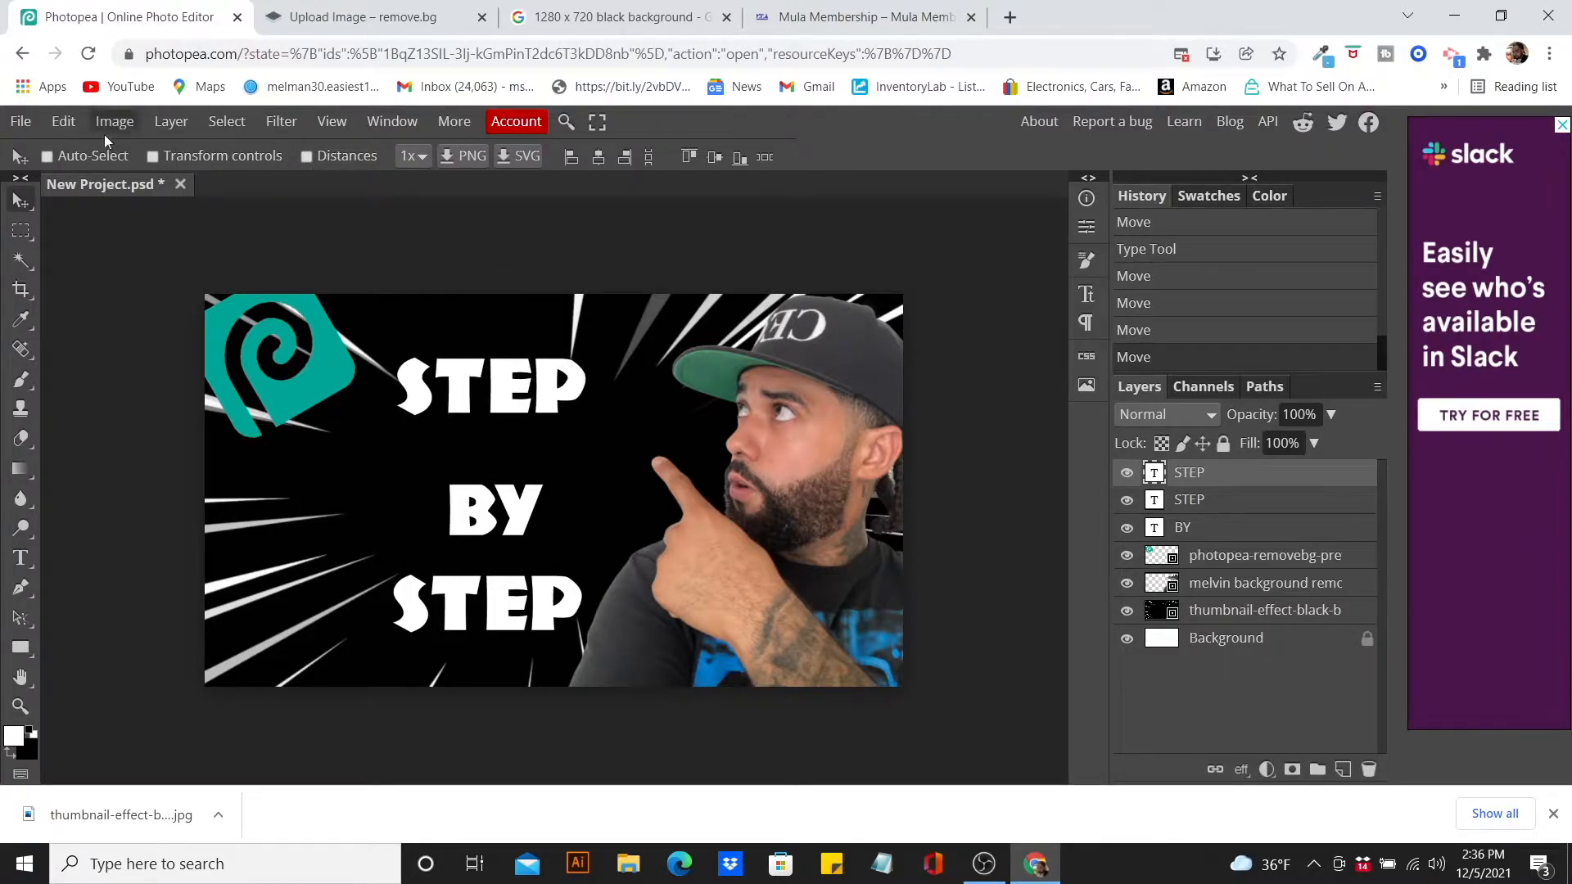
# - Enlarge the upper STEP text to about 129% with Free Transform and shift it slightly down and left, clear of the cap
pyautogui.click(63, 121)
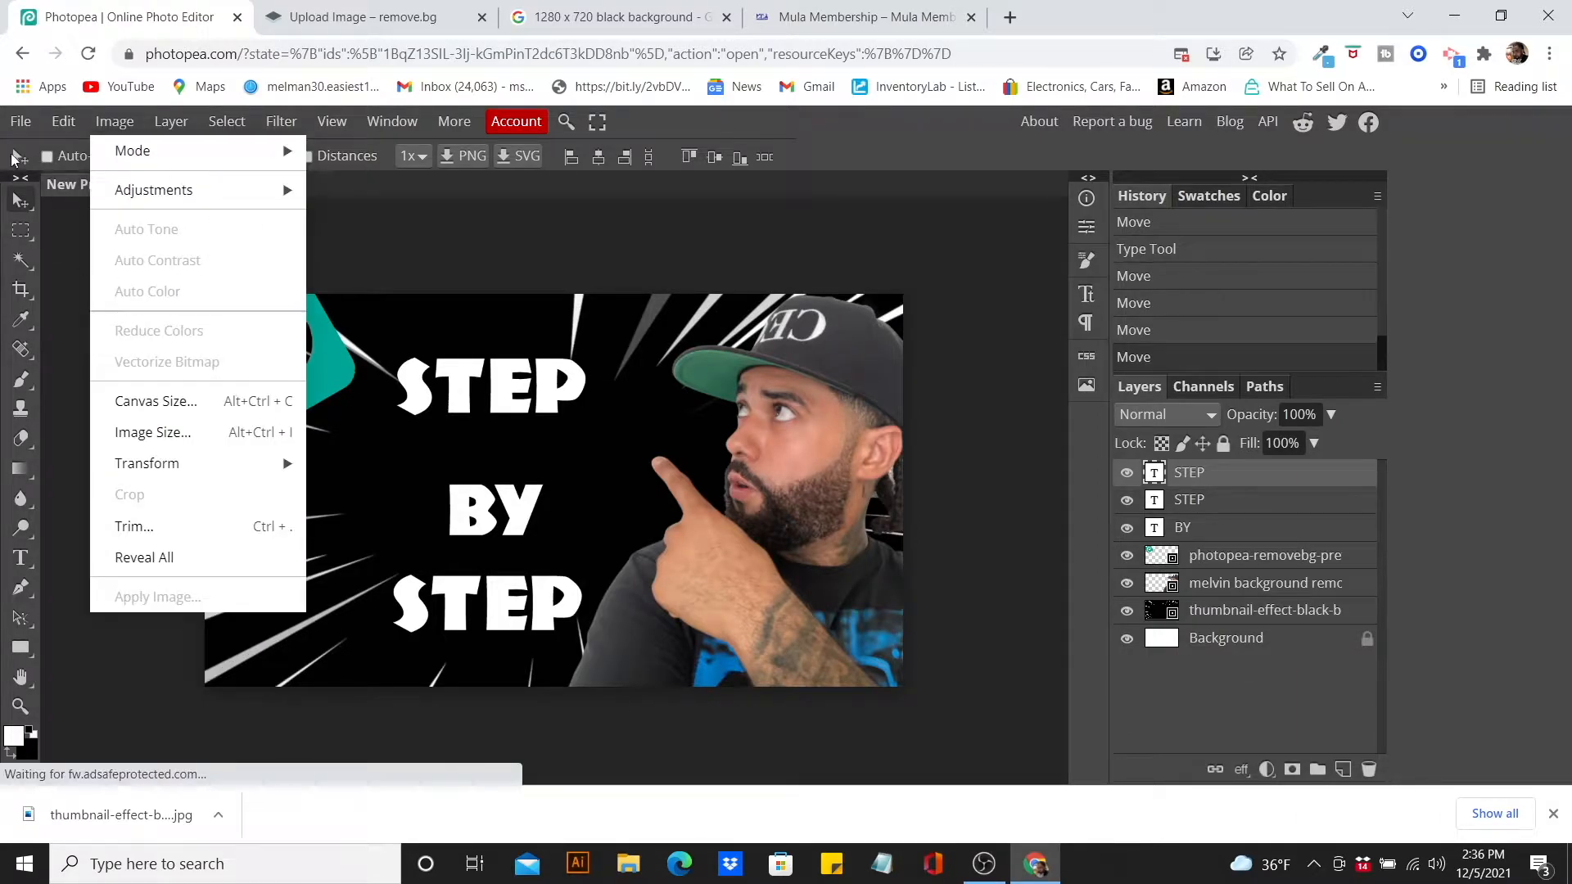
pyautogui.click(21, 121)
pyautogui.moveTo(65, 121)
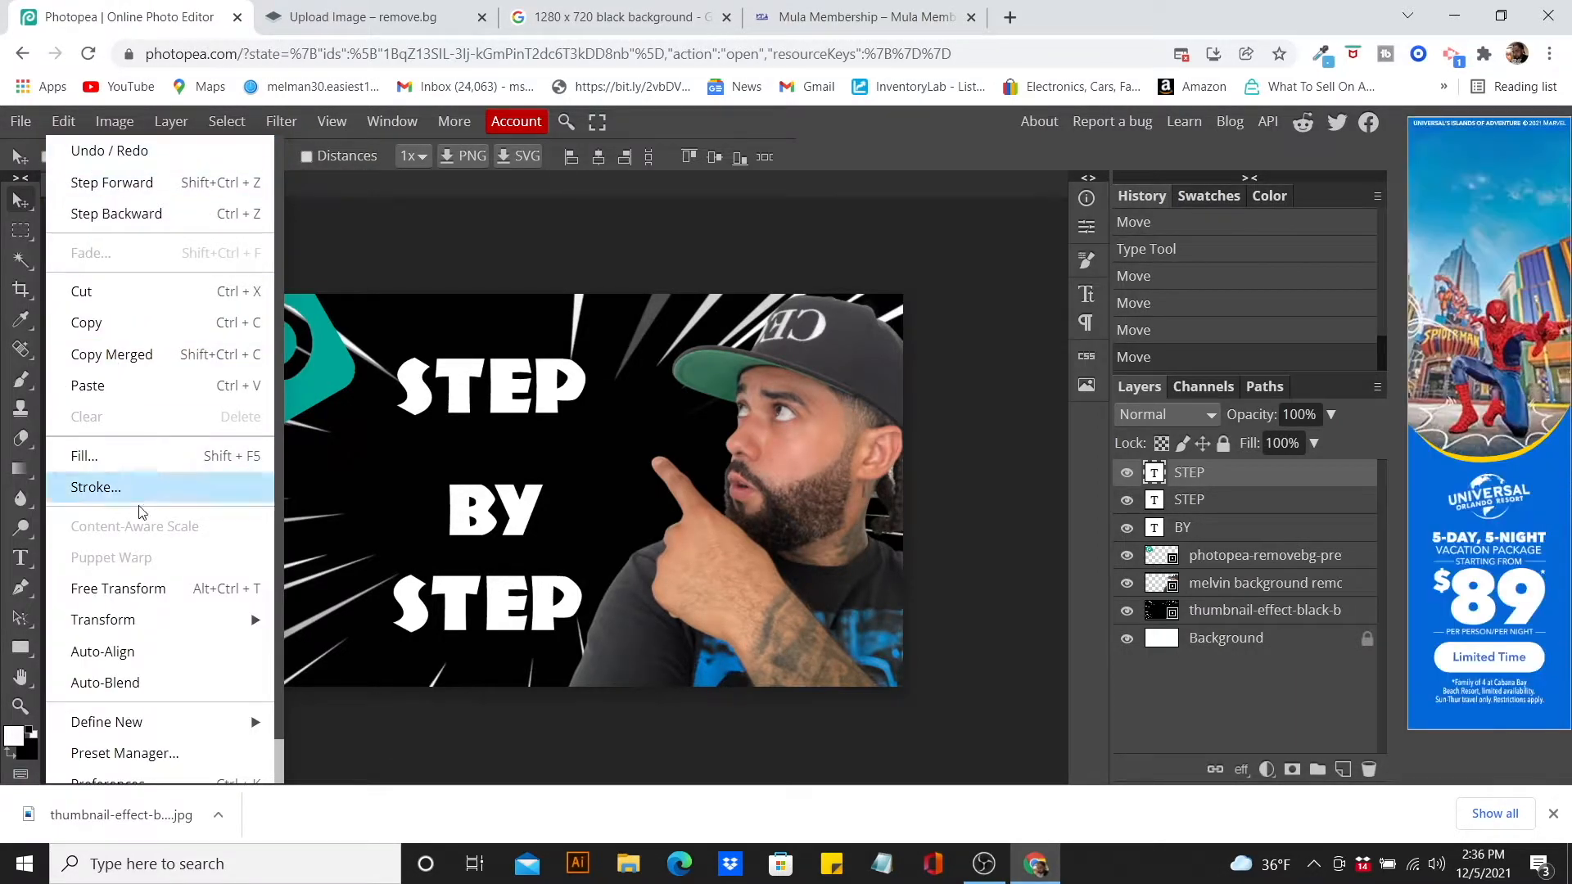
pyautogui.click(172, 588)
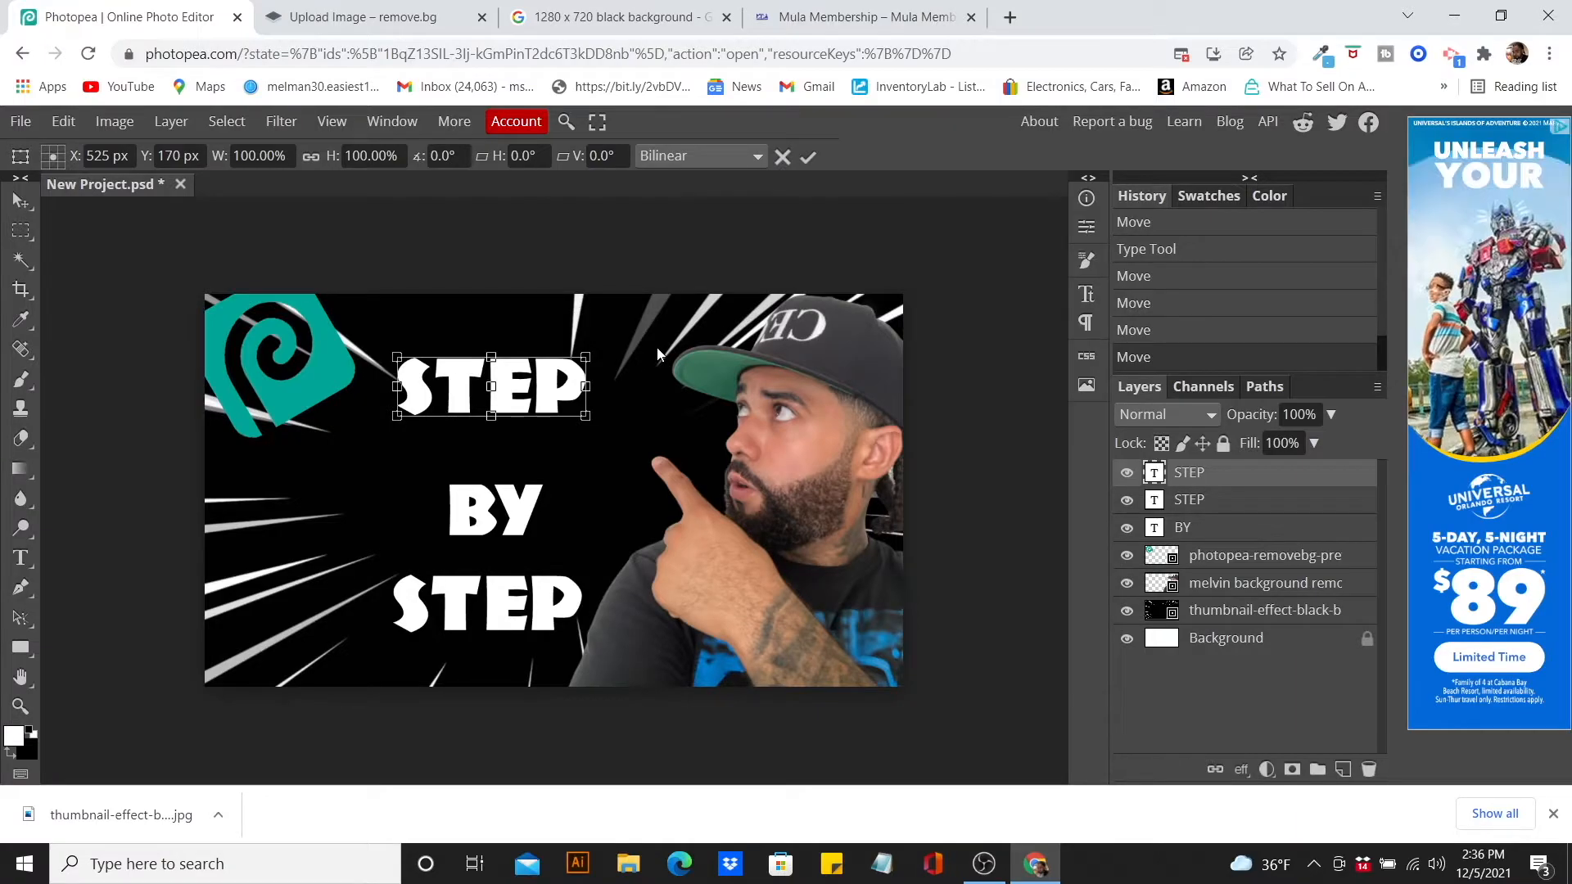
pyautogui.moveTo(587, 357); pyautogui.dragTo(641, 332)
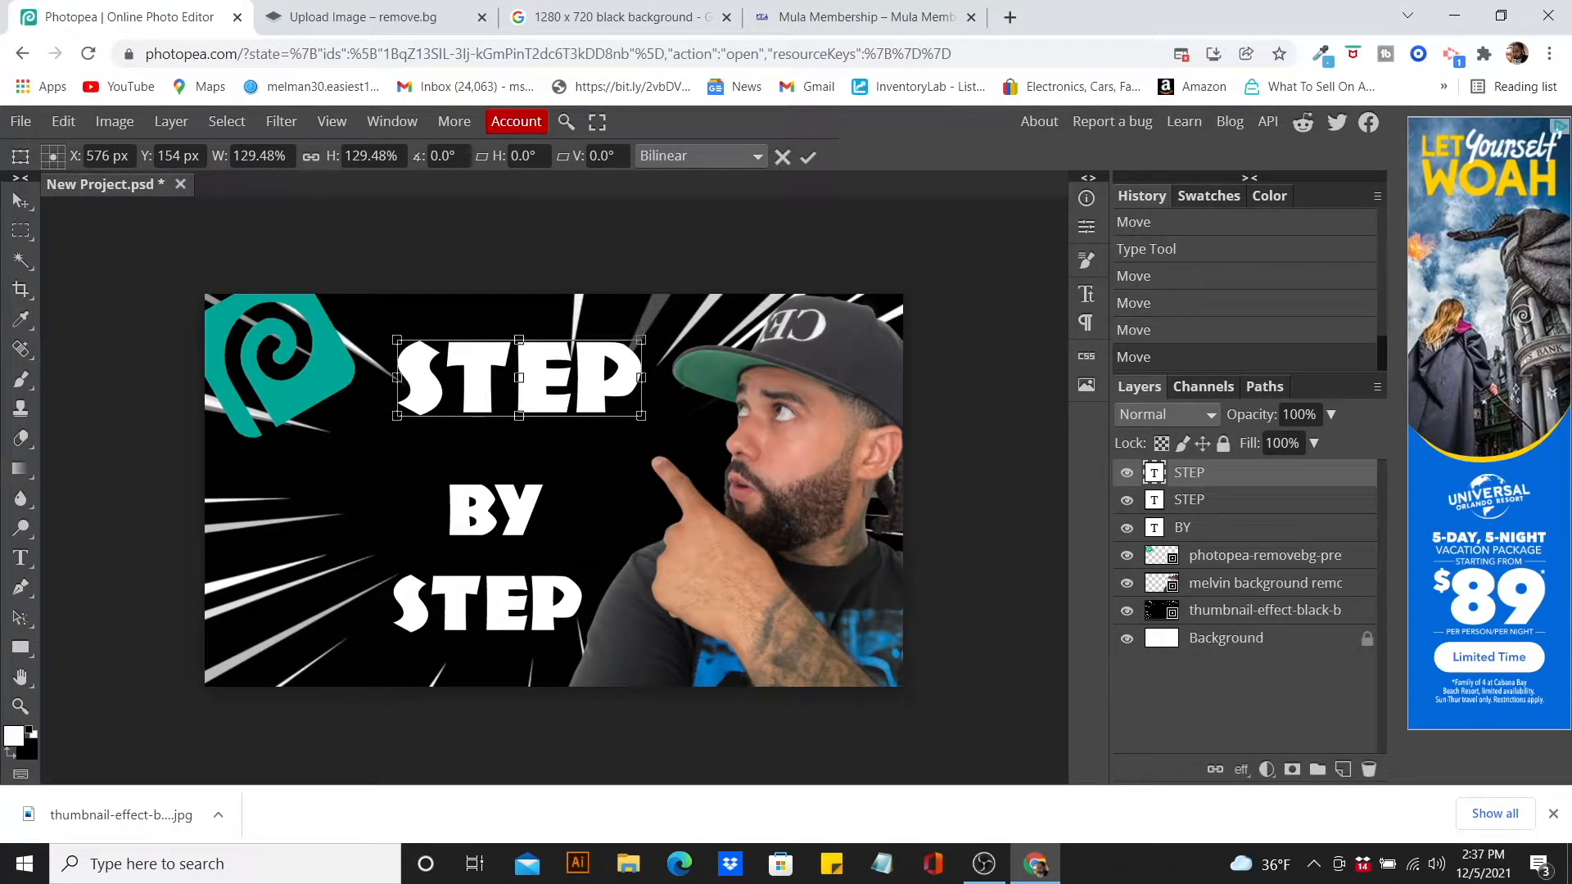
pyautogui.click(810, 157)
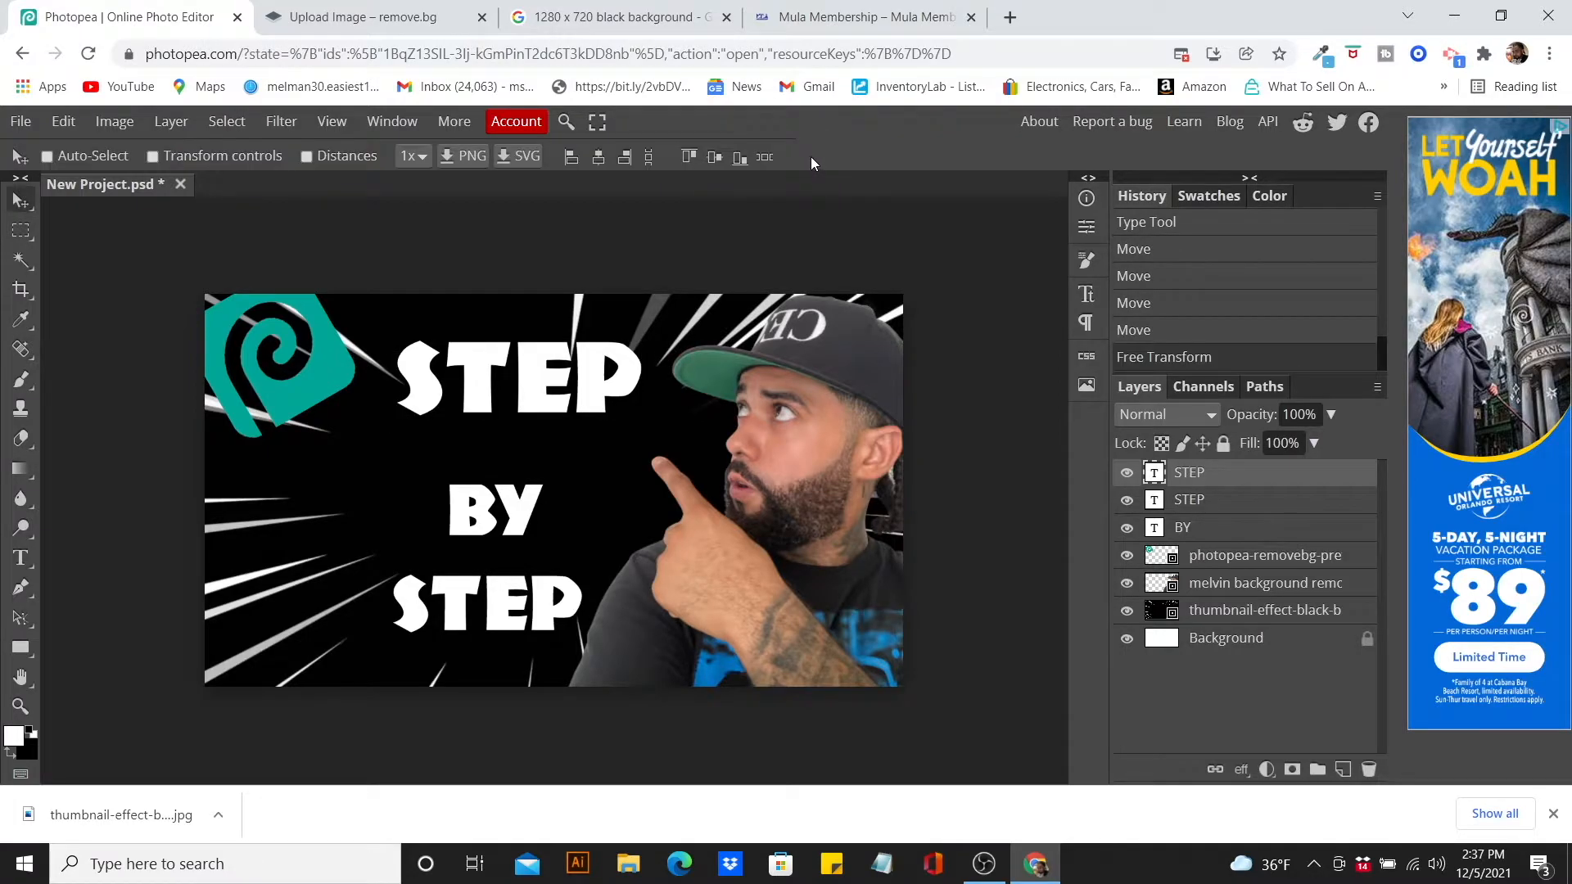
pyautogui.moveTo(547, 367); pyautogui.dragTo(531, 381)
# - Enlarge the BY text to about 144%, center it between the two STEP lines, and nudge the upper STEP text into alignment above it
pyautogui.click(1250, 531)
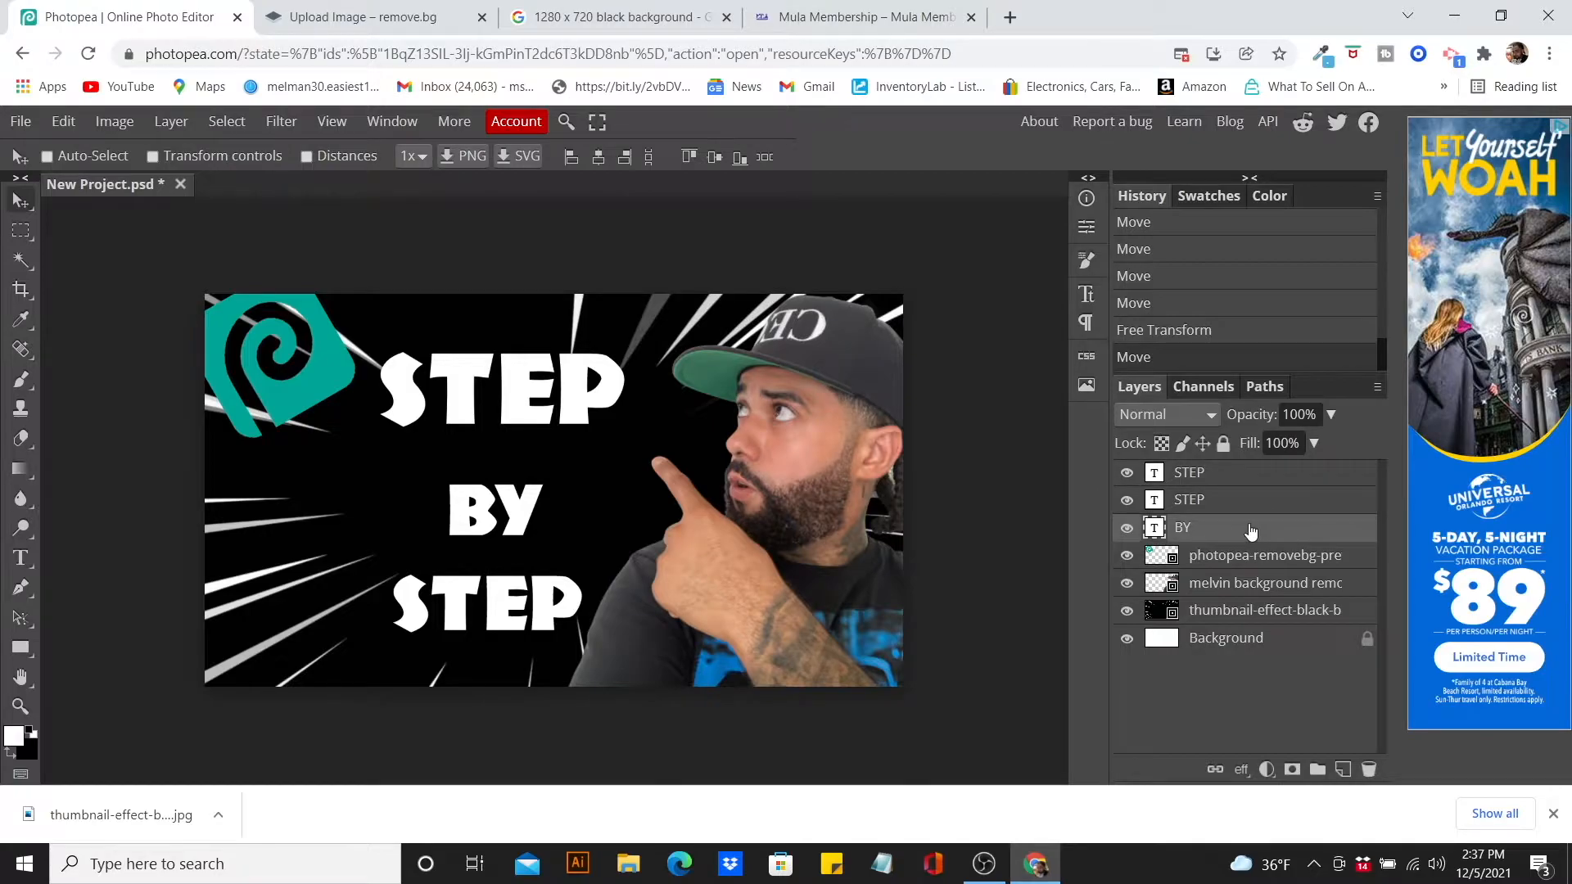
pyautogui.click(66, 121)
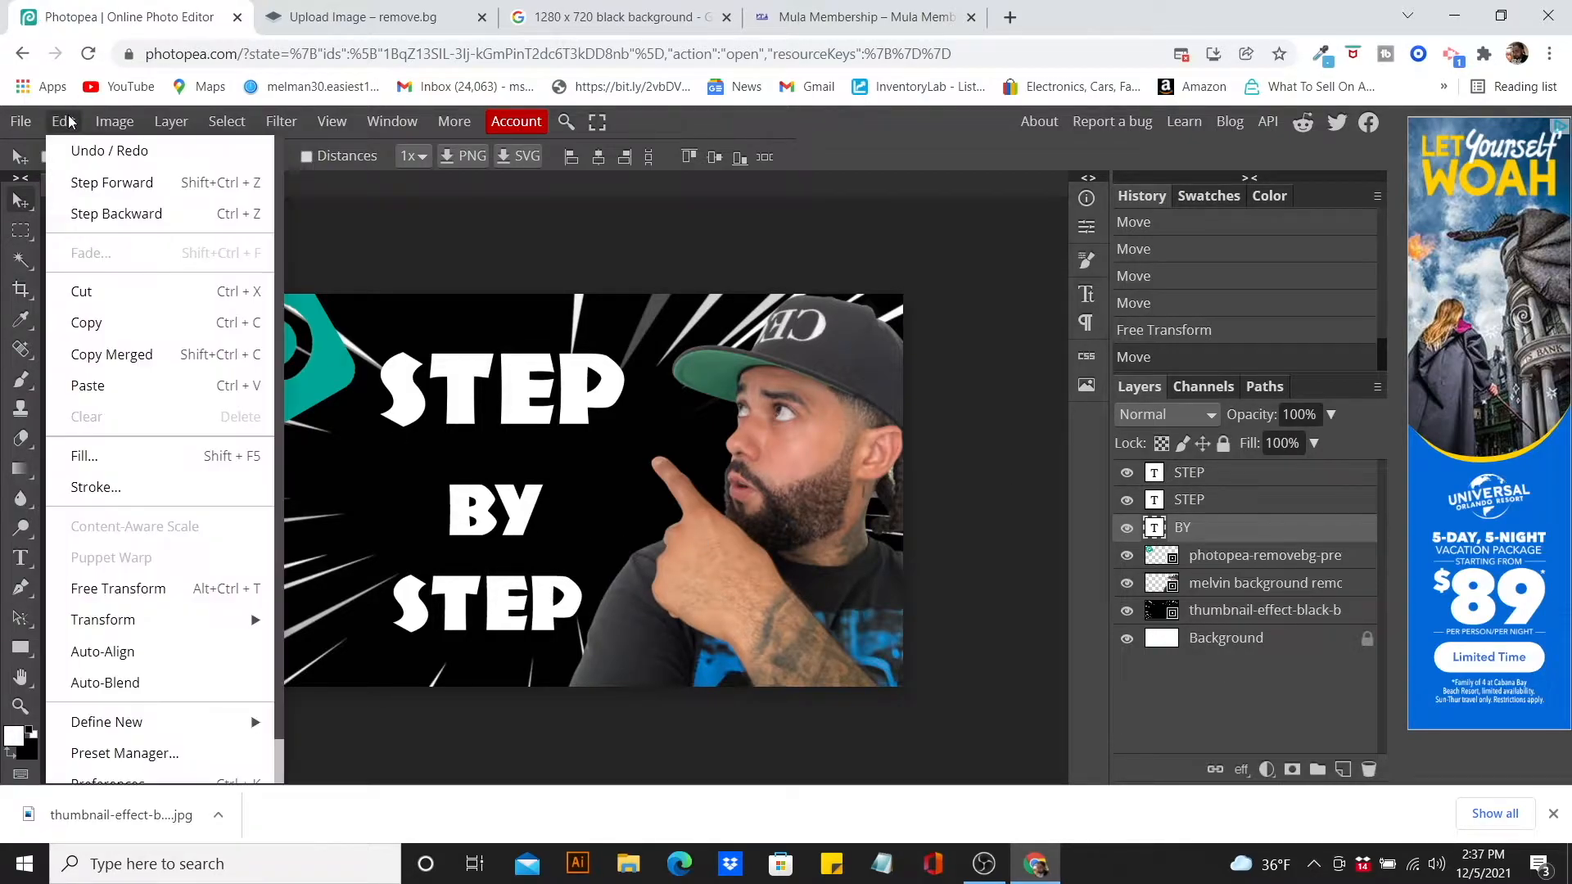
pyautogui.click(118, 590)
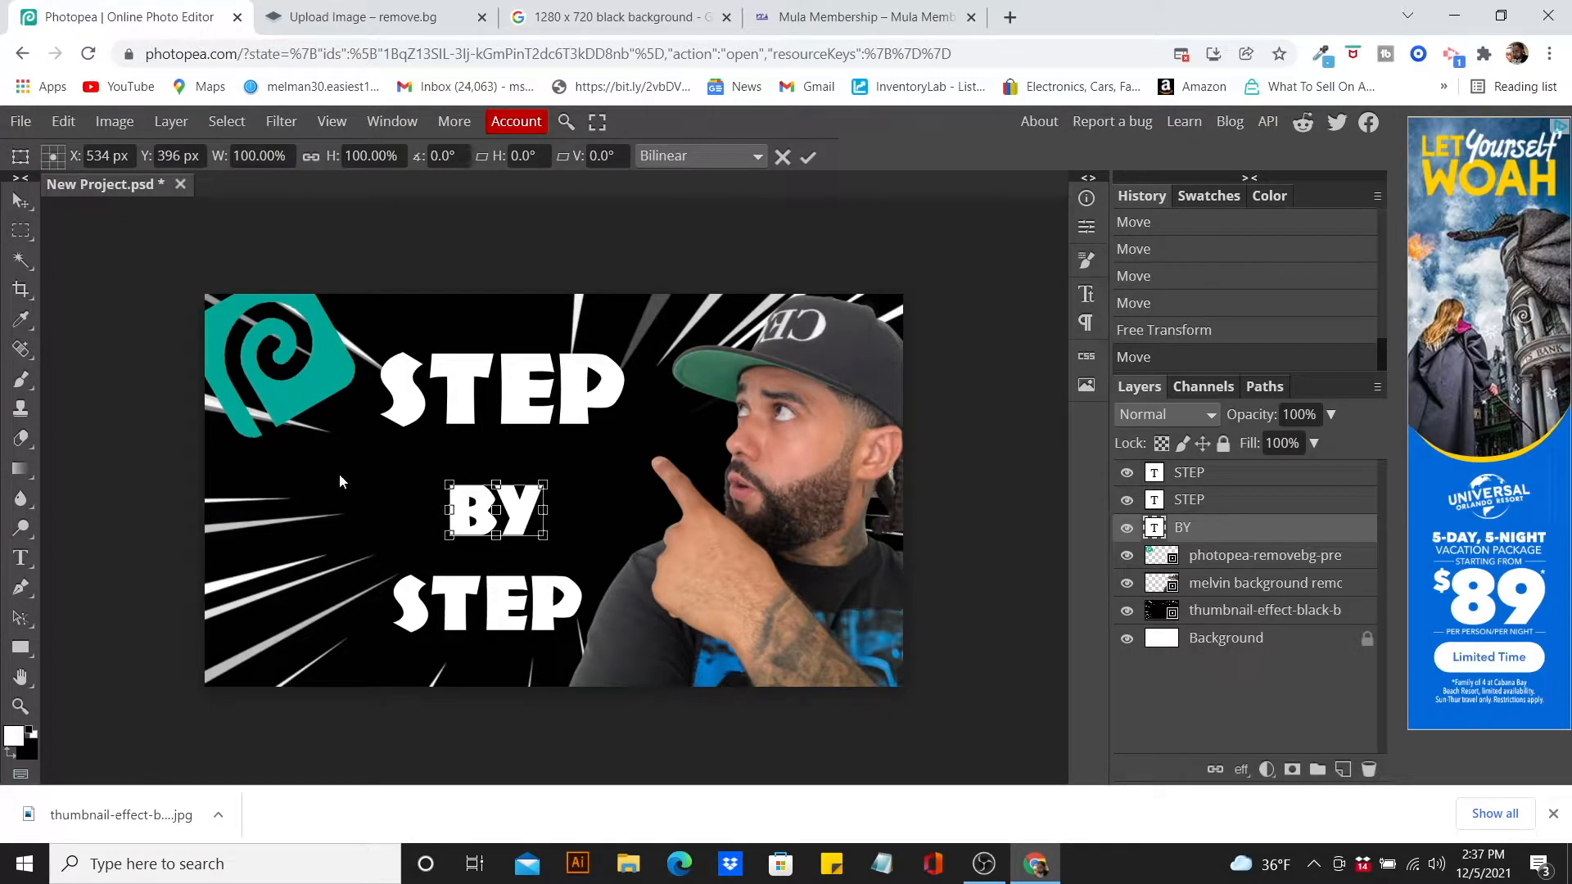
pyautogui.moveTo(544, 482); pyautogui.dragTo(584, 462)
pyautogui.press('shift')
pyautogui.press('shift')
pyautogui.press('shift')
pyautogui.press('shift')
pyautogui.press('shift')
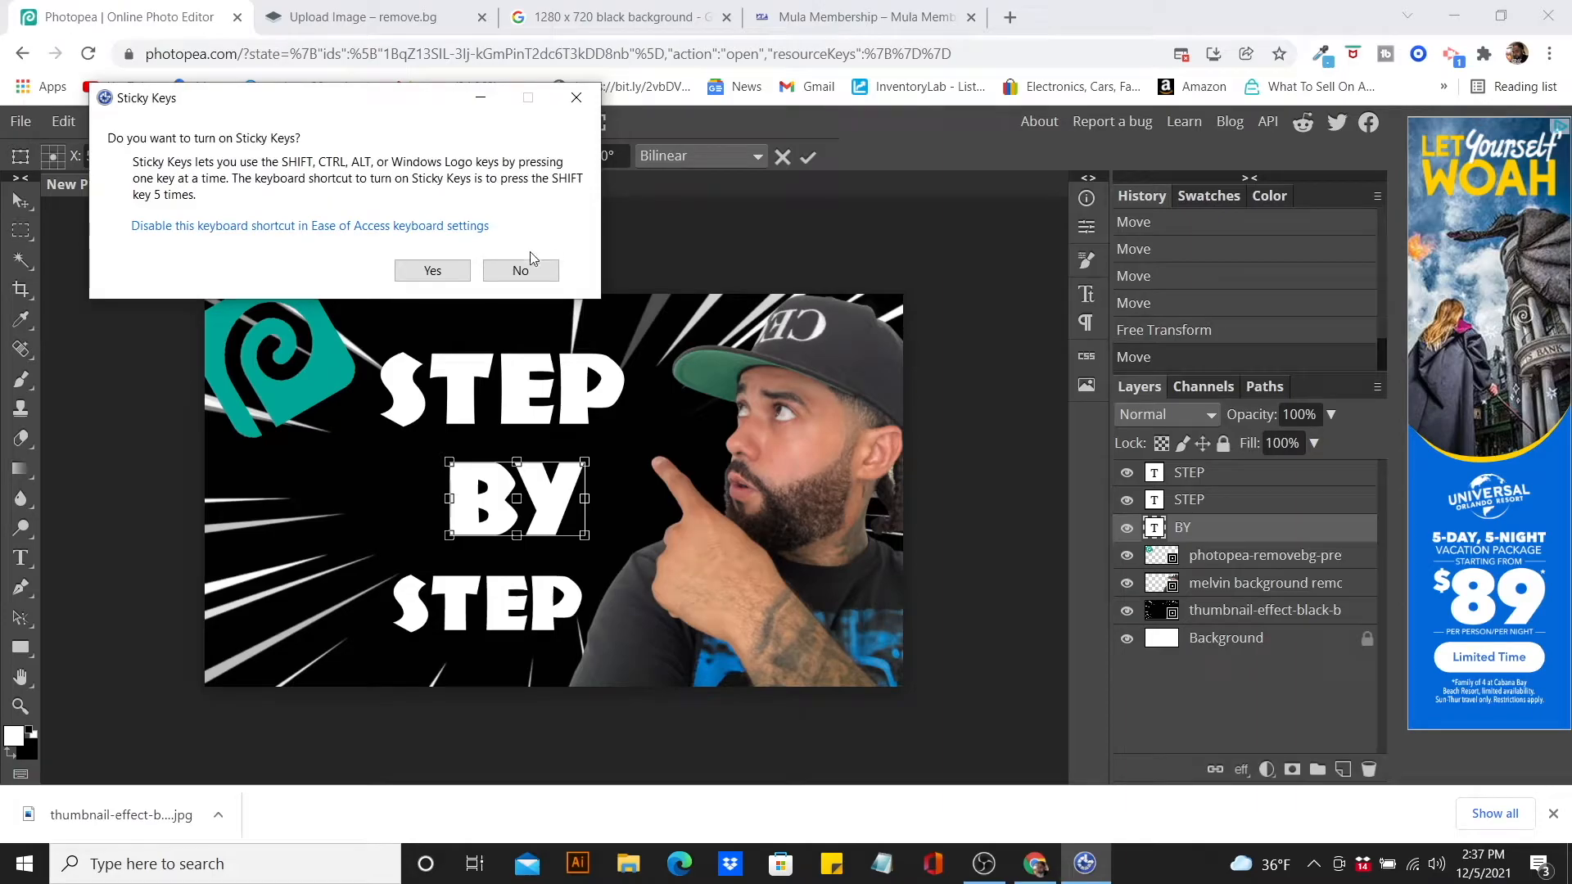
pyautogui.click(528, 273)
pyautogui.moveTo(513, 514); pyautogui.dragTo(492, 516)
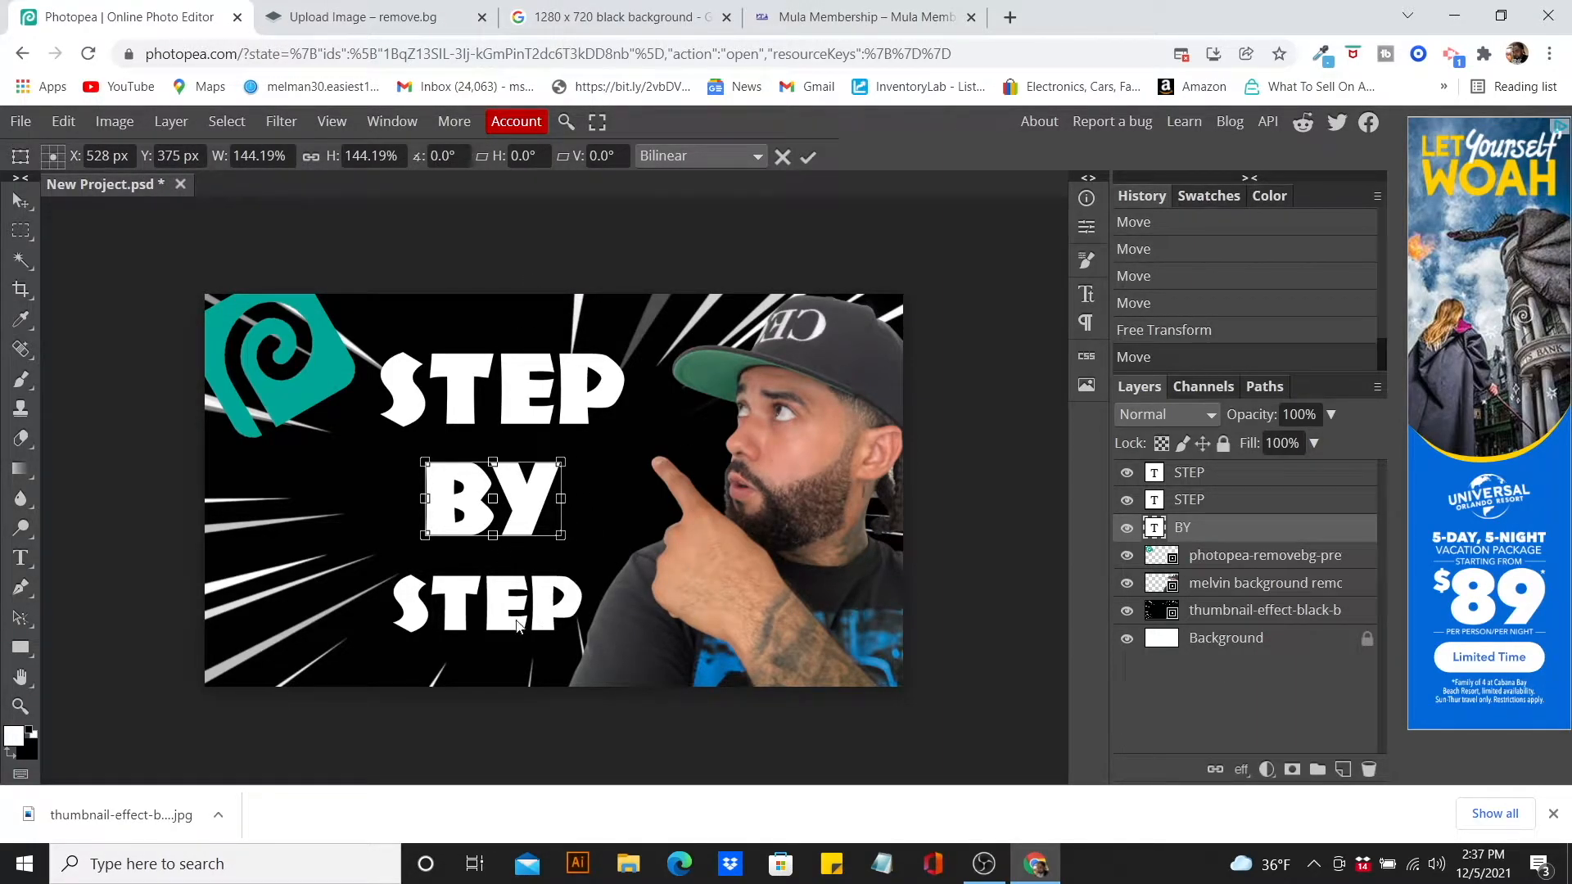
pyautogui.click(1163, 475)
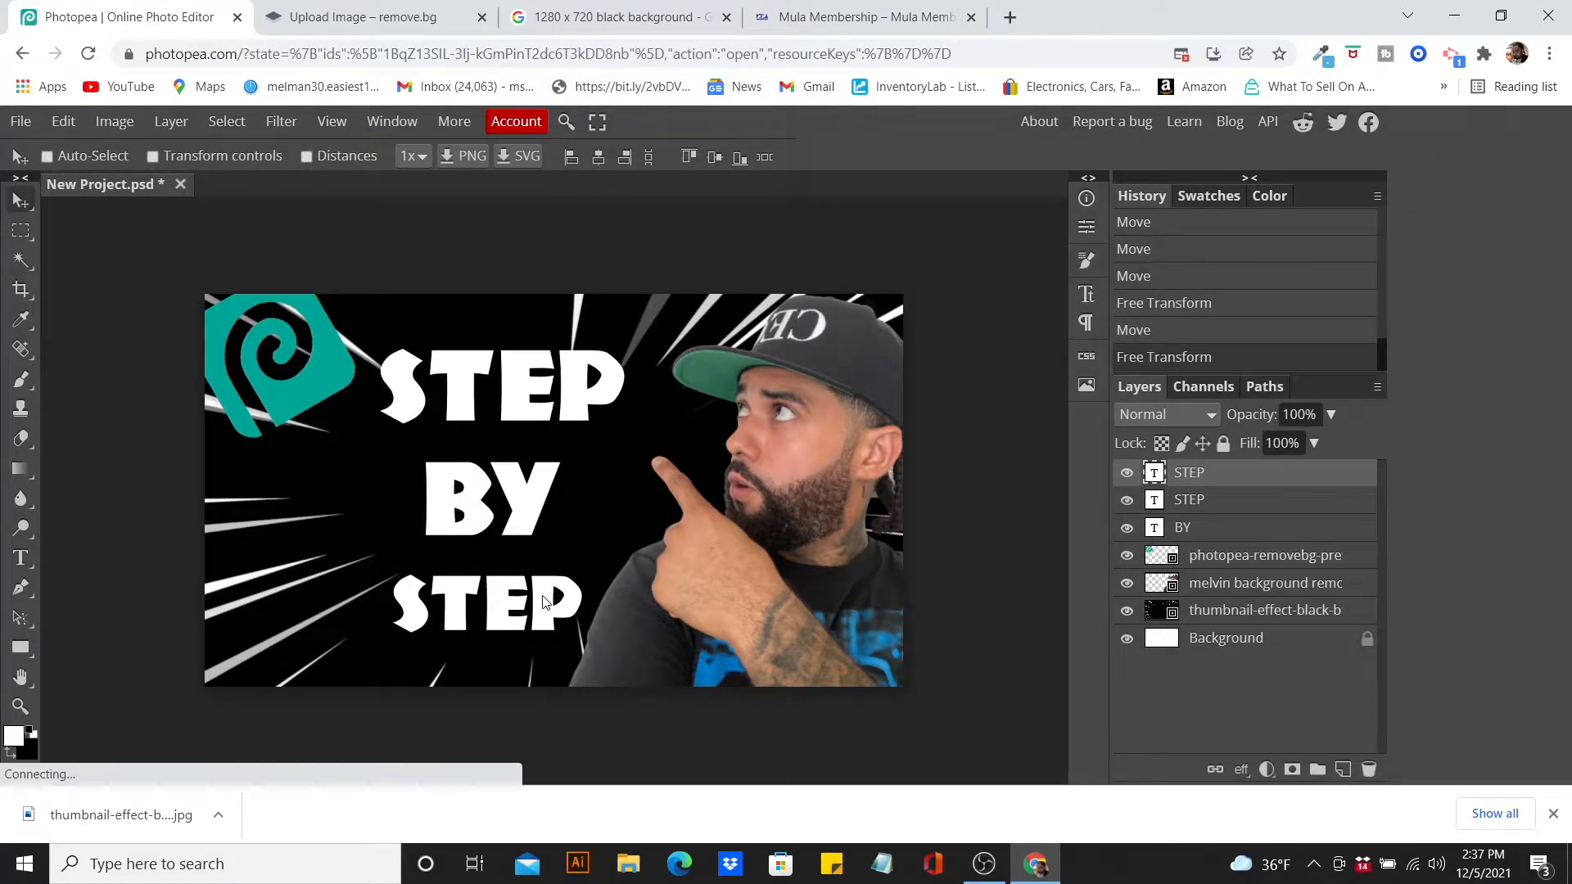
pyautogui.moveTo(545, 602); pyautogui.dragTo(547, 602)
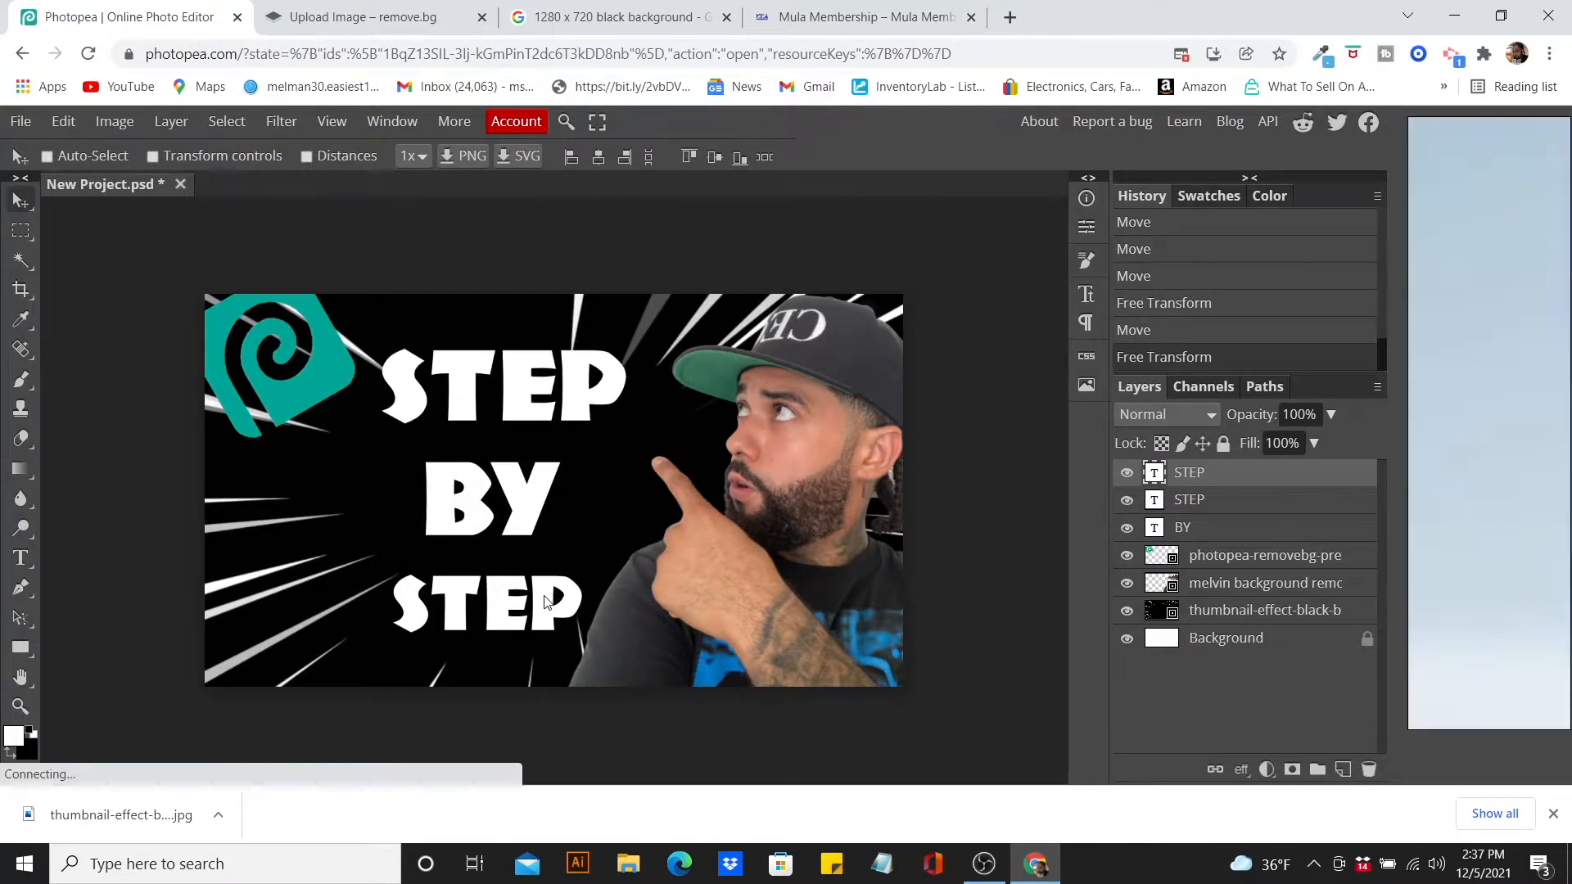
# - Enlarge the lower STEP text to about 130% with Free Transform and move it down and left, clear of the portrait's shoulder
pyautogui.click(1231, 501)
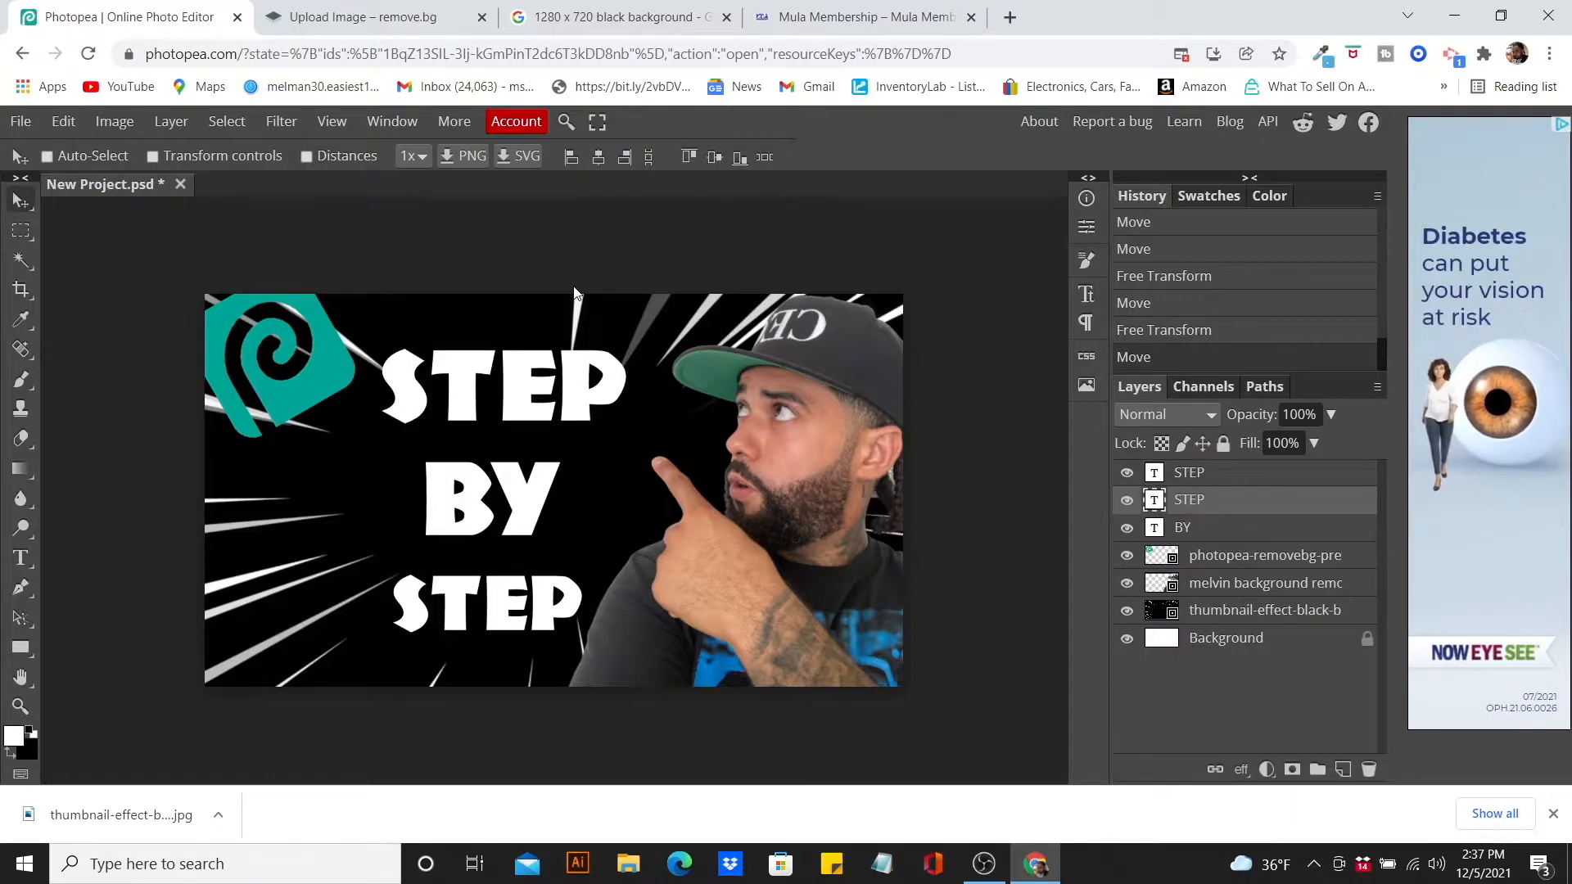
pyautogui.click(63, 122)
pyautogui.click(99, 582)
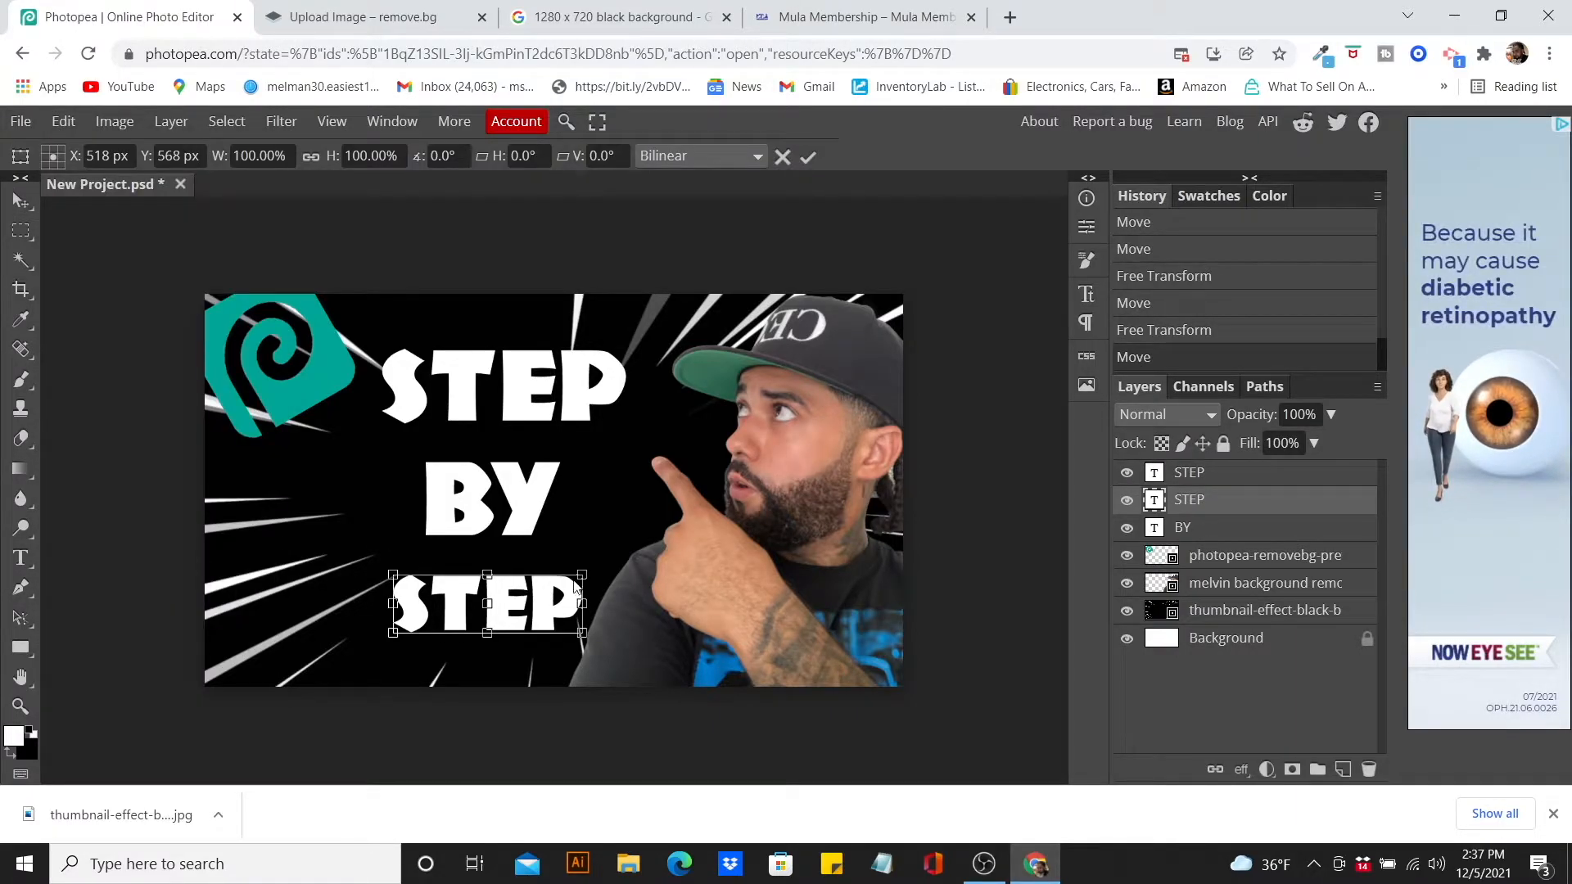
pyautogui.moveTo(583, 576); pyautogui.dragTo(637, 556)
pyautogui.moveTo(516, 596)
pyautogui.mouseDown()
pyautogui.moveTo(463, 603)
pyautogui.moveTo(519, 595)
pyautogui.mouseUp()
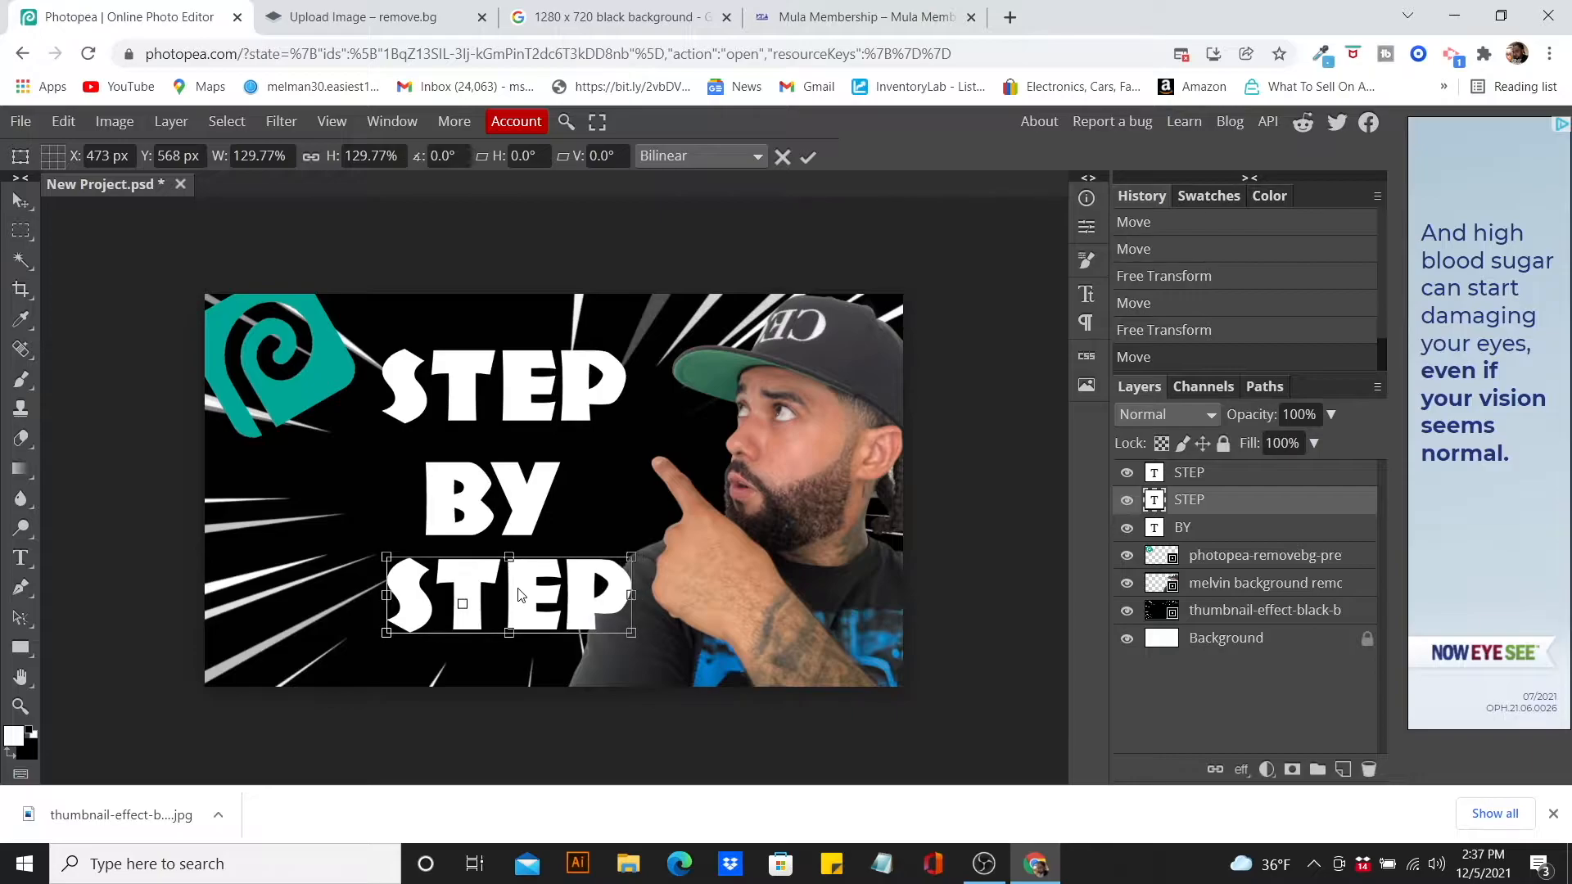
pyautogui.click(20, 202)
pyautogui.moveTo(573, 625); pyautogui.dragTo(525, 651)
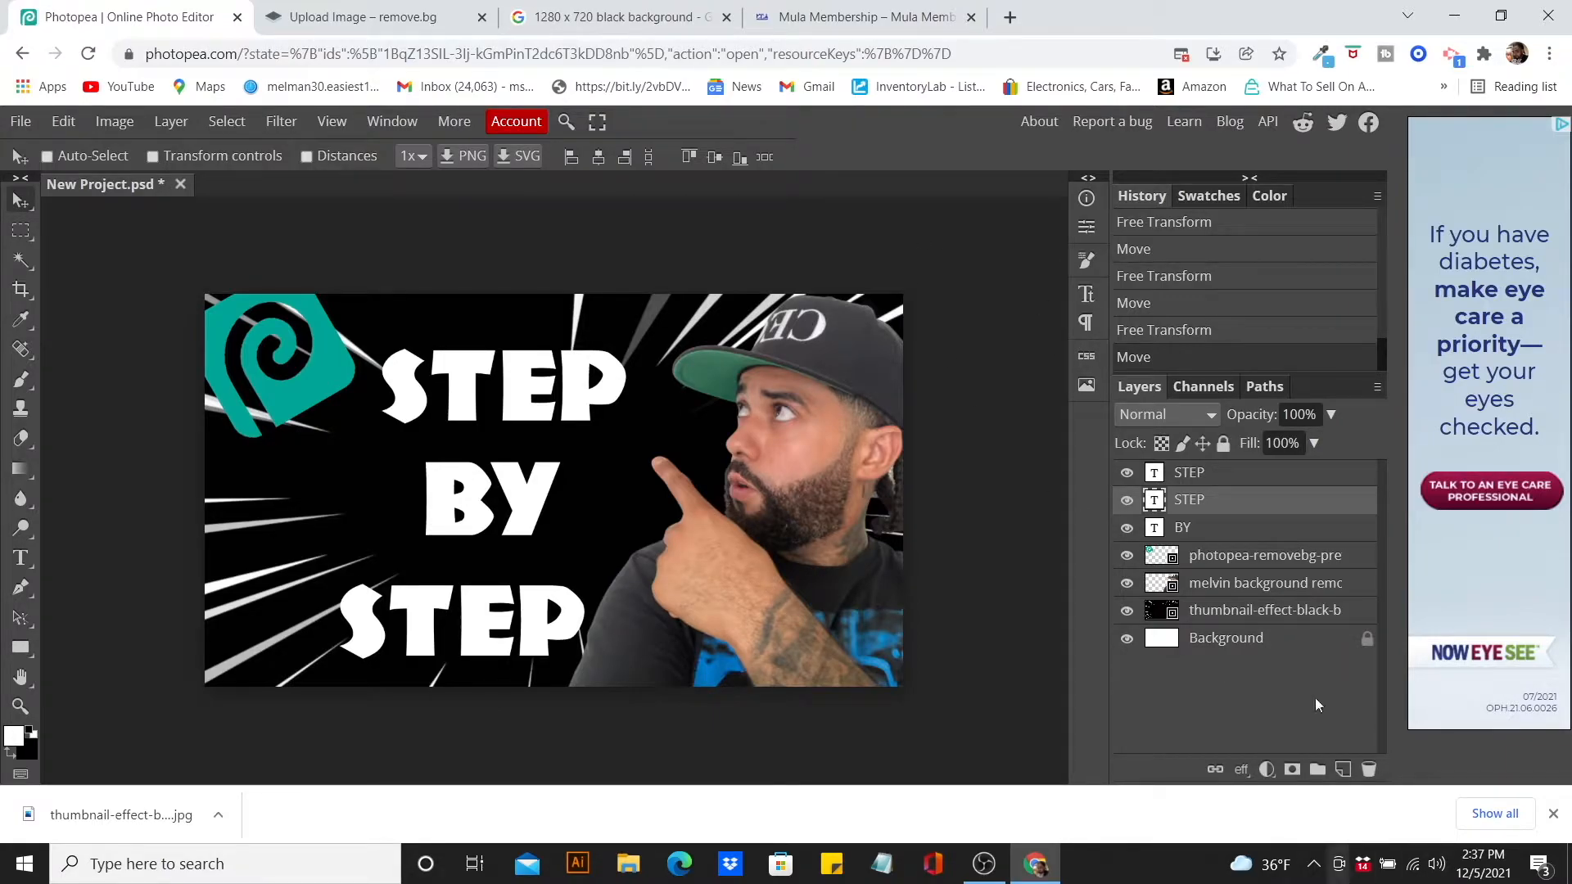
# - Apply a Gaussian Blur with a 6.8 px radius to the black burst background layer
pyautogui.click(1322, 626)
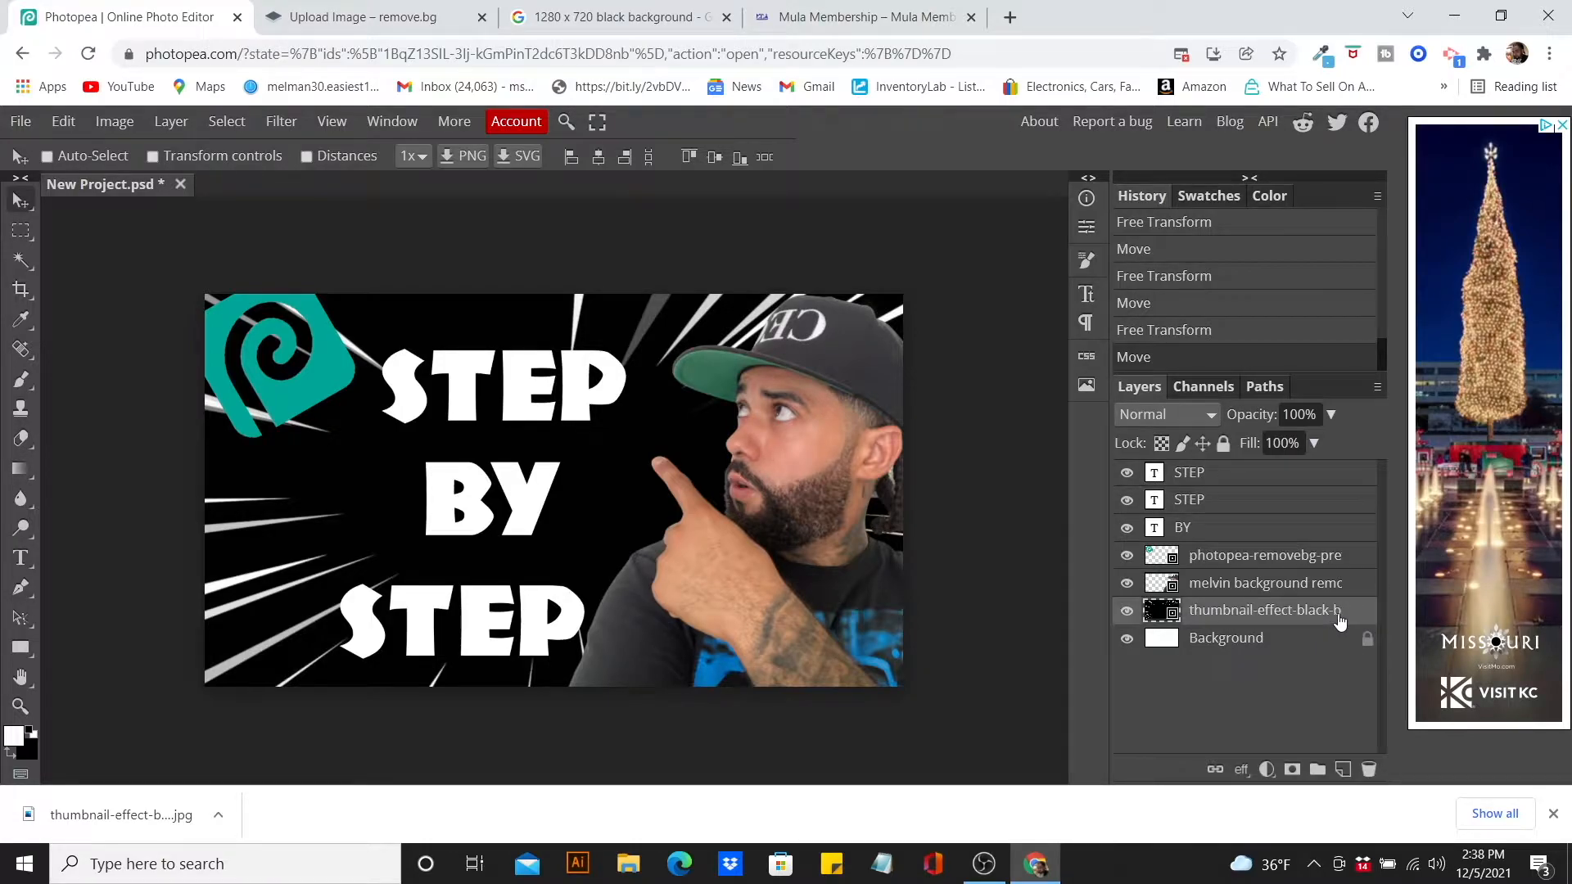
pyautogui.click(282, 127)
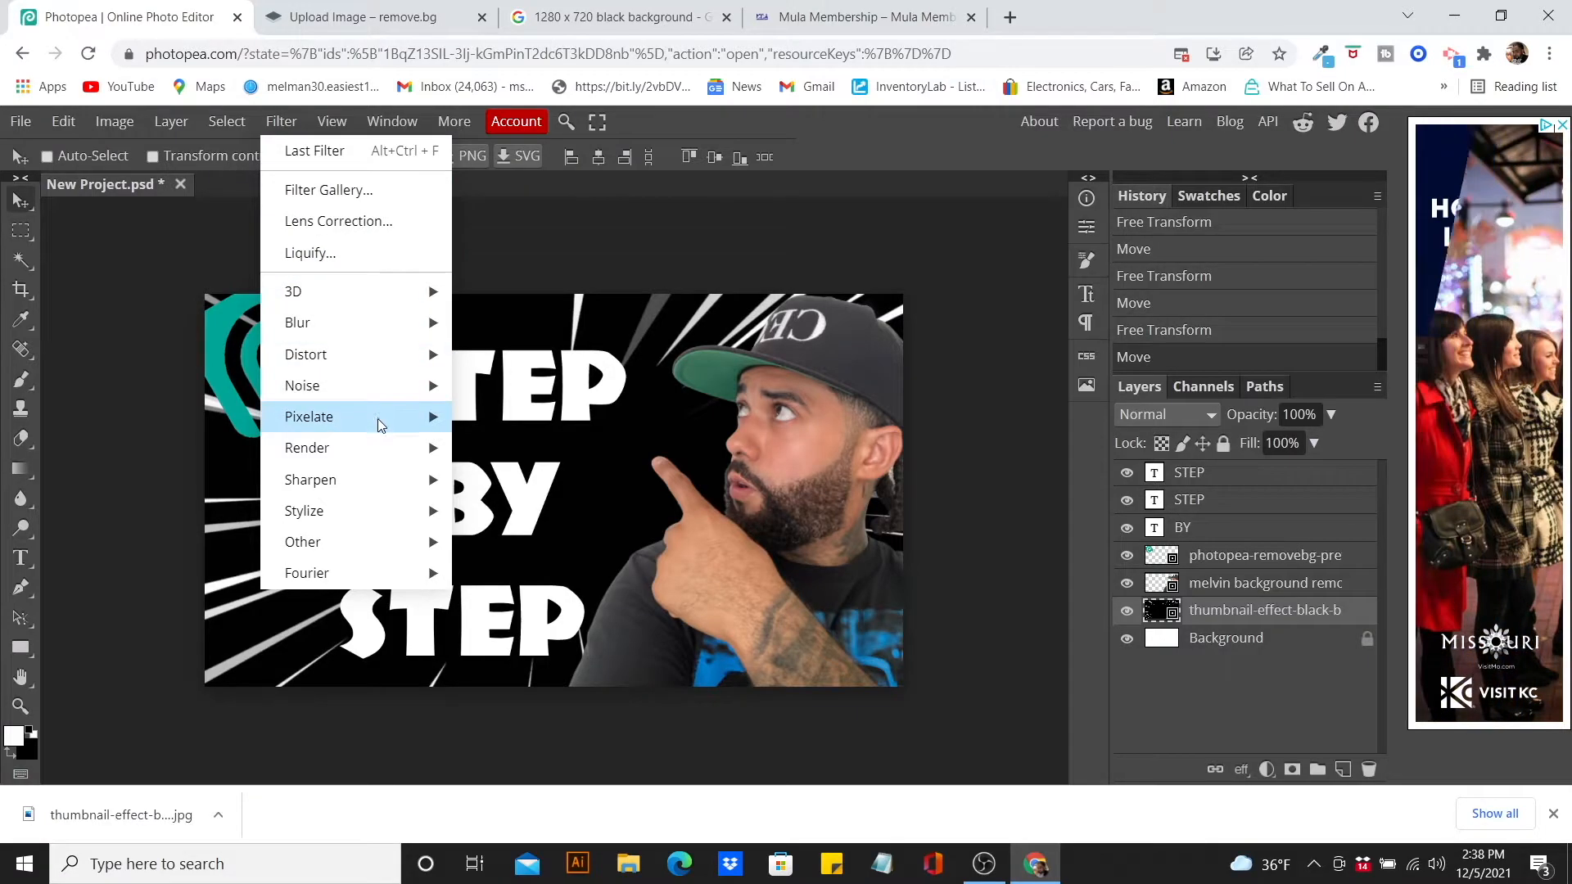
pyautogui.moveTo(401, 324)
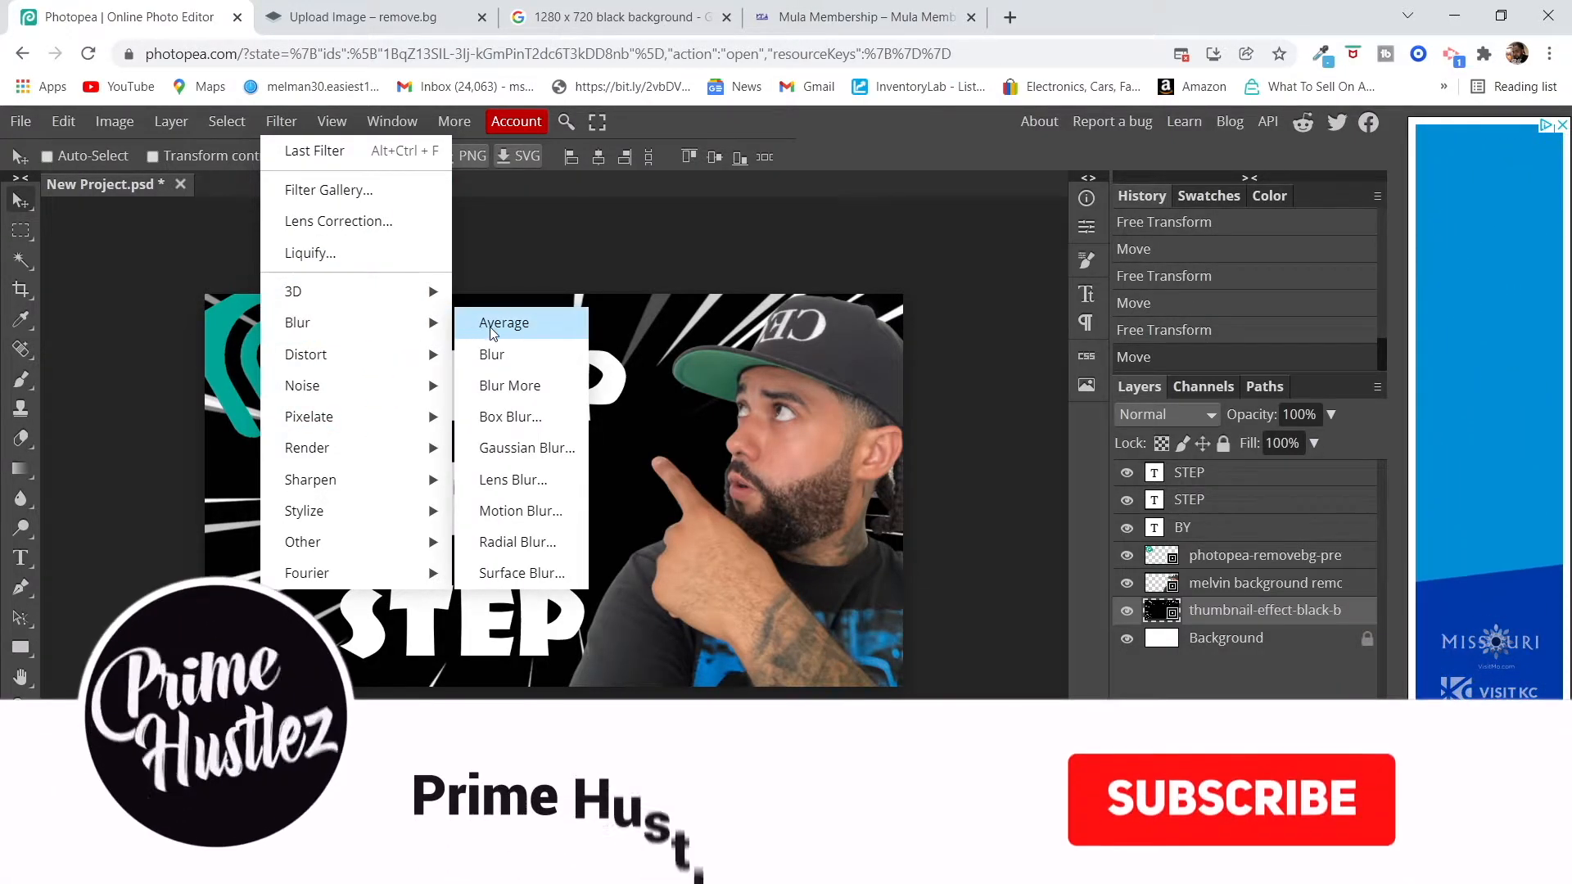
pyautogui.click(510, 452)
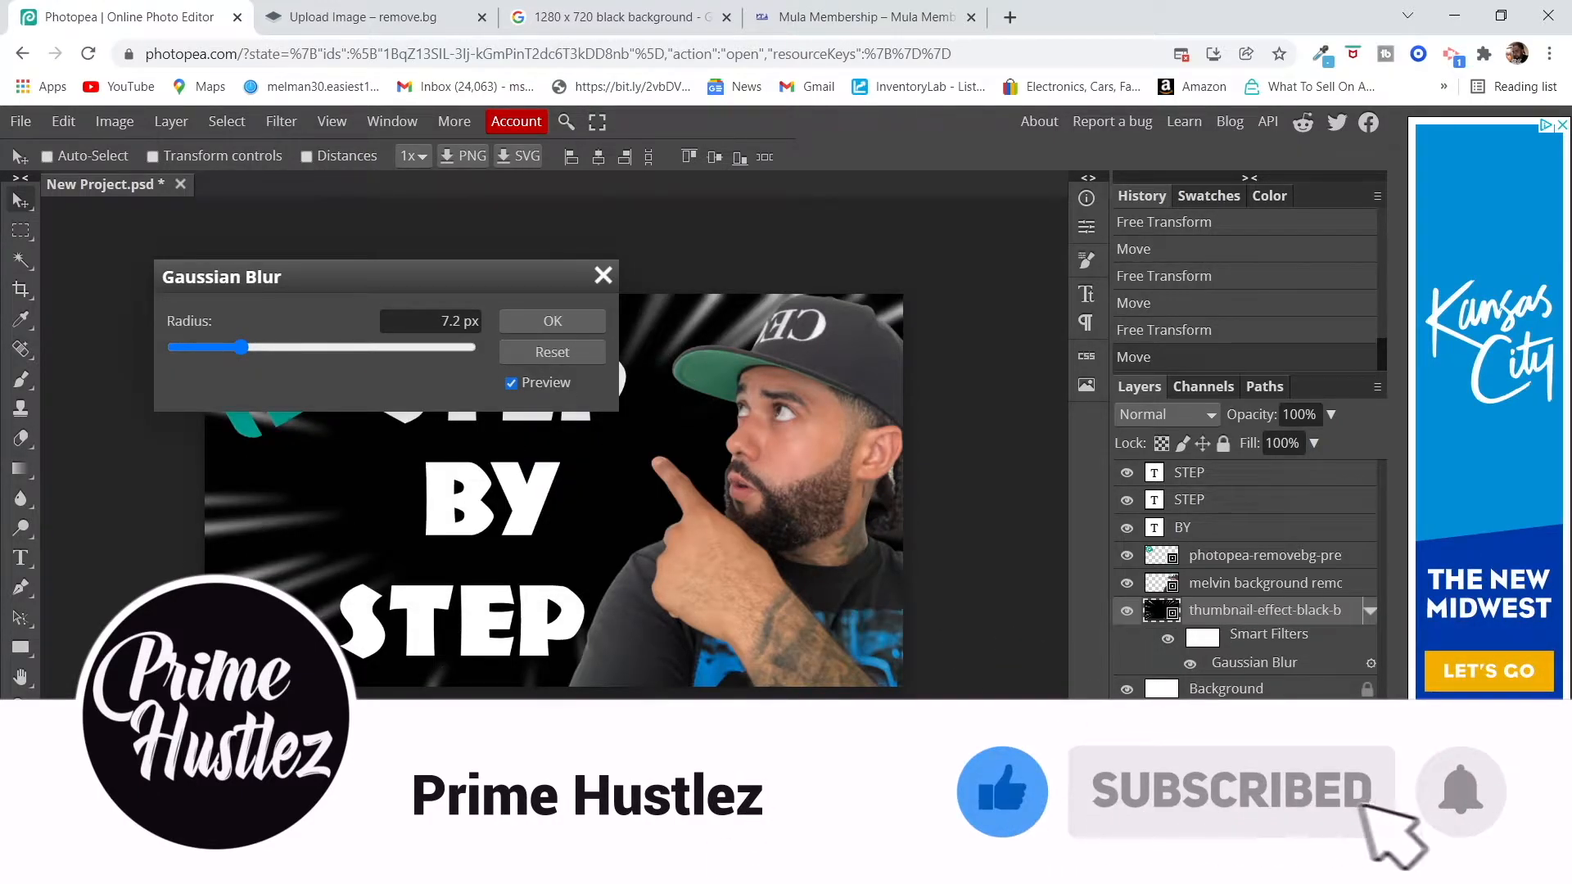
pyautogui.moveTo(239, 349)
pyautogui.mouseDown()
pyautogui.moveTo(215, 358)
pyautogui.moveTo(313, 347)
pyautogui.moveTo(239, 355)
pyautogui.mouseUp()
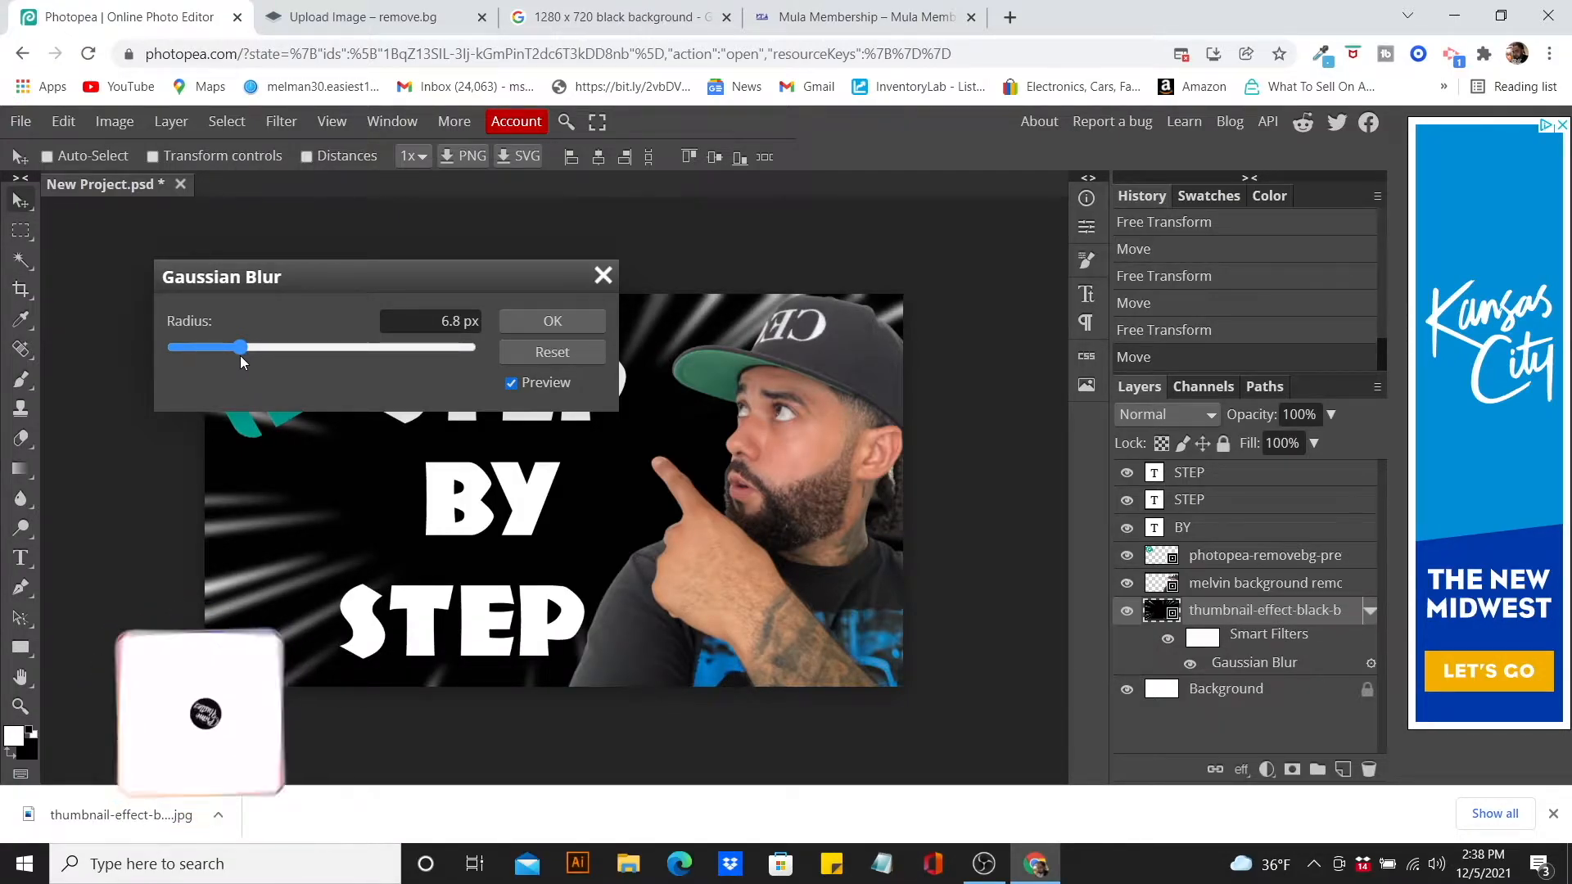
pyautogui.moveTo(239, 355); pyautogui.dragTo(239, 357)
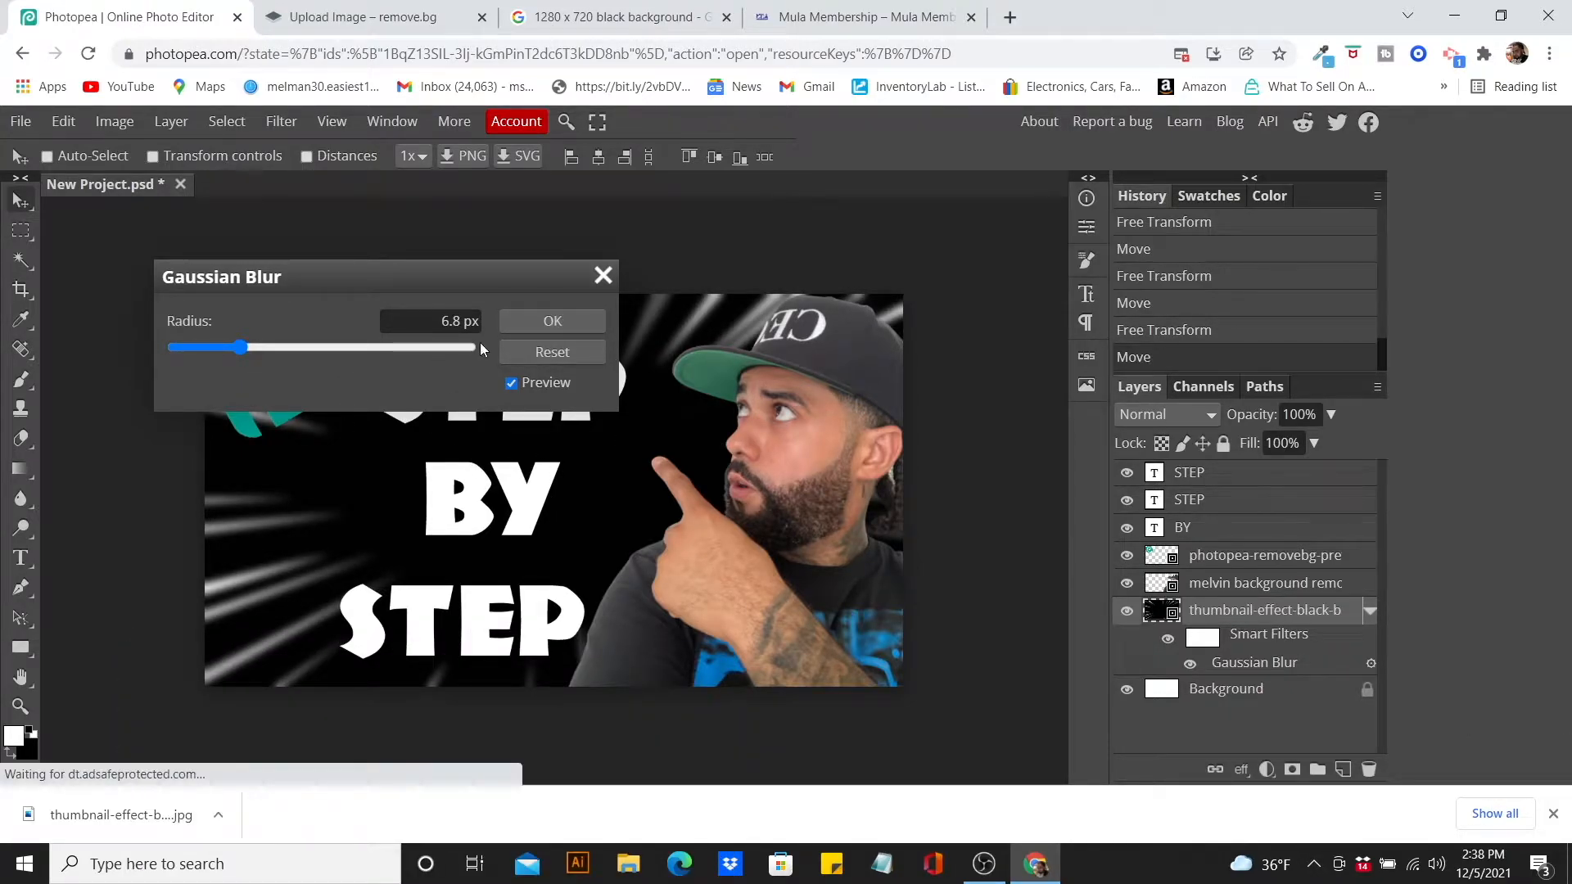
pyautogui.click(553, 321)
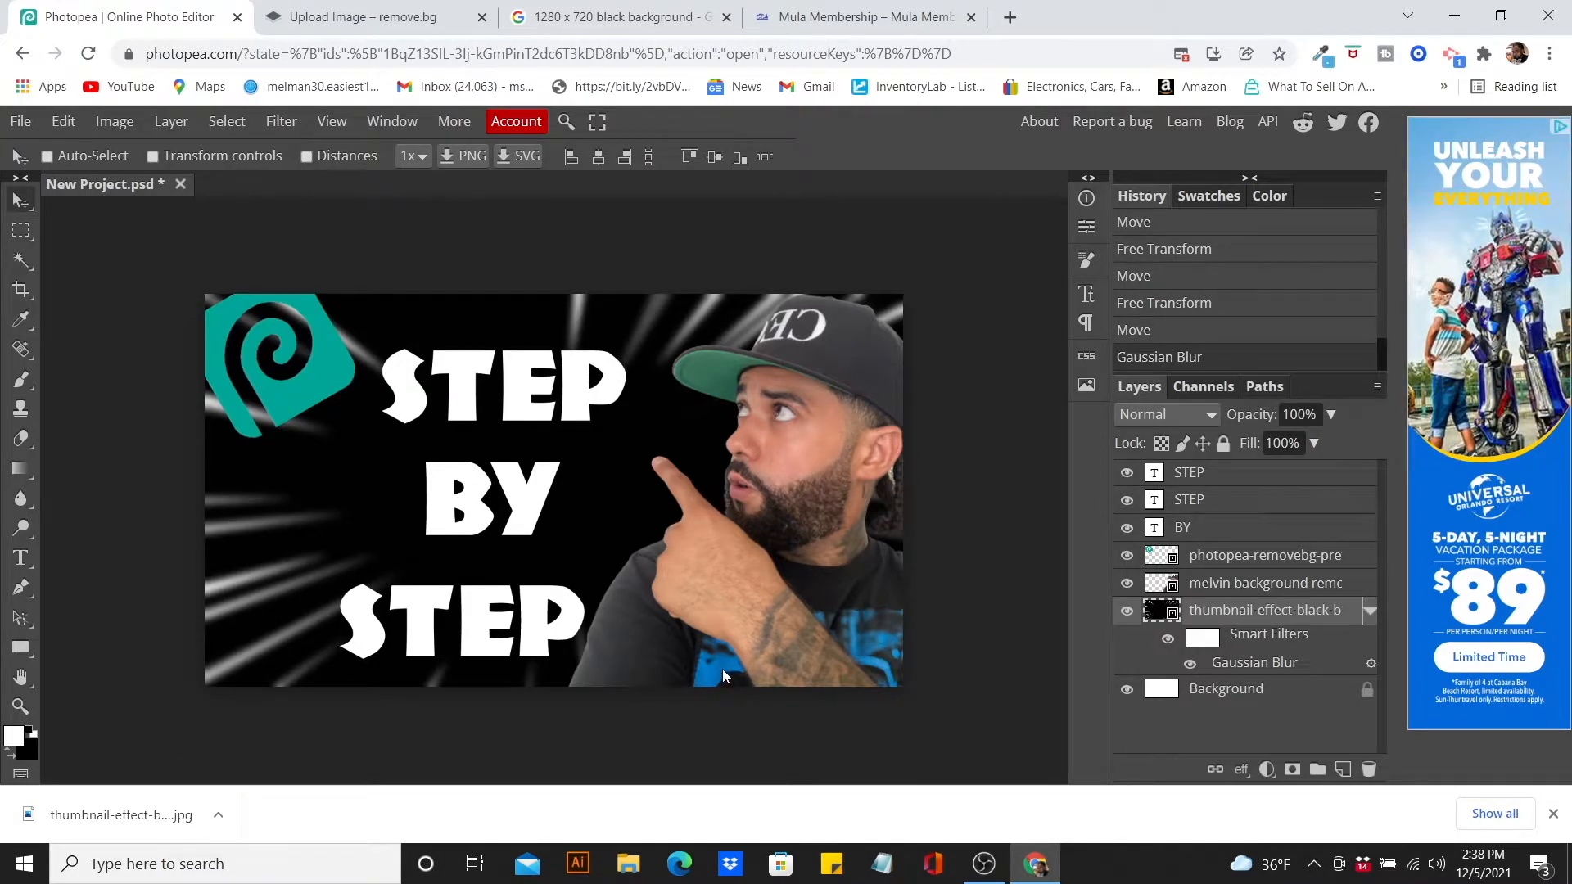
# - Add a white (ffffff) outside stroke of about 9 px to the Photopea logo layer
pyautogui.doubleClick(334, 378)
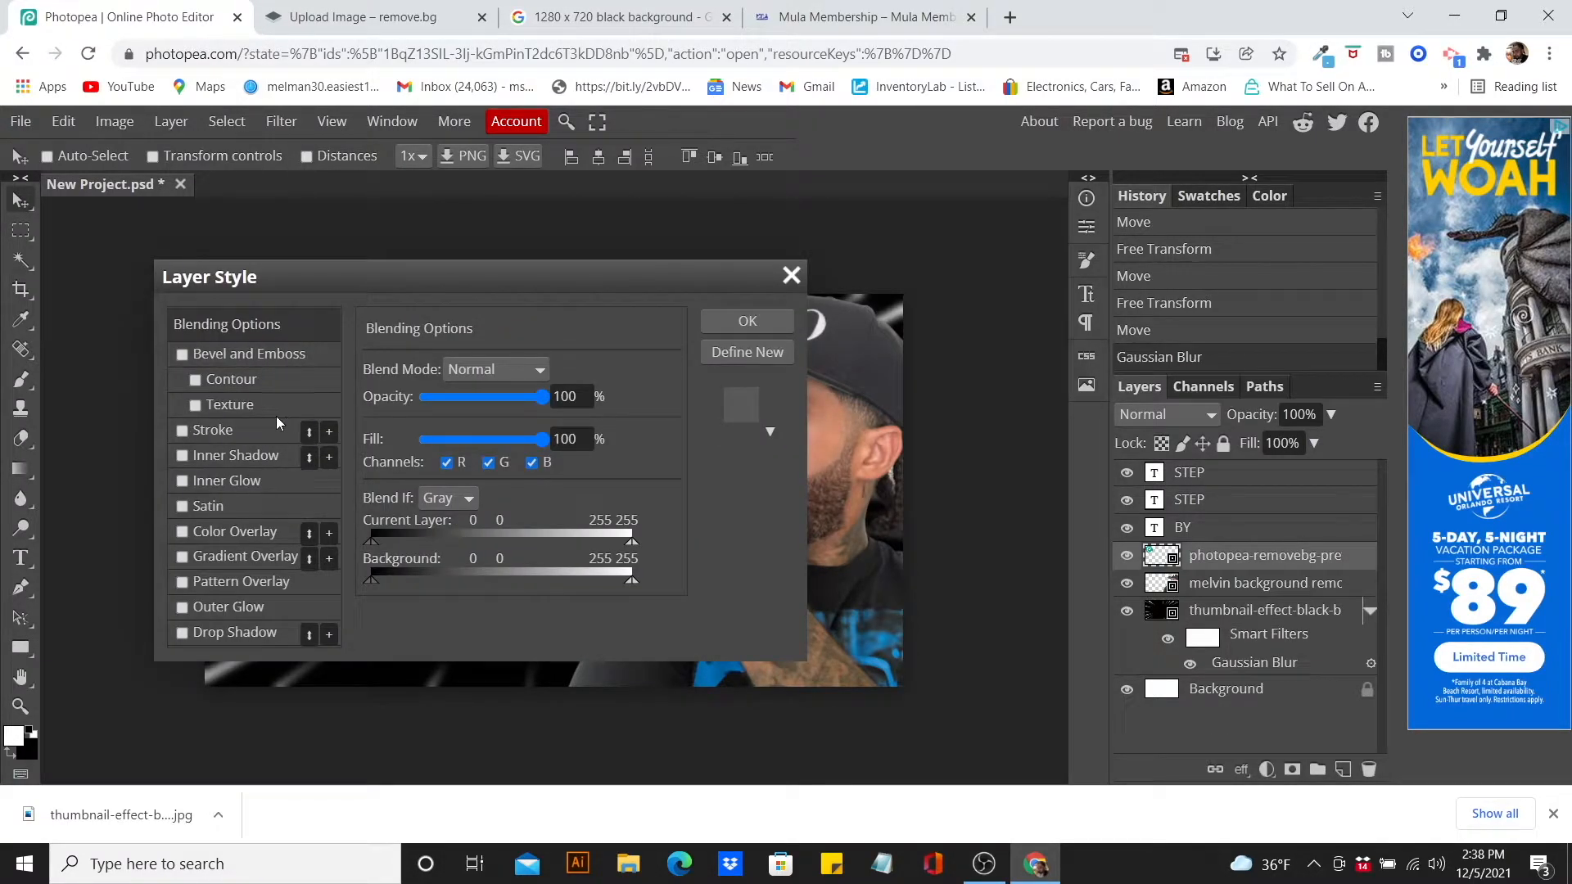
pyautogui.click(791, 276)
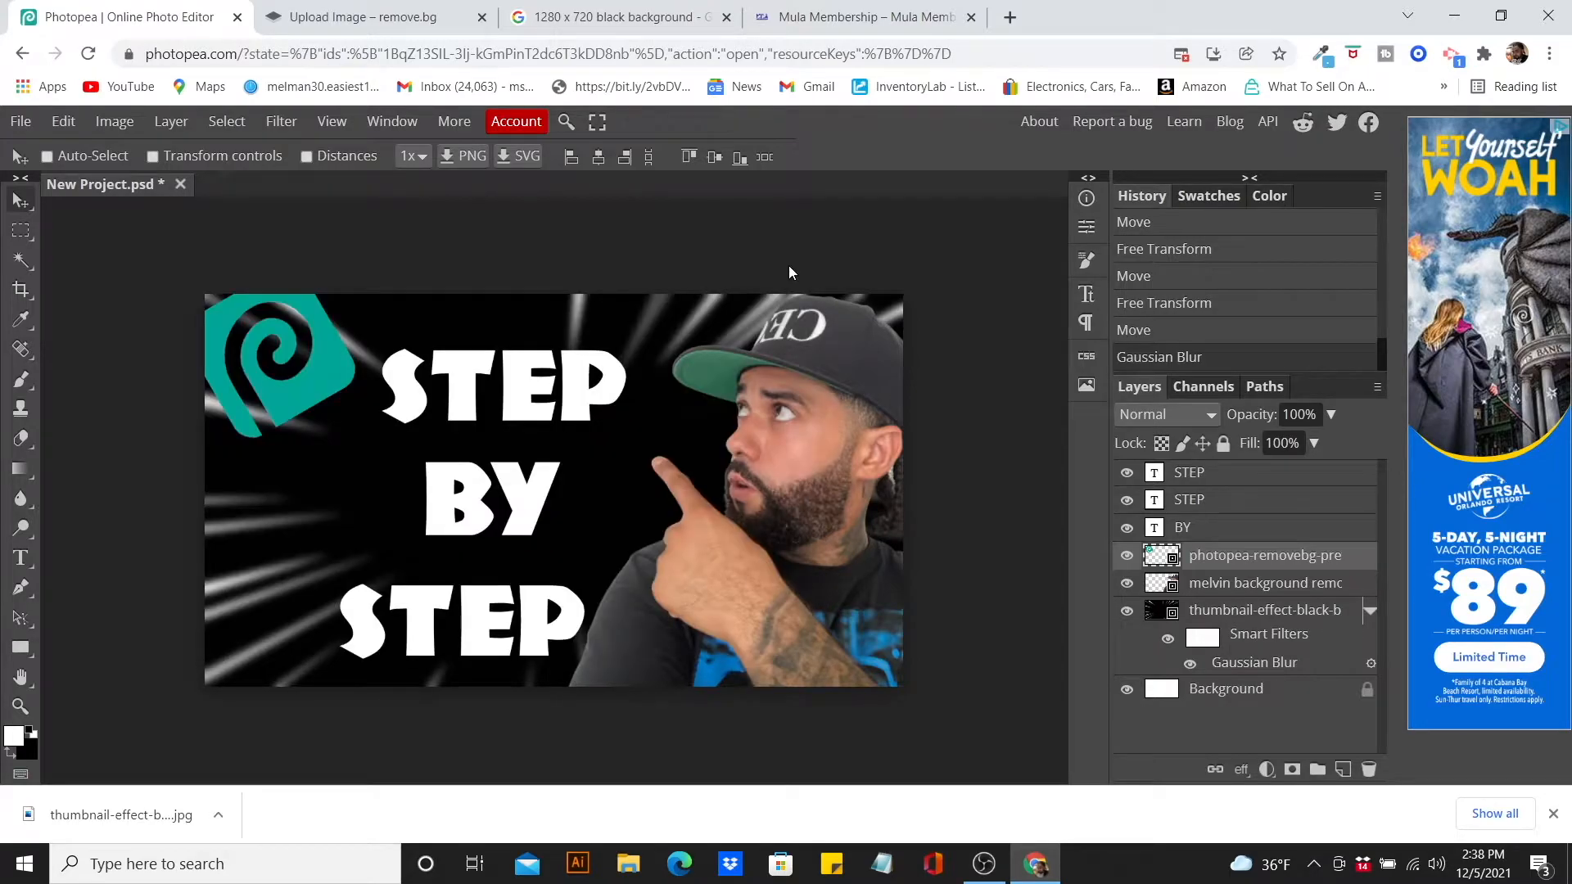
pyautogui.doubleClick(1371, 558)
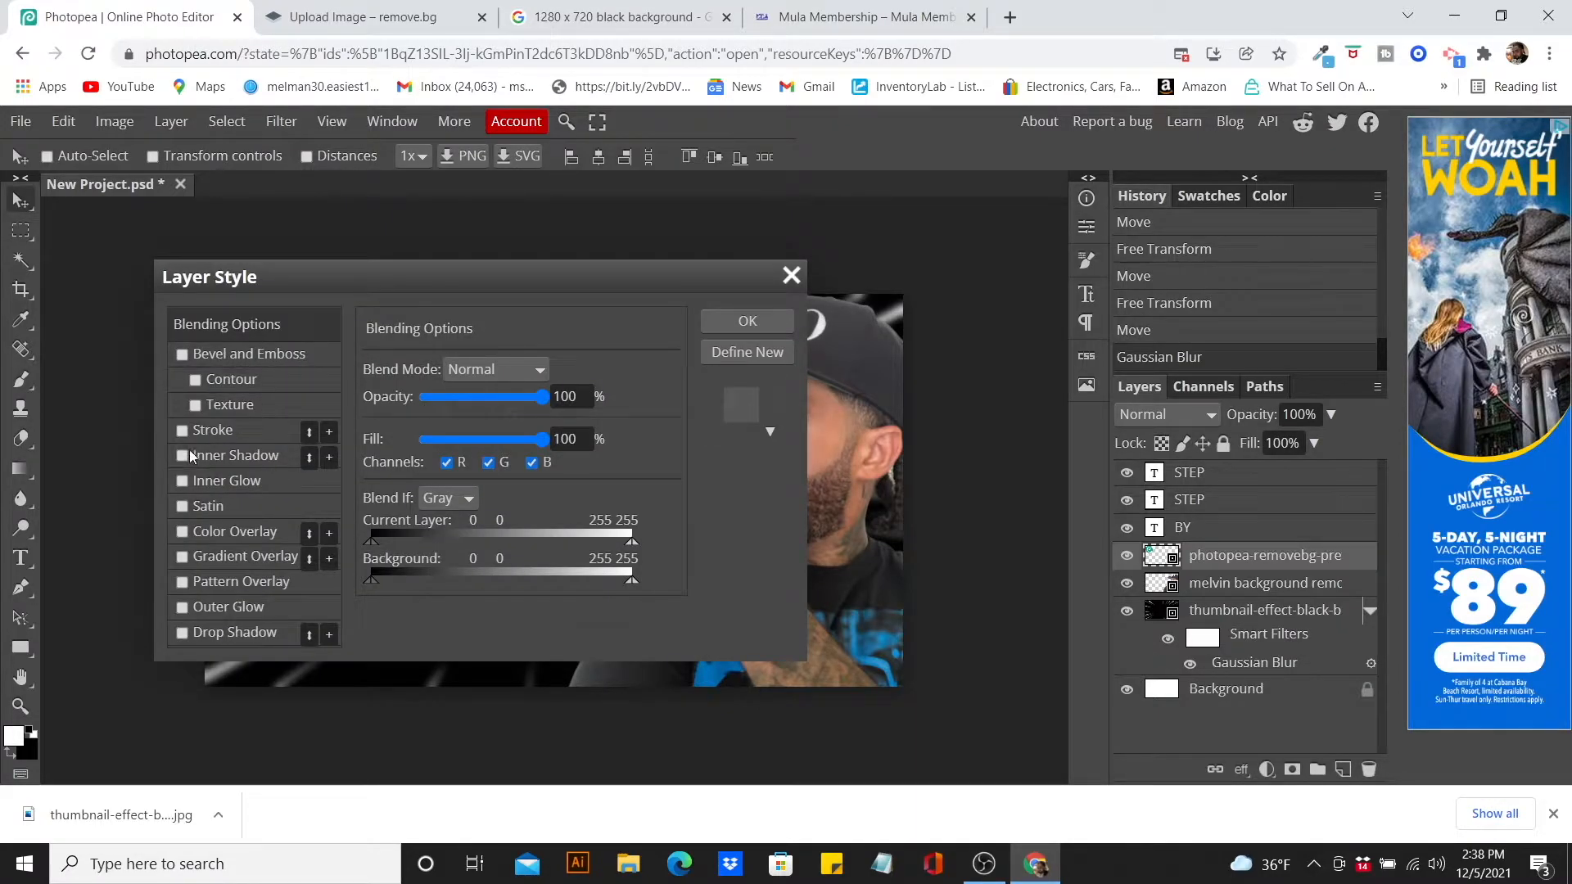
pyautogui.click(251, 433)
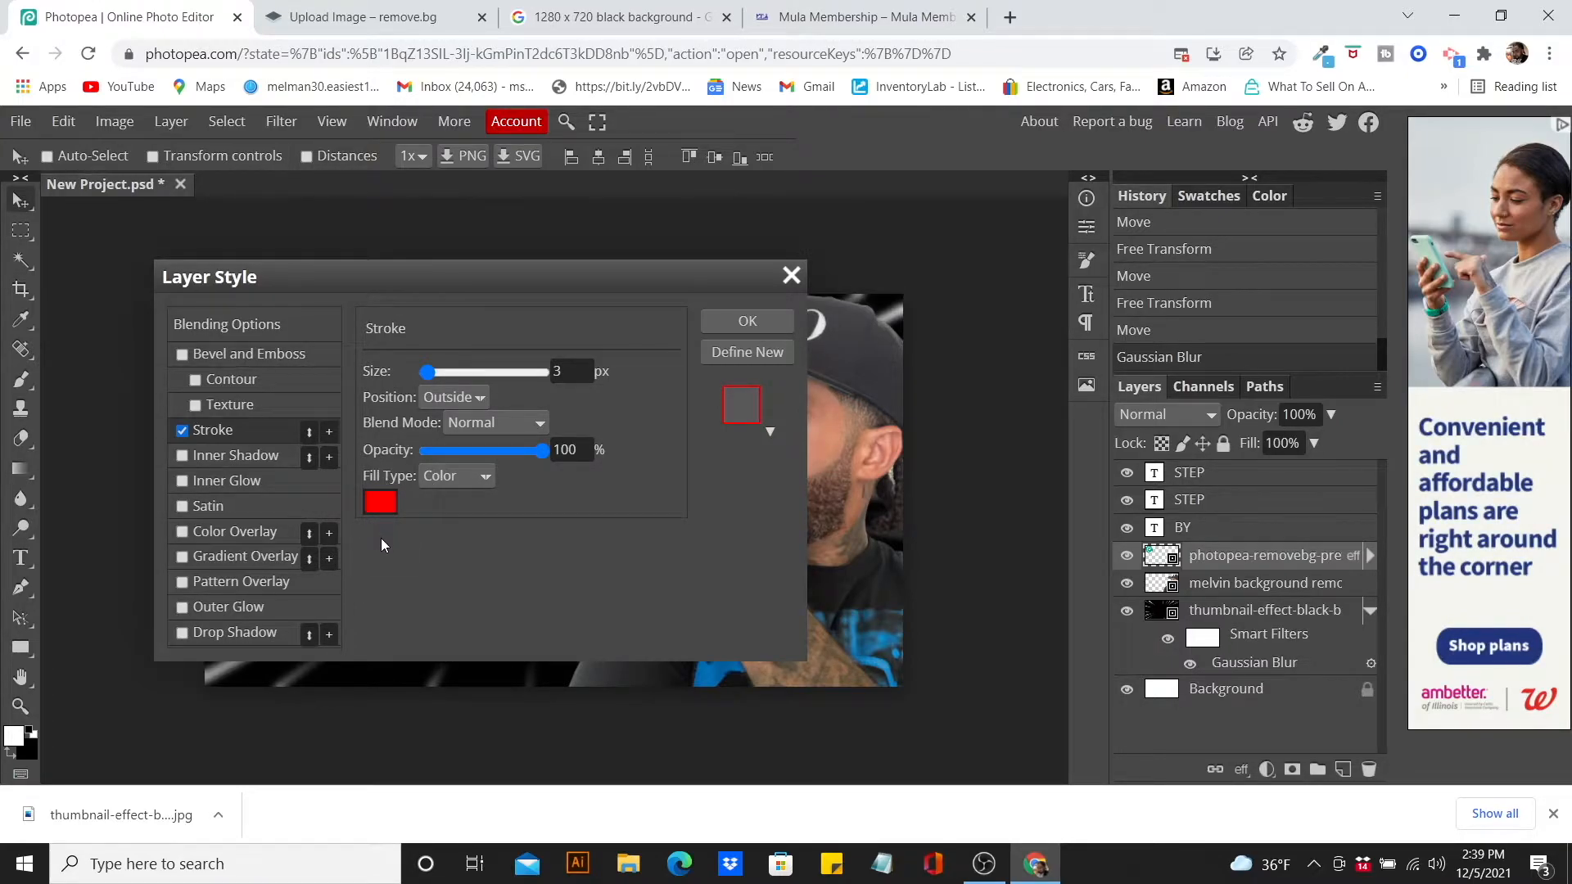
pyautogui.click(382, 502)
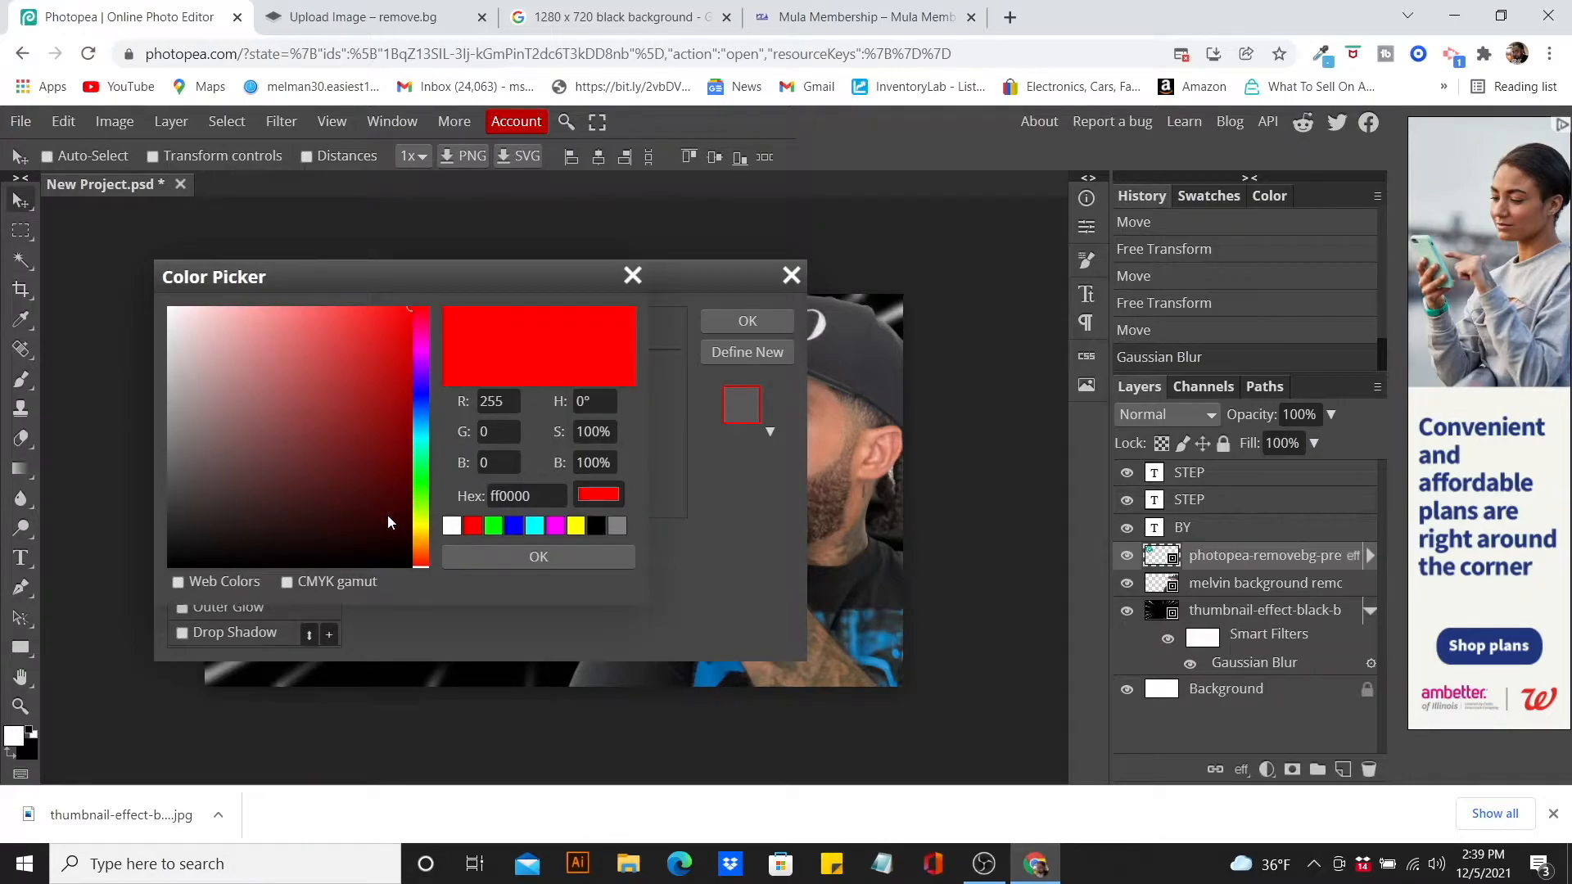
pyautogui.click(450, 527)
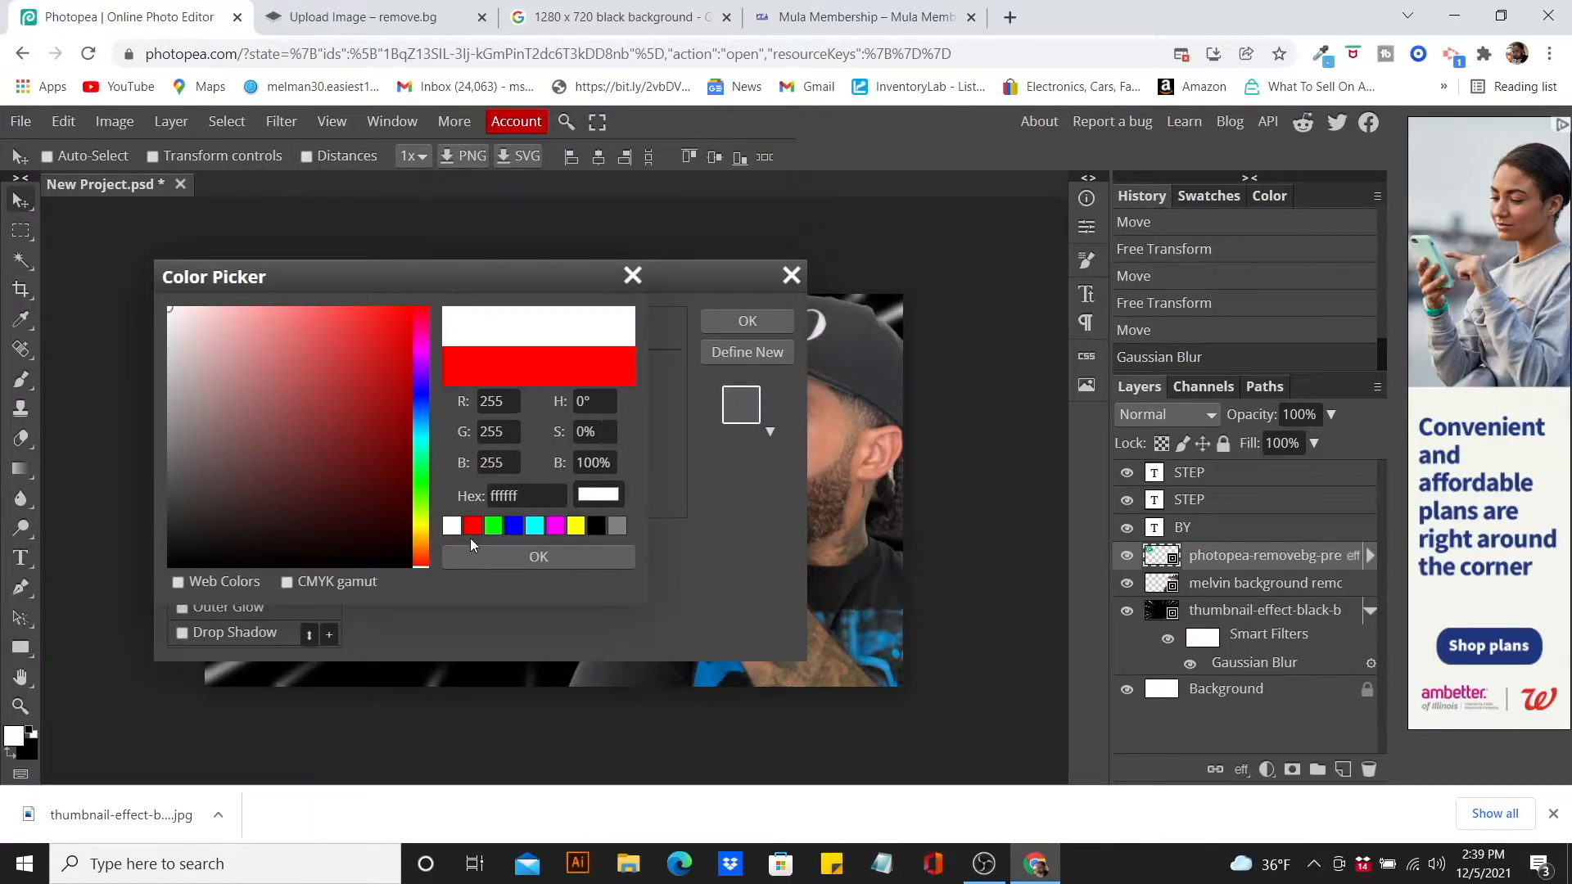
pyautogui.click(570, 560)
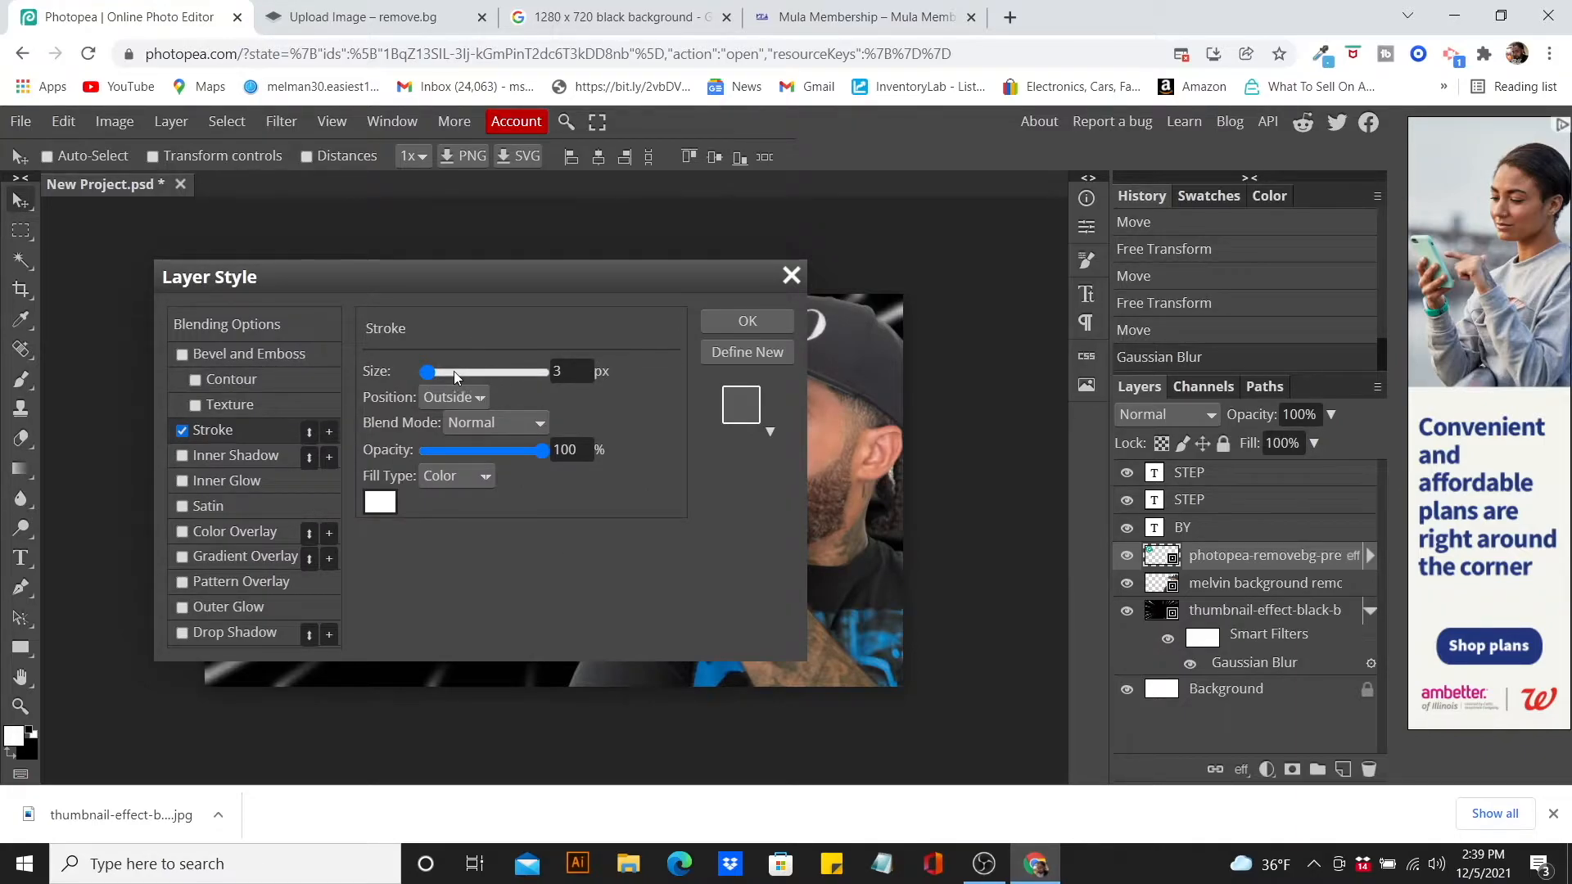
pyautogui.moveTo(432, 375); pyautogui.dragTo(434, 379)
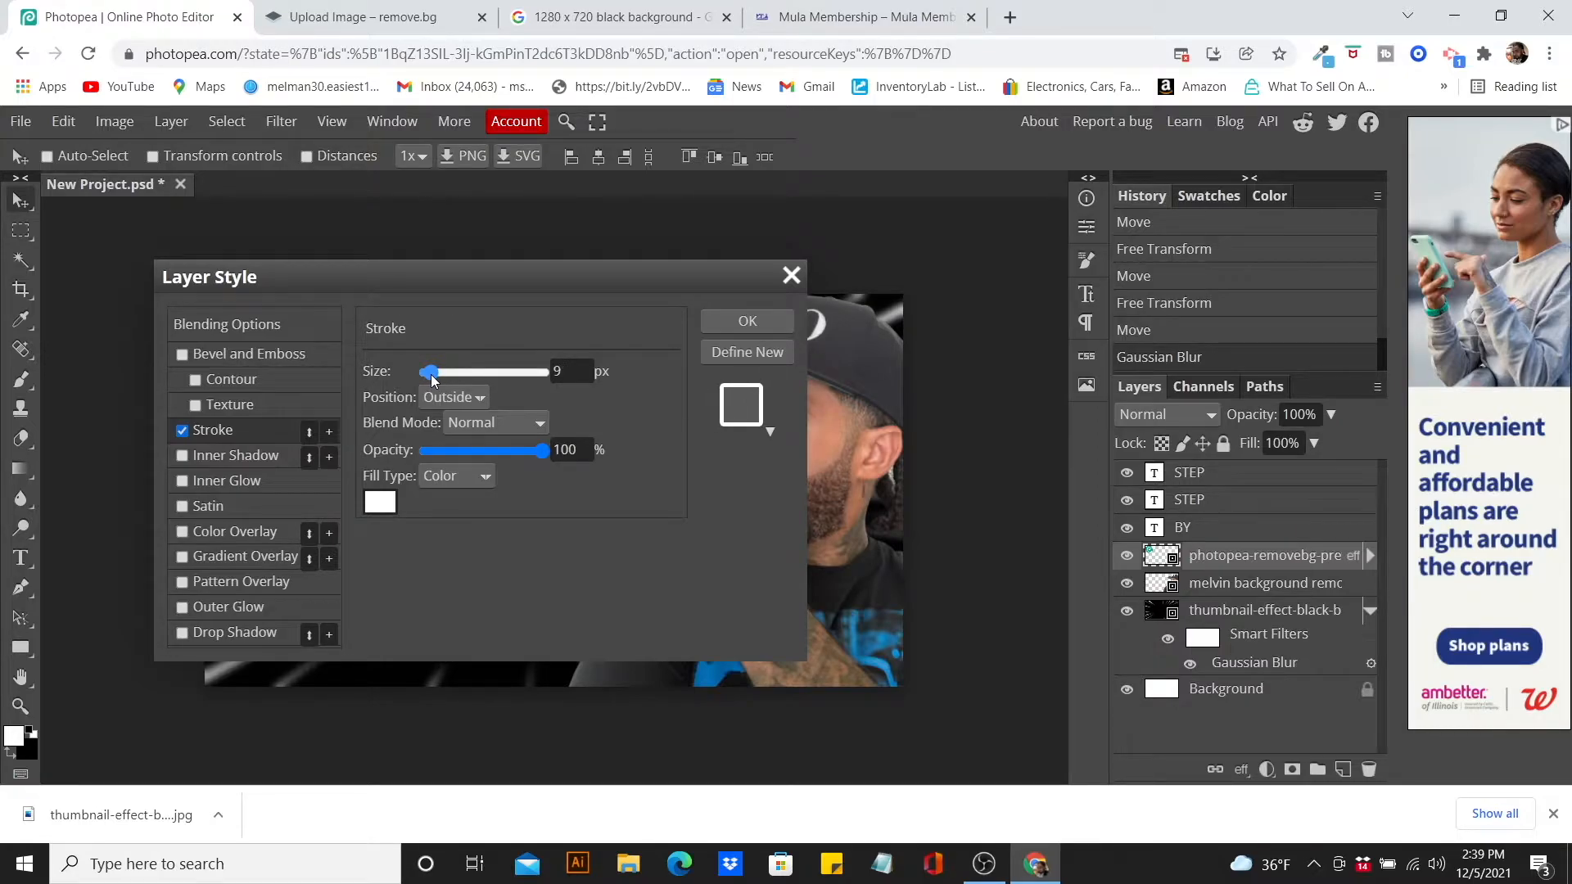
pyautogui.click(576, 366)
pyautogui.click(756, 323)
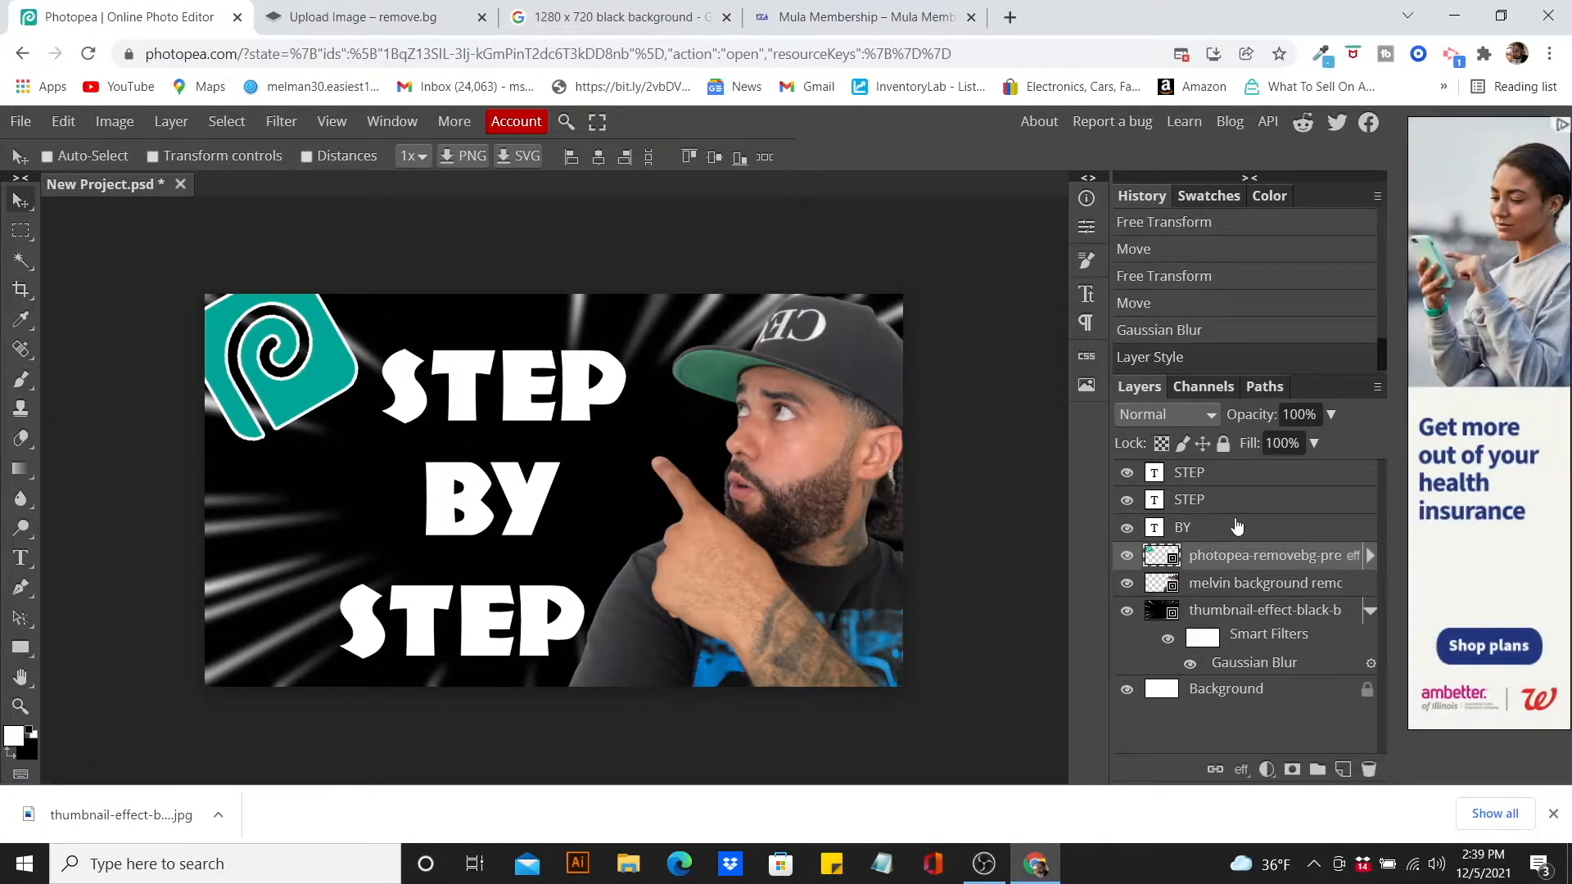
# - Add a drop shadow to the Photopea logo layer with 95% opacity and 41% noise
pyautogui.doubleClick(1353, 557)
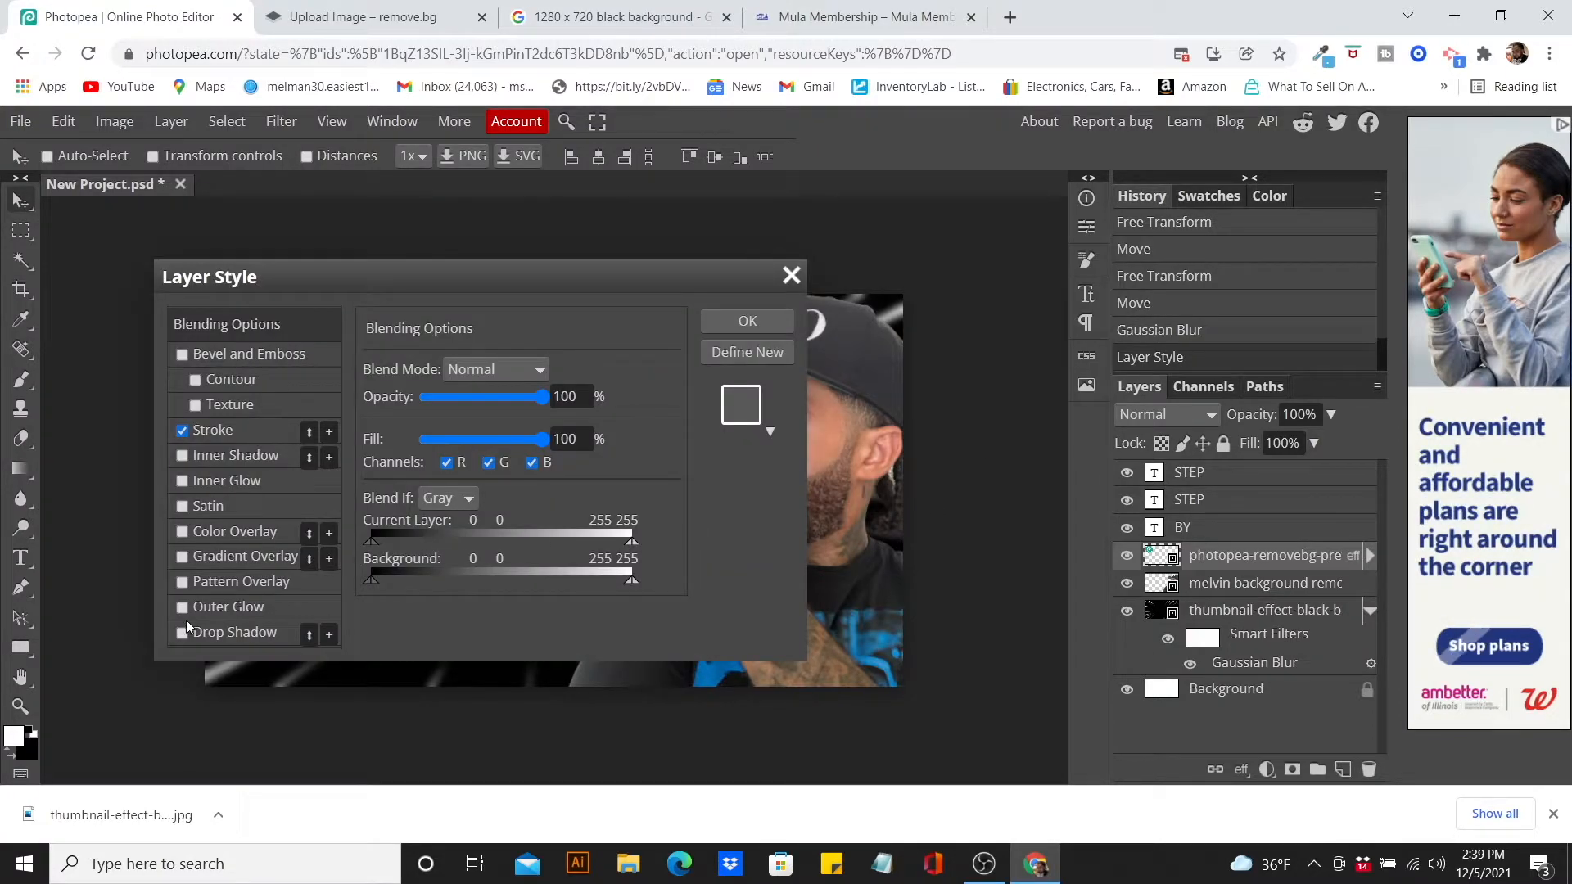
pyautogui.click(215, 634)
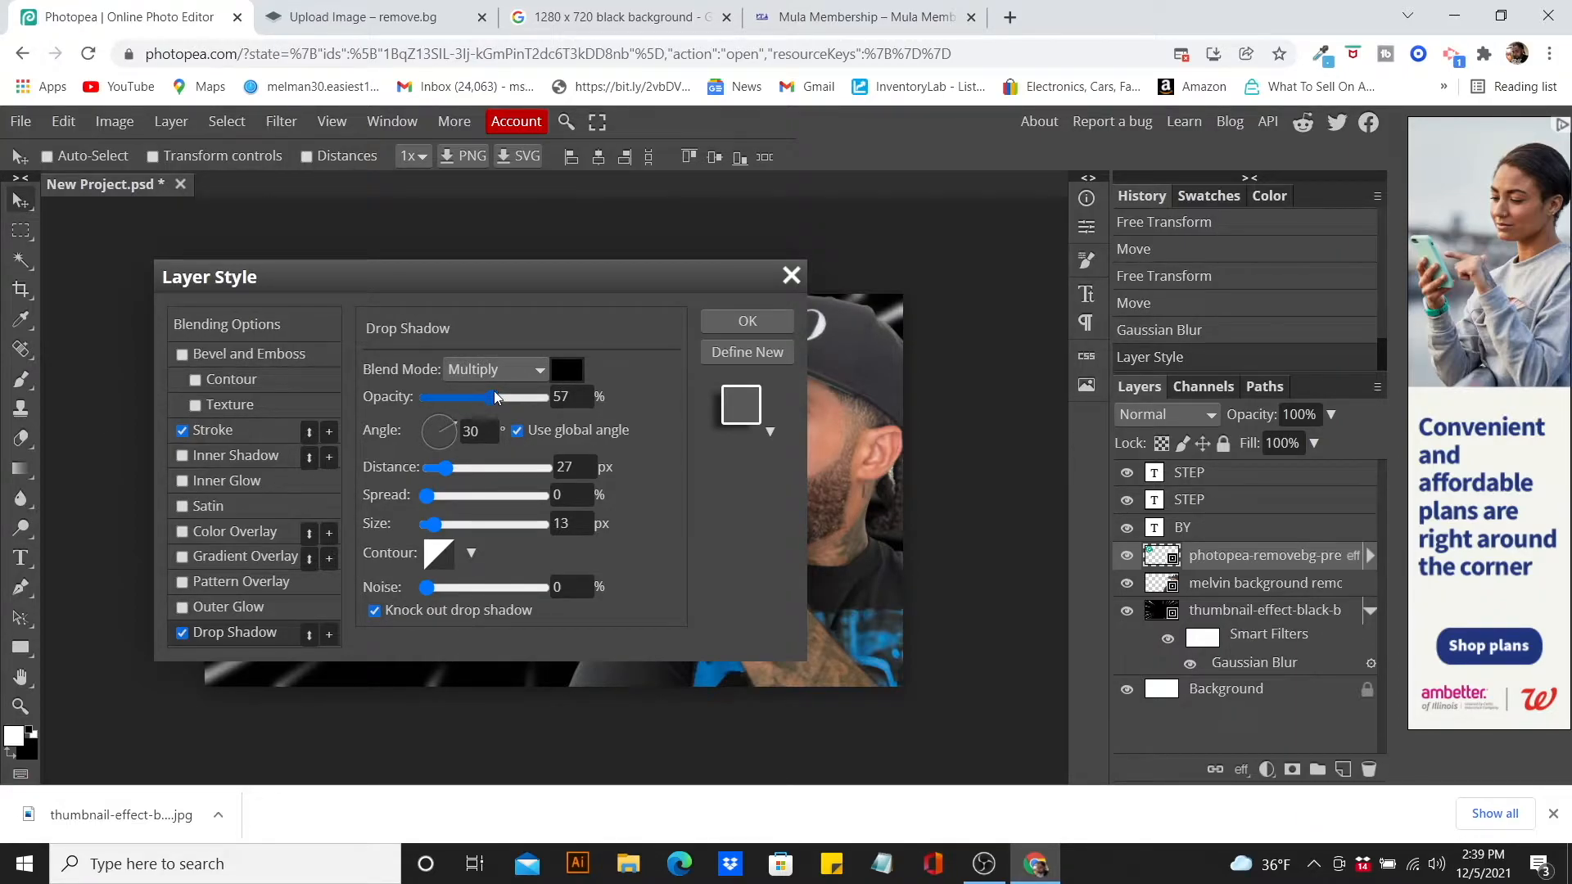
pyautogui.click(564, 393)
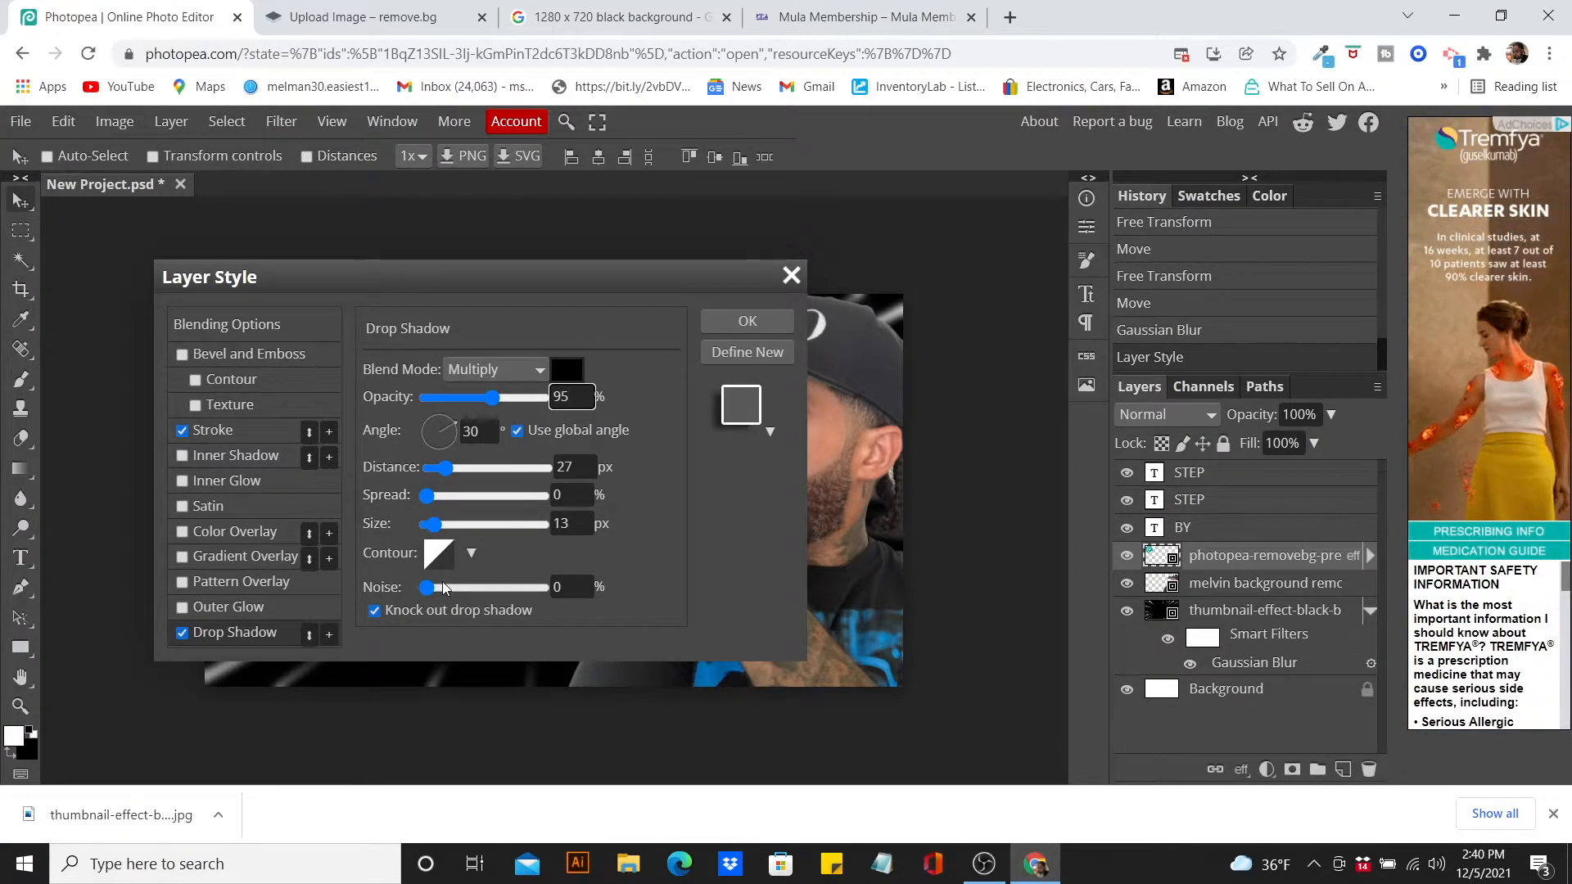
pyautogui.click(559, 590)
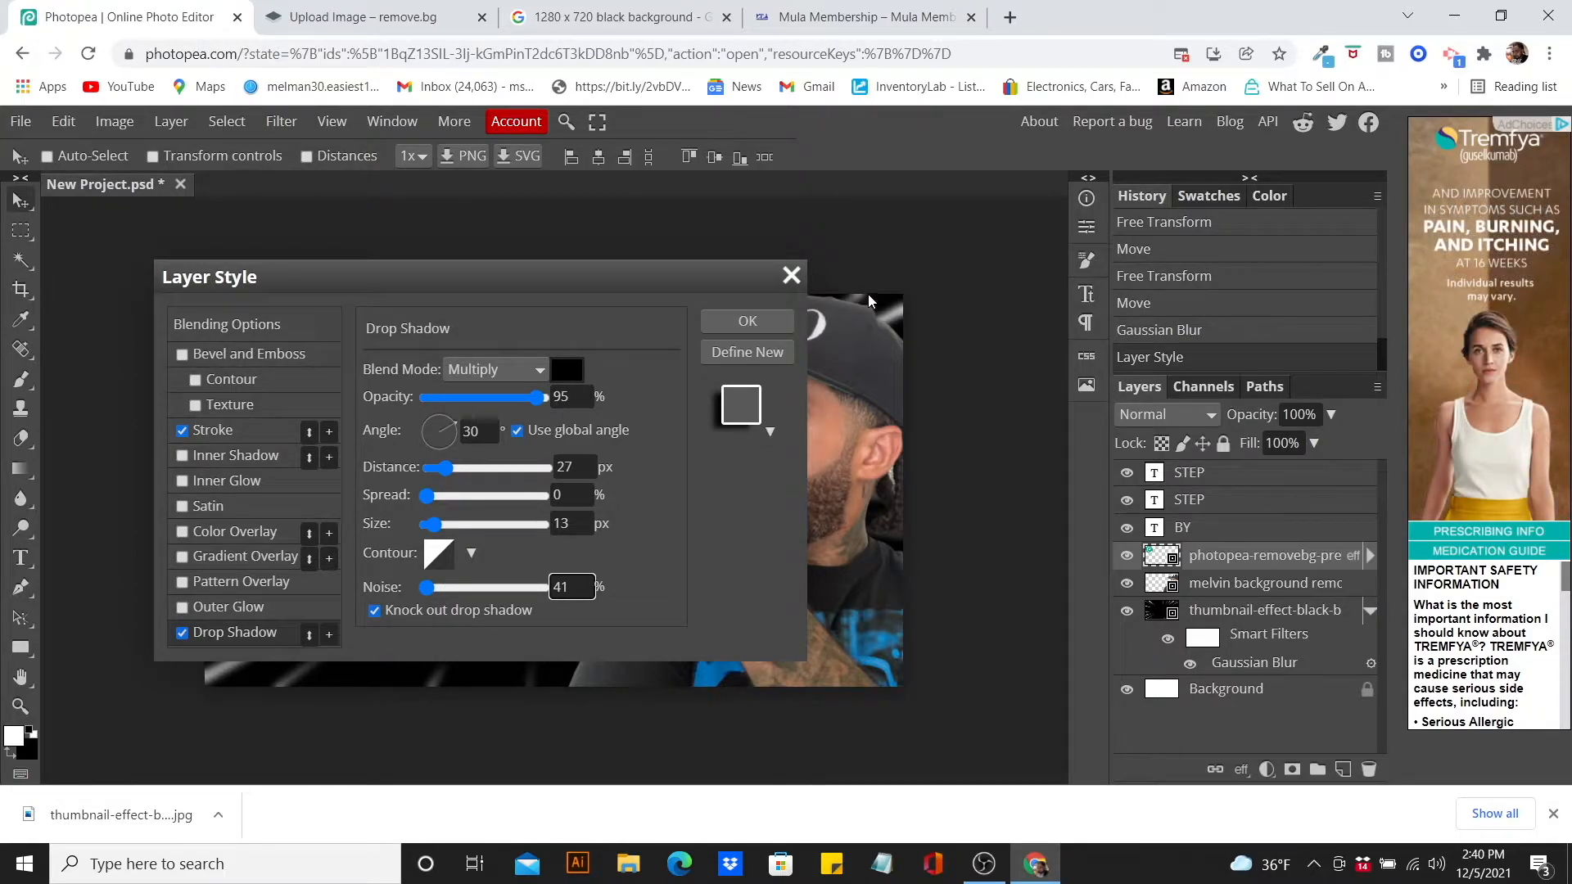
pyautogui.click(753, 327)
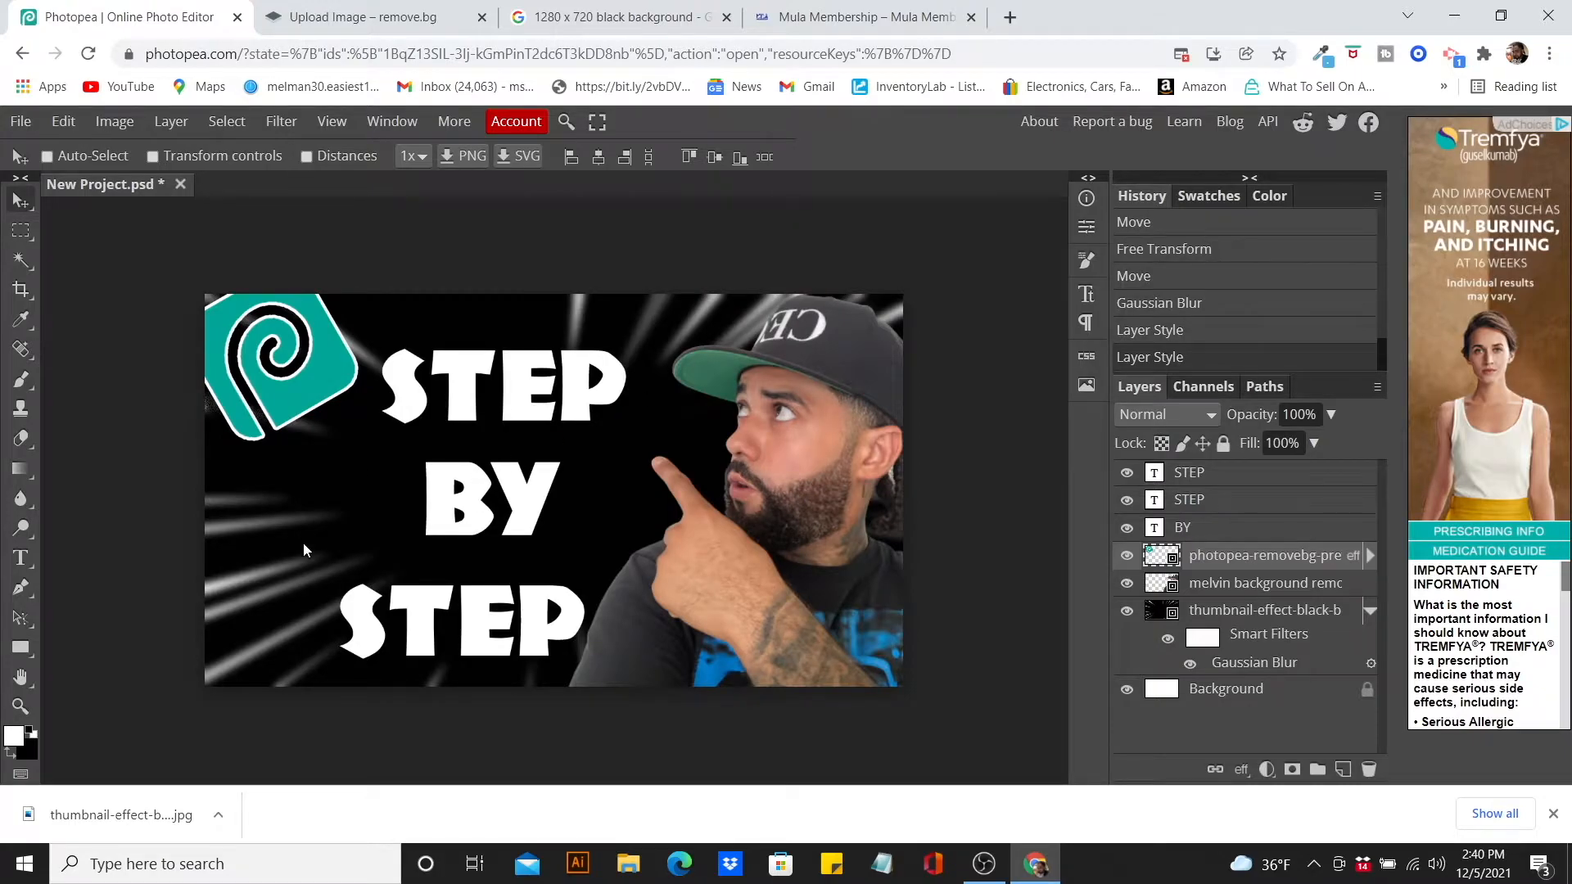
# - Add an outer glow to the Photopea logo layer with 47 px size, 100% range and increased jitter
pyautogui.doubleClick(1334, 560)
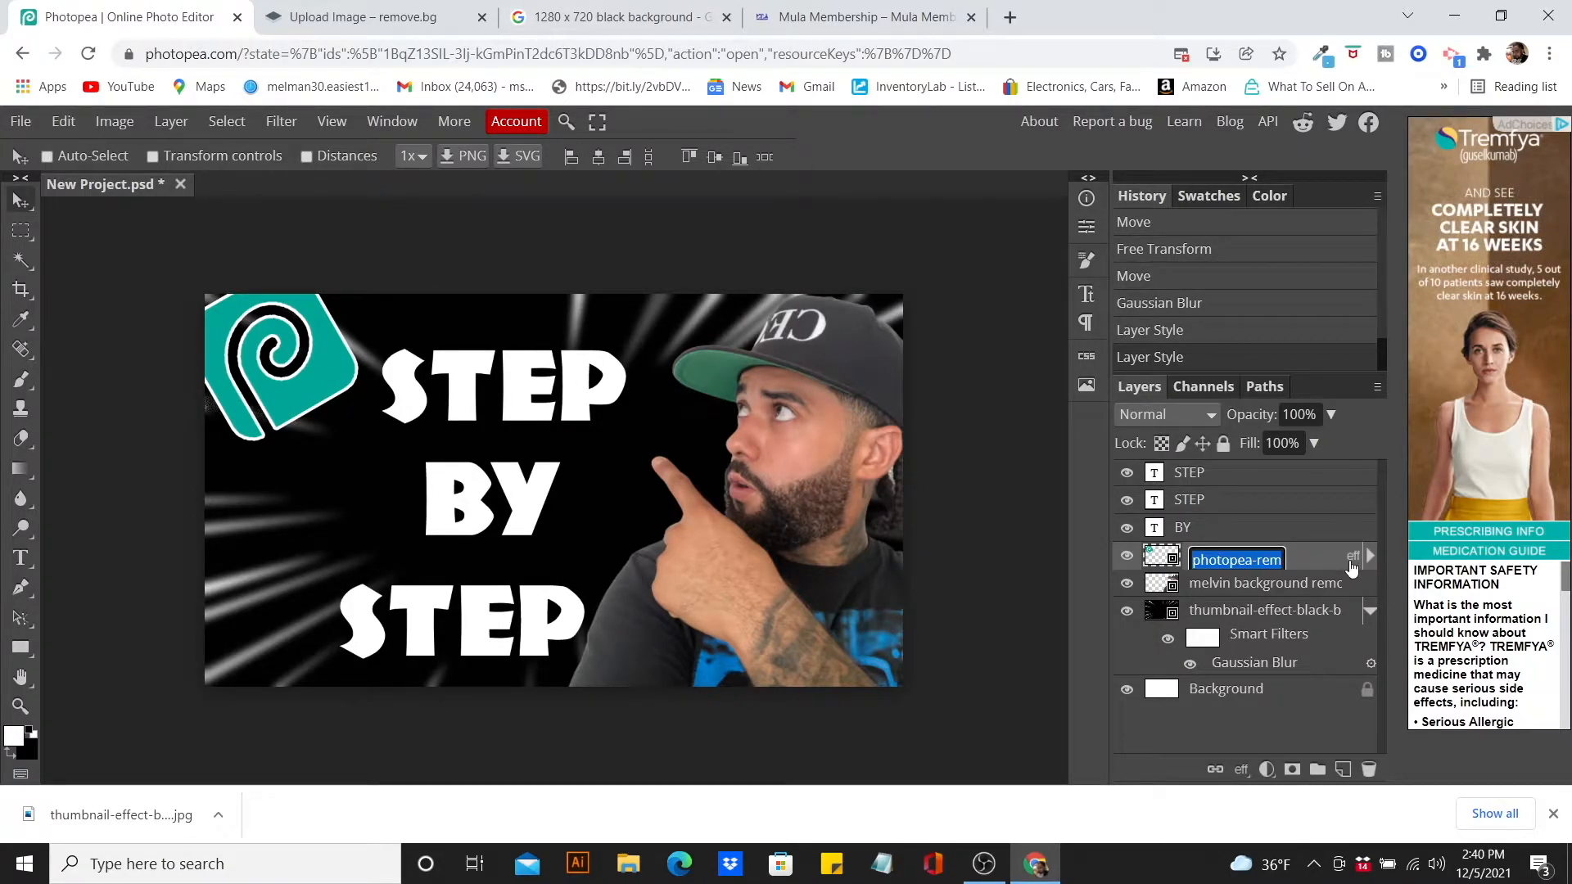
pyautogui.click(1351, 568)
pyautogui.doubleClick(1352, 568)
pyautogui.click(1351, 568)
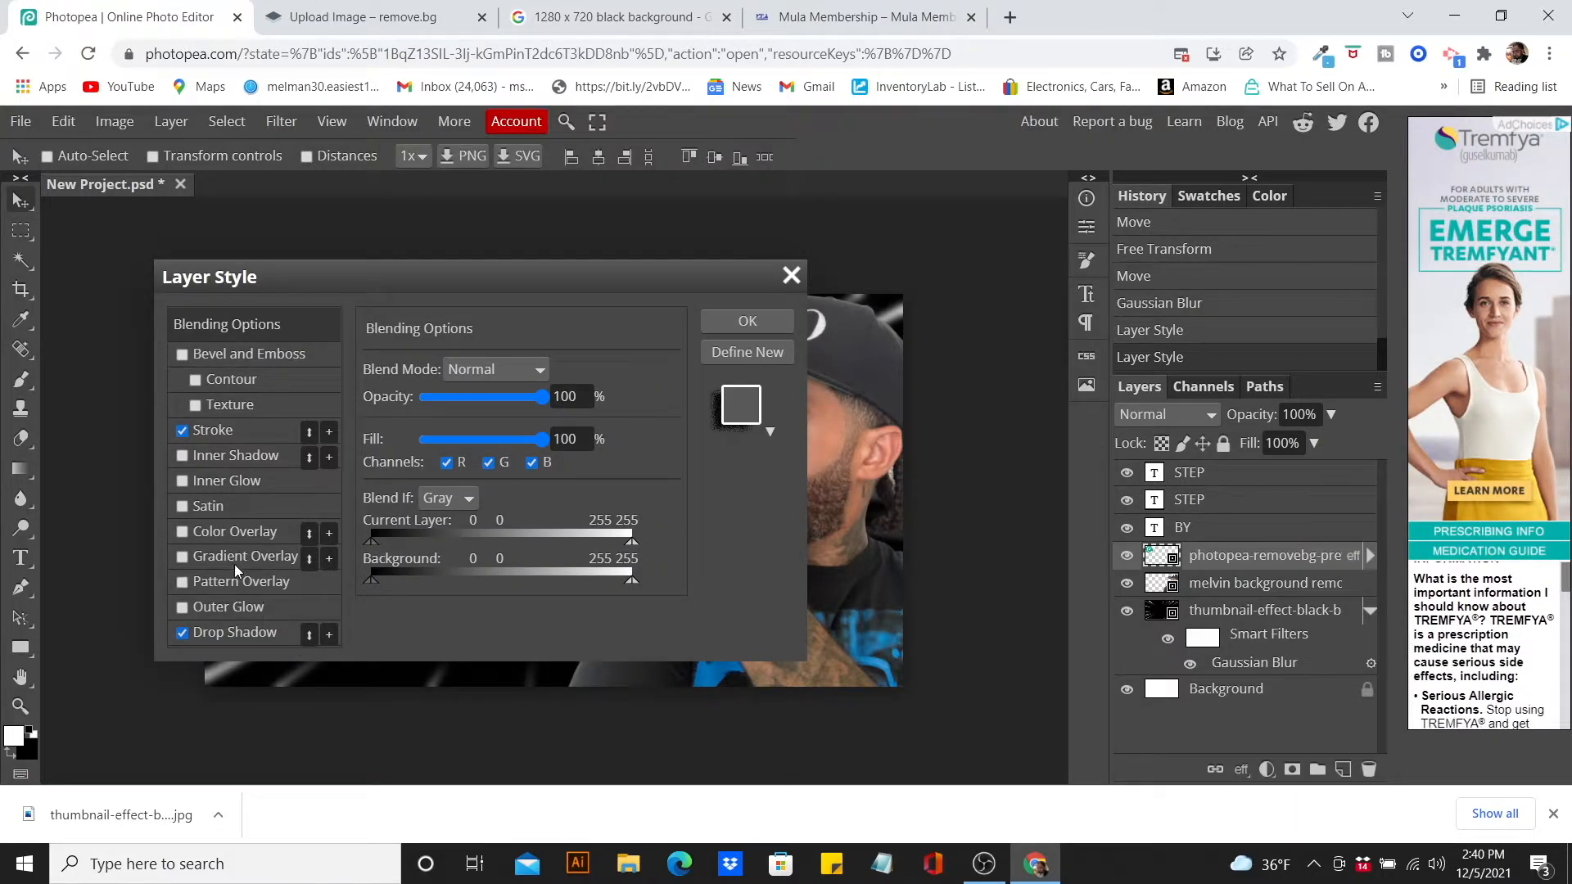
pyautogui.click(225, 607)
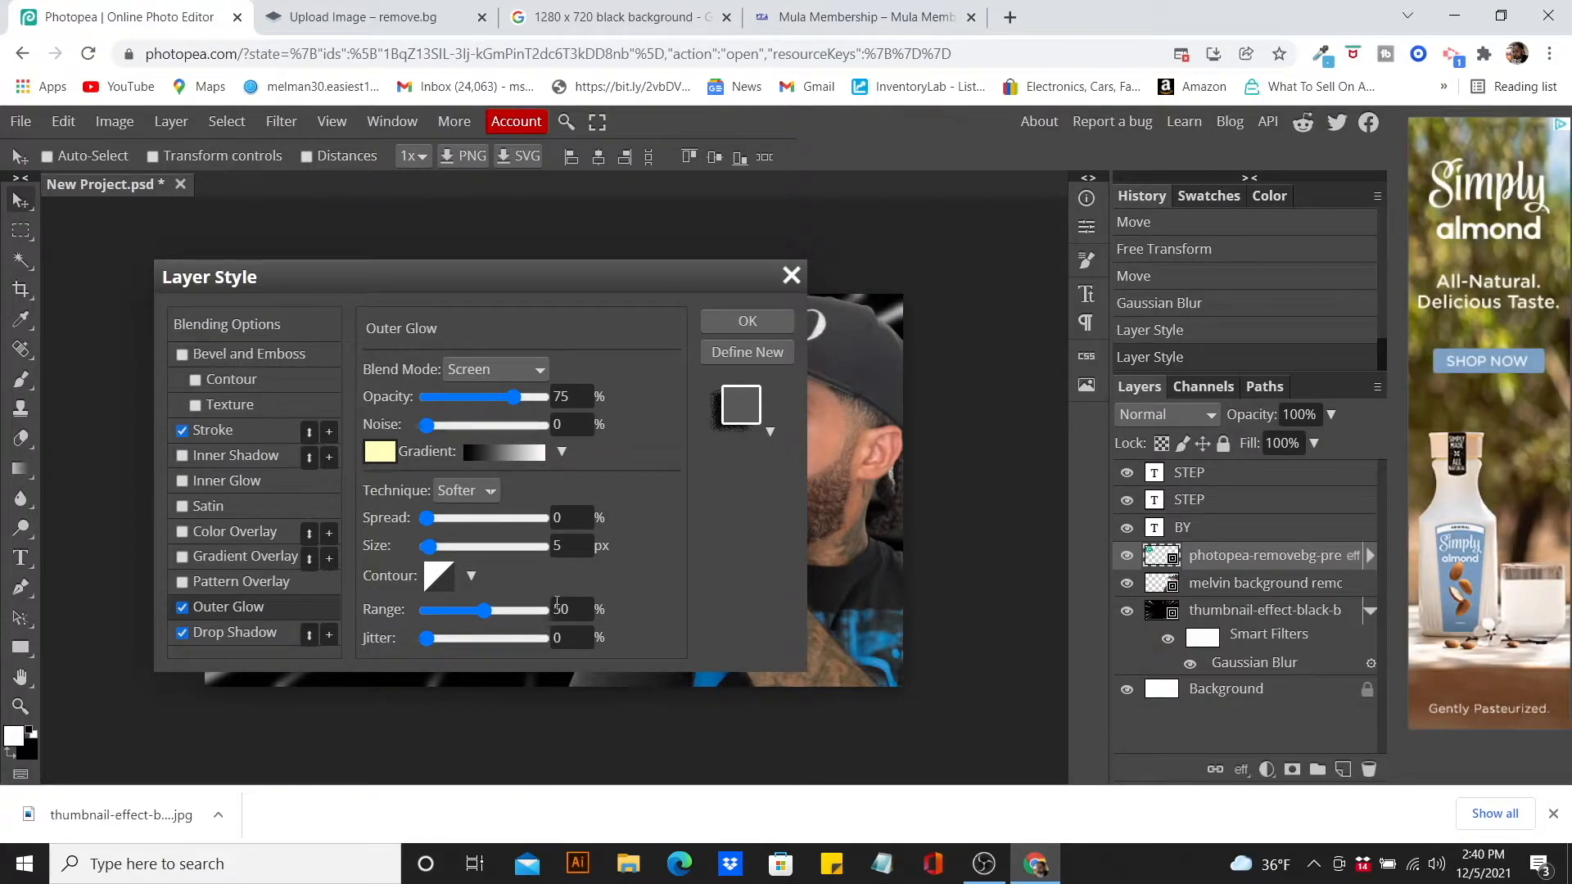
pyautogui.click(566, 549)
pyautogui.moveTo(491, 613); pyautogui.dragTo(578, 617)
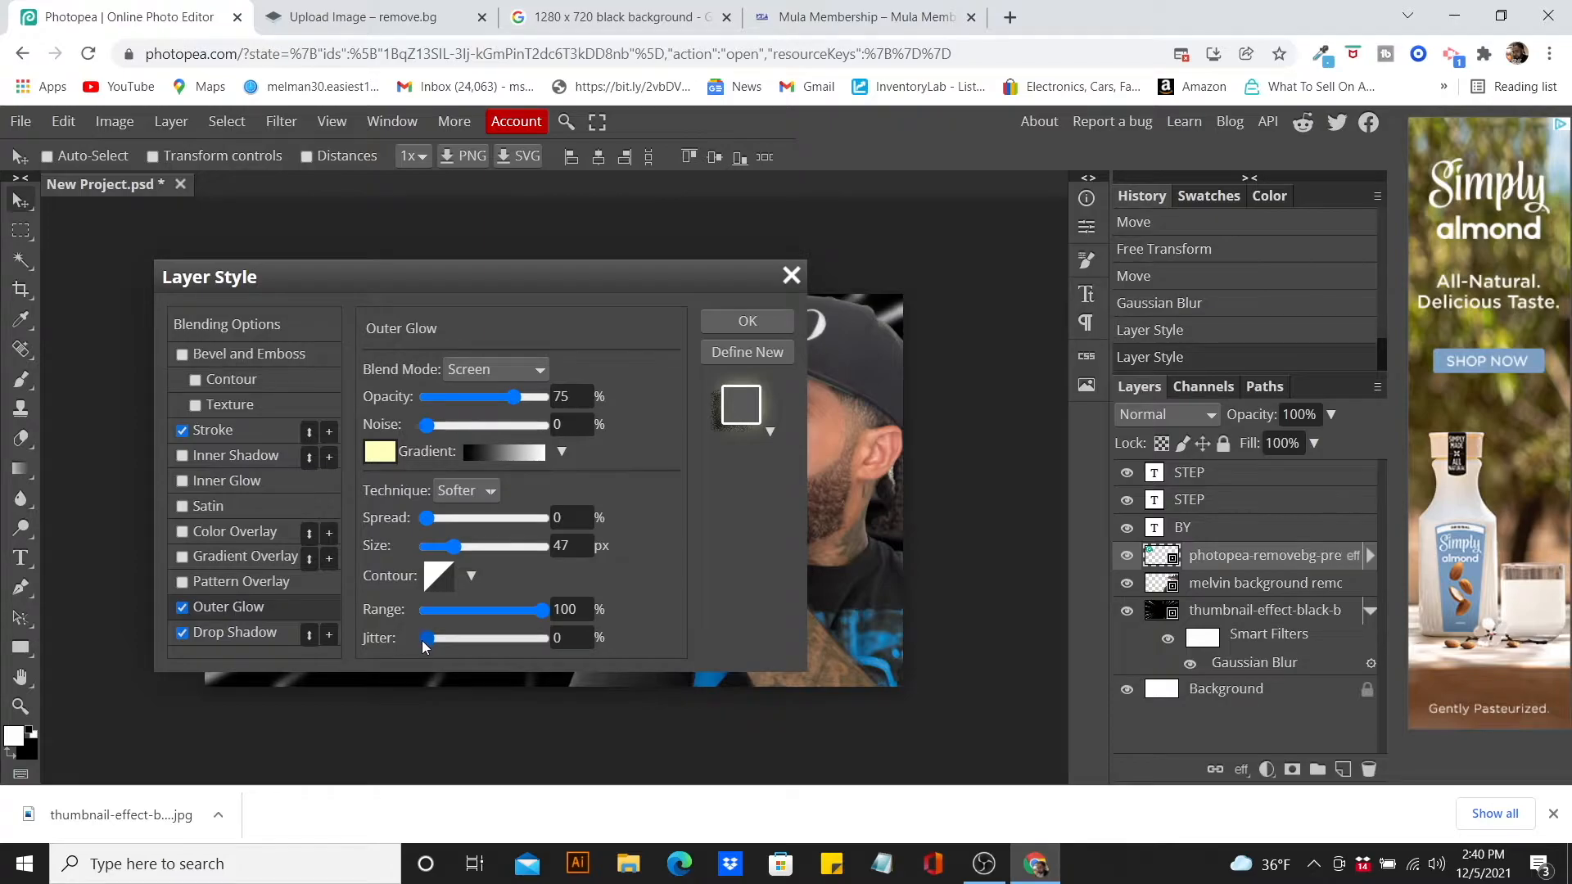
pyautogui.moveTo(425, 643); pyautogui.dragTo(615, 621)
pyautogui.click(740, 323)
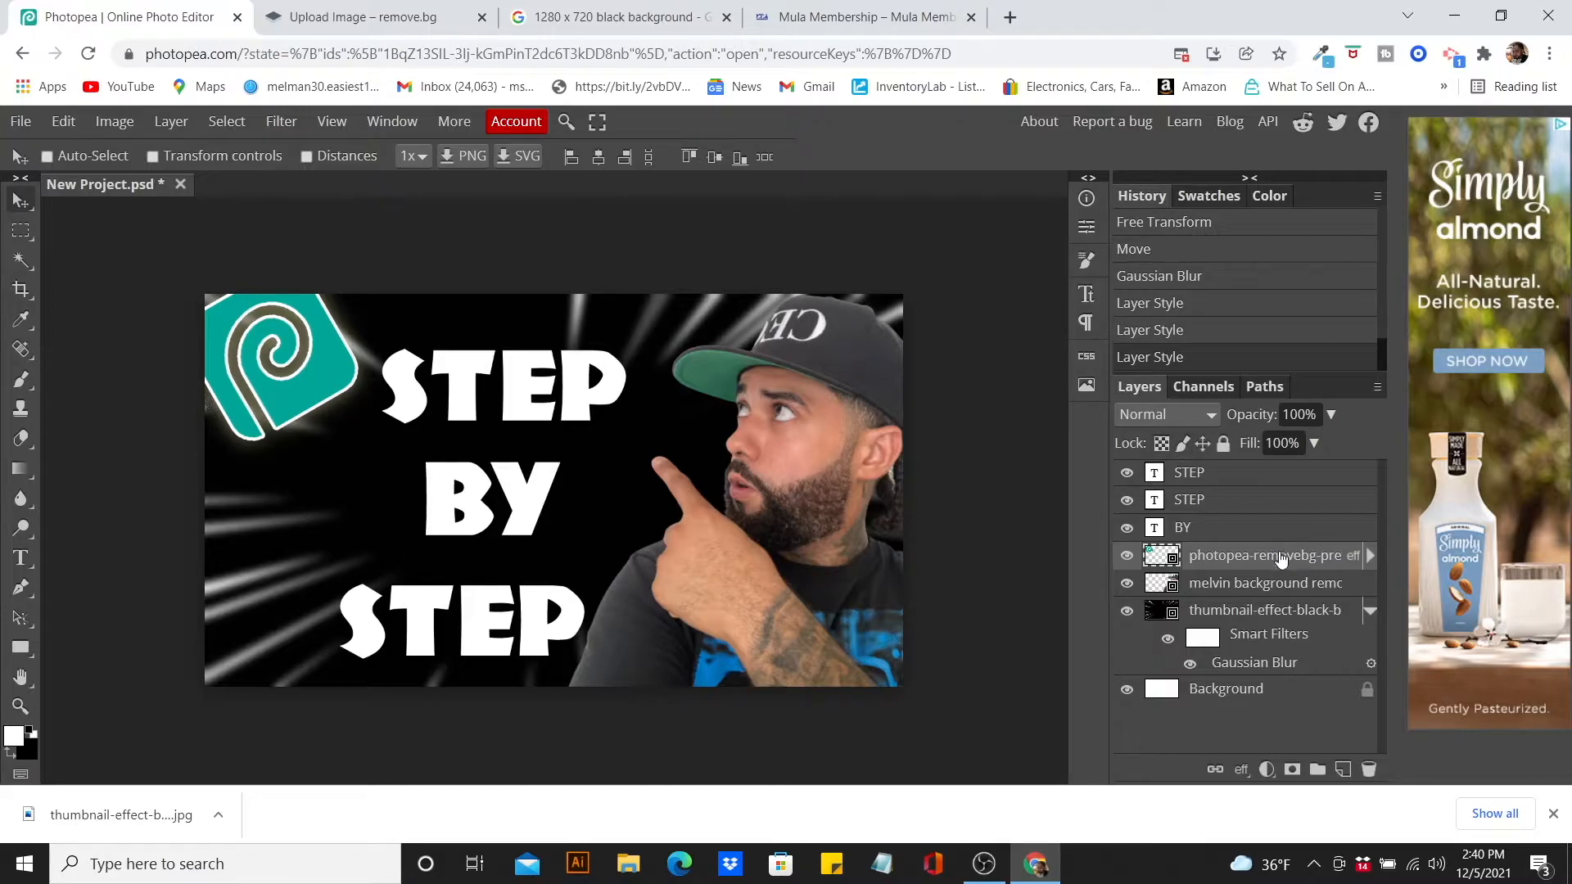
# - Replace the Photopea logo's outer glow with an inner shadow at 0 px distance and 50% noise
pyautogui.doubleClick(1349, 566)
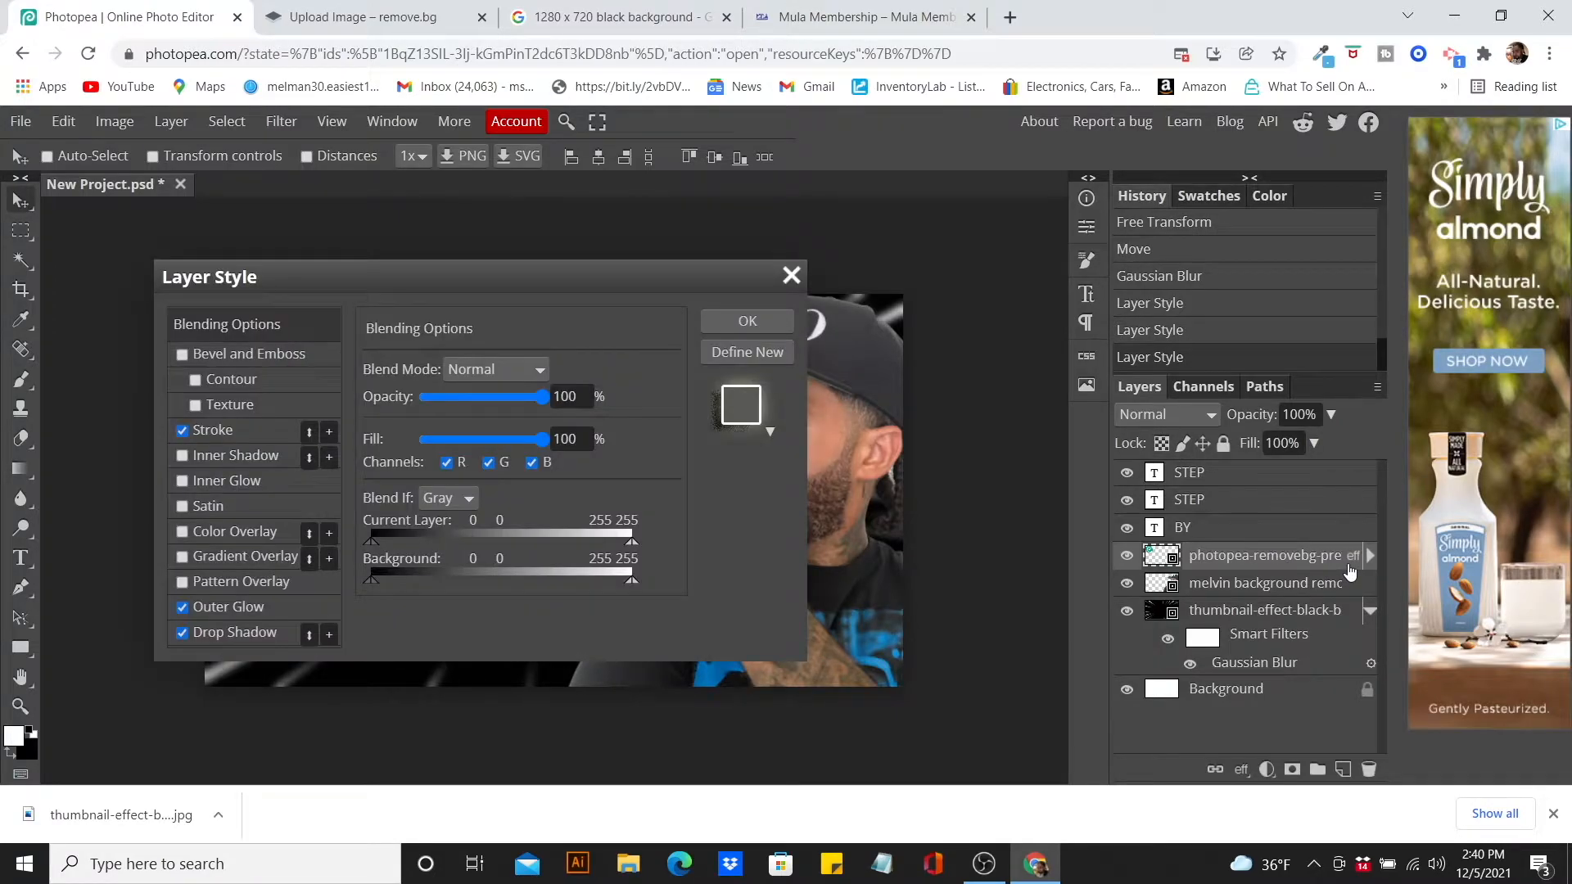
pyautogui.click(183, 608)
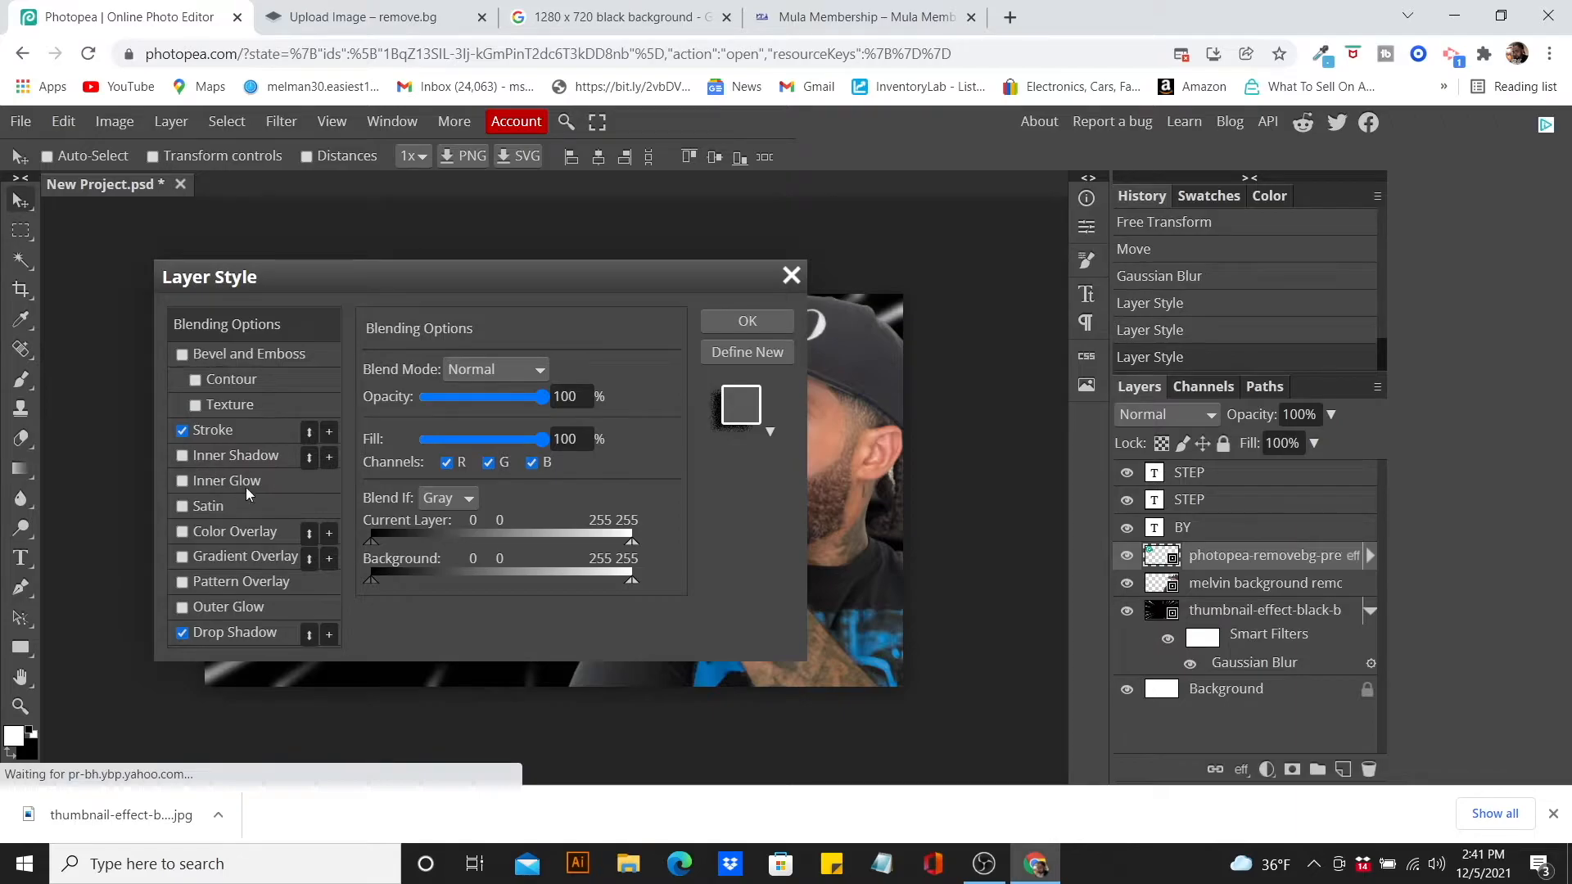
pyautogui.click(180, 457)
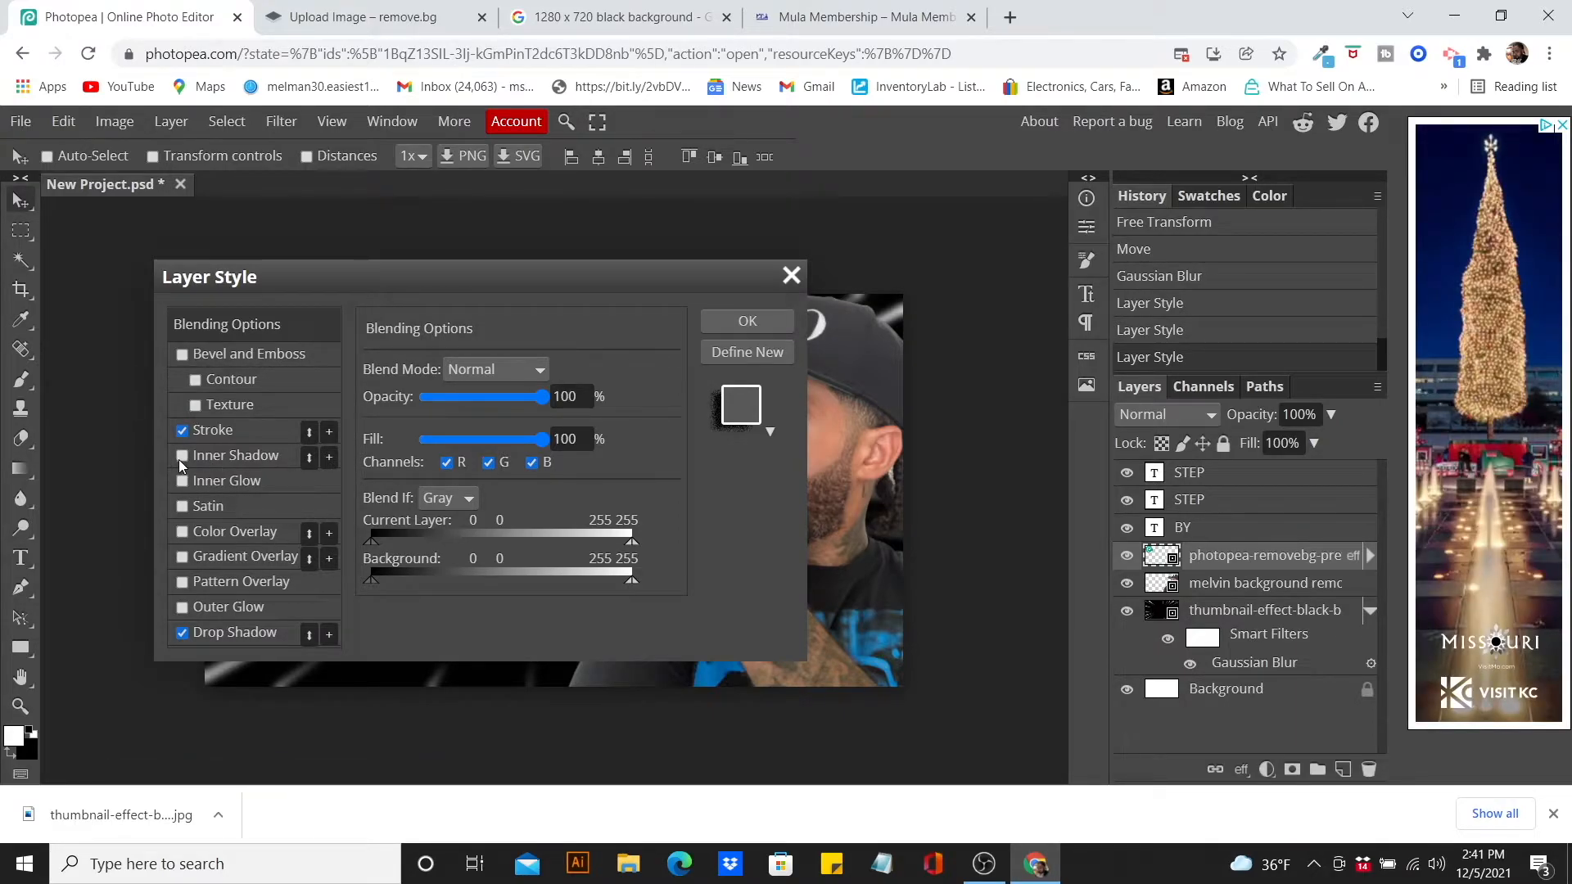
pyautogui.click(234, 459)
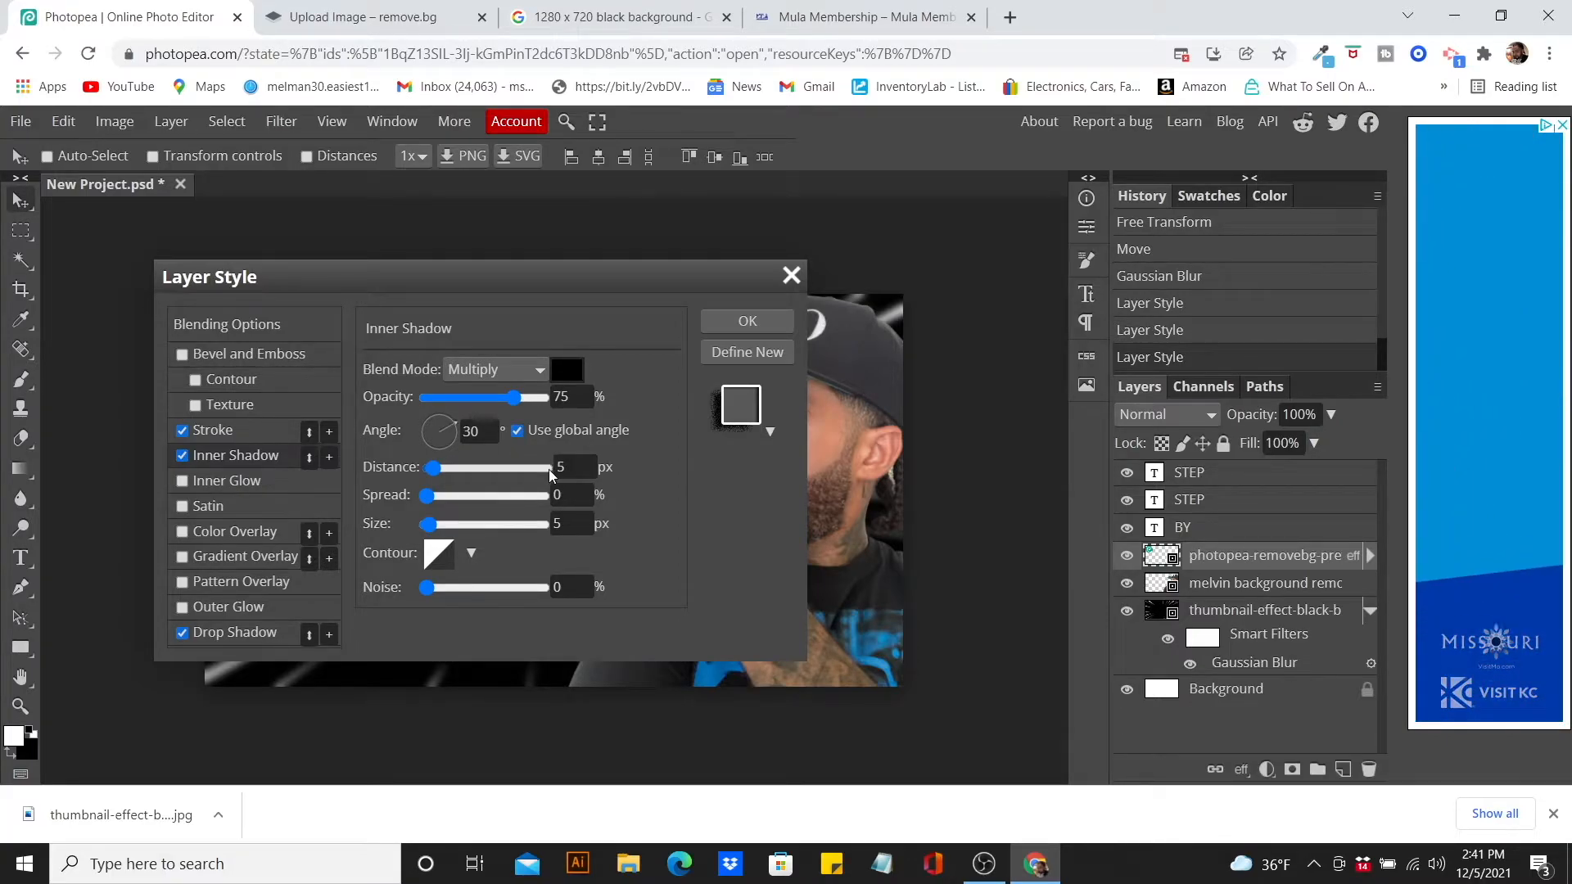
pyautogui.moveTo(433, 467); pyautogui.dragTo(399, 480)
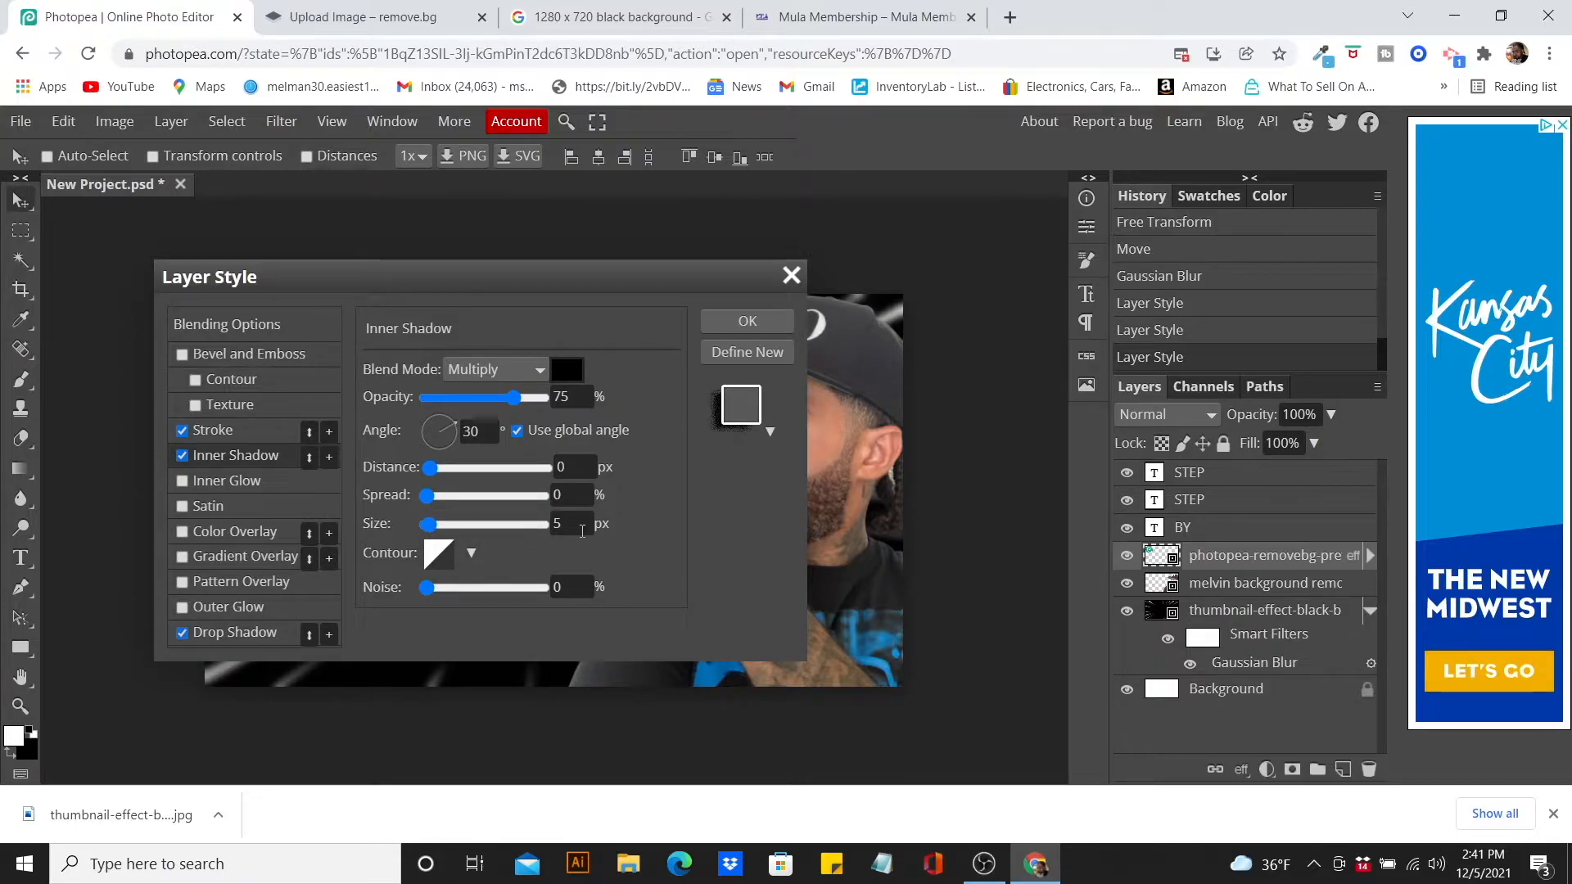
pyautogui.moveTo(428, 587); pyautogui.dragTo(481, 602)
pyautogui.click(570, 585)
pyautogui.write('50')
pyautogui.click(775, 320)
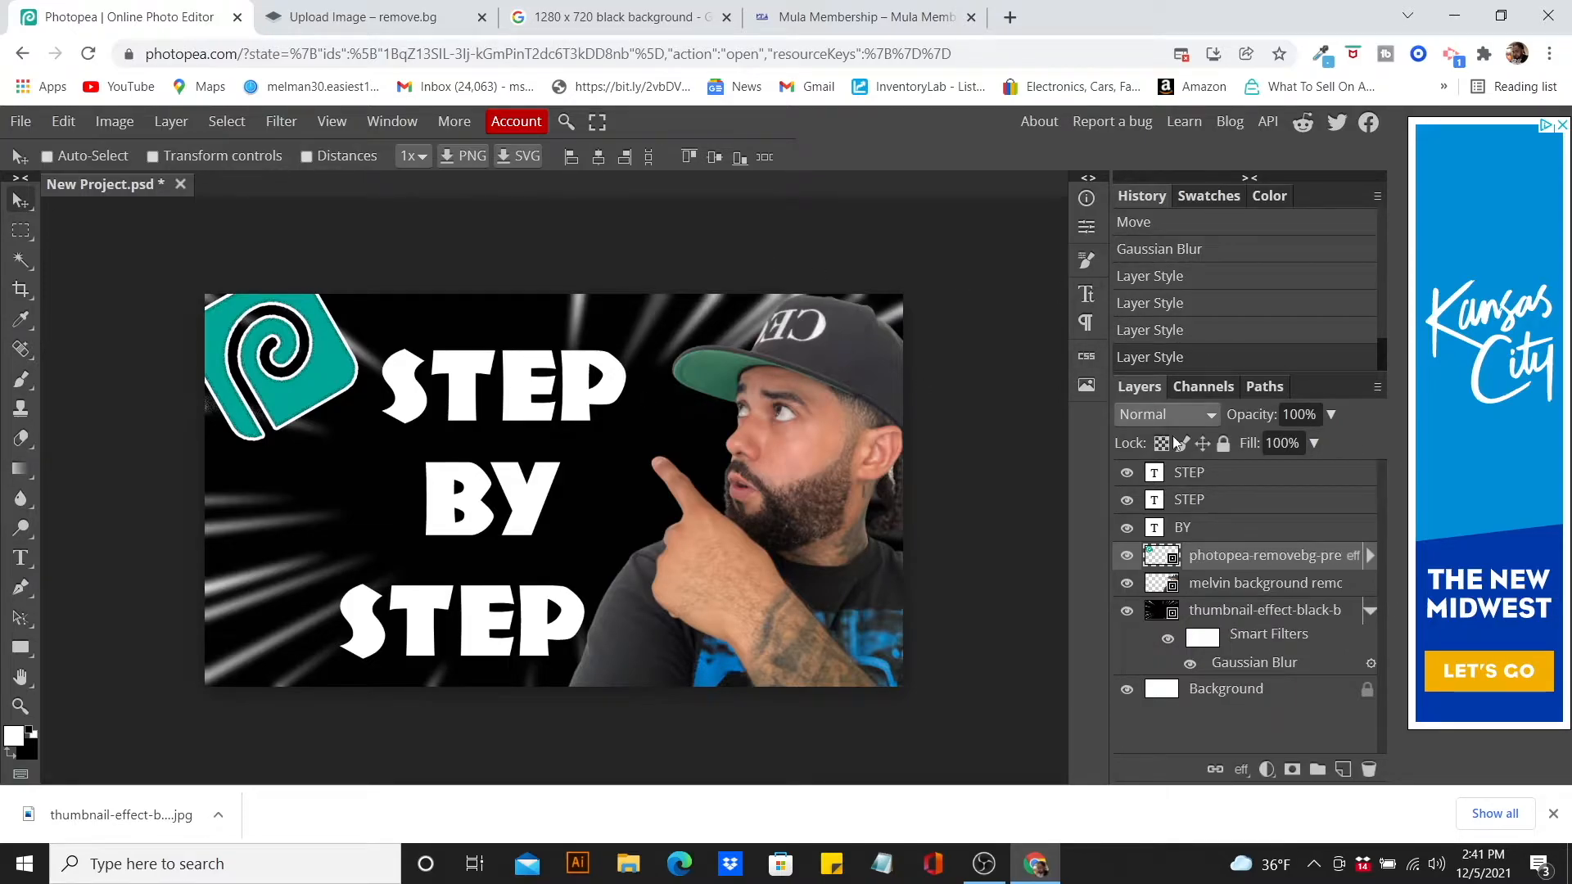
# - Add a 6 px outside stroke in green (0aa10a) to the upper STEP text layer
pyautogui.click(1256, 499)
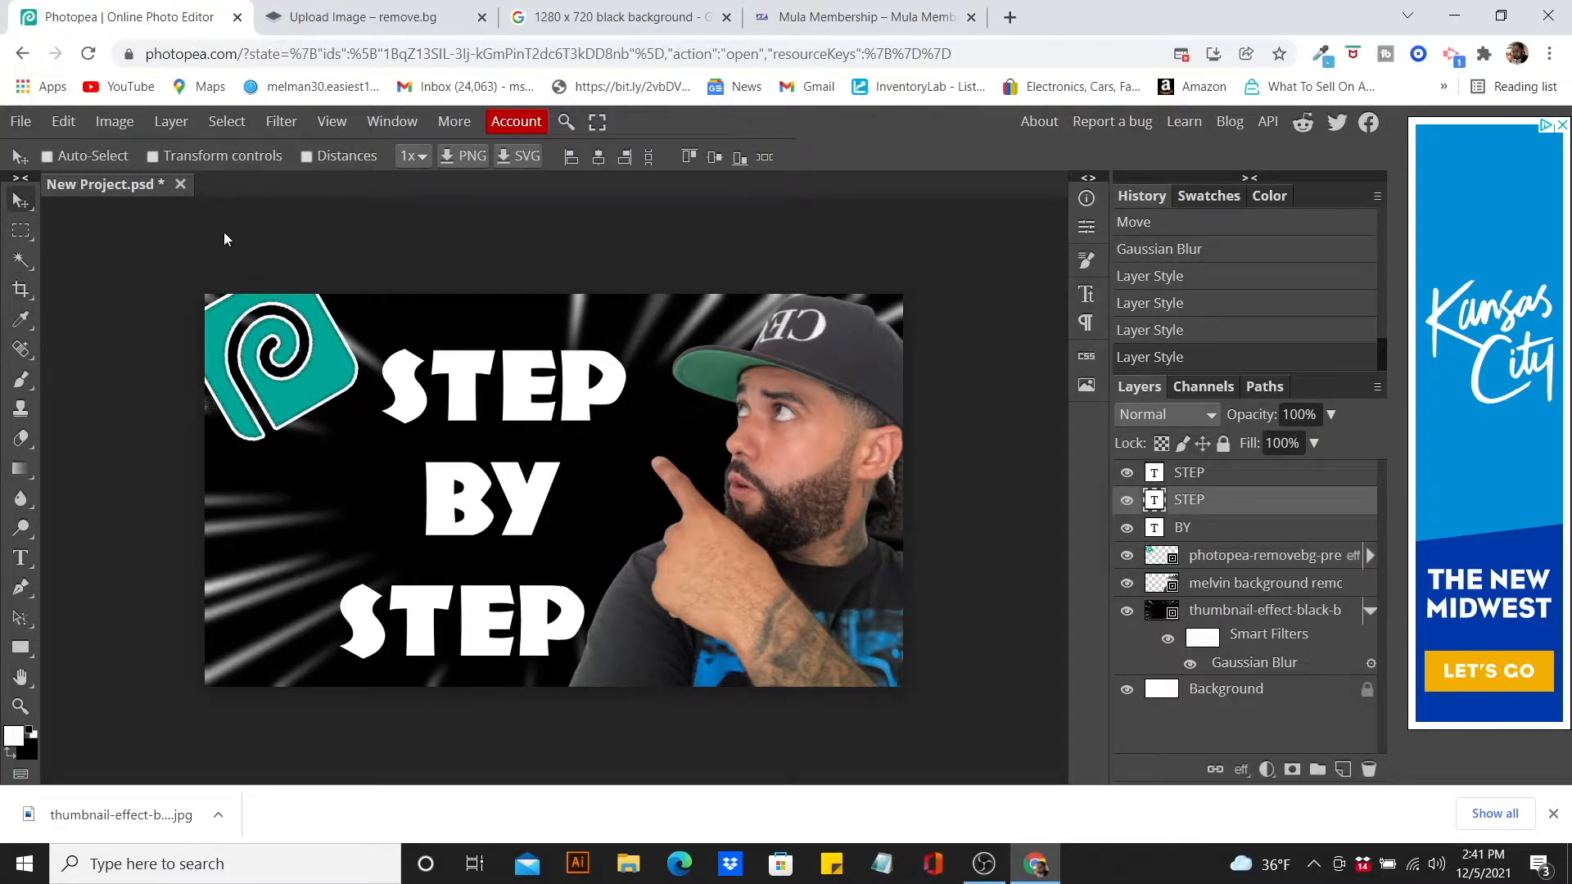
pyautogui.click(1210, 478)
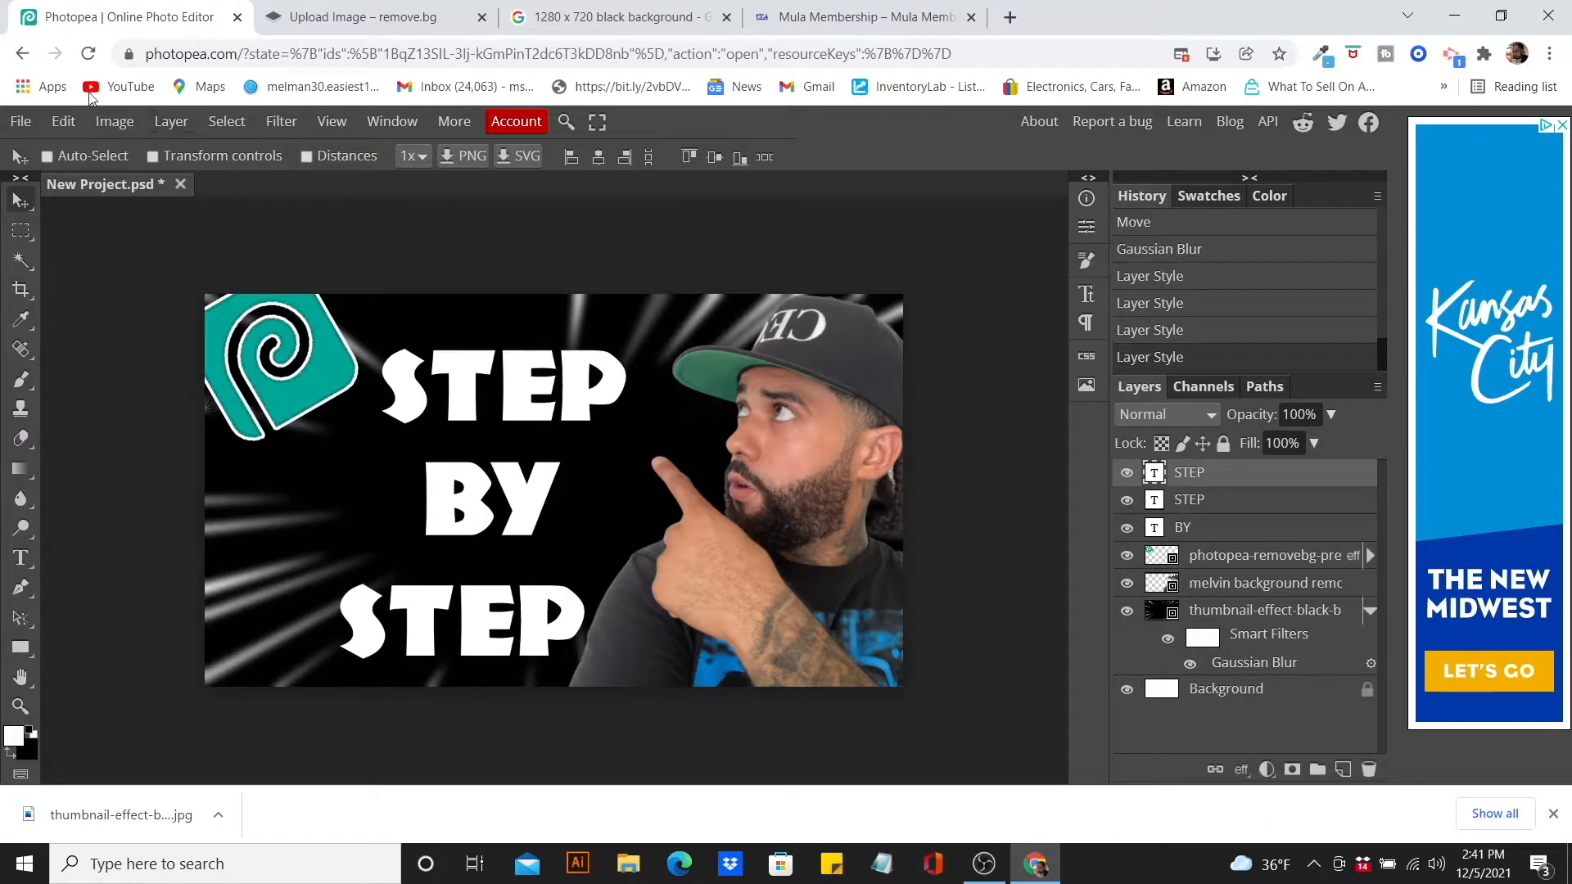
pyautogui.doubleClick(1339, 479)
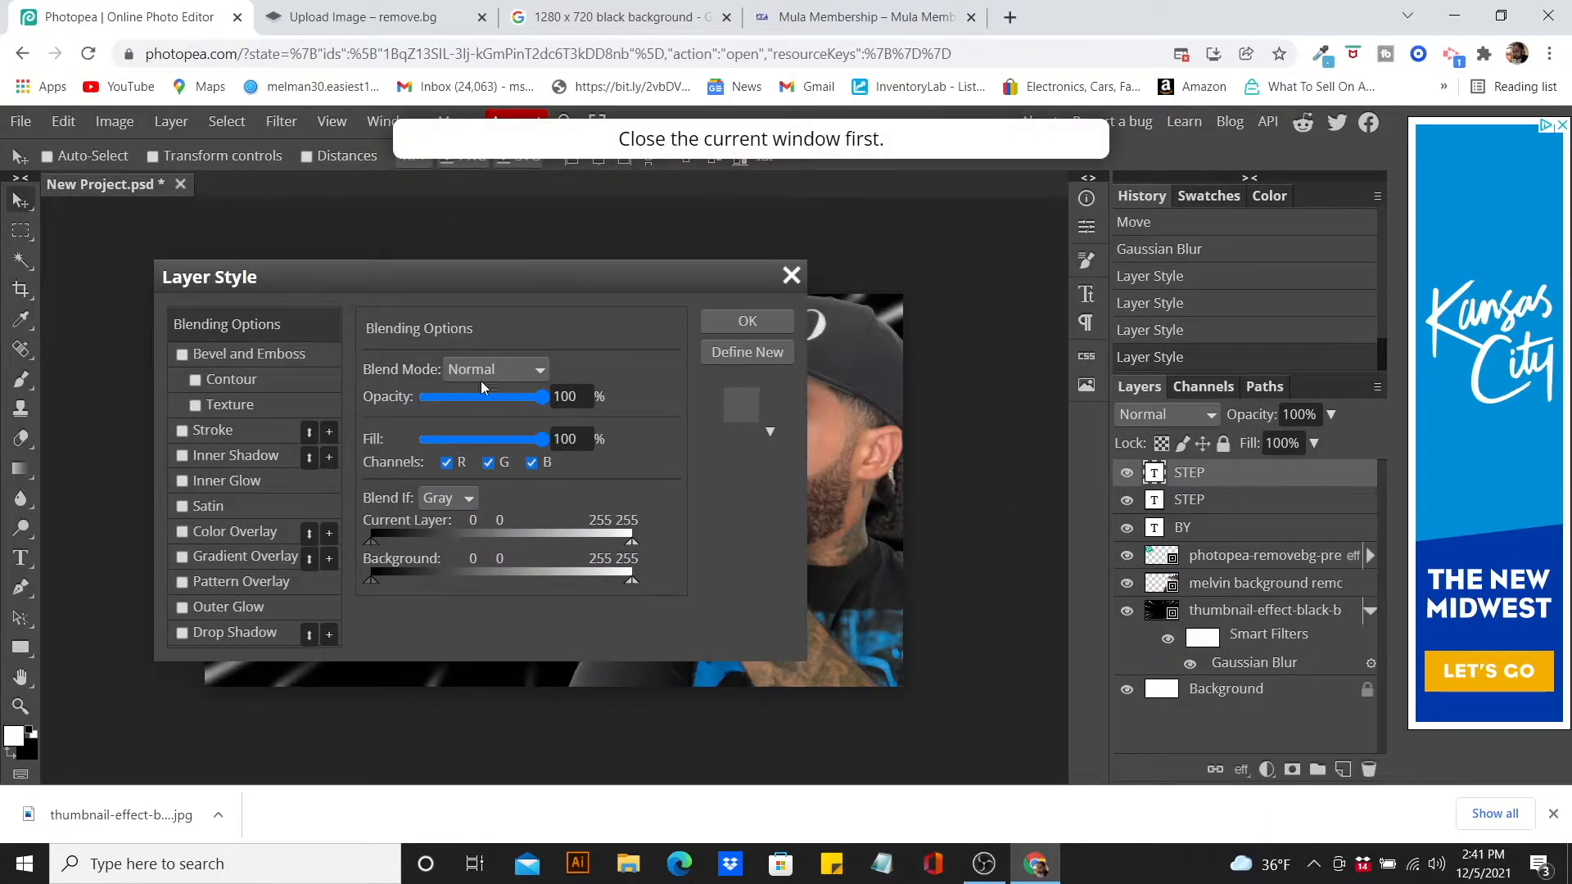
pyautogui.click(230, 434)
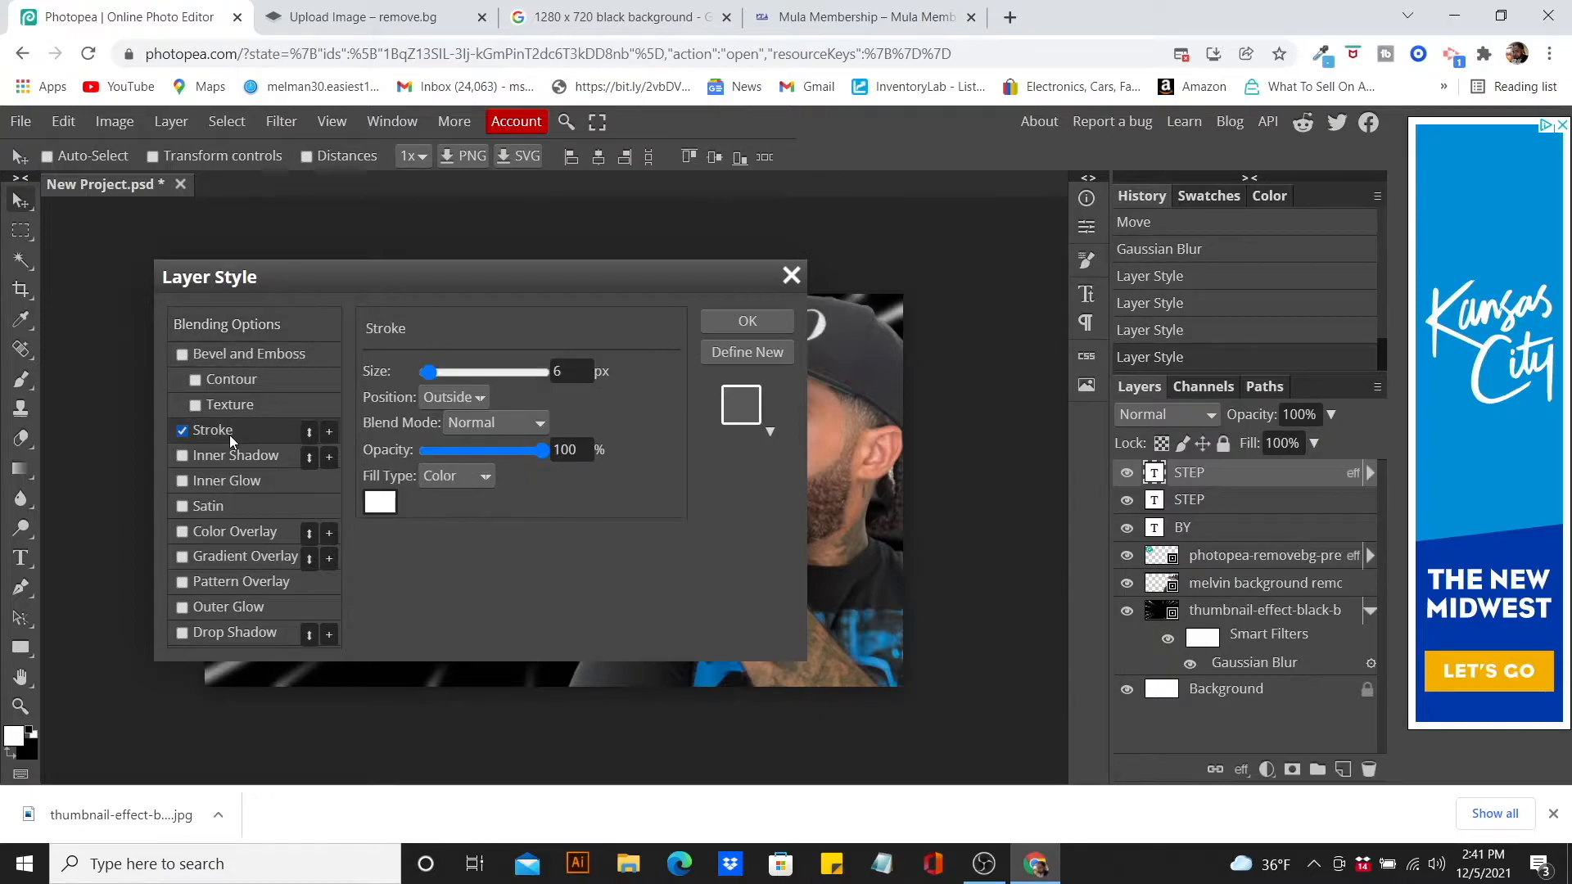
pyautogui.click(381, 507)
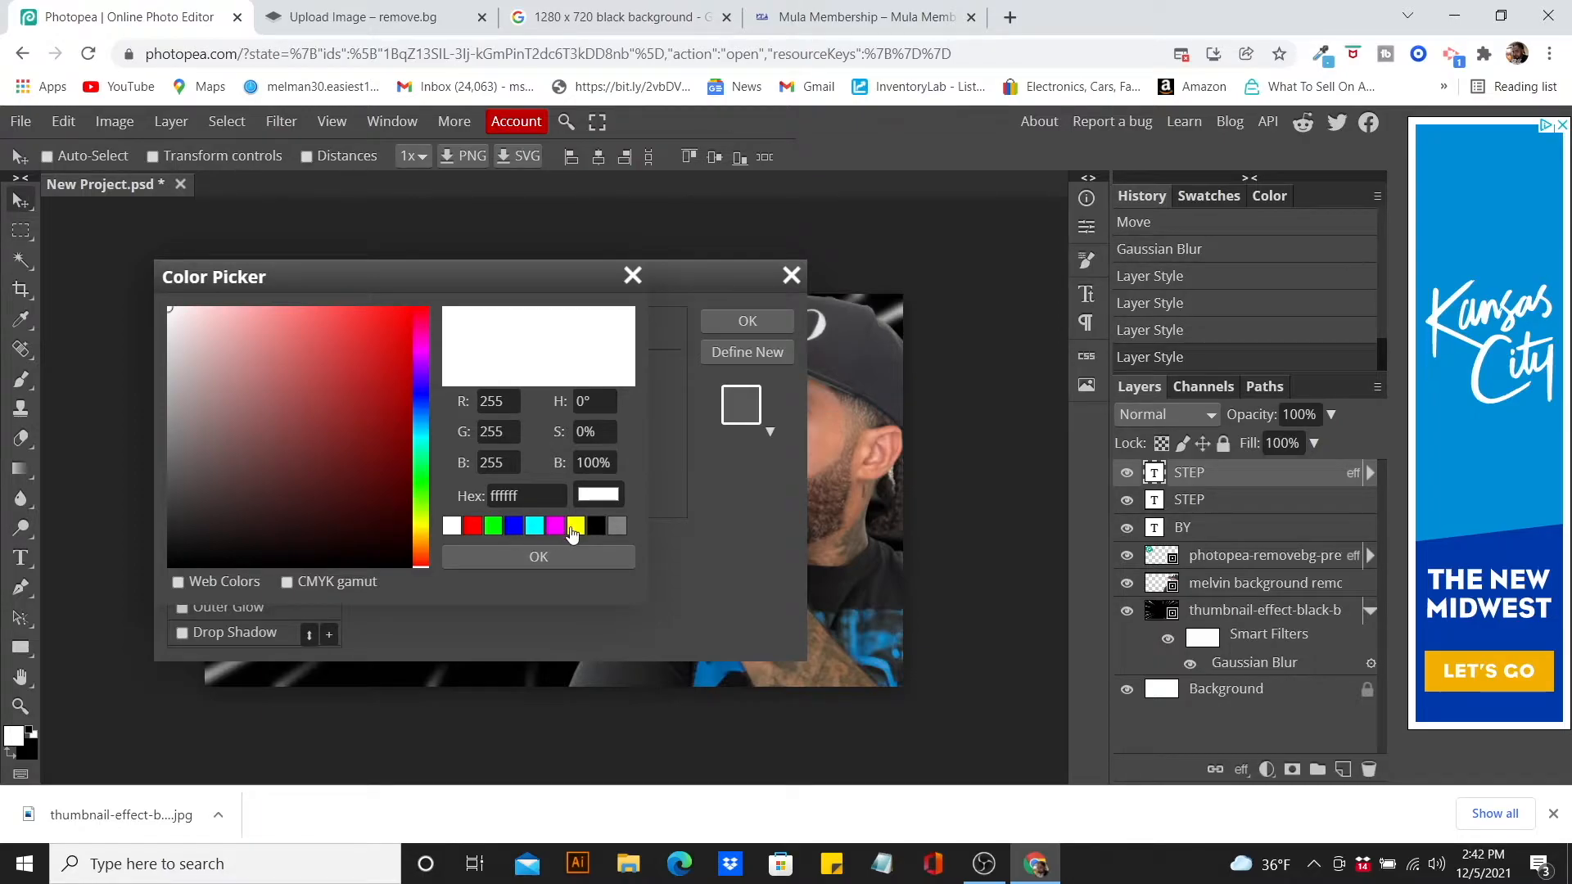
pyautogui.click(494, 528)
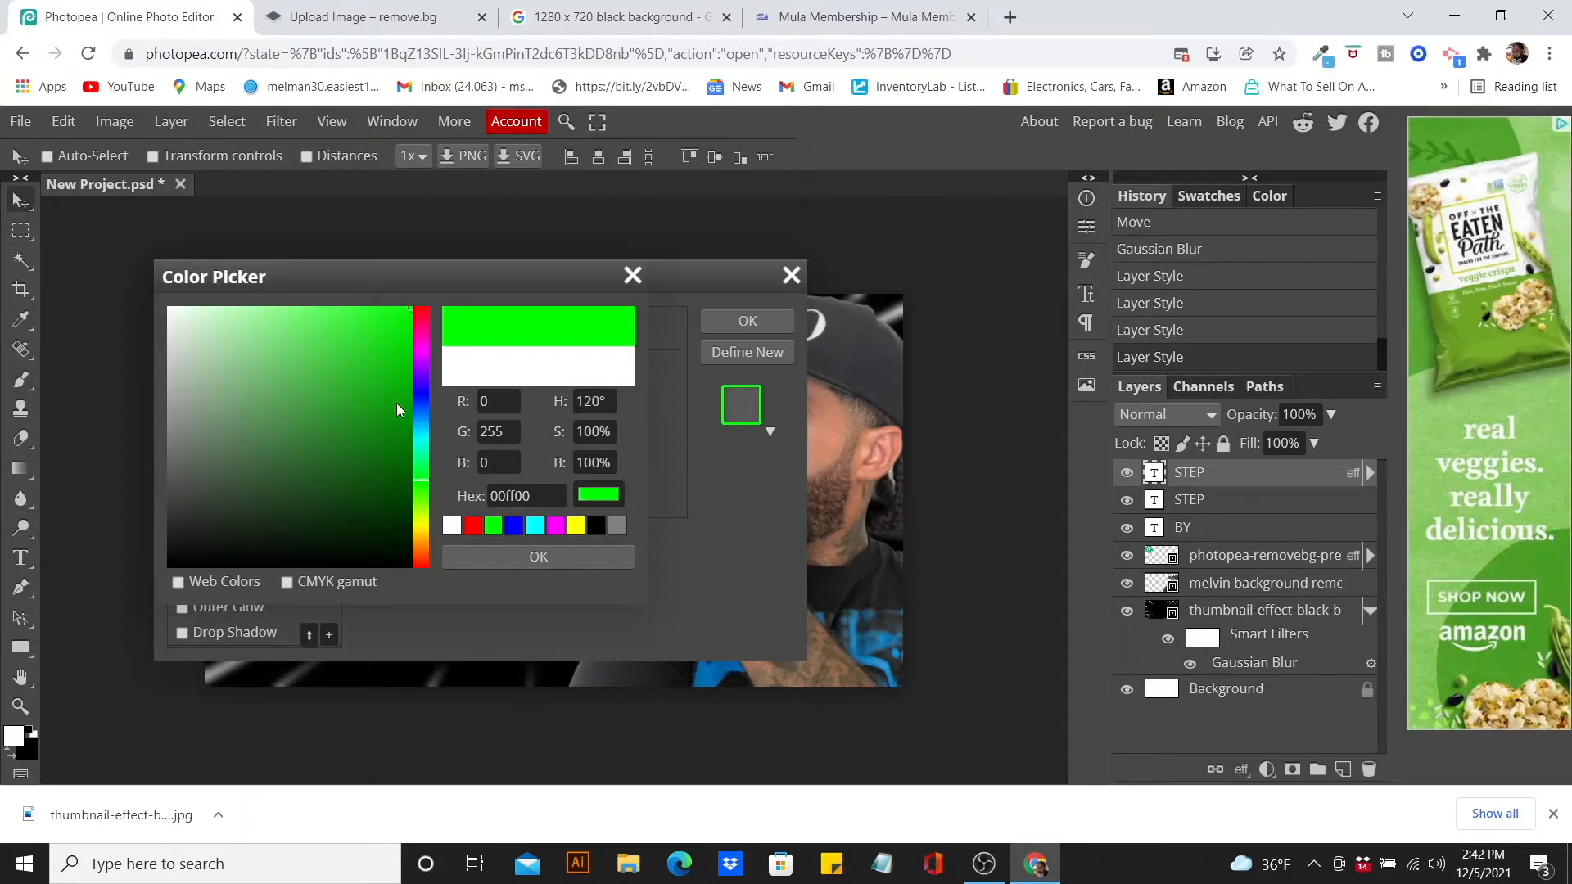
pyautogui.click(396, 403)
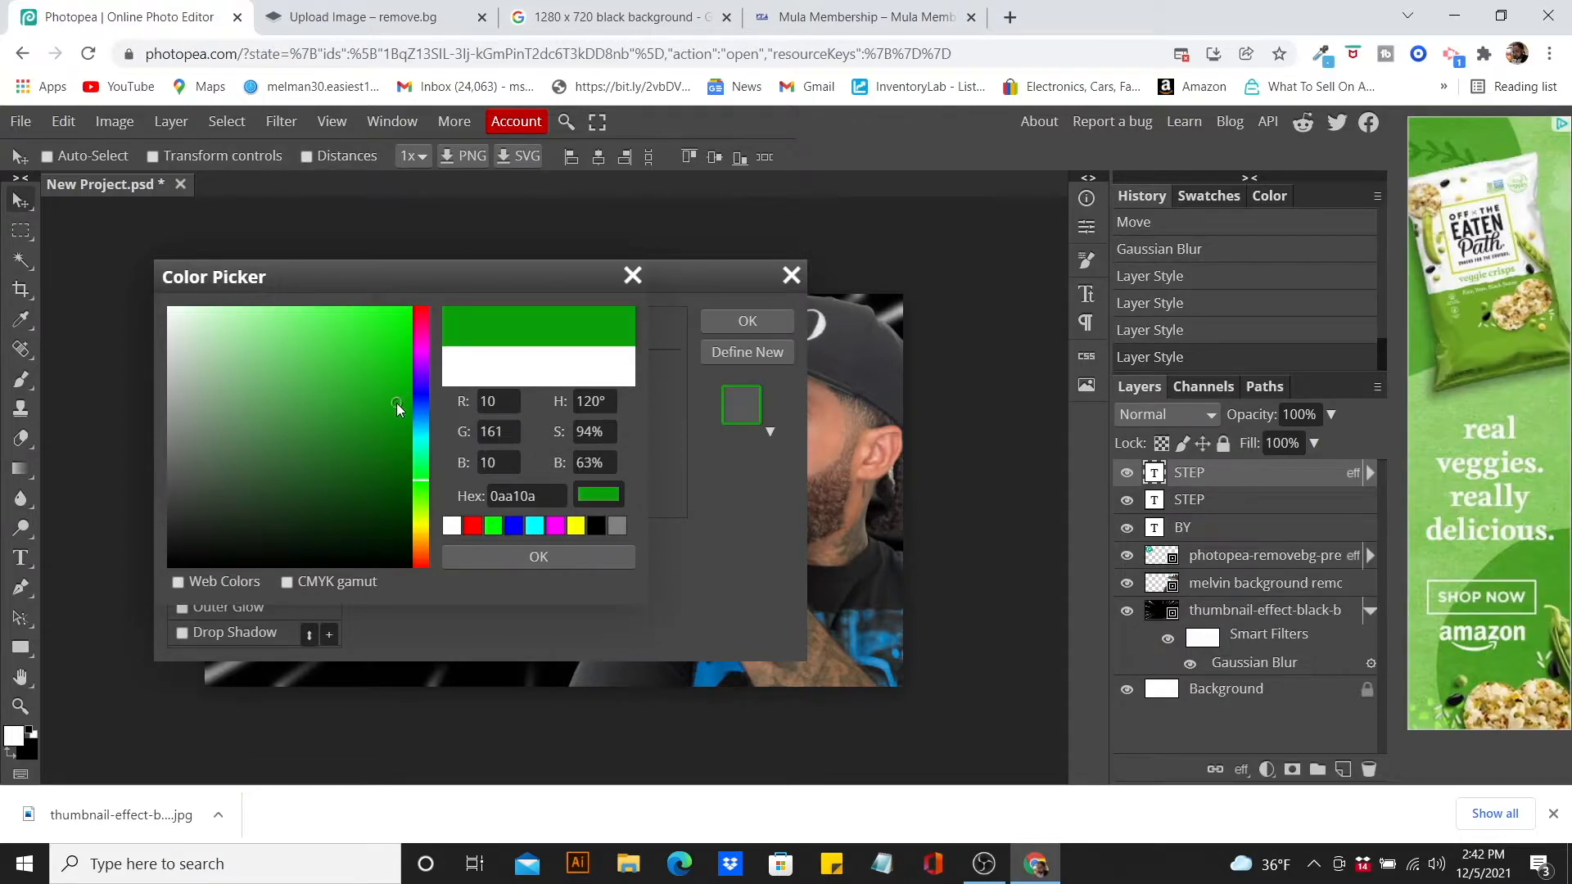
pyautogui.click(537, 559)
pyautogui.click(716, 320)
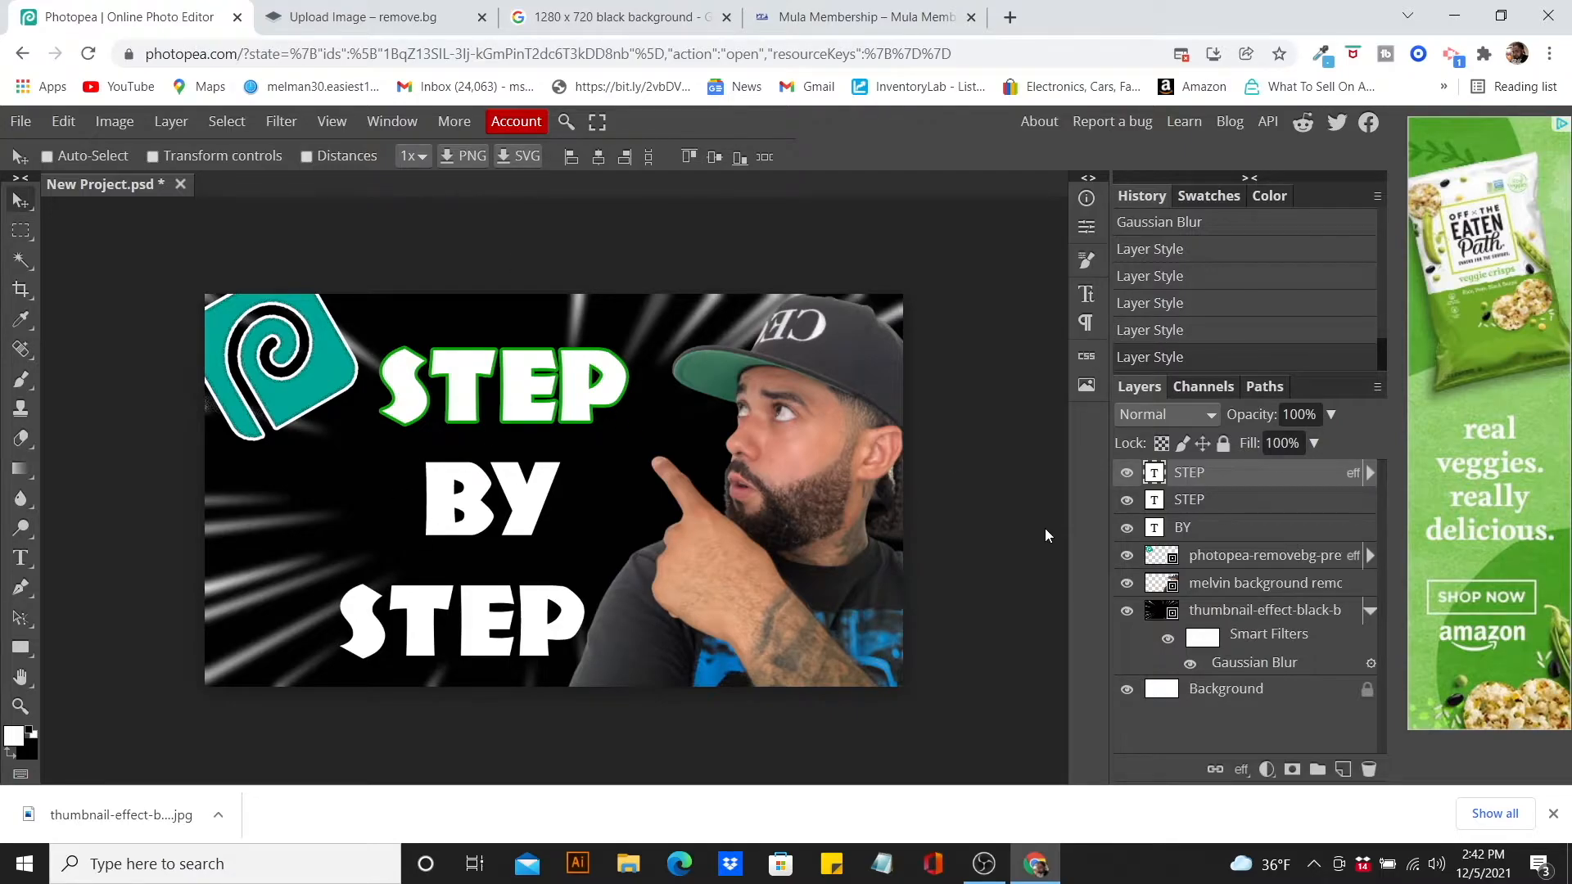
# - Change the upper STEP text's stroke color to yellow (ffff00)
pyautogui.doubleClick(1320, 472)
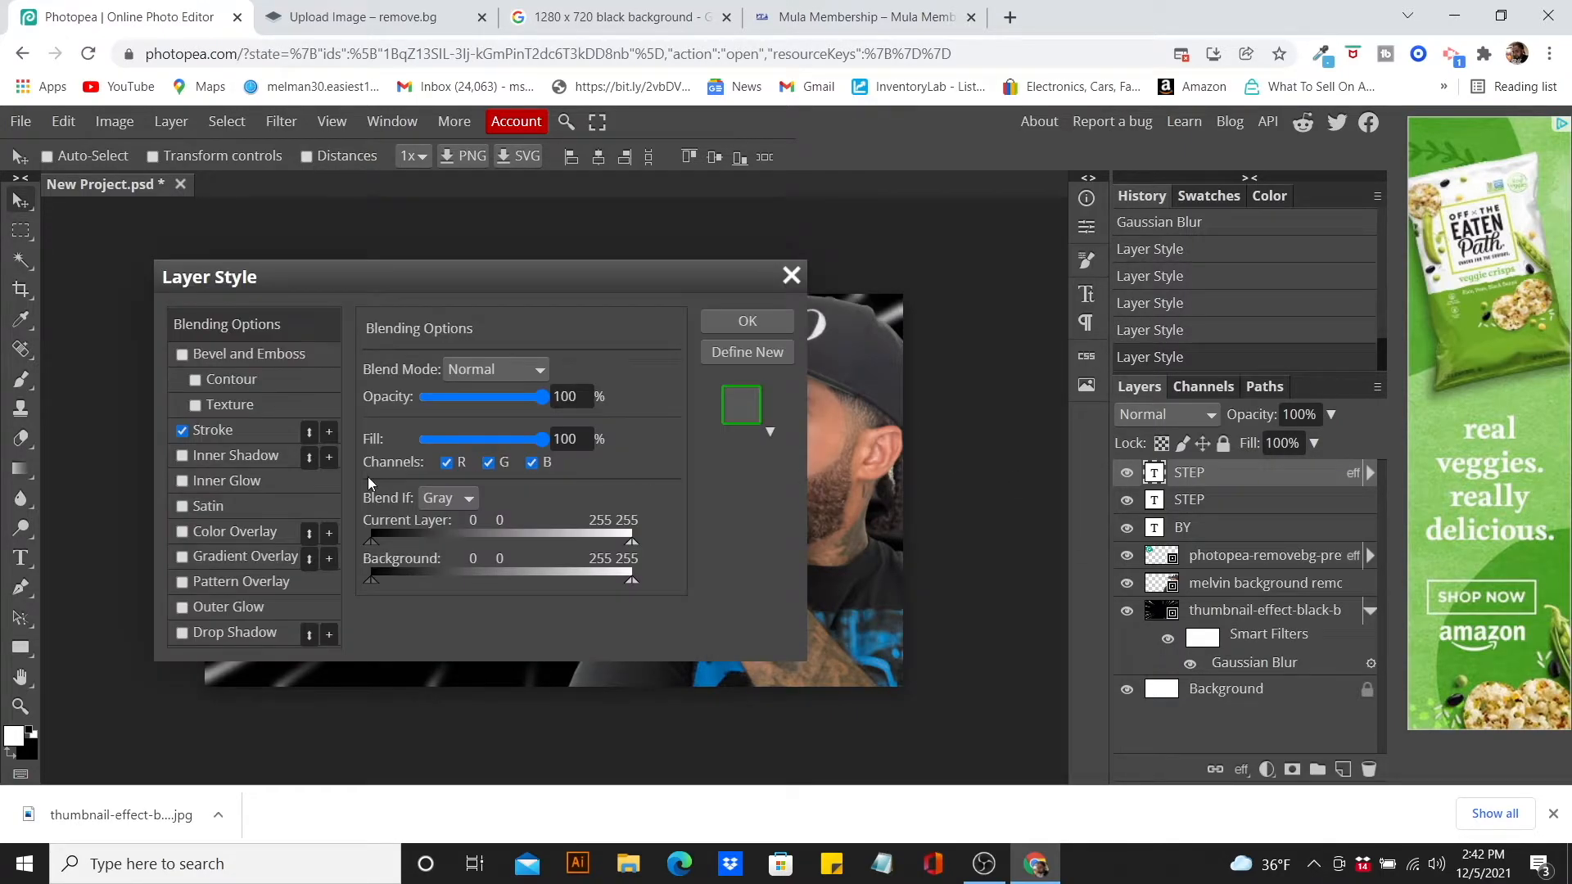
pyautogui.click(248, 429)
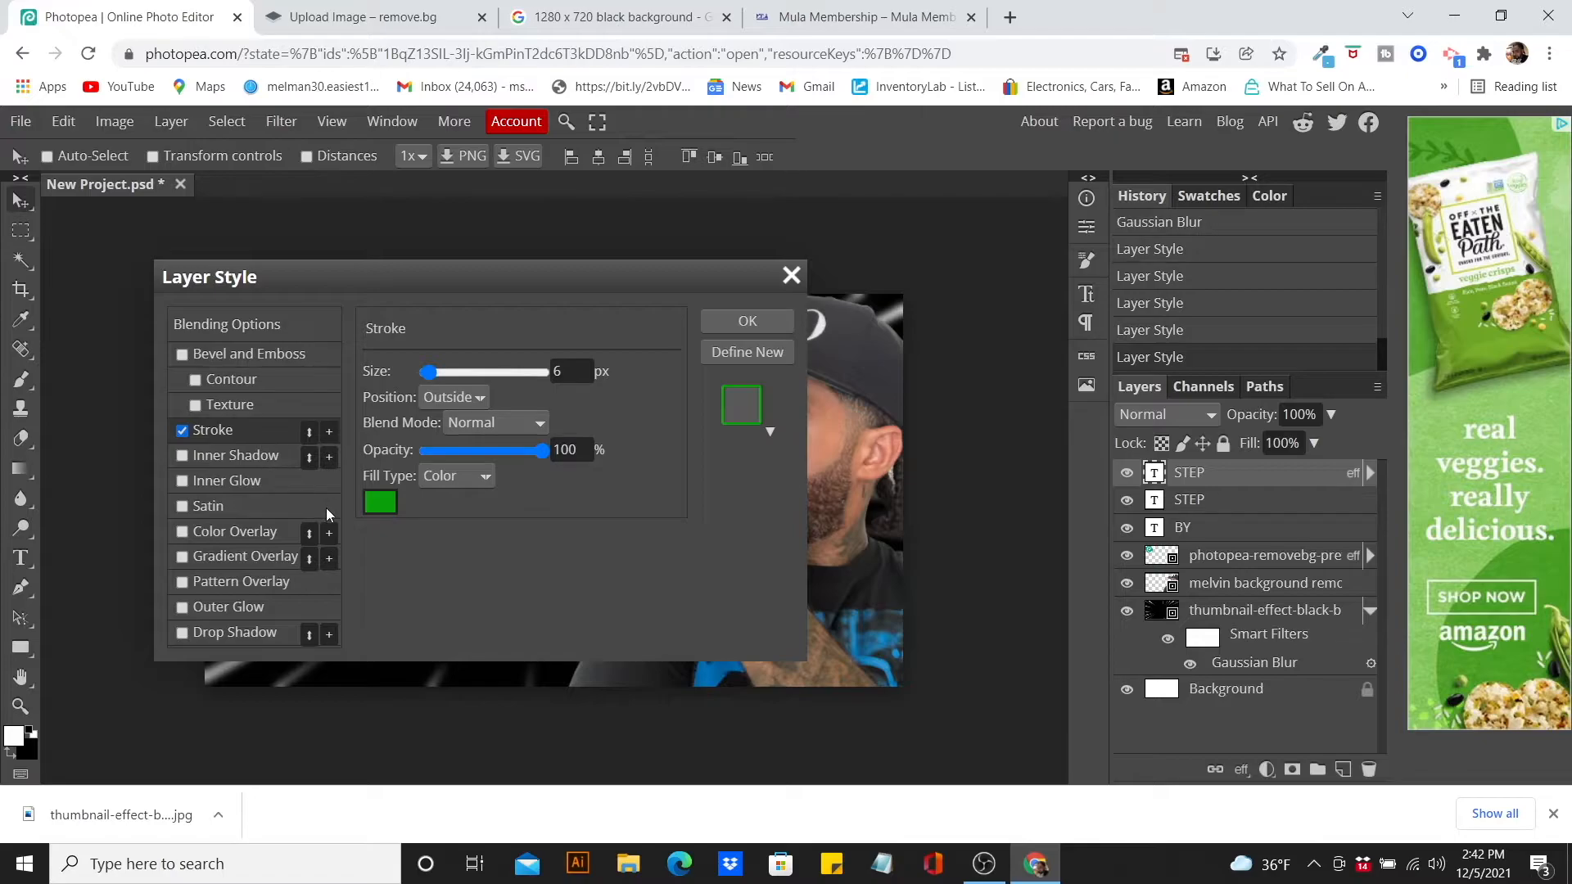
pyautogui.click(389, 508)
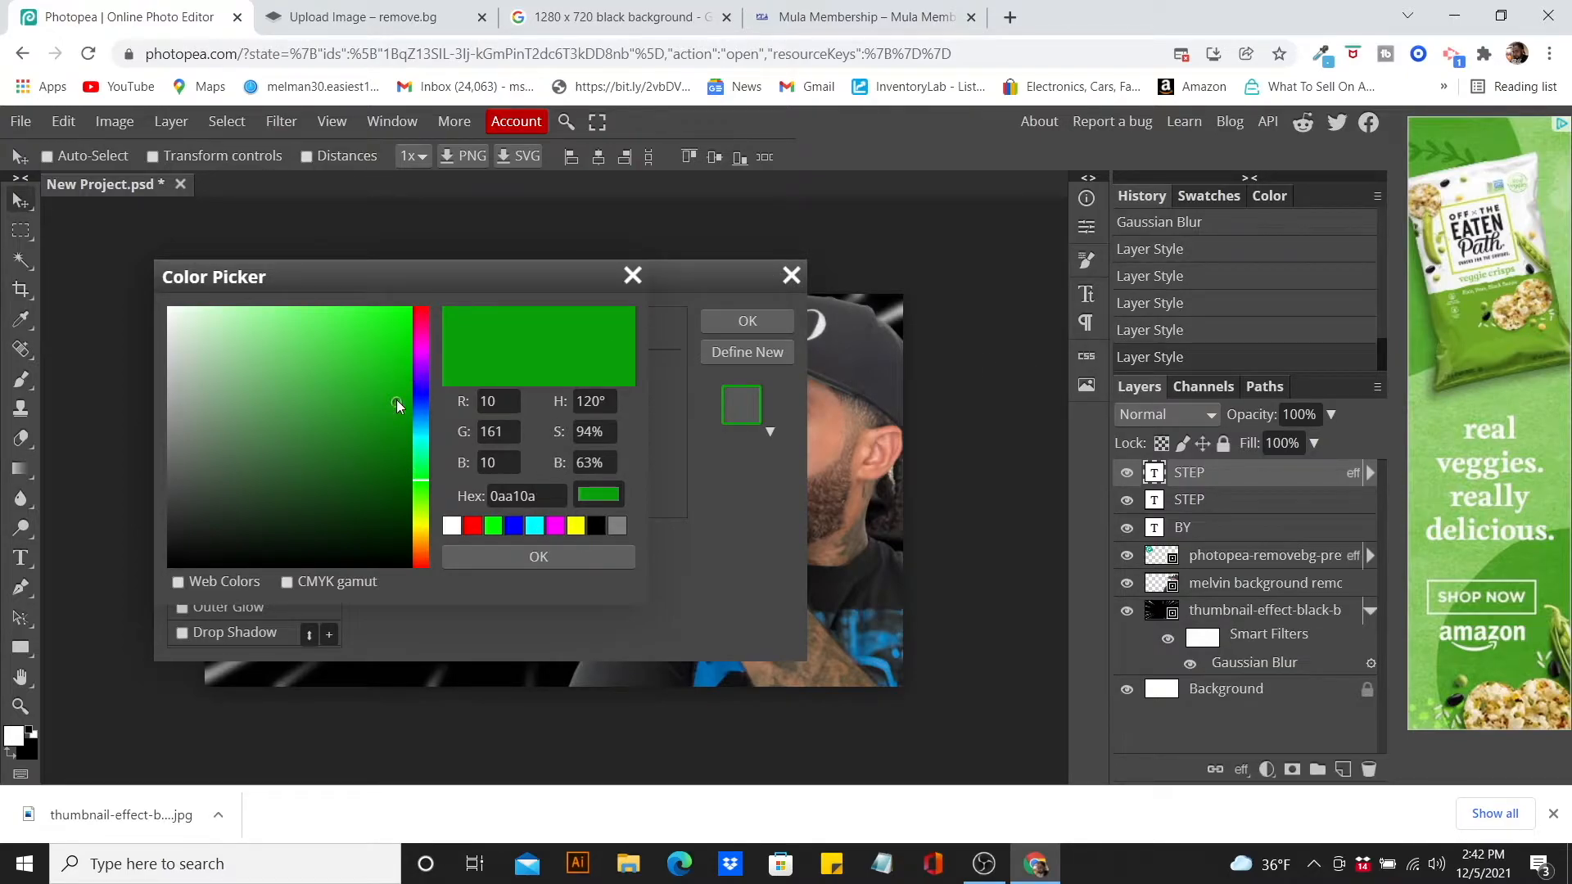
pyautogui.moveTo(397, 405); pyautogui.dragTo(406, 430)
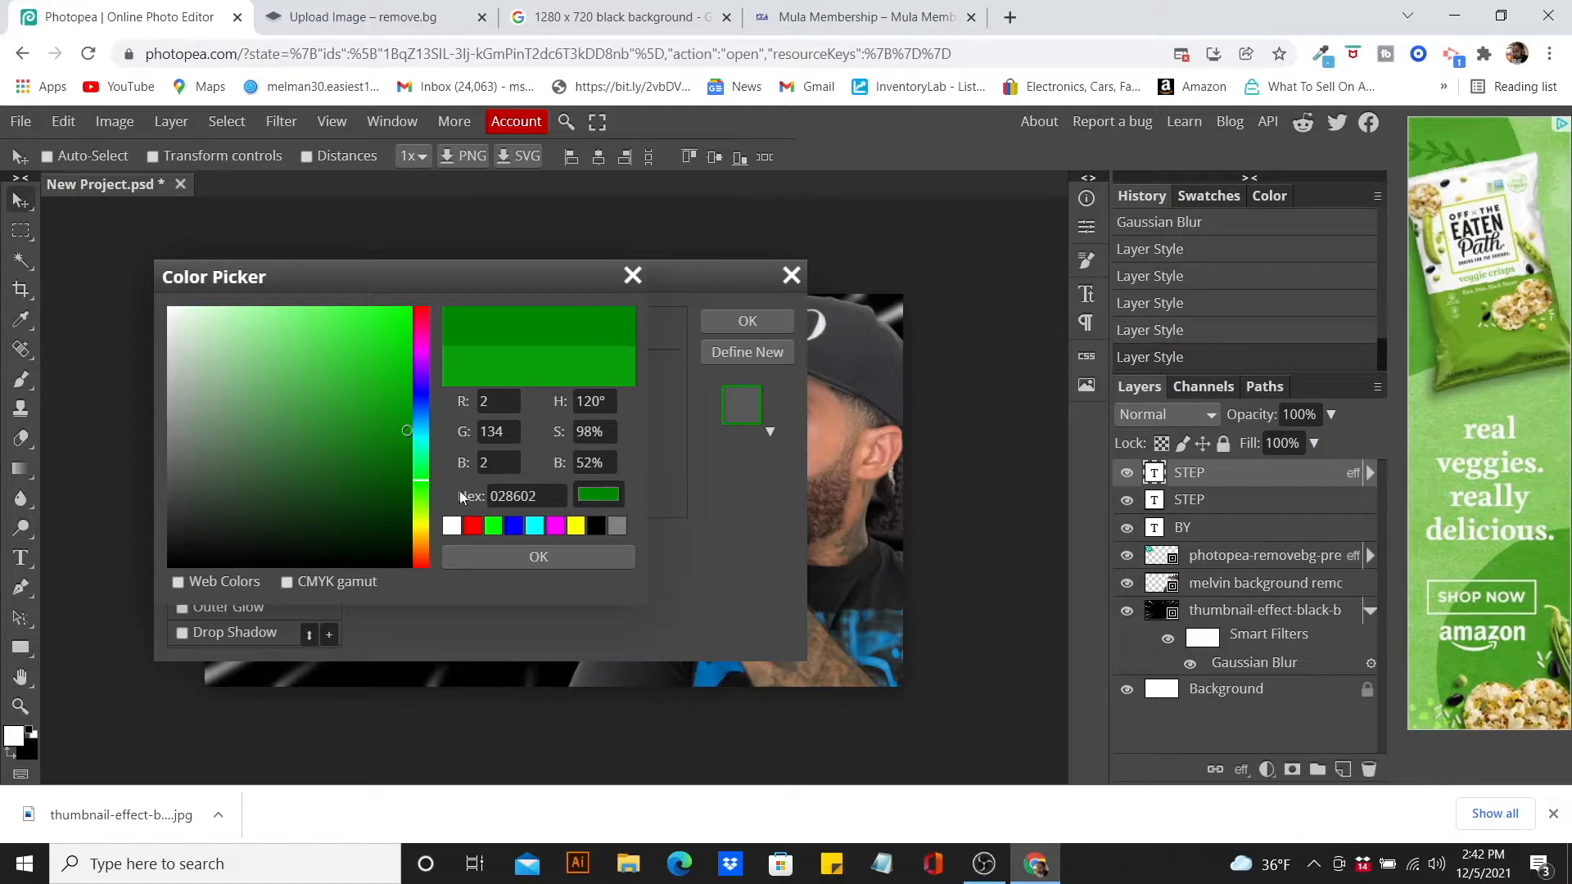
pyautogui.click(577, 526)
pyautogui.click(568, 557)
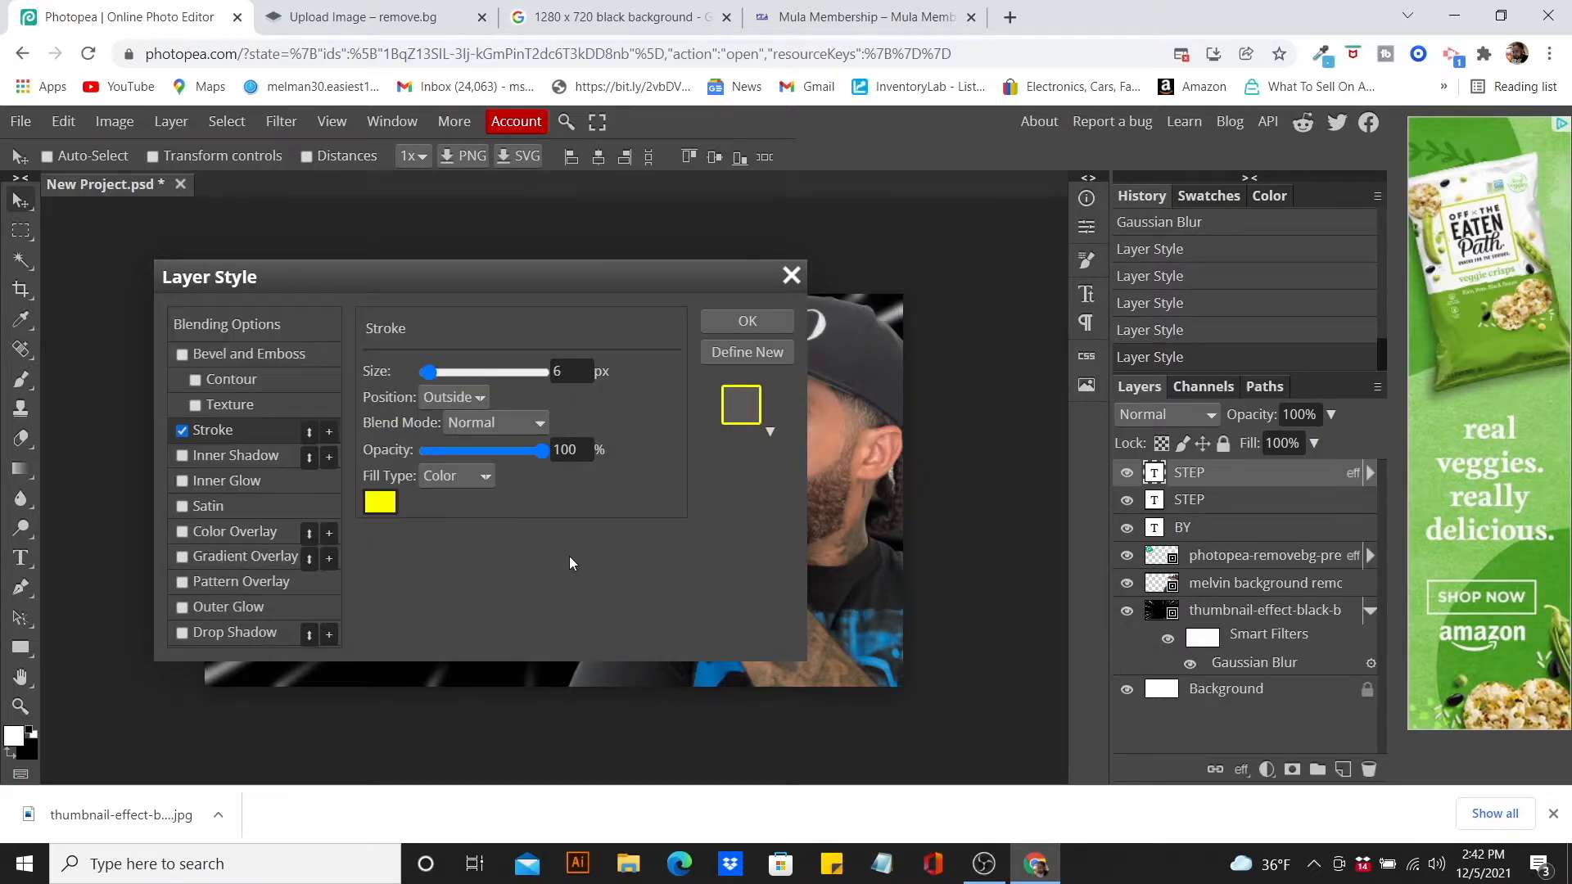
pyautogui.click(752, 325)
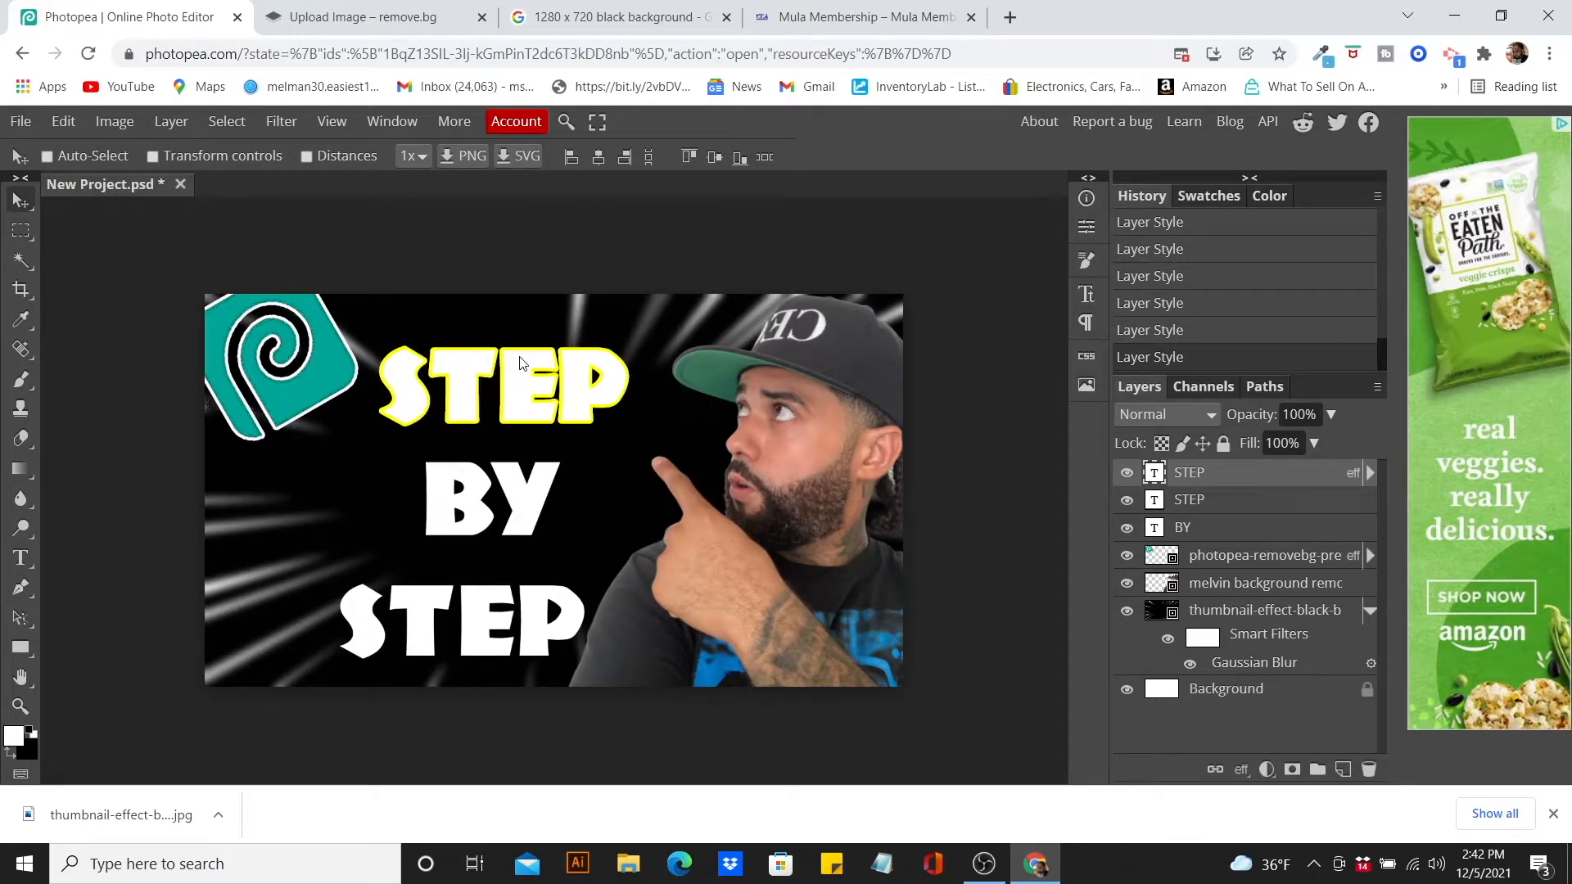
# - Change the upper STEP text's stroke color to black (000000)
pyautogui.doubleClick(1330, 479)
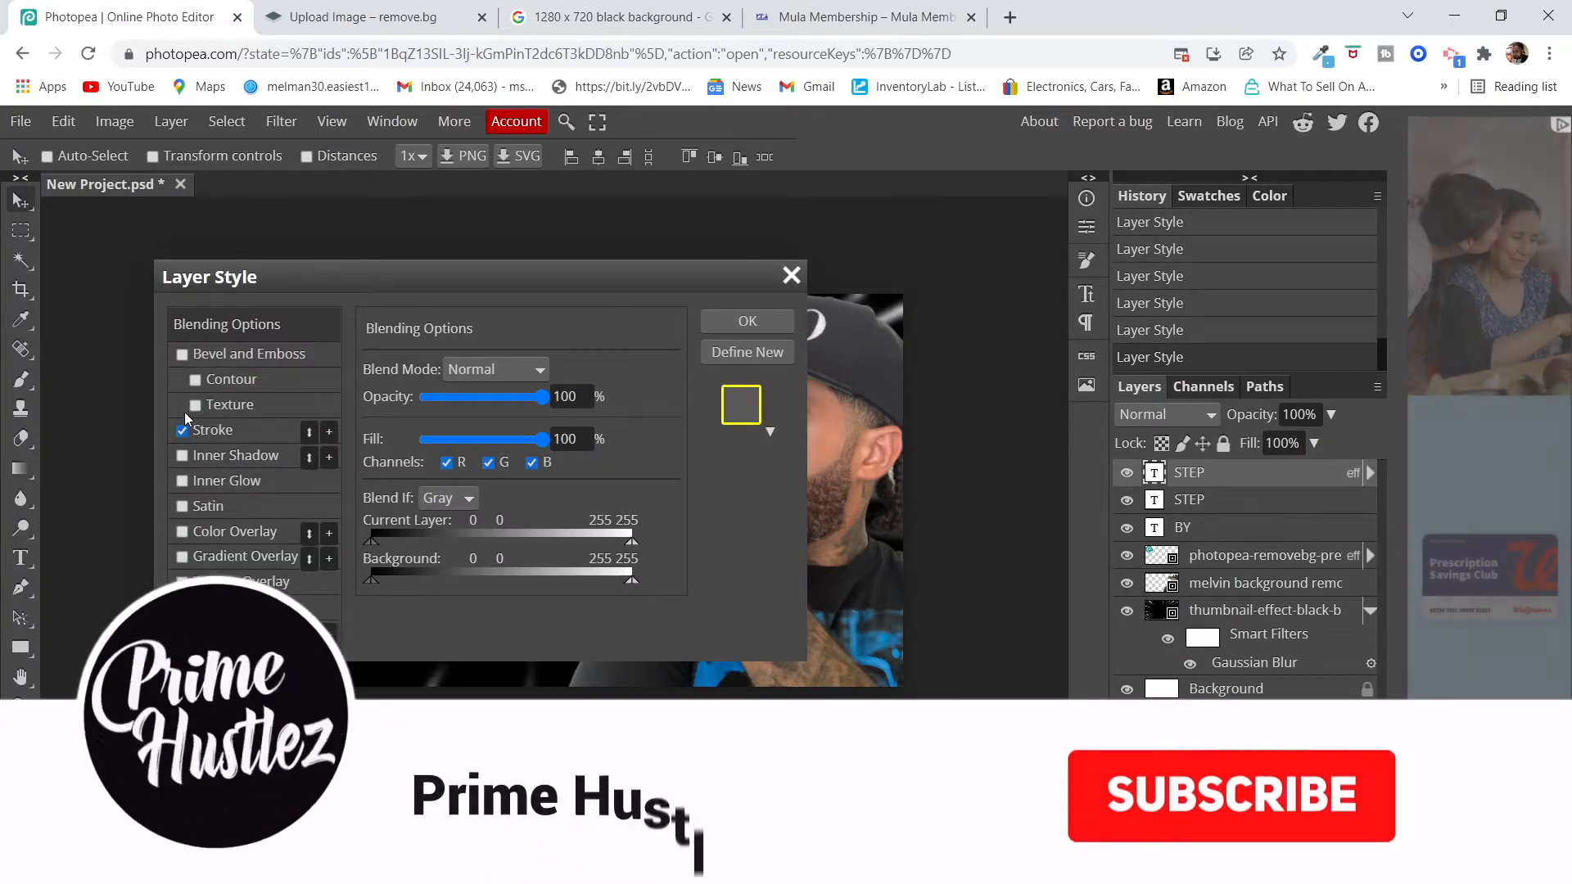
pyautogui.click(276, 431)
pyautogui.click(380, 501)
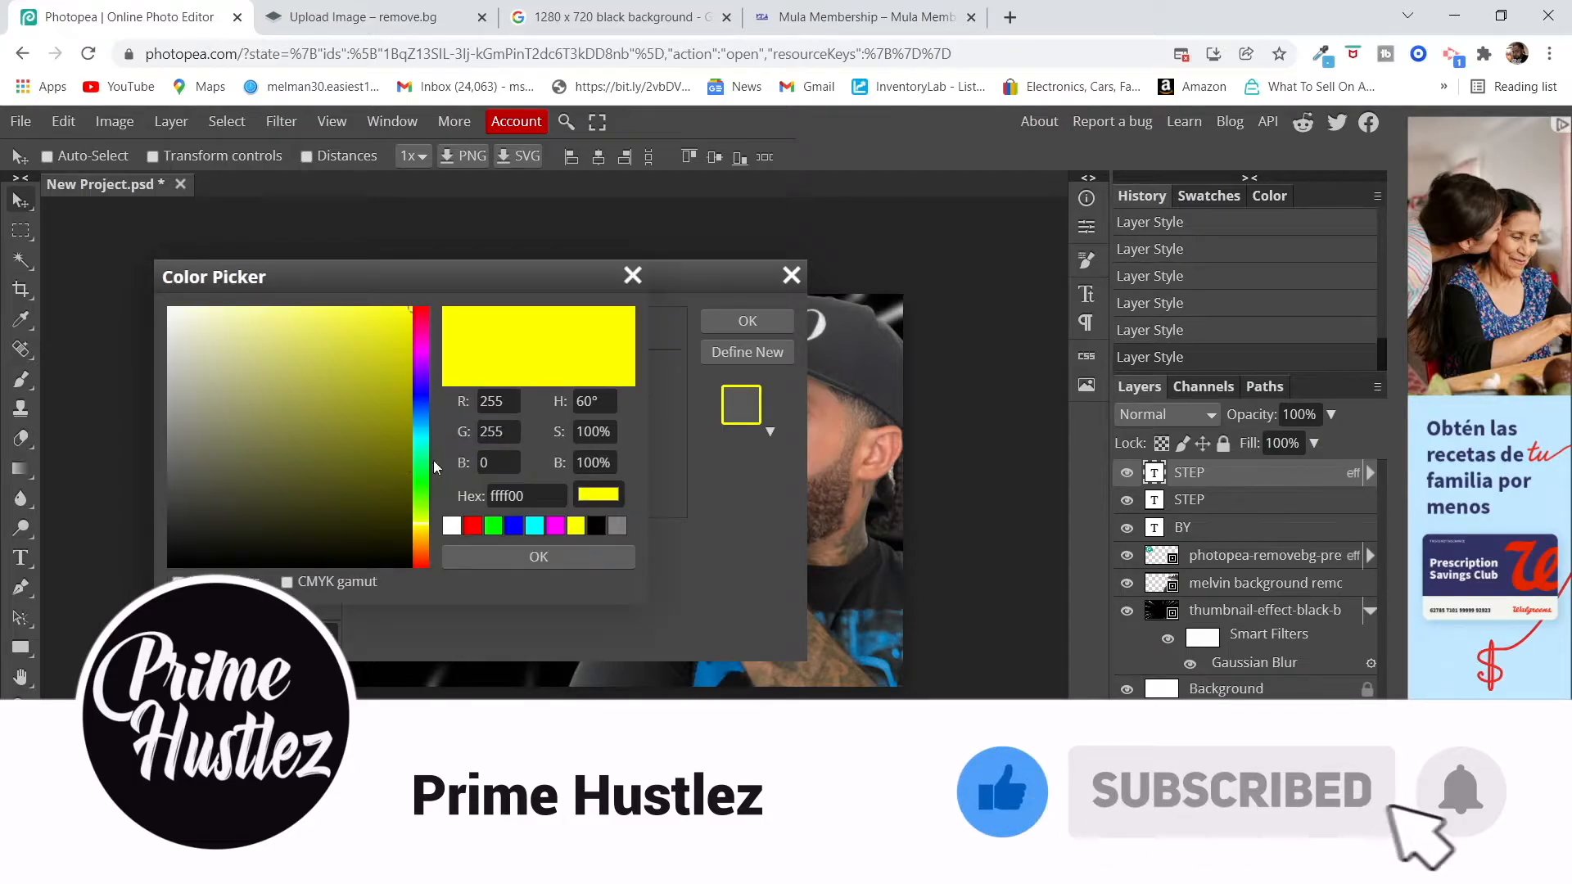
pyautogui.click(596, 526)
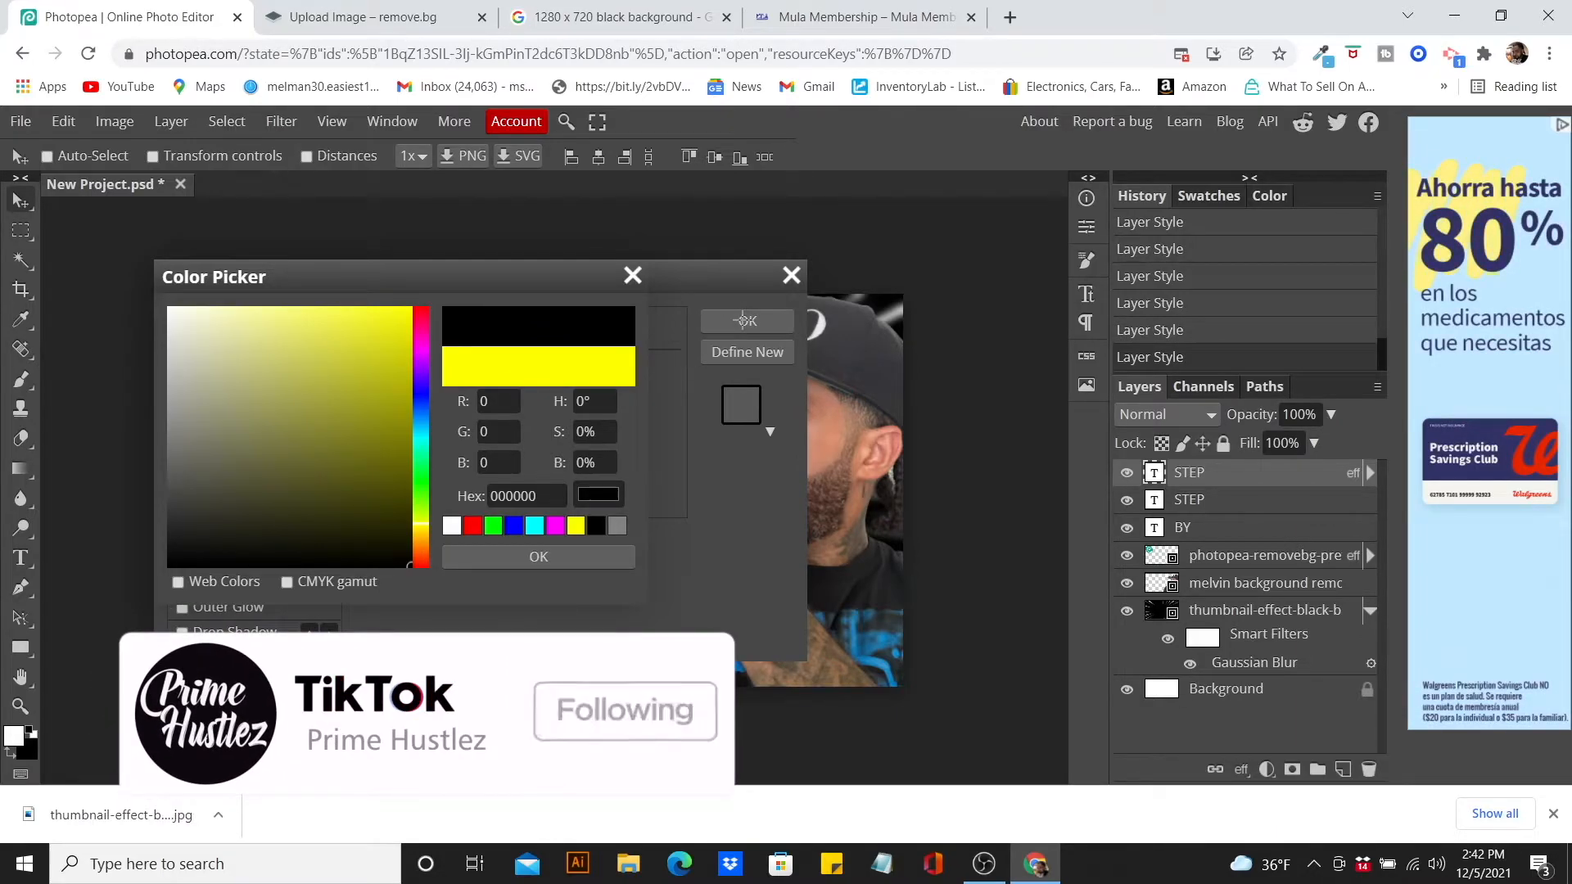
pyautogui.click(577, 556)
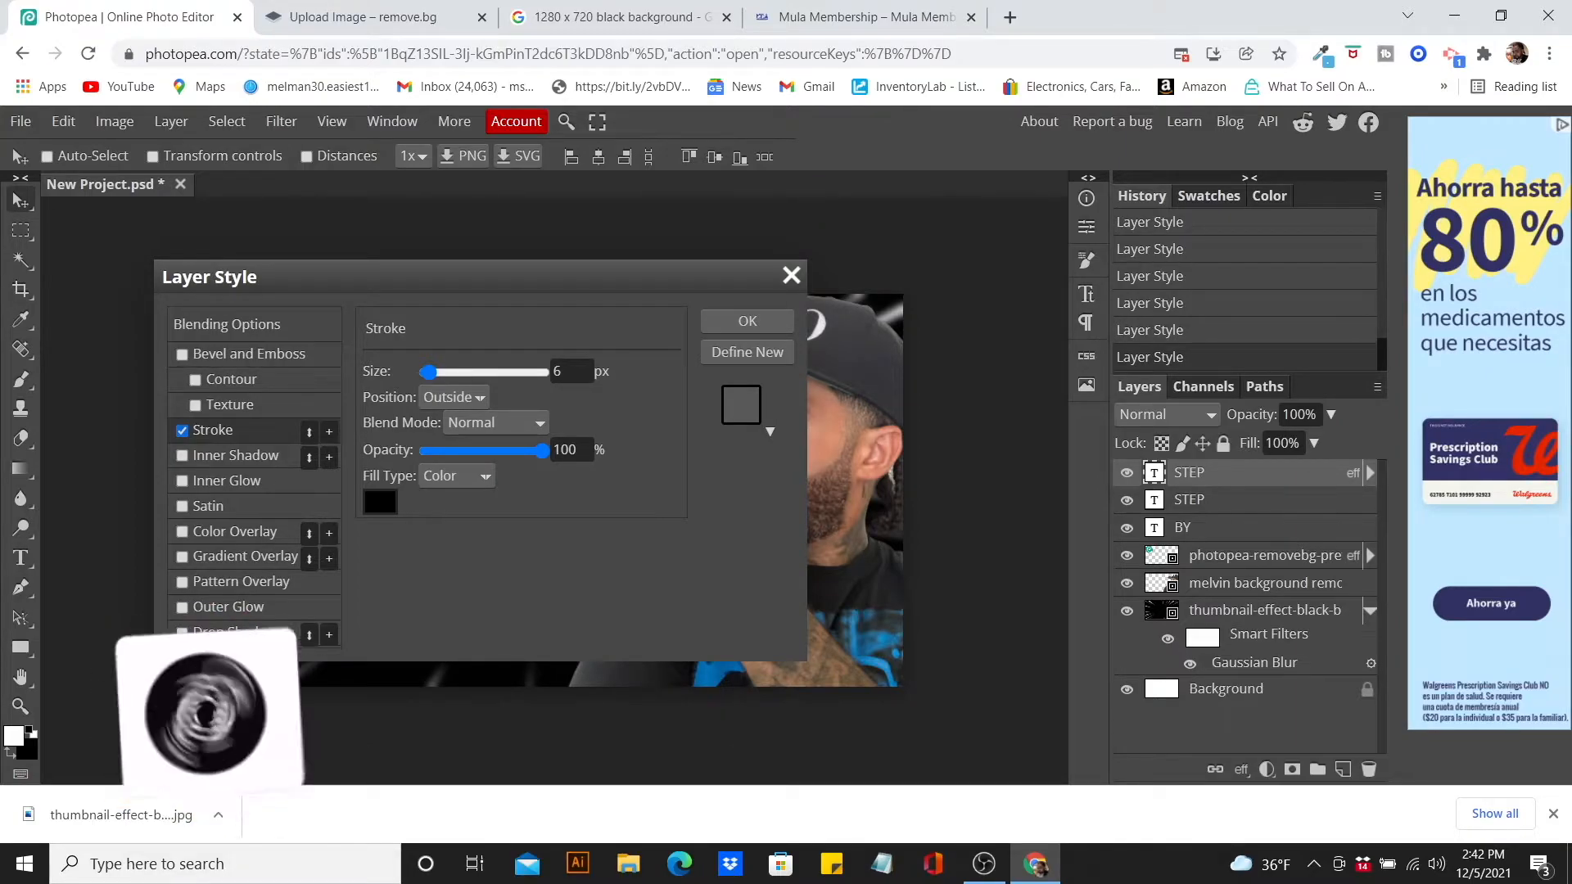
# - Add a white (ffffff) inner shadow to the upper STEP text with 0 px distance, 5 px size and 50% noise
pyautogui.click(247, 456)
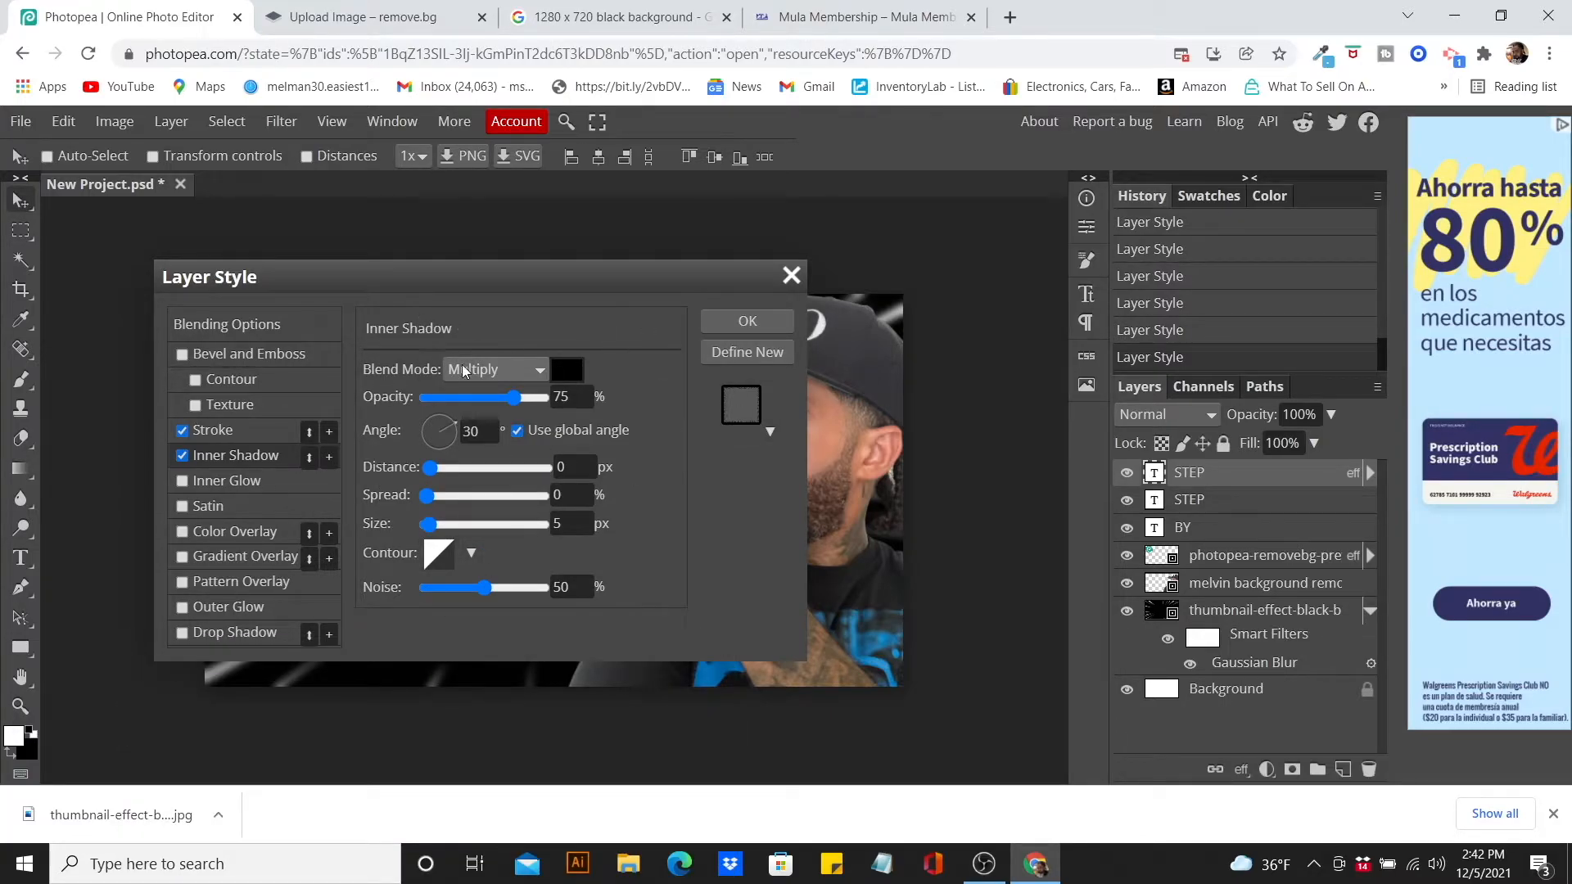
pyautogui.click(567, 373)
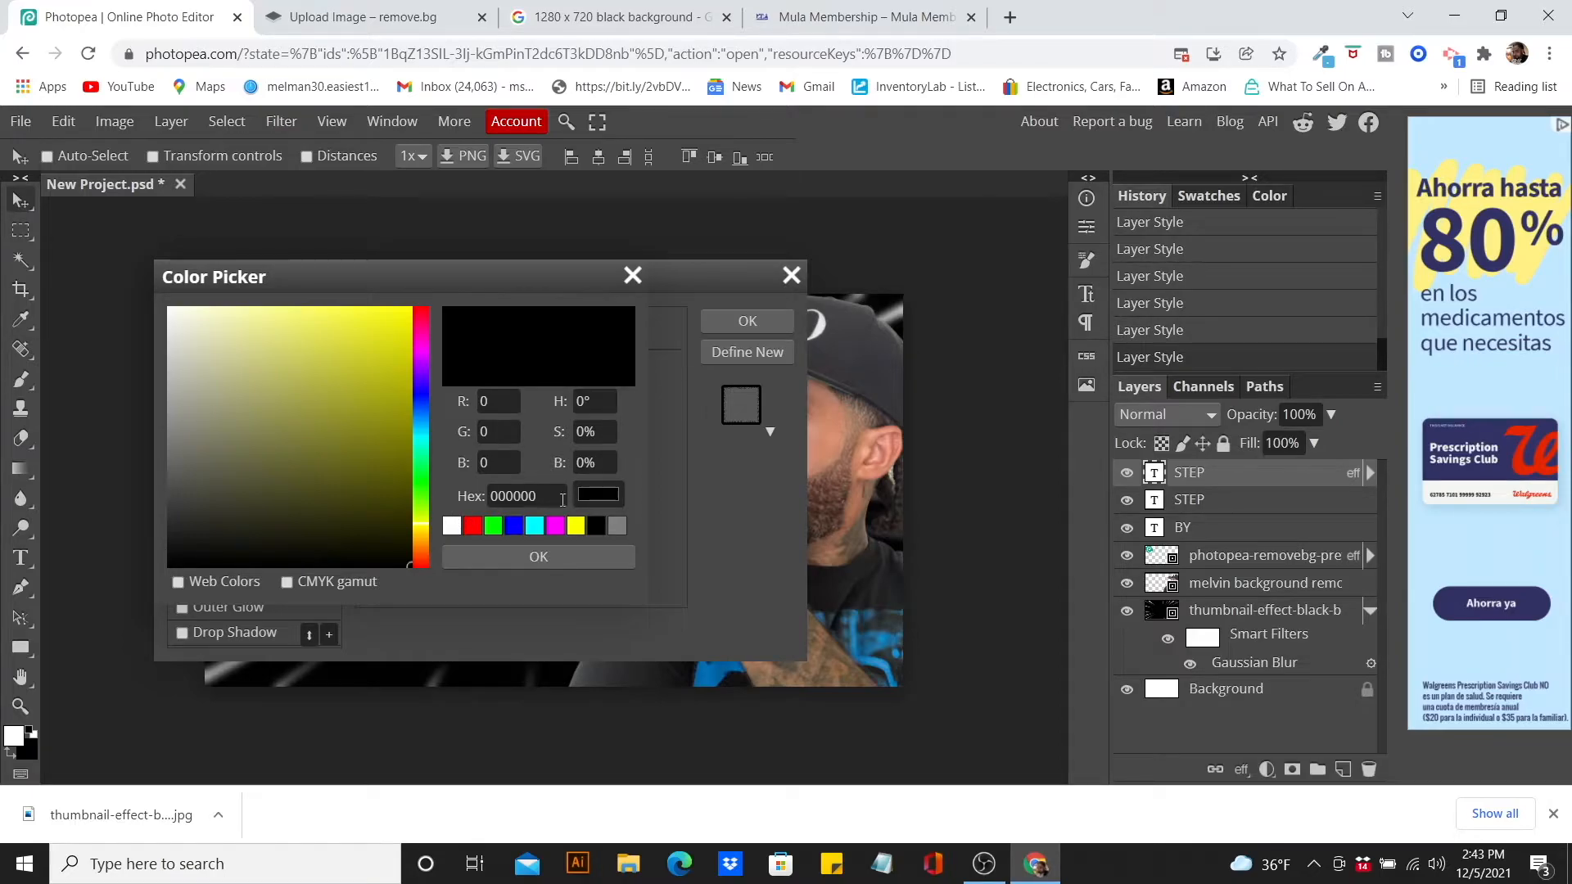
pyautogui.click(450, 530)
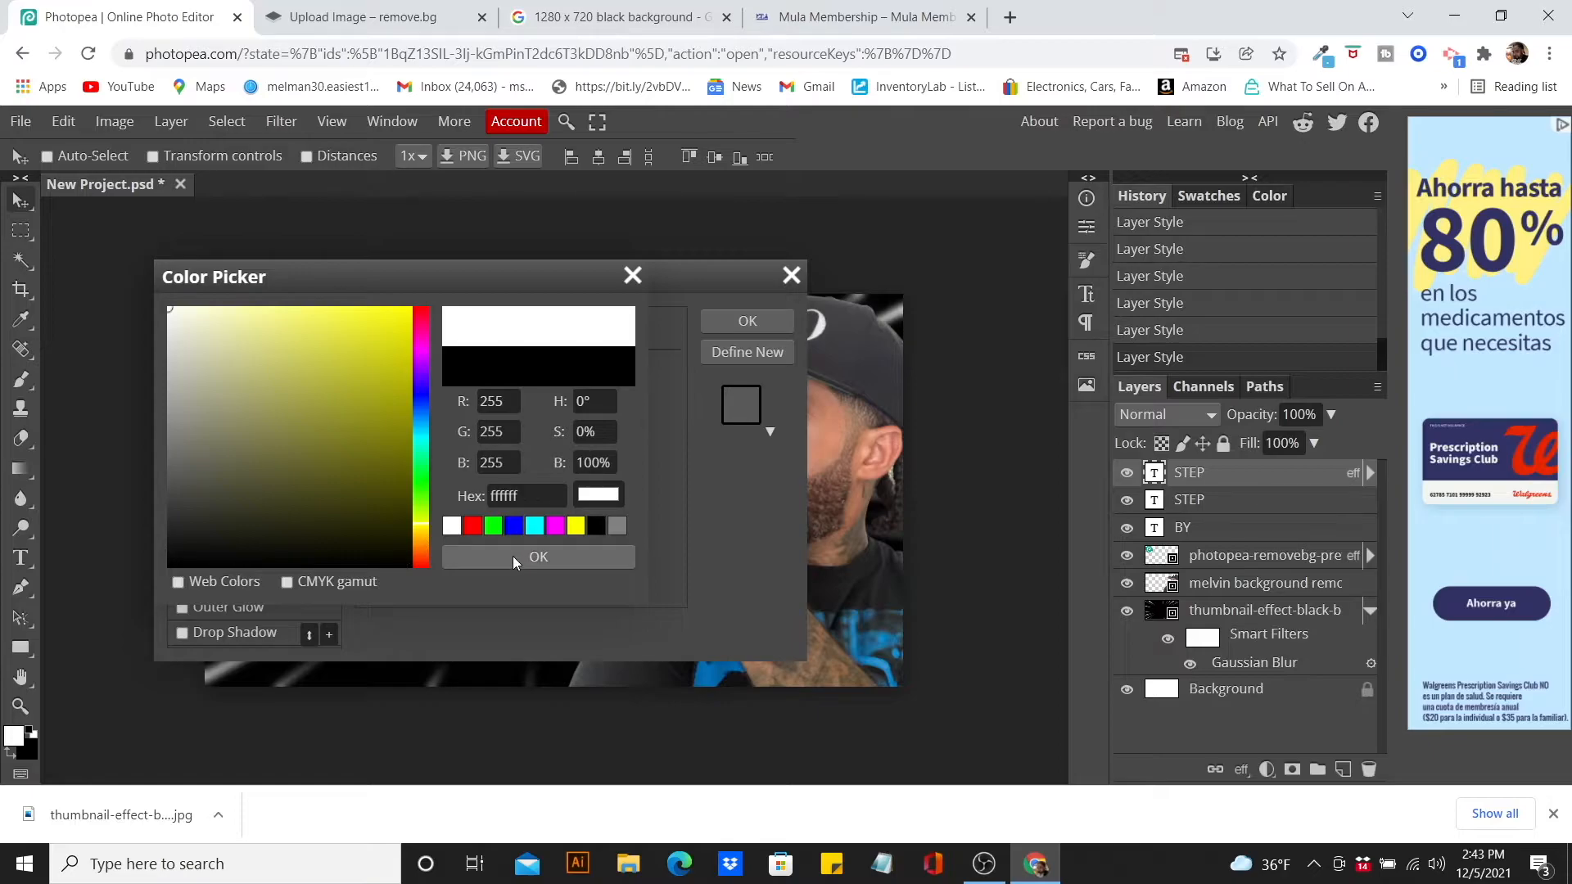
pyautogui.click(514, 558)
pyautogui.click(771, 317)
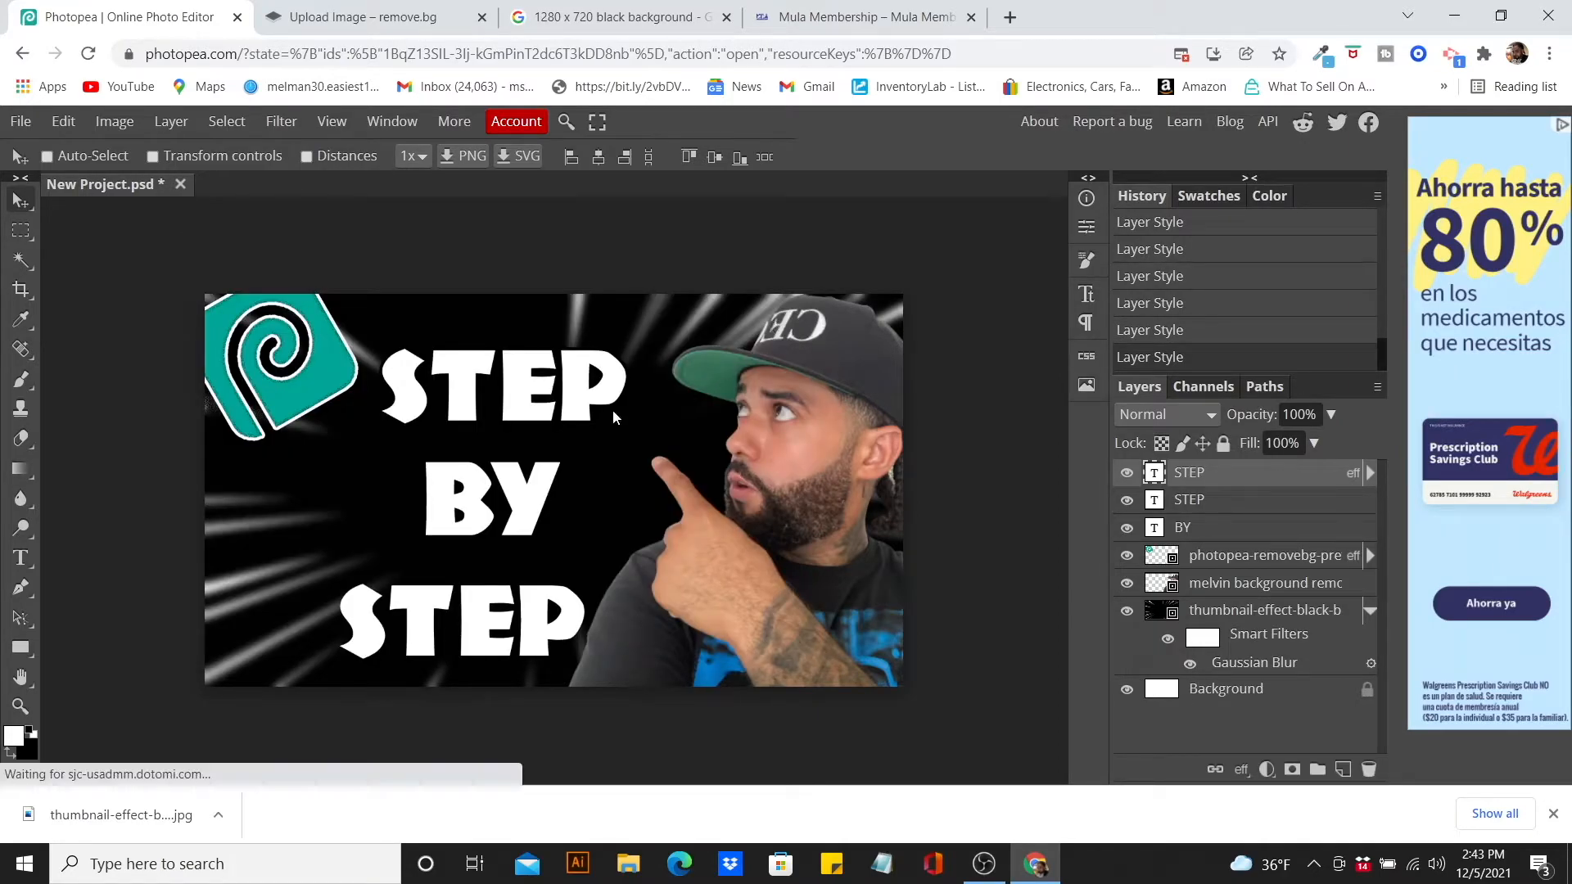
# - Add a white drop shadow to the upper STEP text with 27 px distance, 13 px size and 95% opacity
pyautogui.doubleClick(1291, 484)
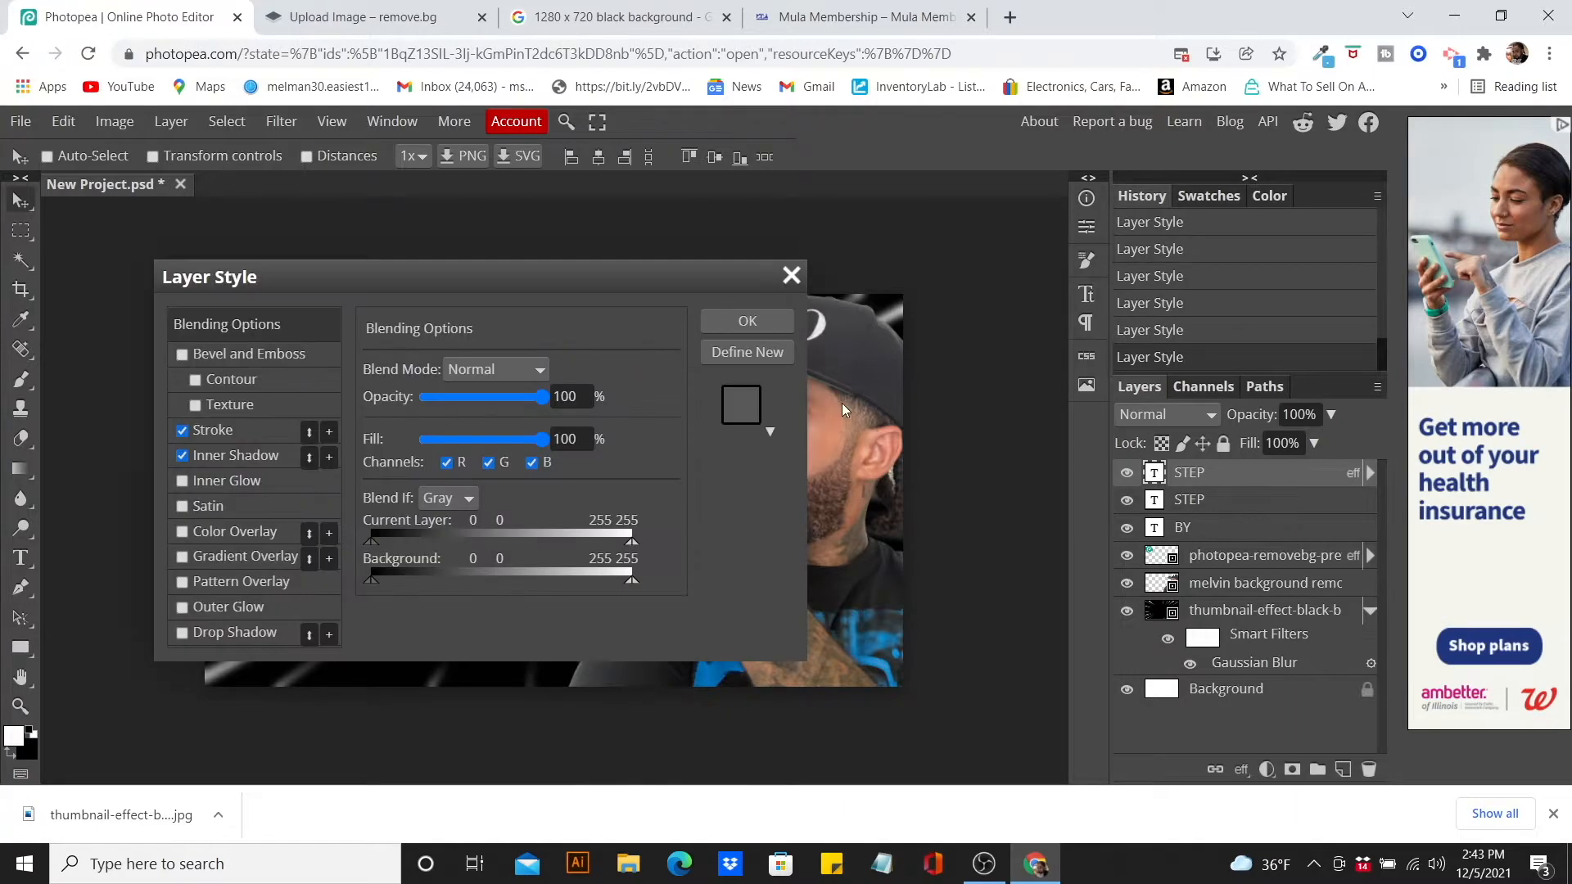
pyautogui.click(232, 634)
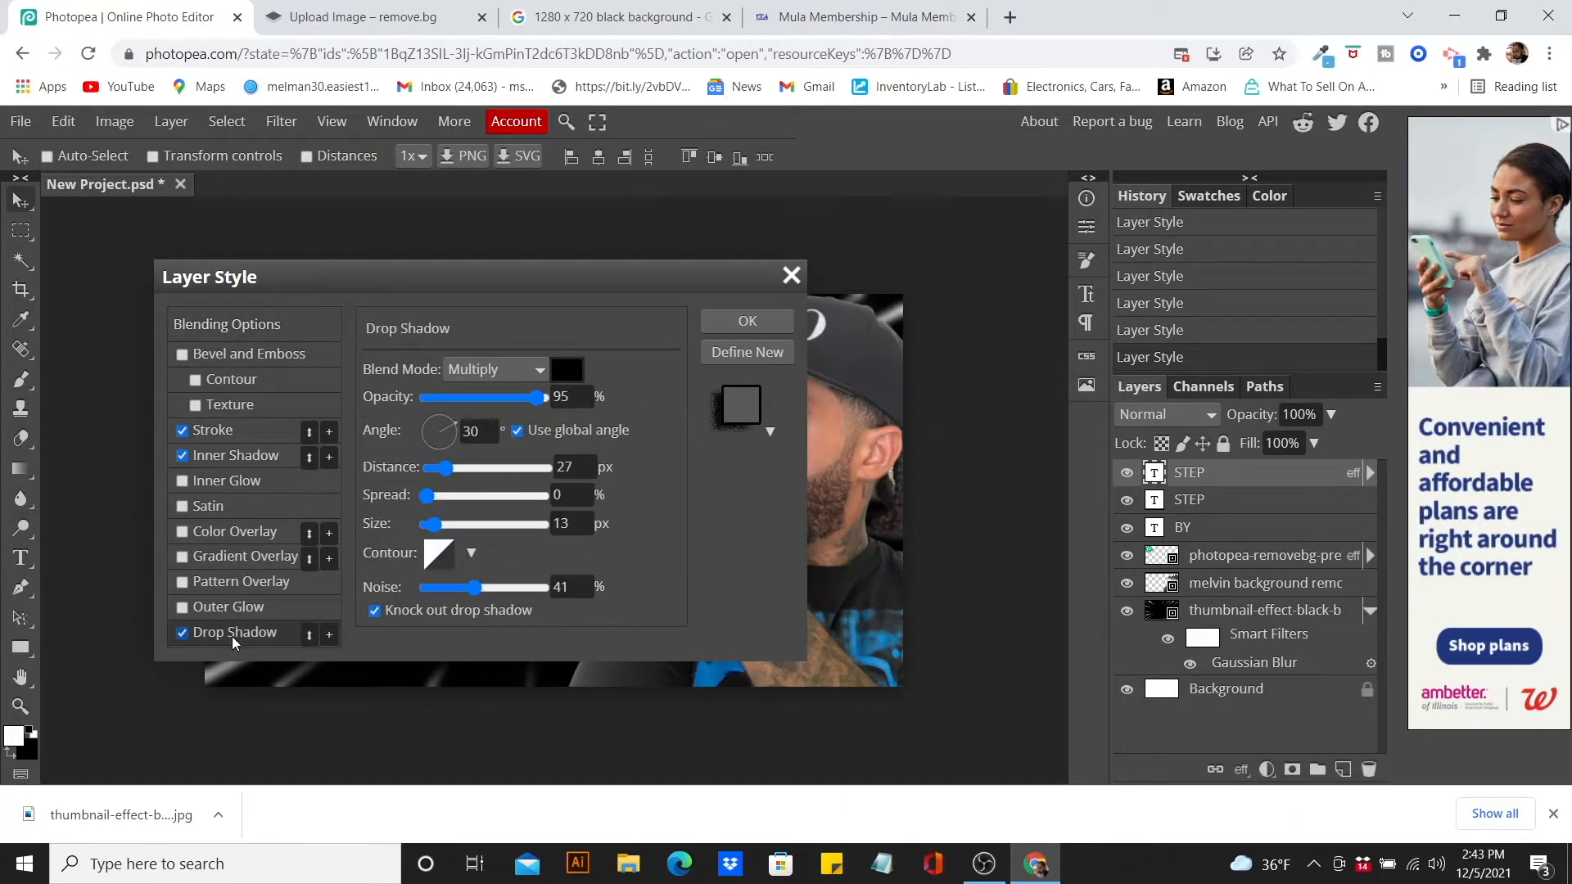
pyautogui.click(574, 370)
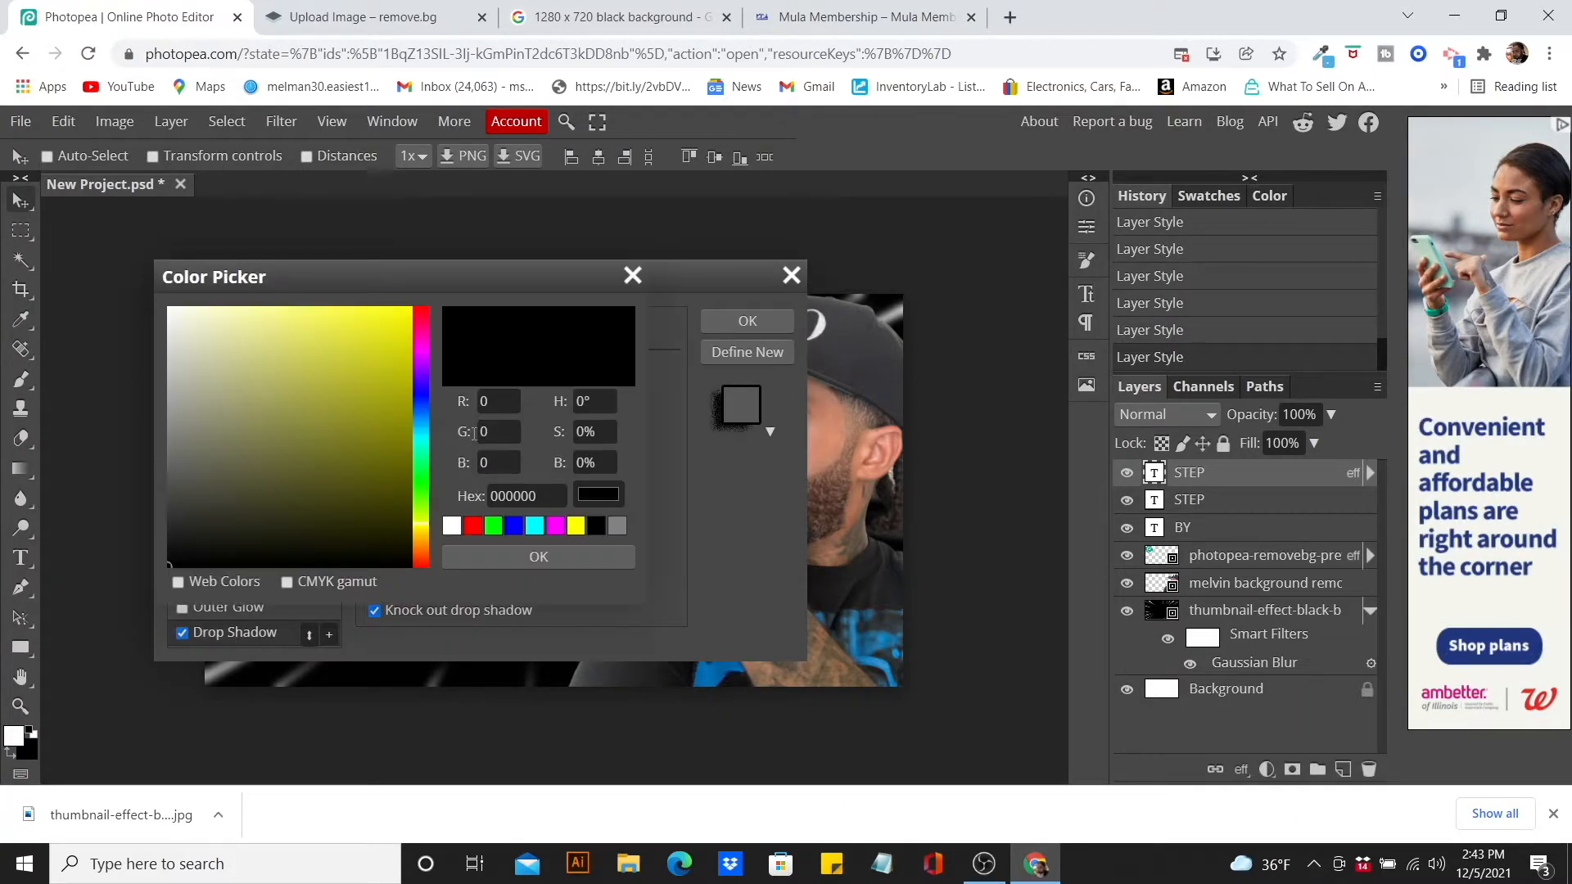
pyautogui.click(451, 525)
pyautogui.click(514, 558)
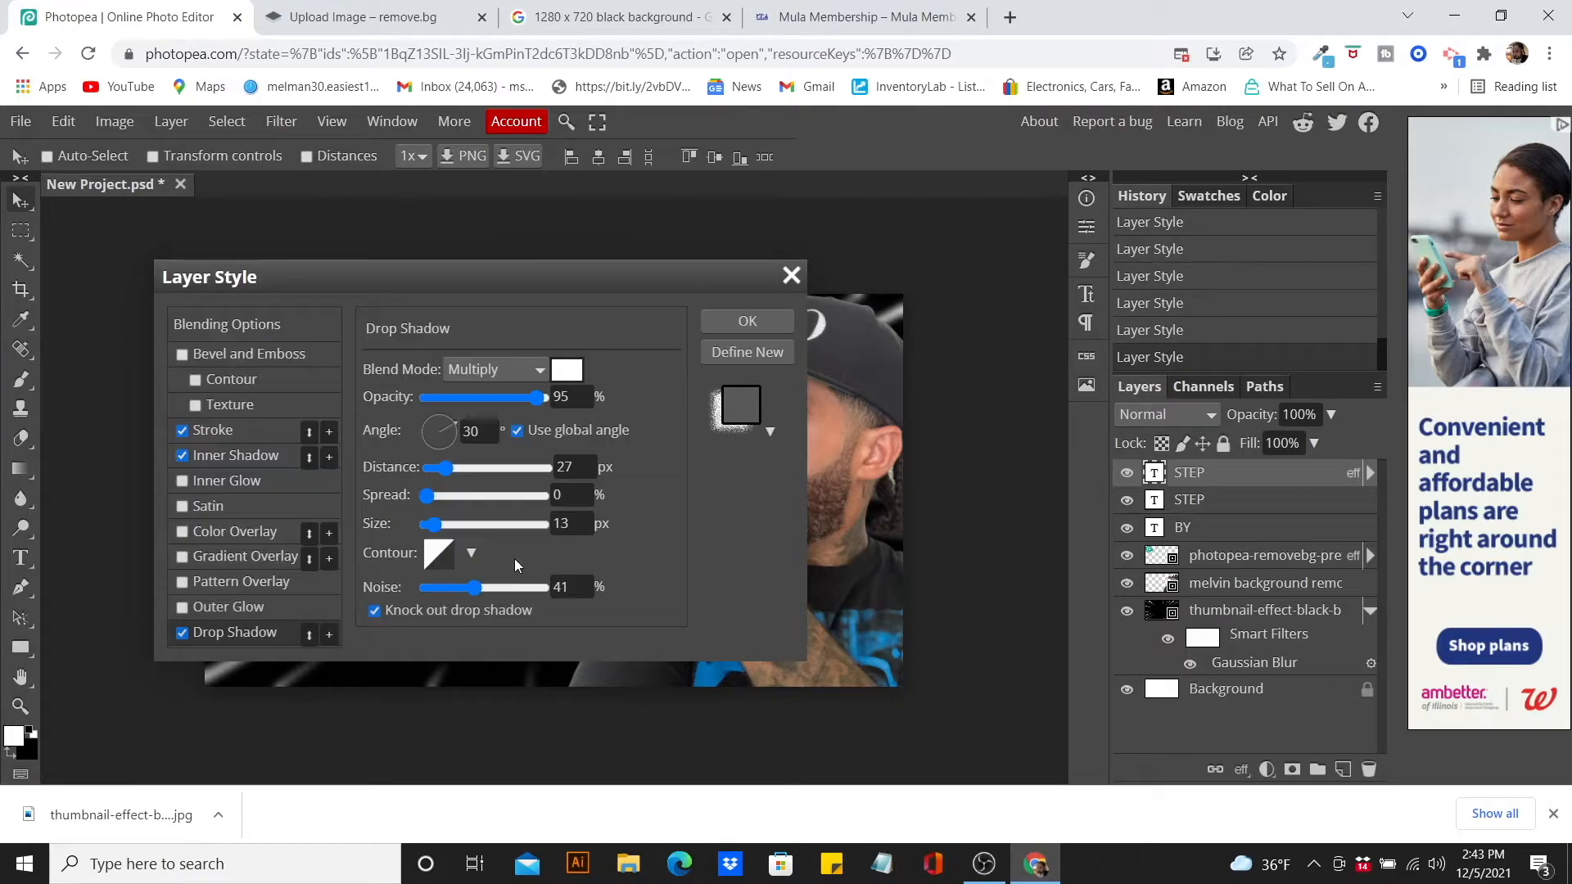
pyautogui.click(757, 319)
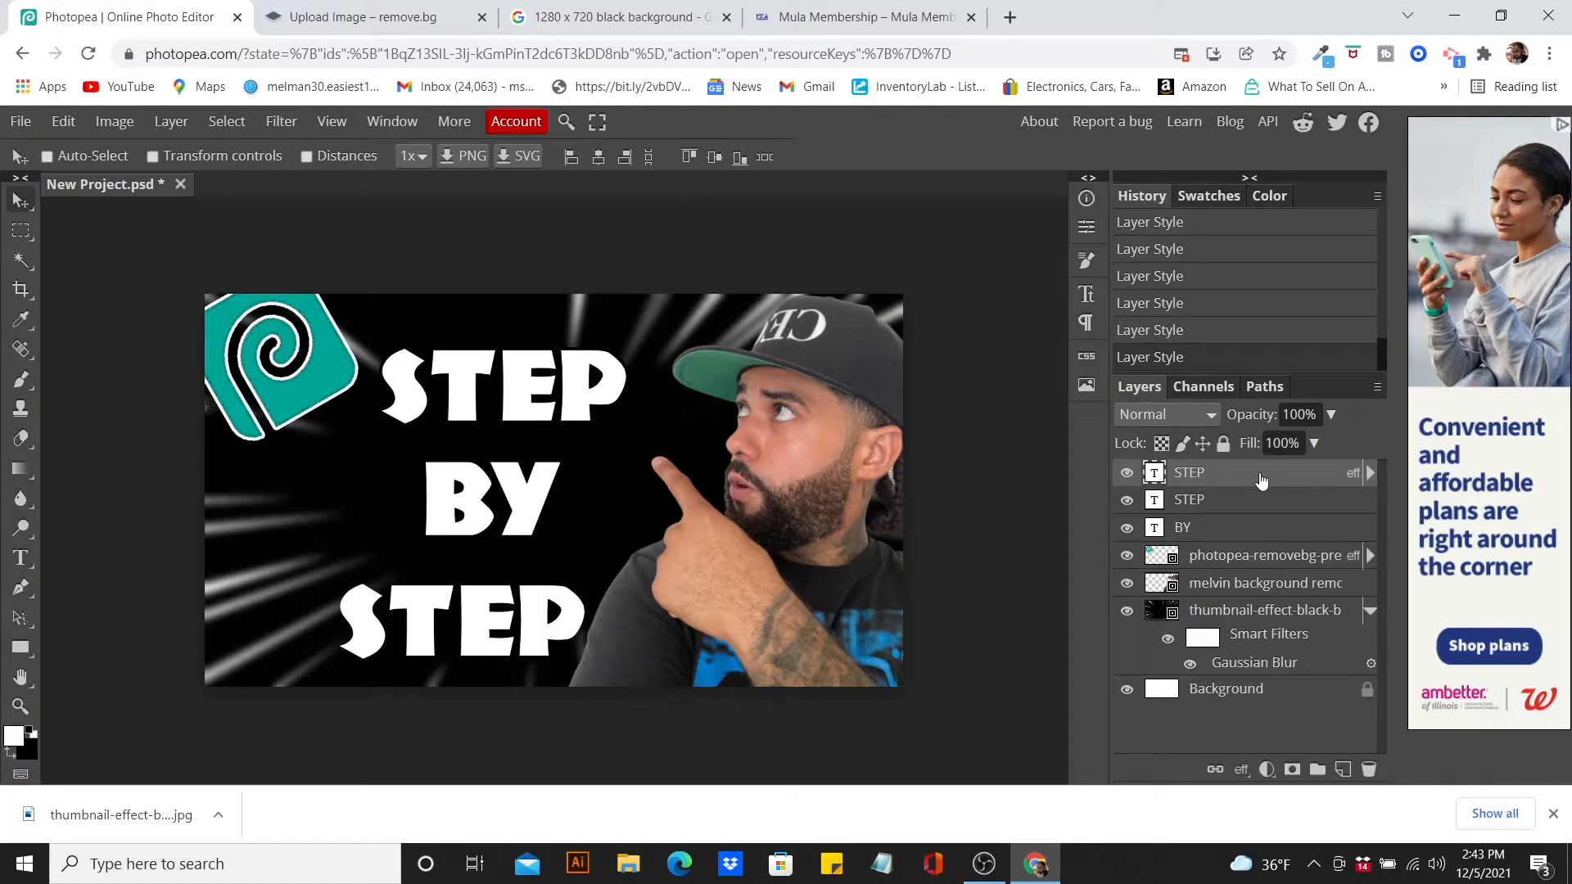
# - Review the drop shadow settings of the upper STEP text layer
pyautogui.doubleClick(1261, 480)
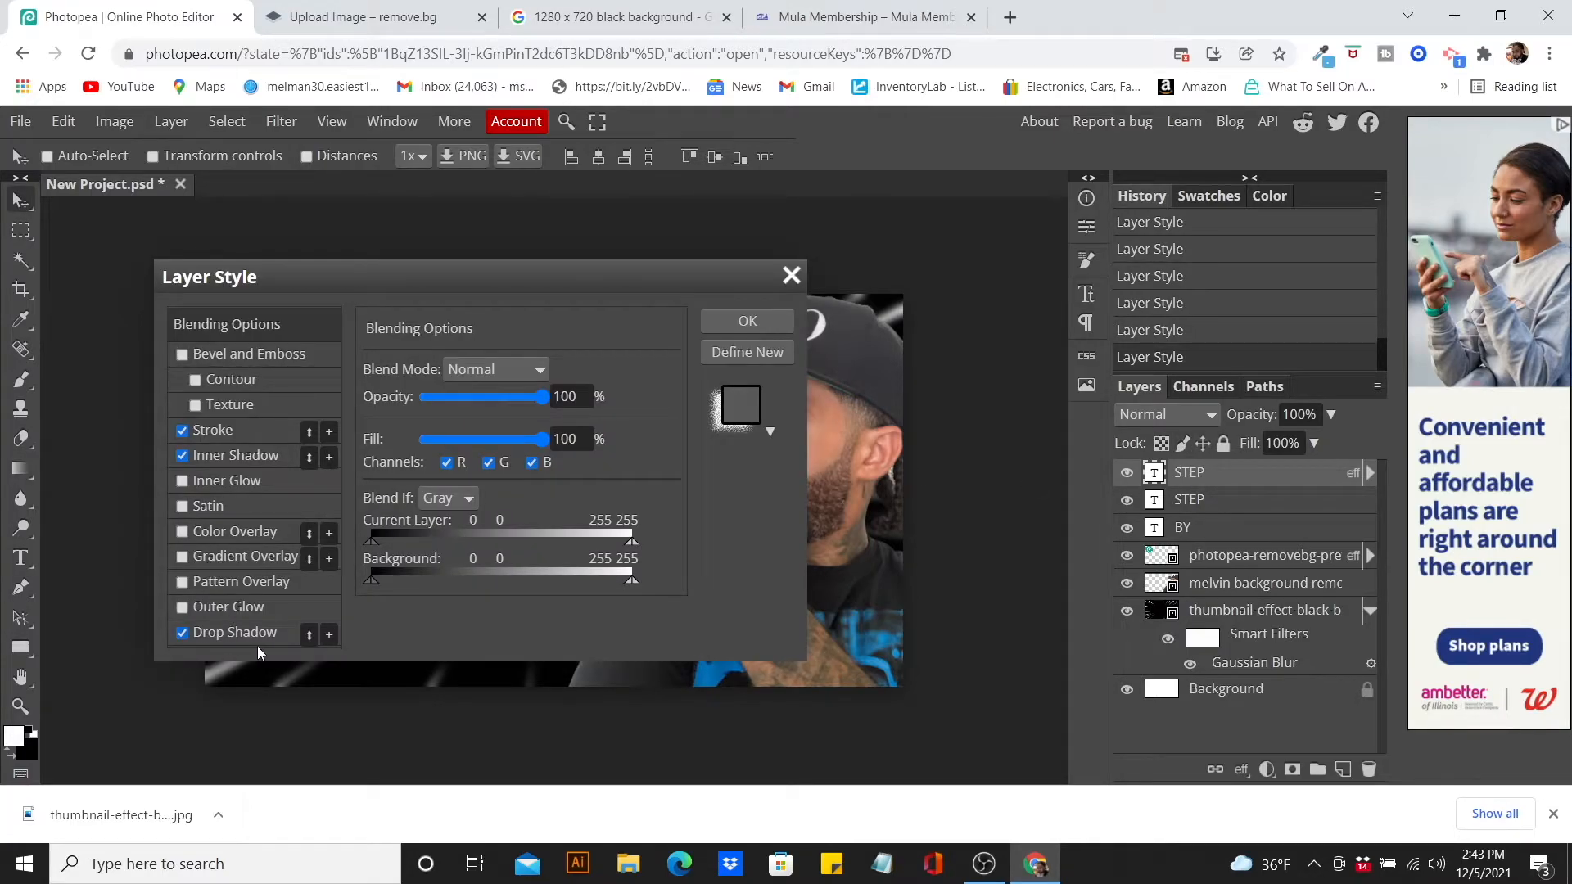
pyautogui.click(277, 630)
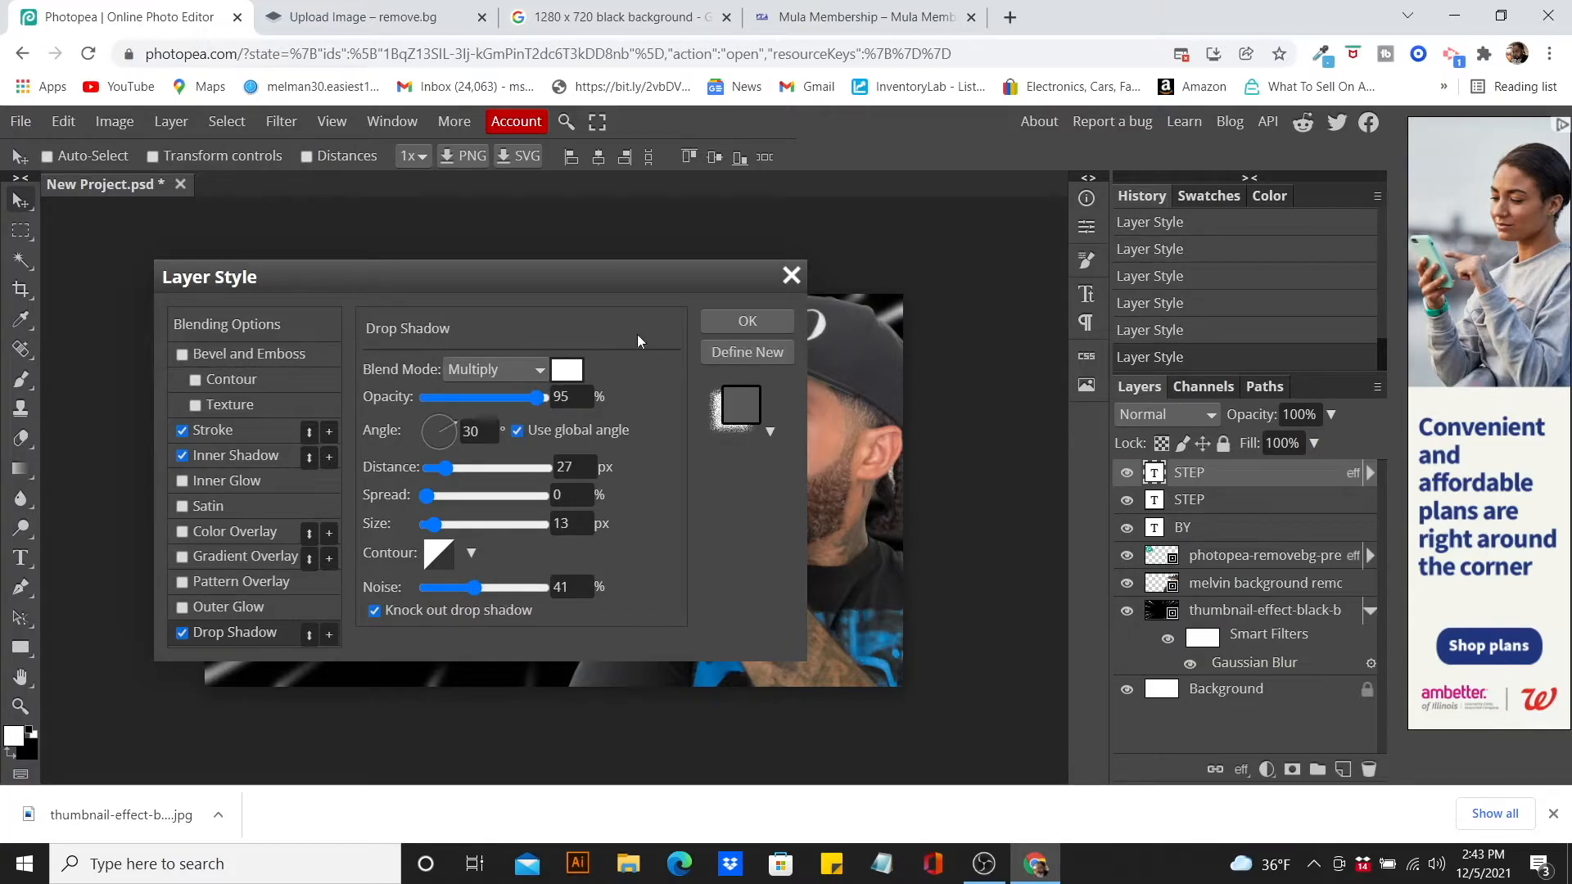
pyautogui.click(725, 321)
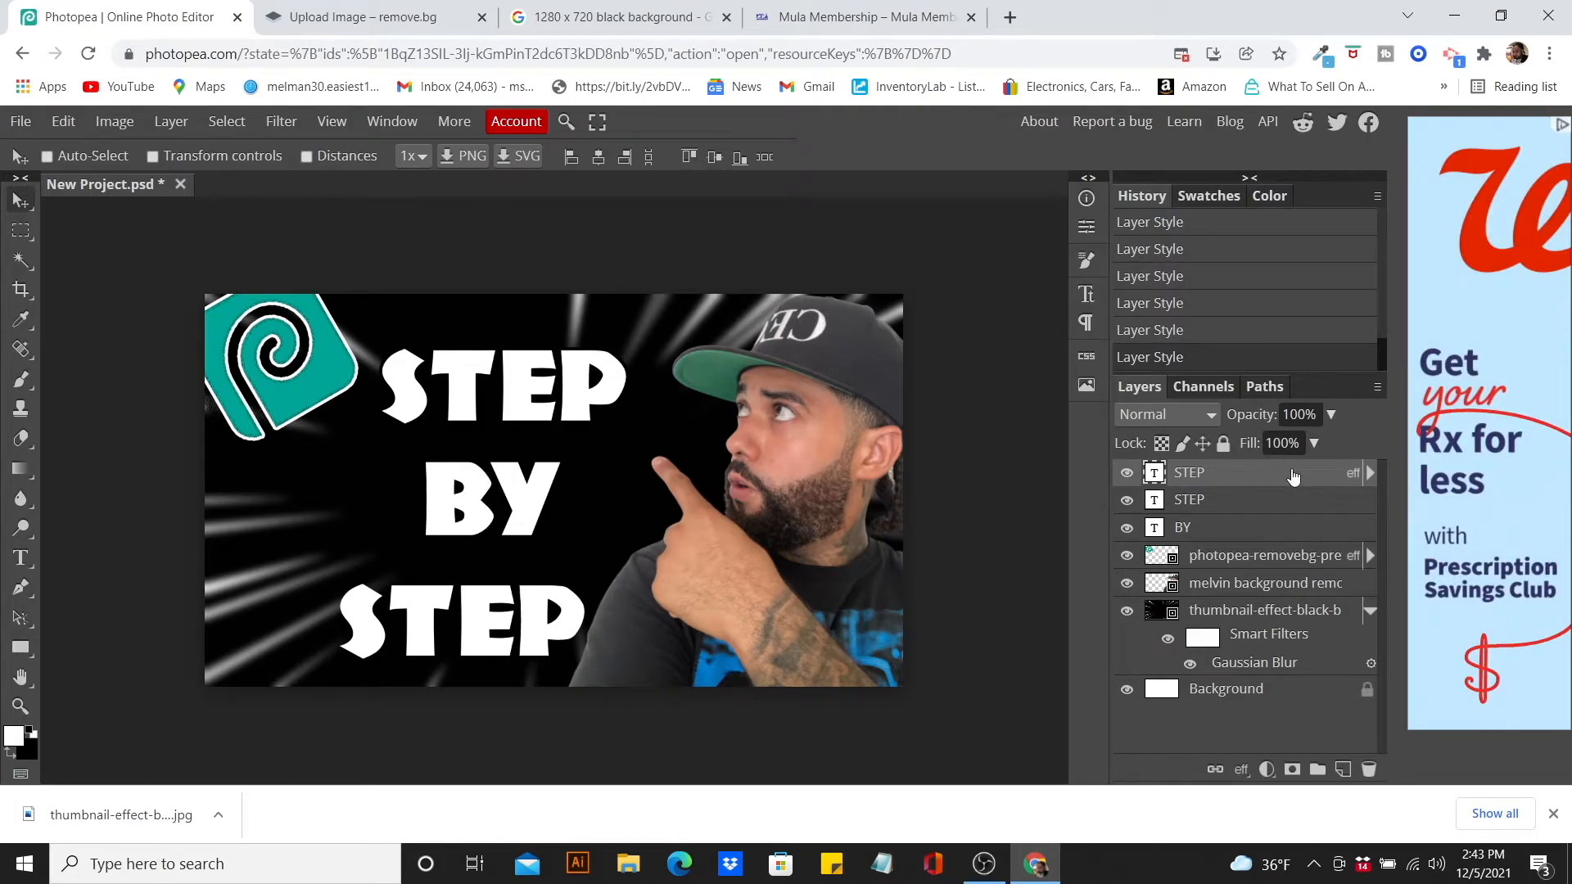
# - Change the upper STEP text's stroke color to the gray preset swatch
pyautogui.doubleClick(1291, 476)
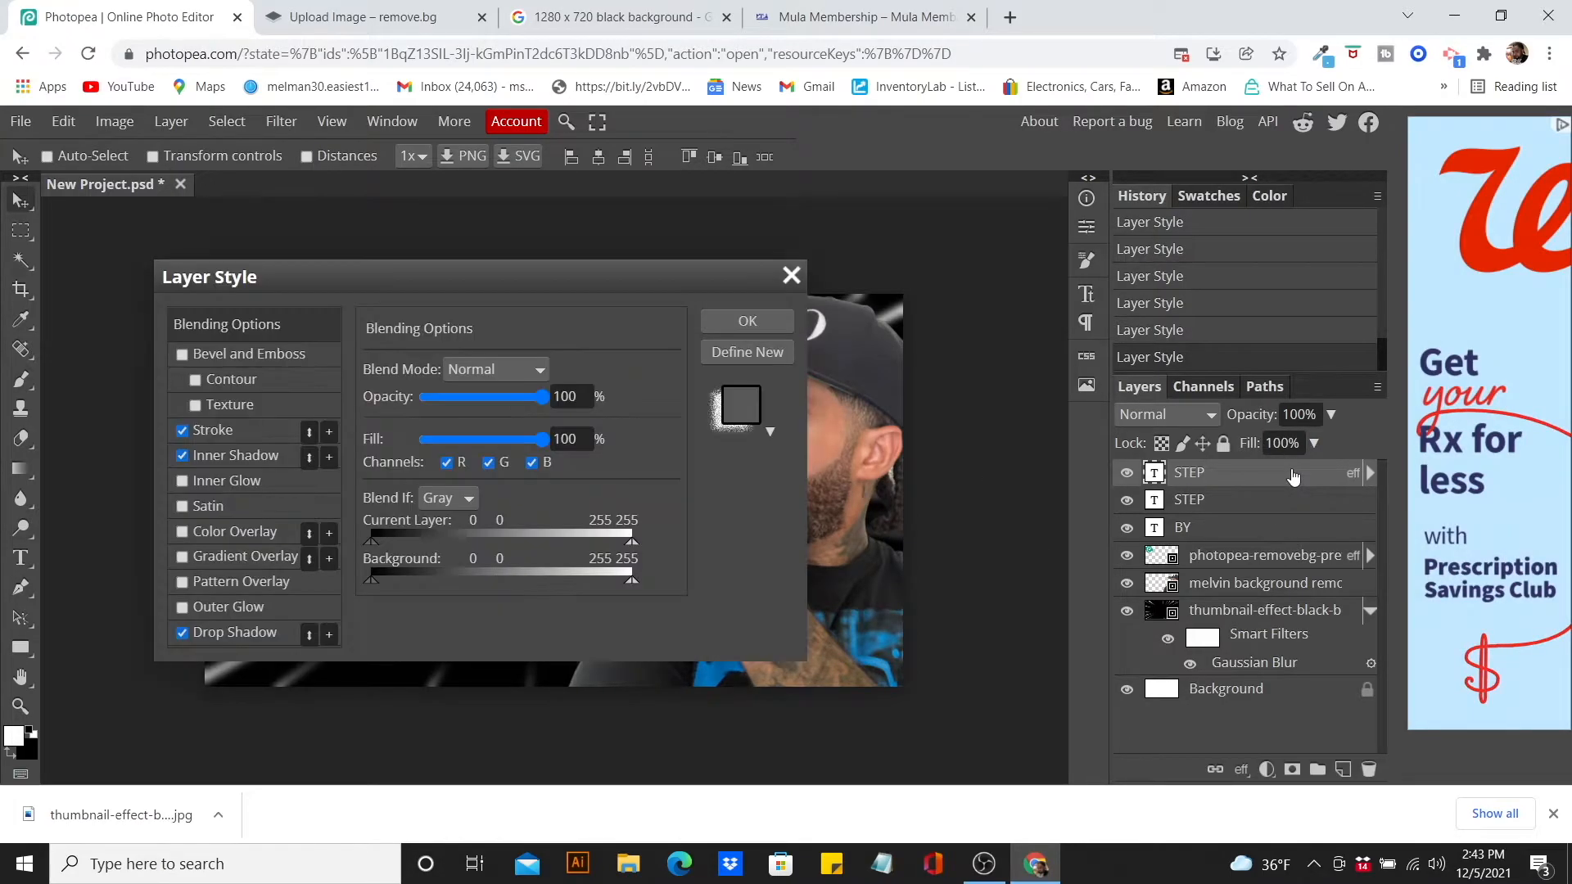
pyautogui.click(258, 424)
pyautogui.click(378, 499)
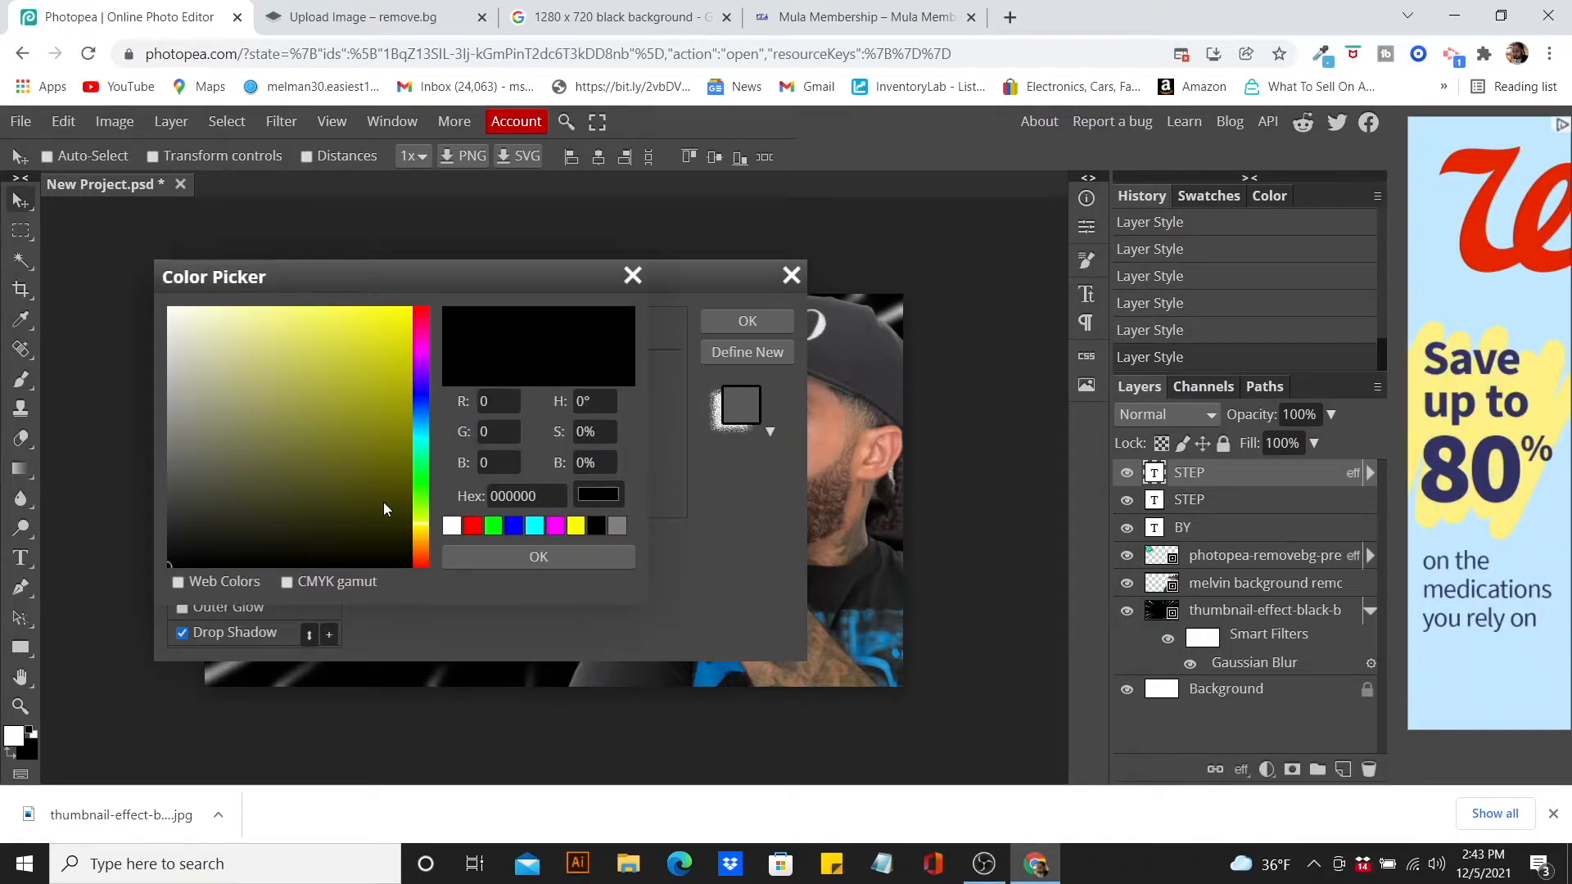
pyautogui.click(617, 525)
pyautogui.click(601, 553)
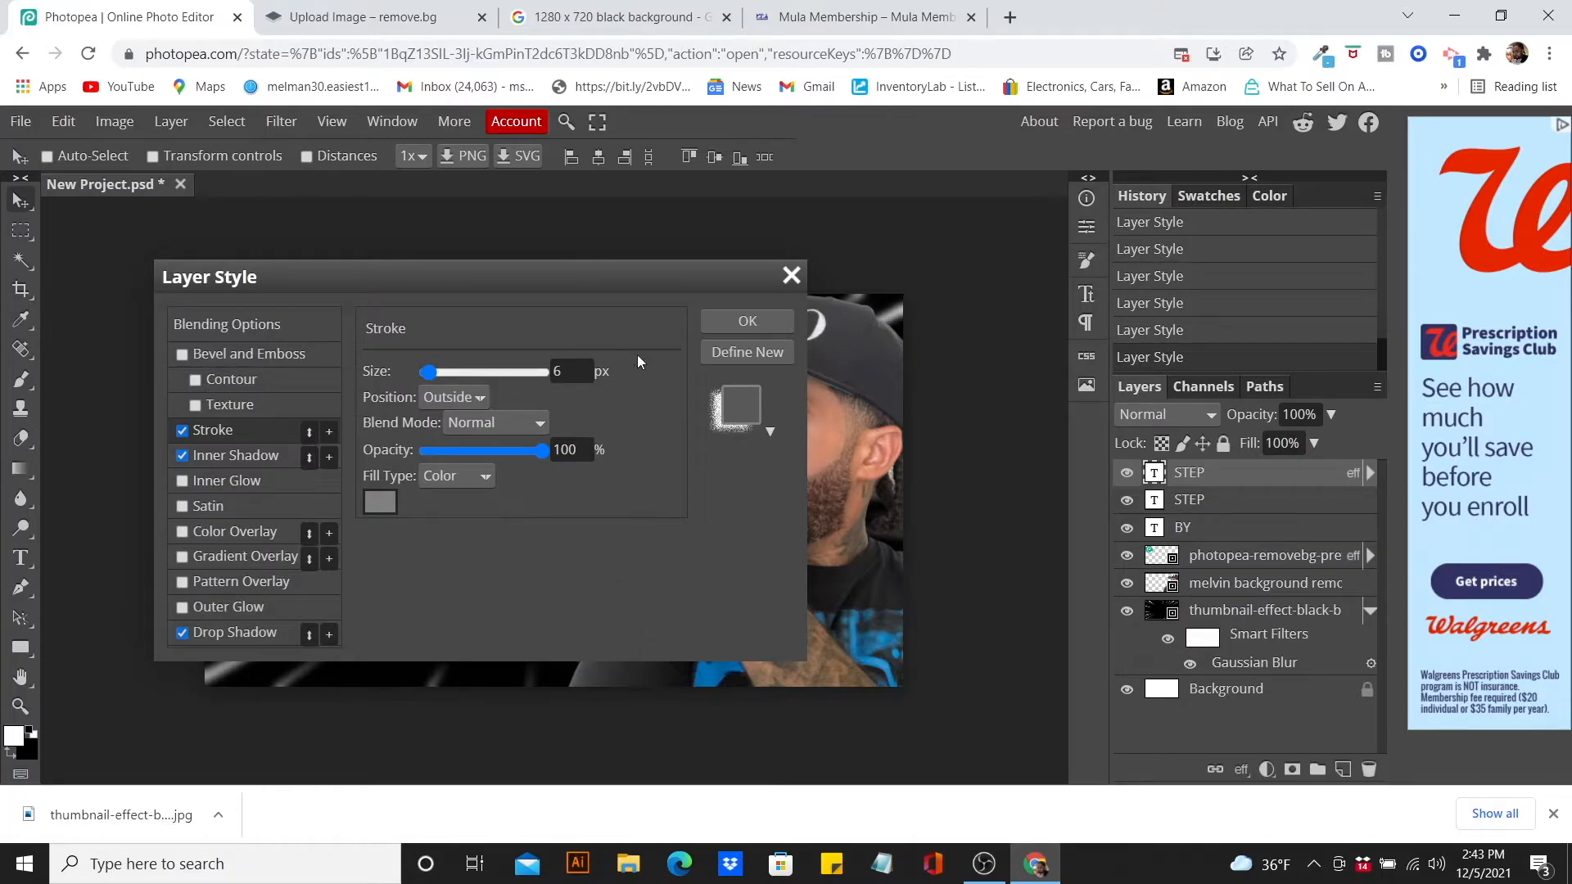
pyautogui.click(756, 323)
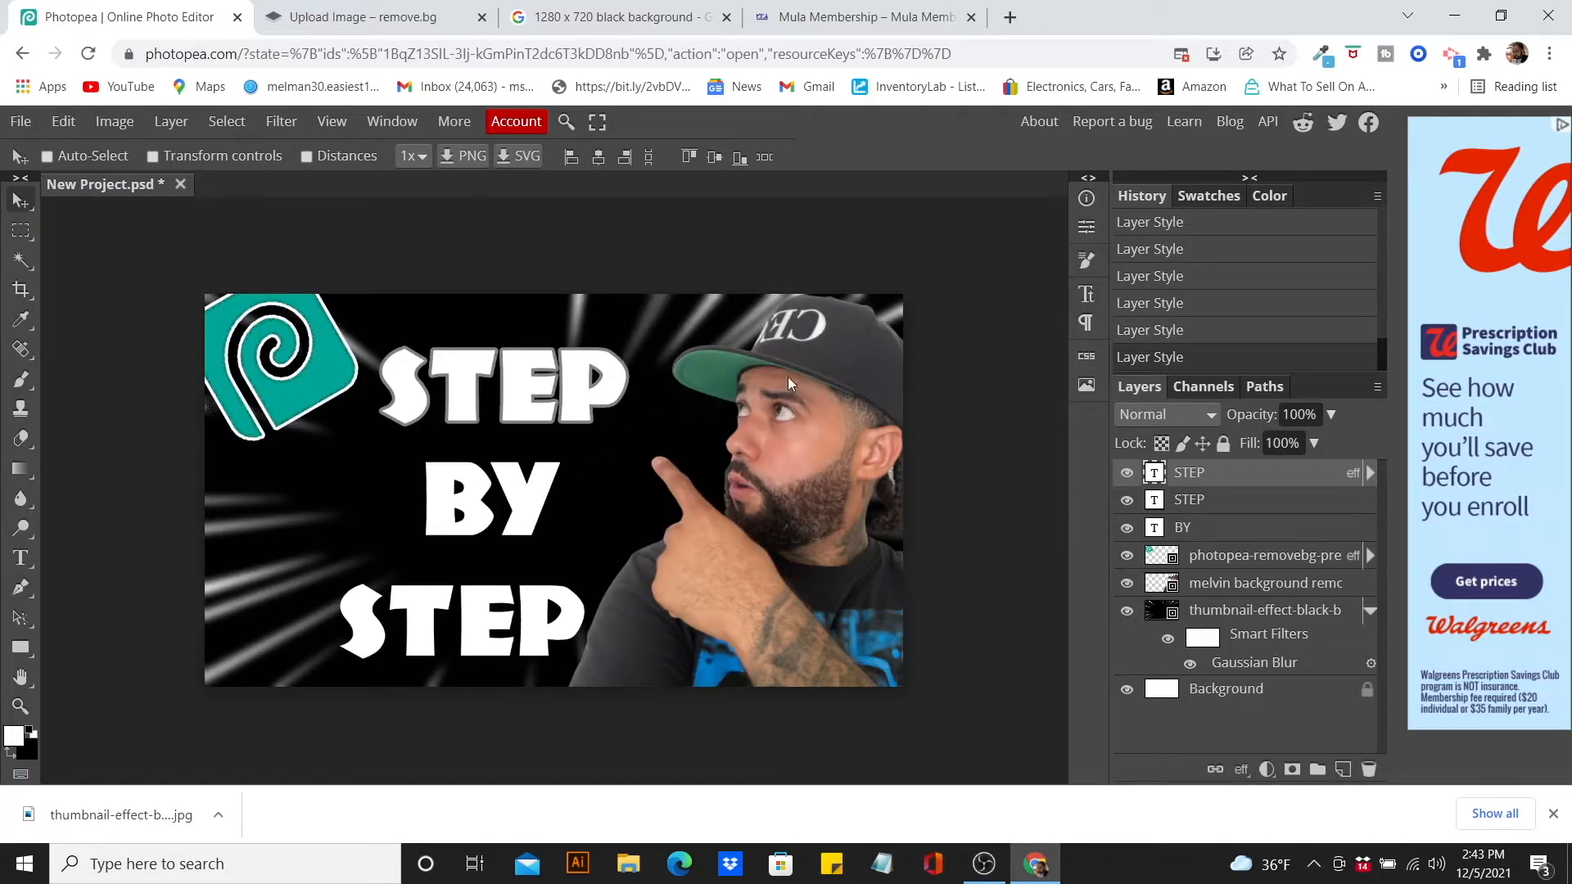
# - Enable Bevel and Emboss on the upper STEP text and set its stroke size to 4 px
pyautogui.doubleClick(1312, 477)
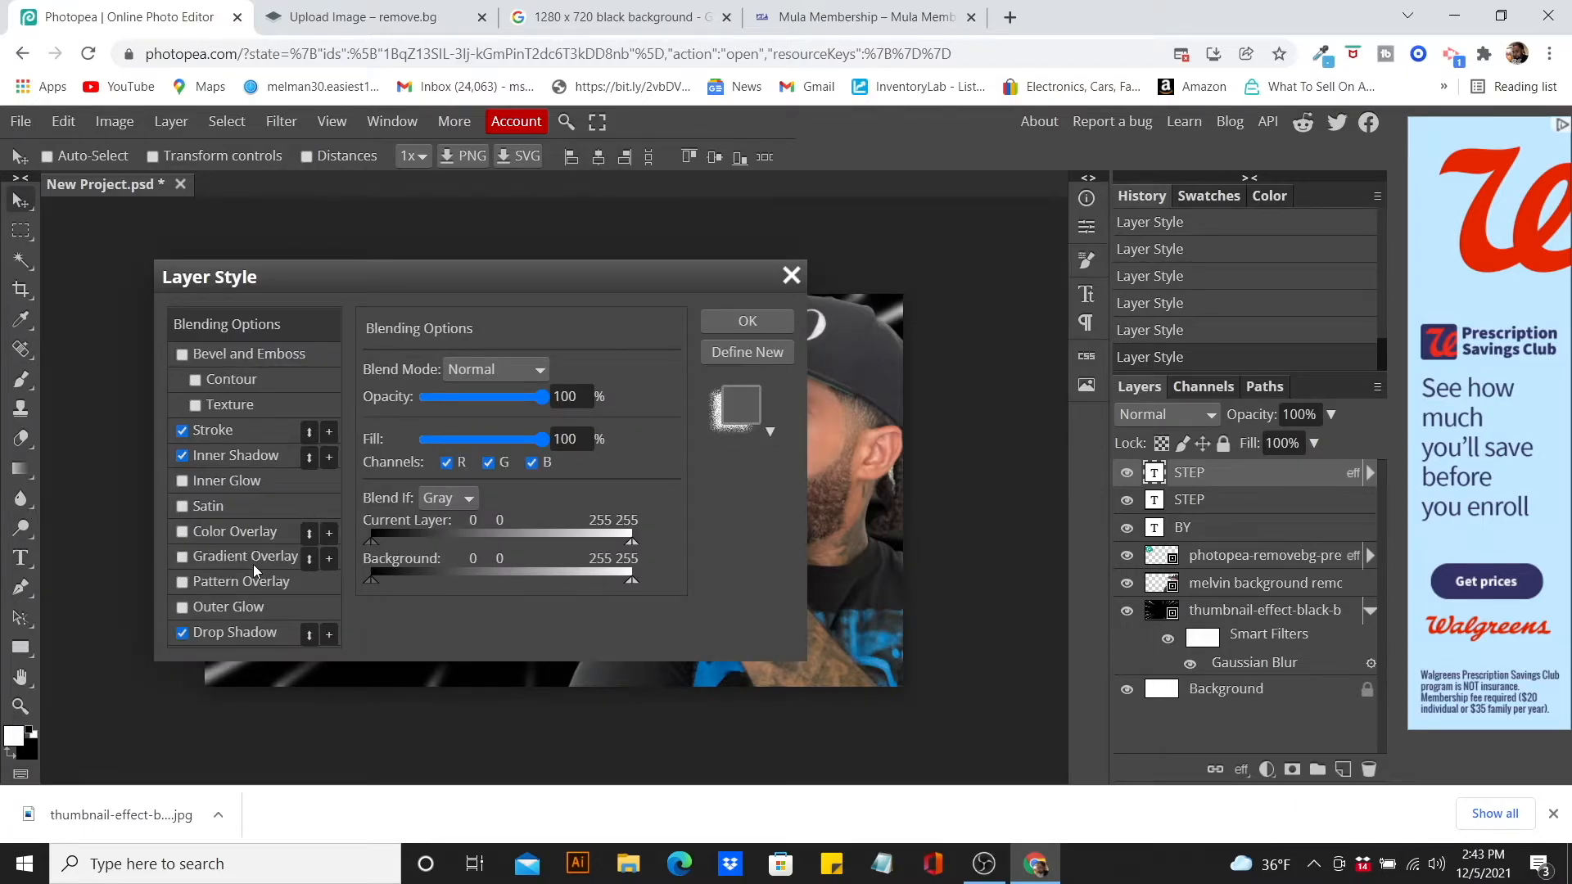
pyautogui.click(269, 413)
pyautogui.click(273, 428)
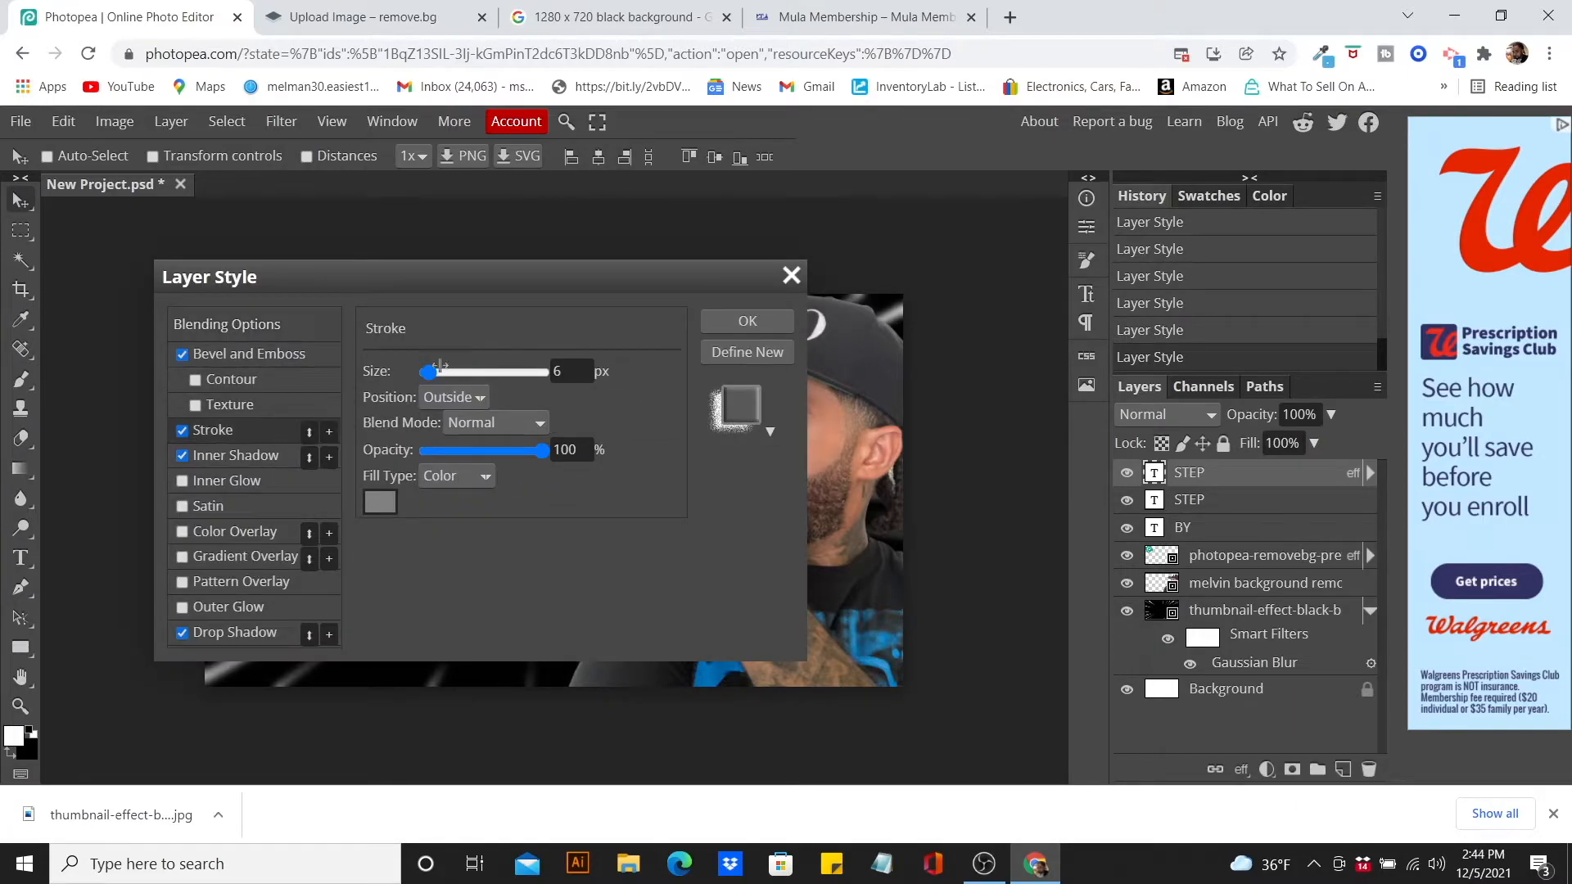
pyautogui.click(567, 375)
pyautogui.press('BackSpace')
pyautogui.write('4')
pyautogui.click(736, 320)
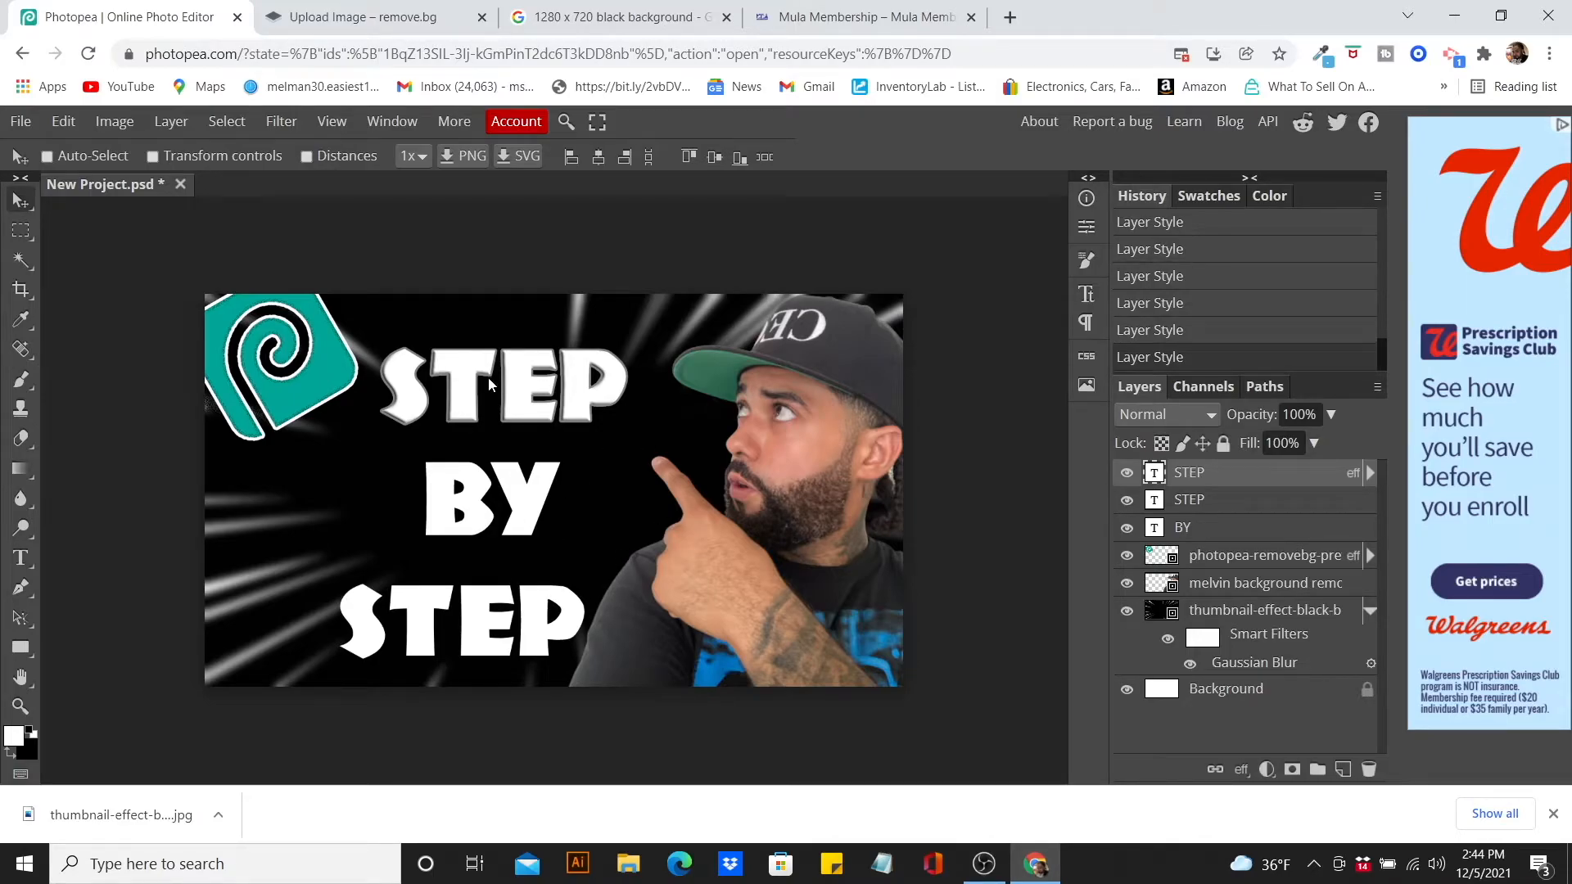
# - Add a pale yellow outer glow to the upper STEP text with 47 px size, 100% range and 100% jitter
pyautogui.doubleClick(1322, 480)
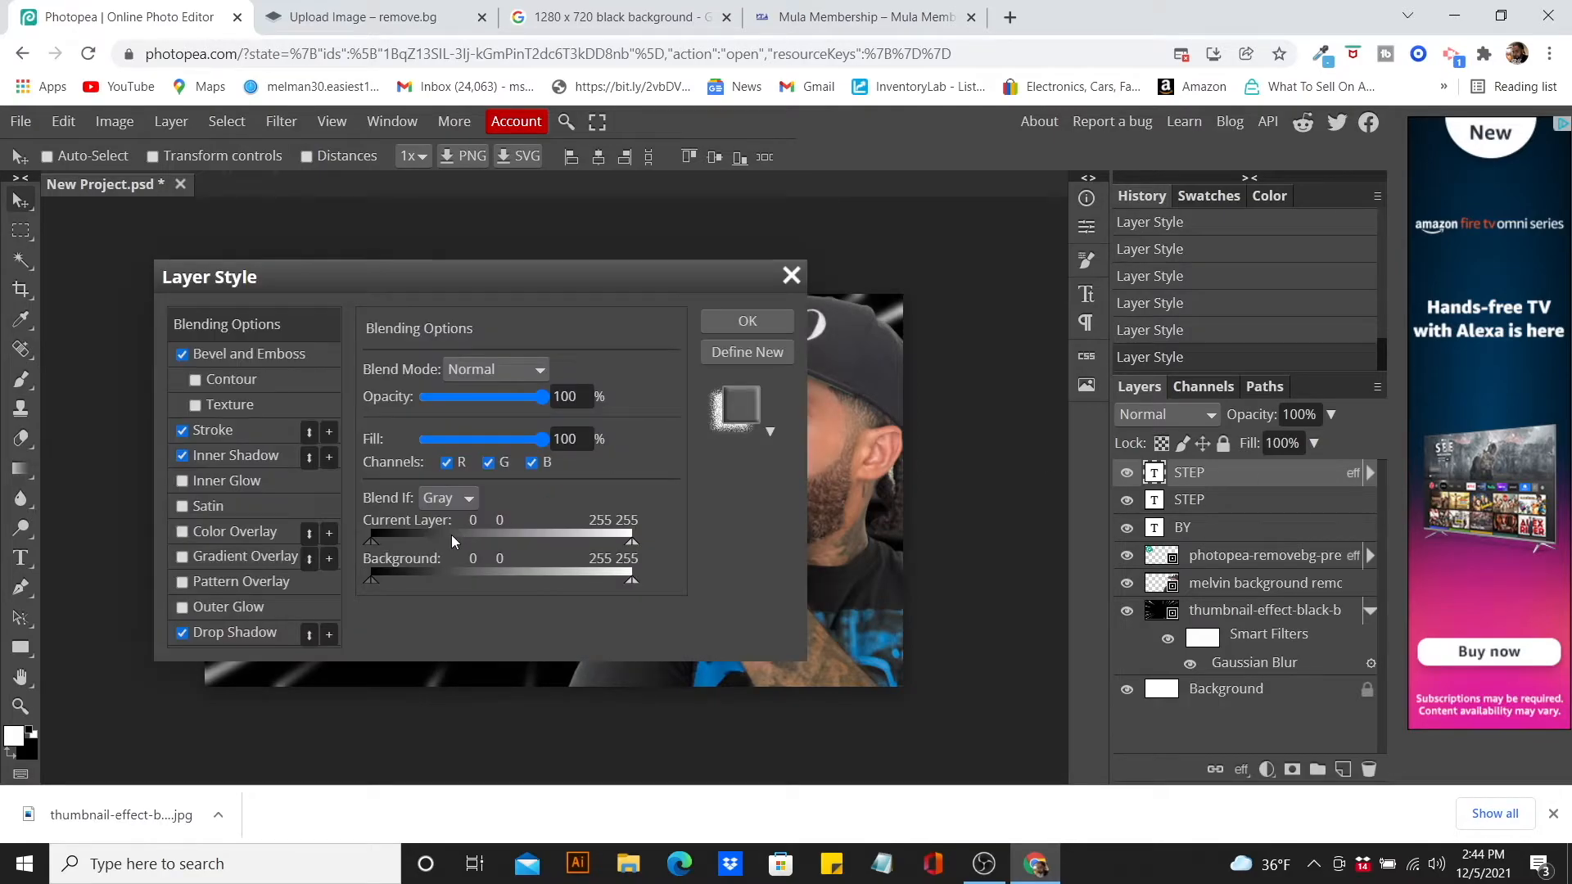
pyautogui.click(254, 458)
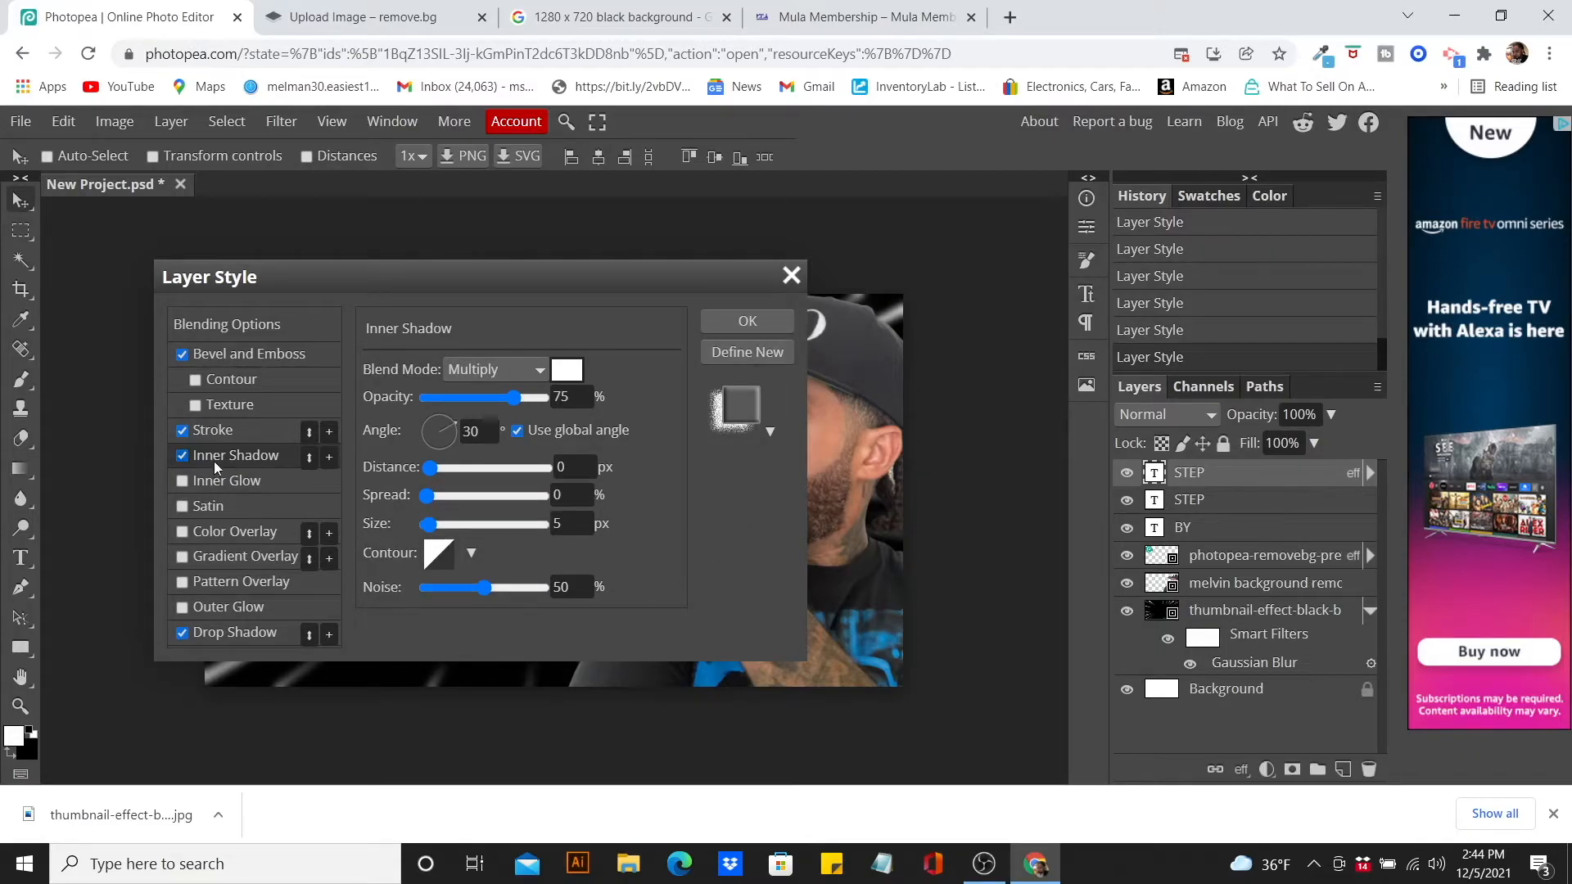
pyautogui.click(248, 633)
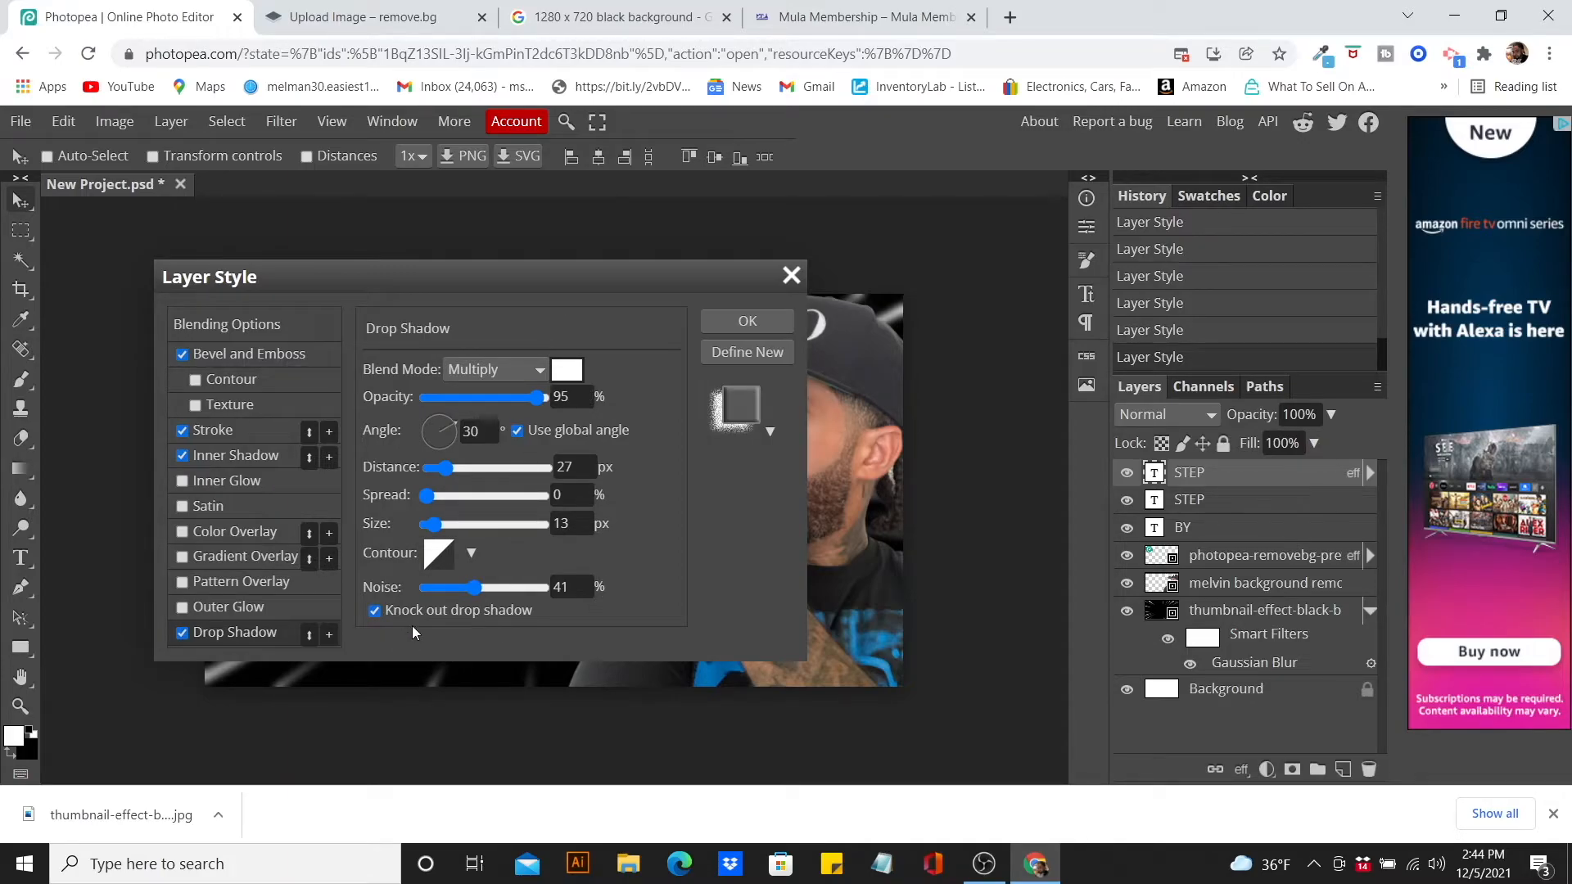
pyautogui.click(236, 607)
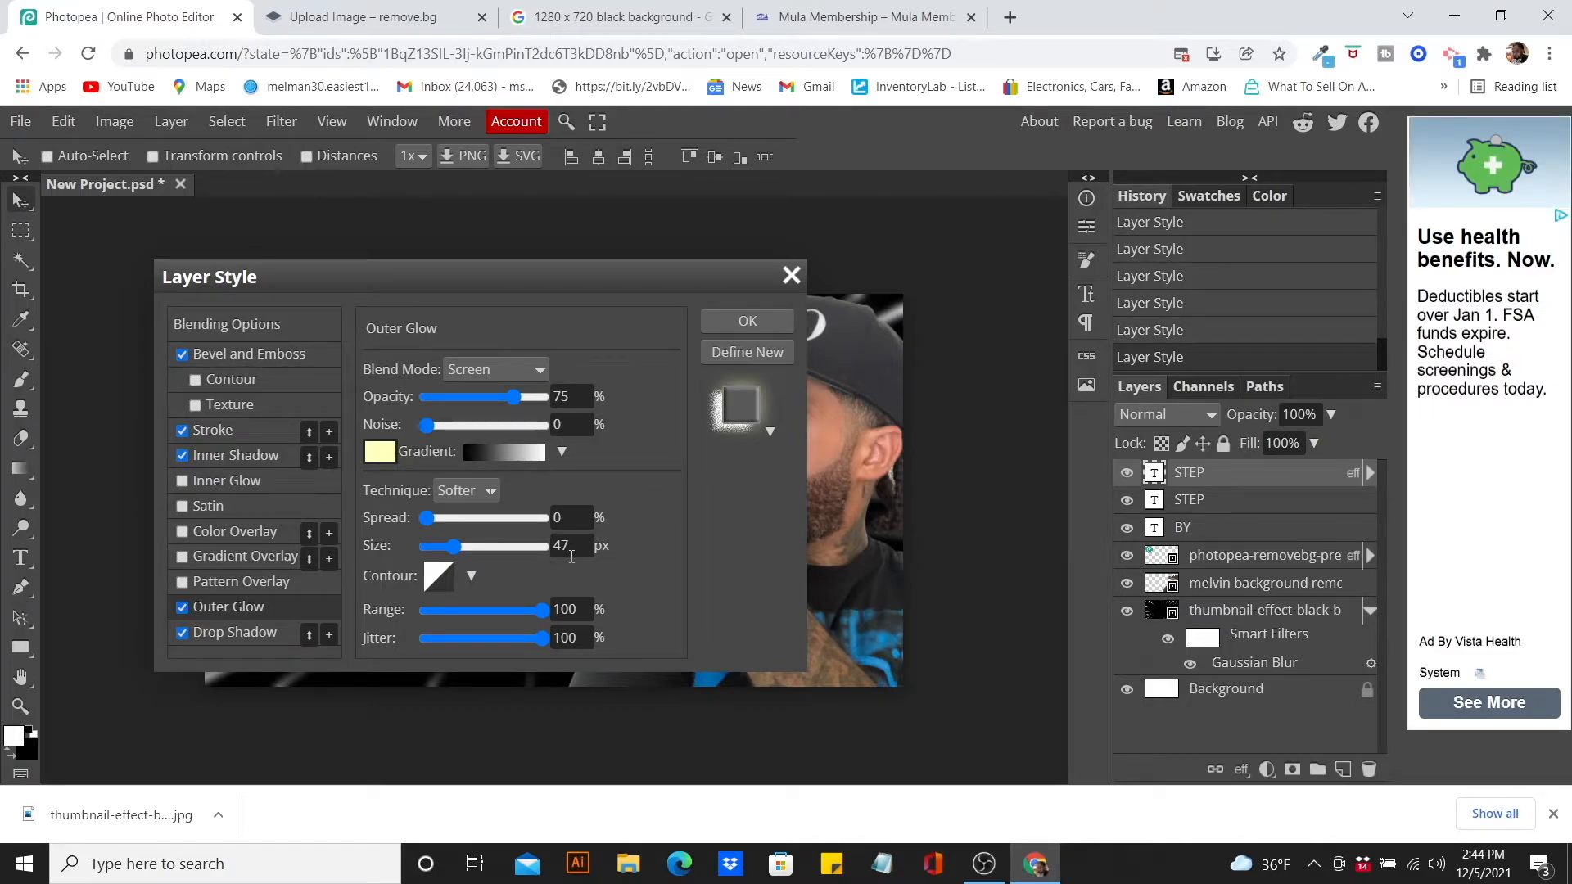
pyautogui.click(748, 323)
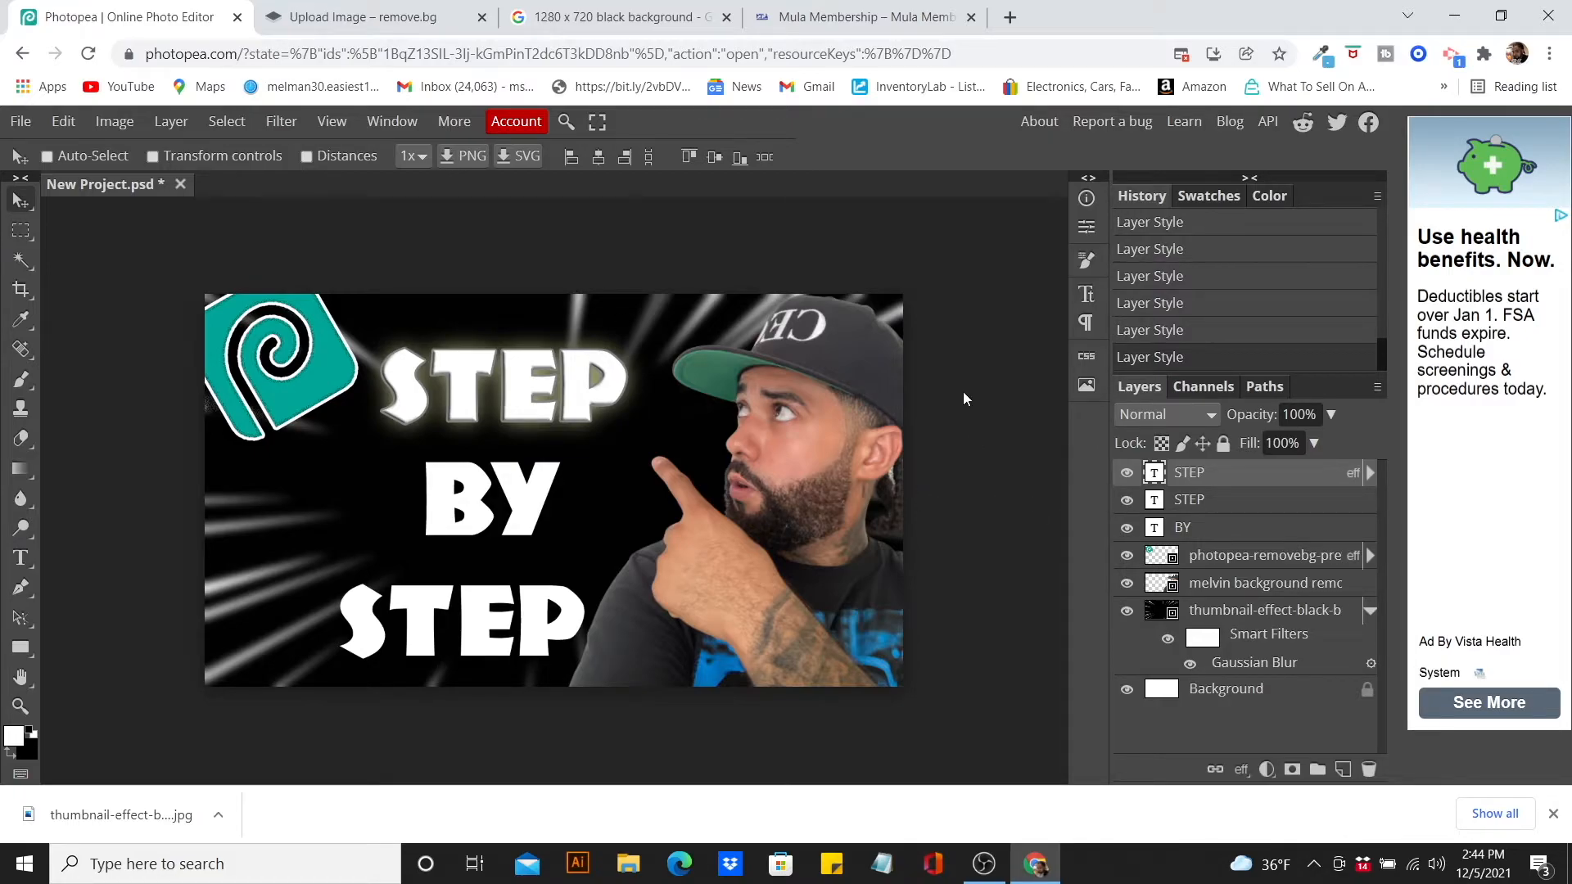
# - Give the lower STEP text layer a 4 px gray outside stroke, a white drop shadow and a 47 px outer glow
pyautogui.click(1221, 502)
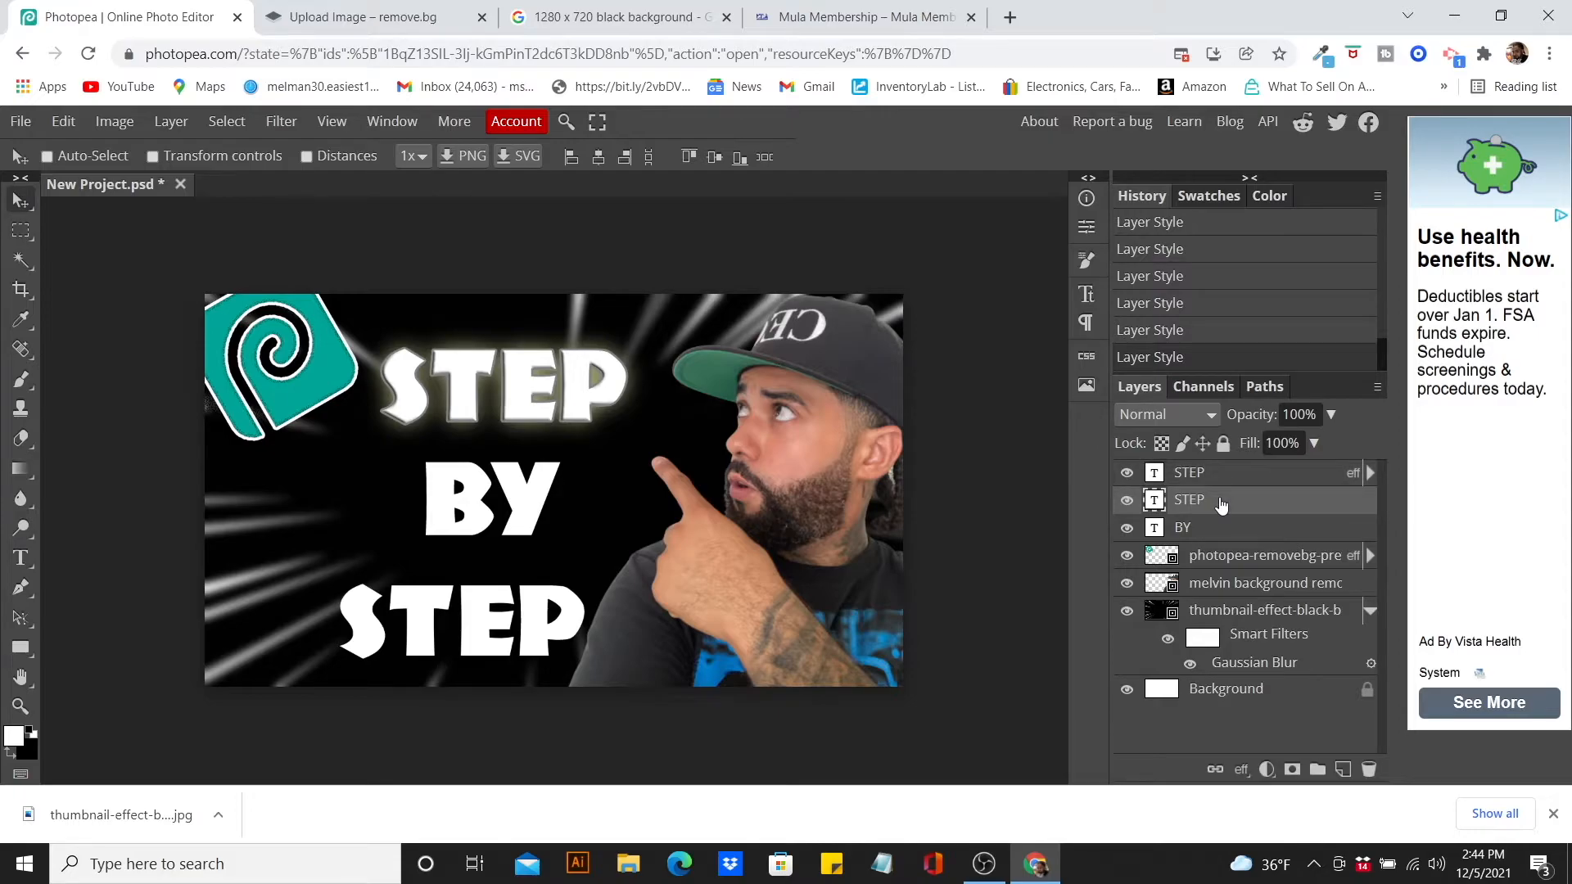
pyautogui.doubleClick(1331, 503)
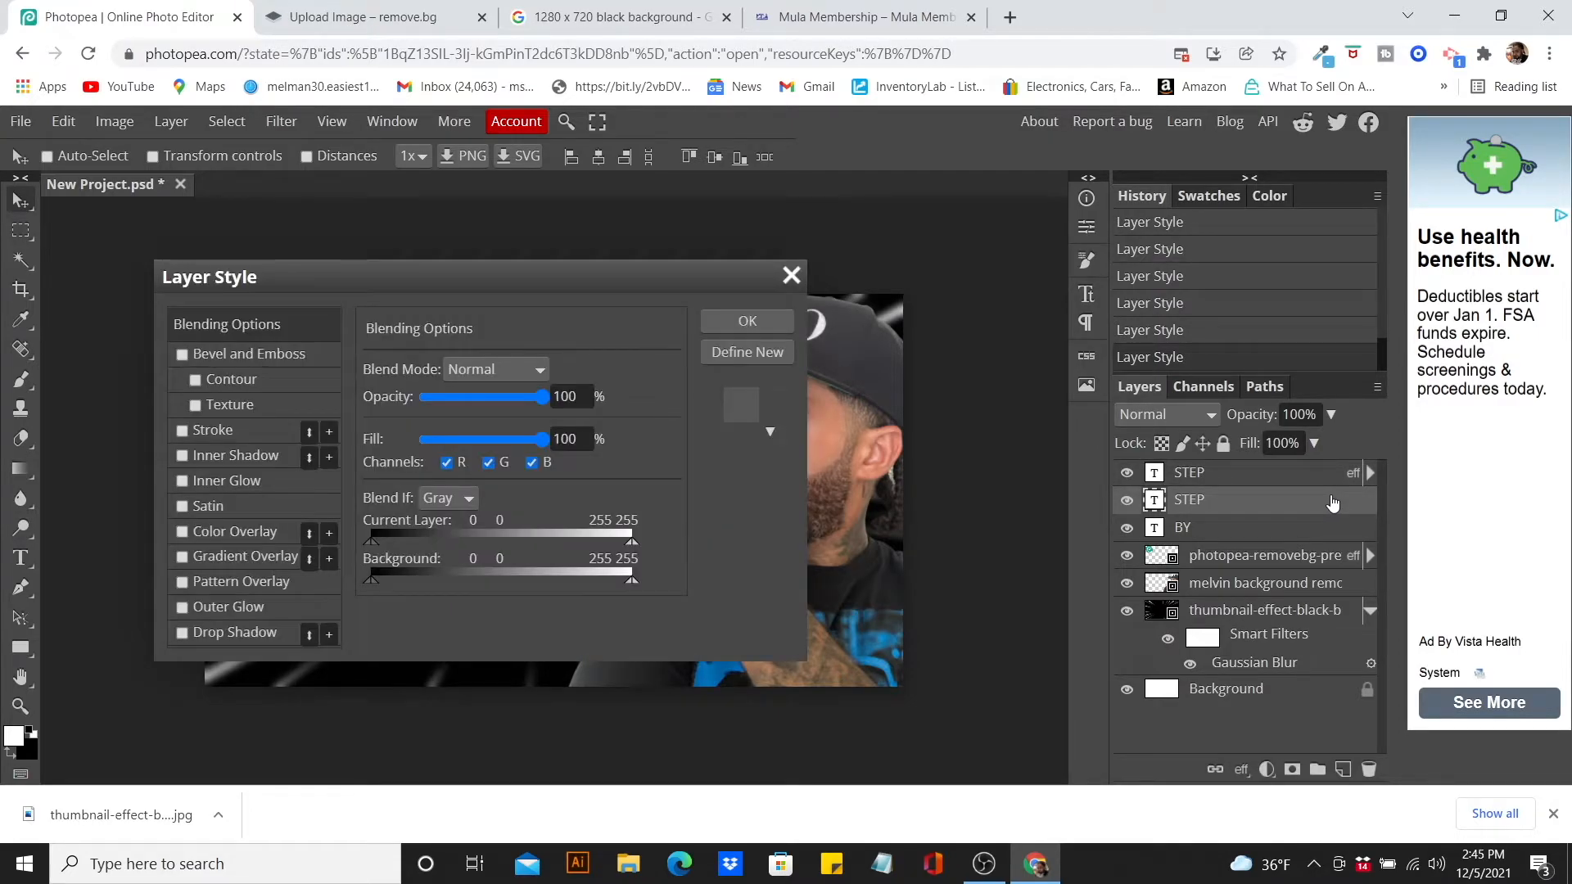
pyautogui.click(233, 426)
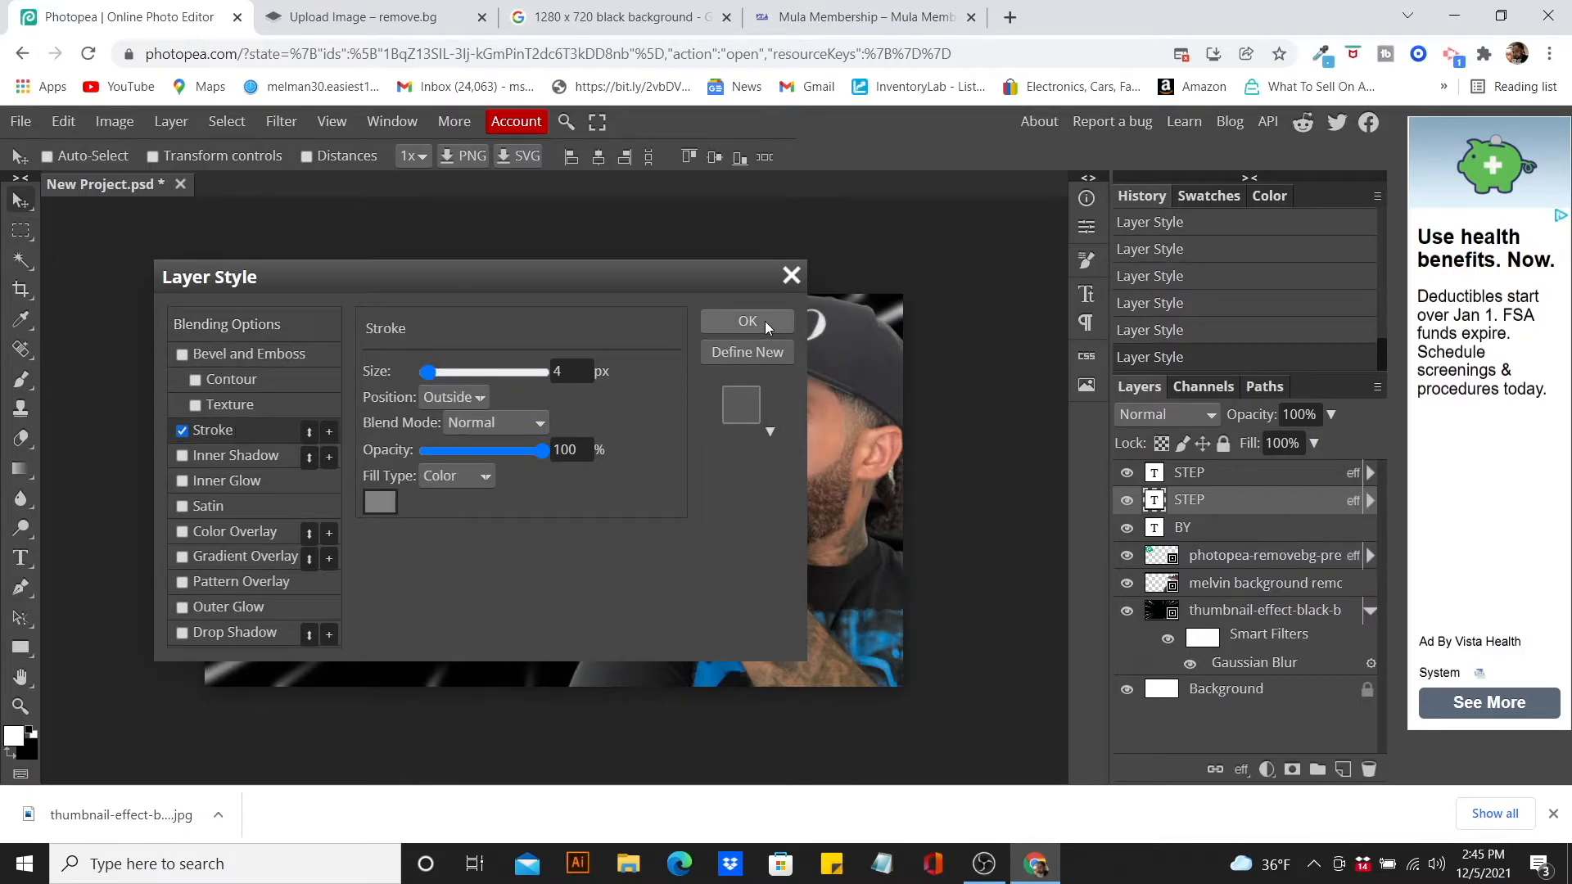
pyautogui.click(183, 633)
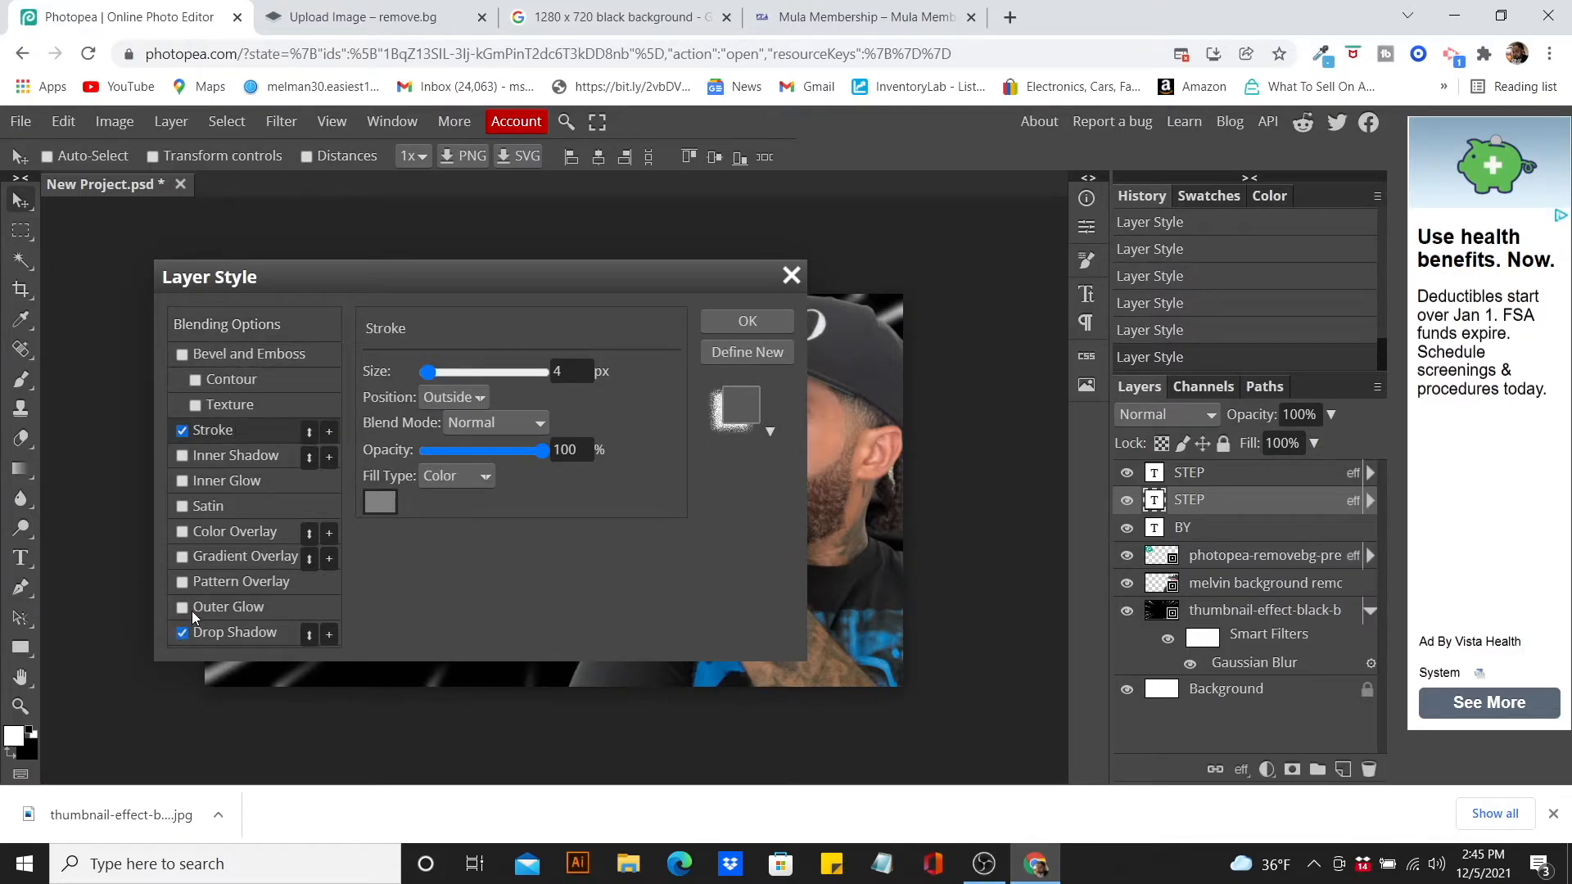
pyautogui.click(182, 607)
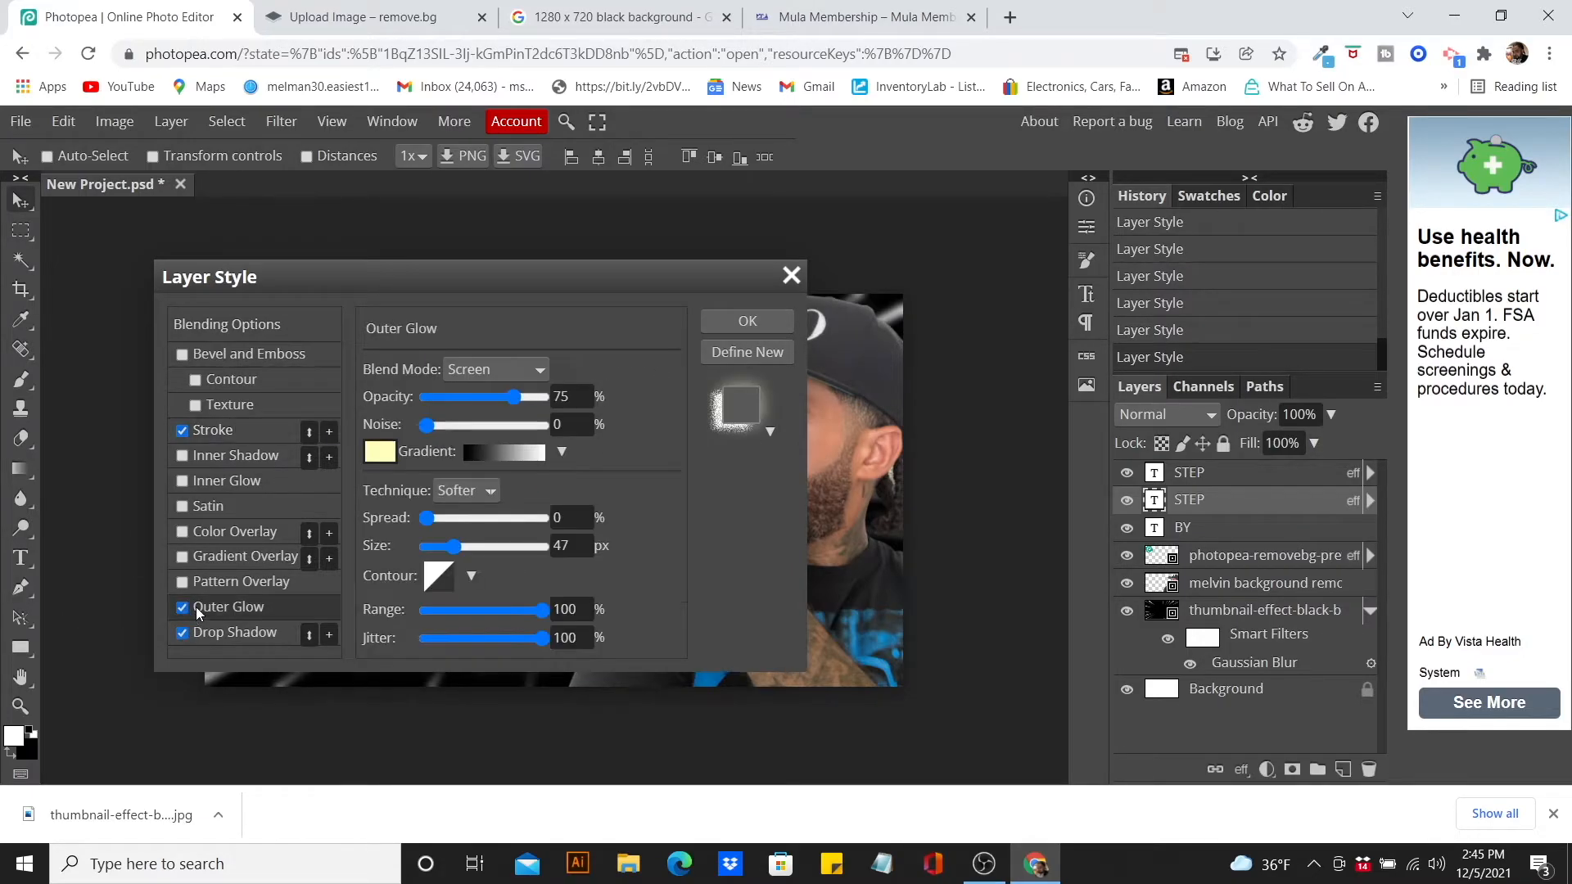
pyautogui.click(741, 320)
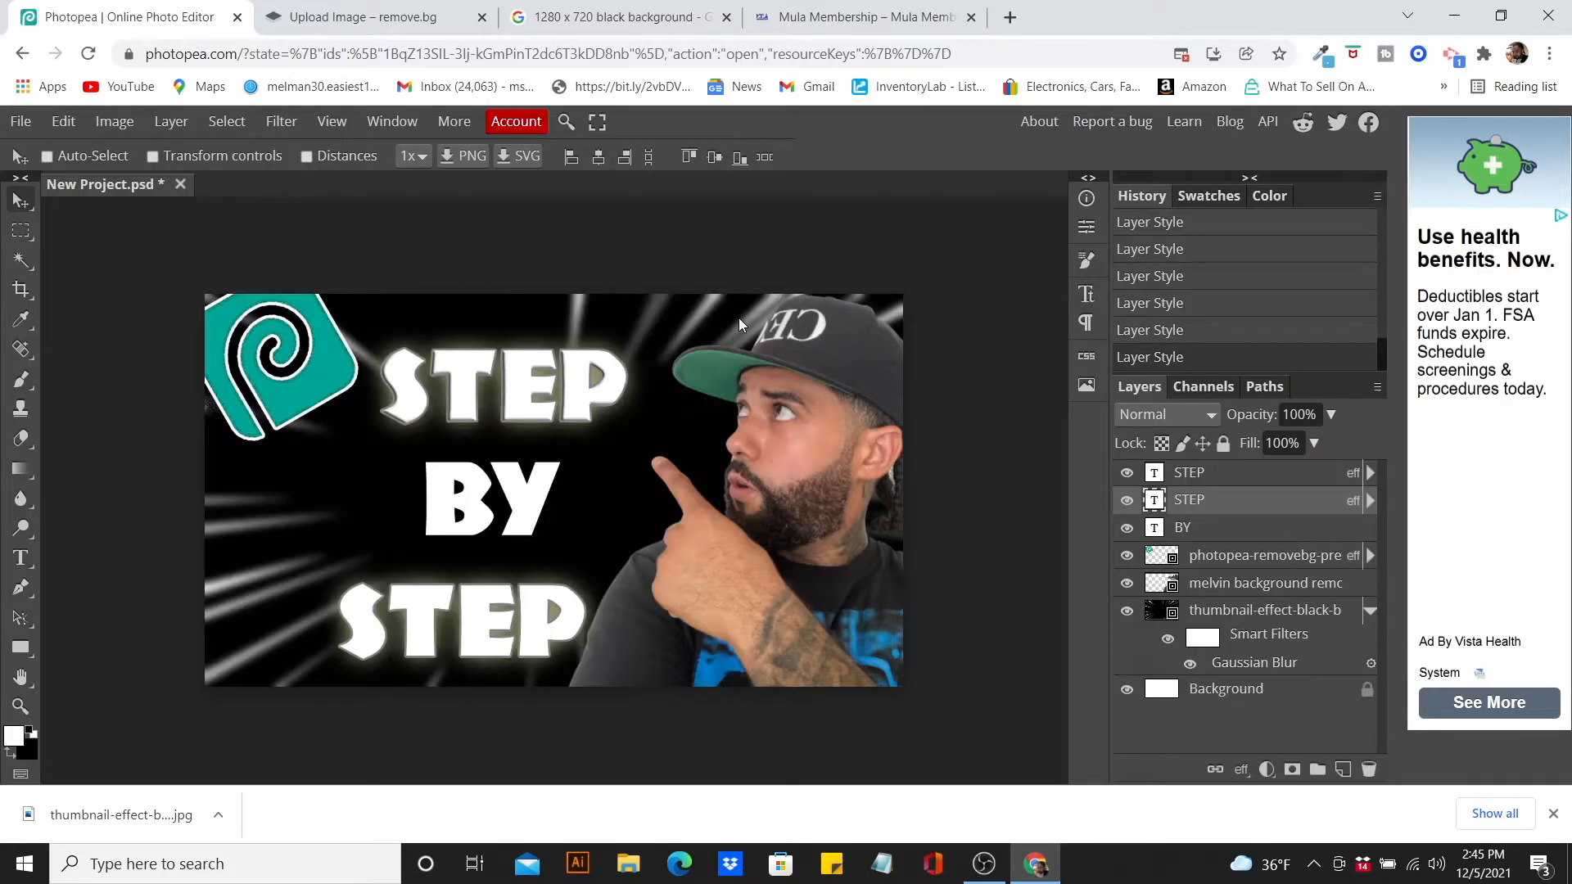
# - Add a yellow (ffff00) color overlay to the upper STEP text
pyautogui.click(1257, 526)
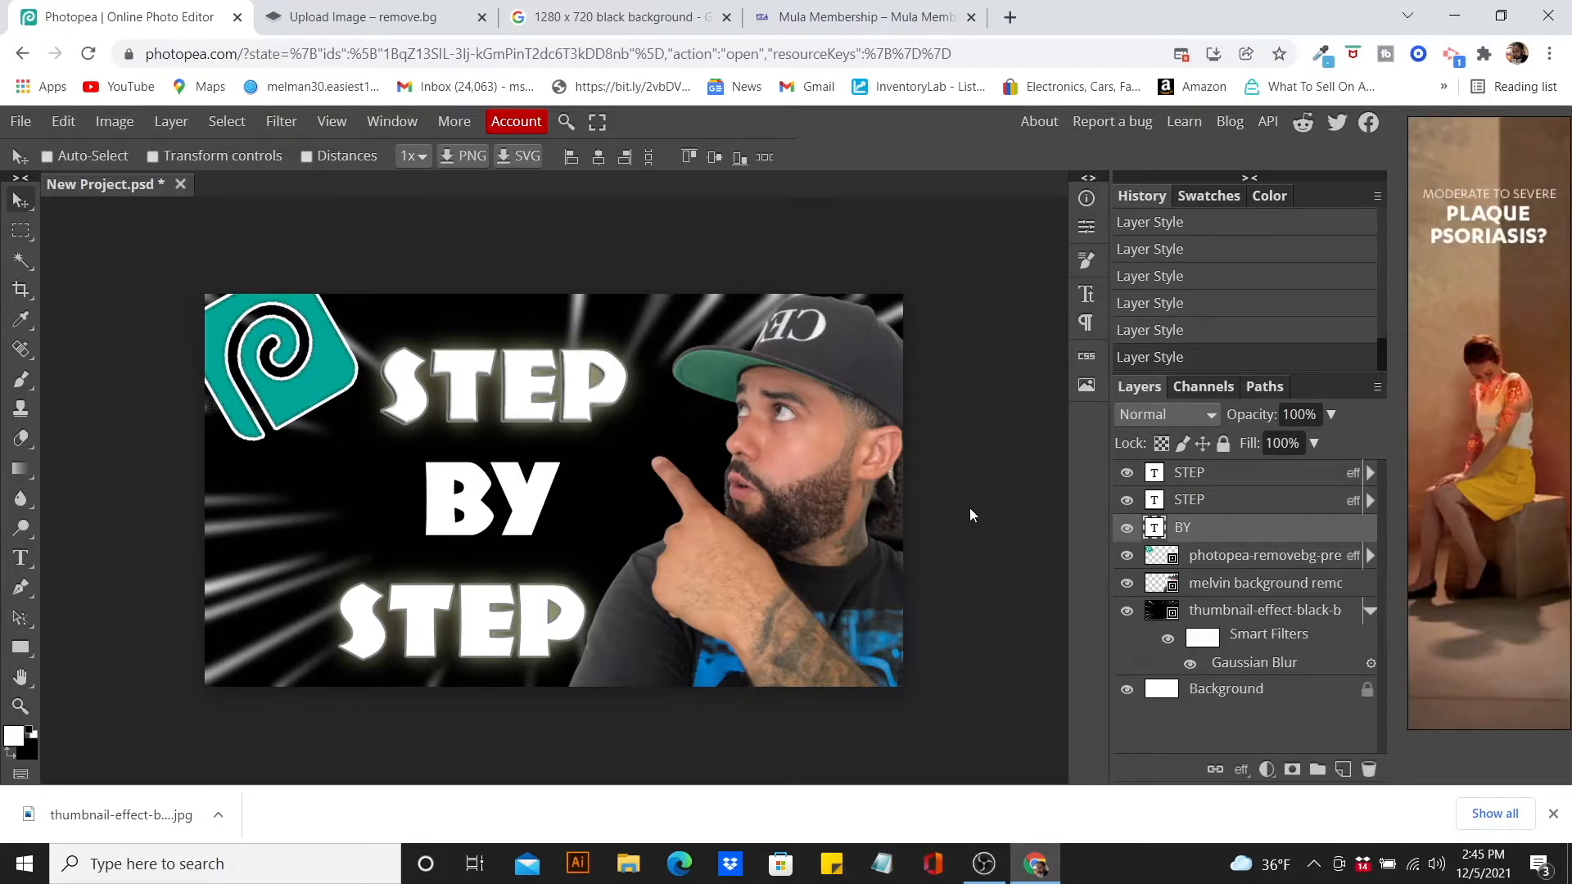
pyautogui.doubleClick(1273, 474)
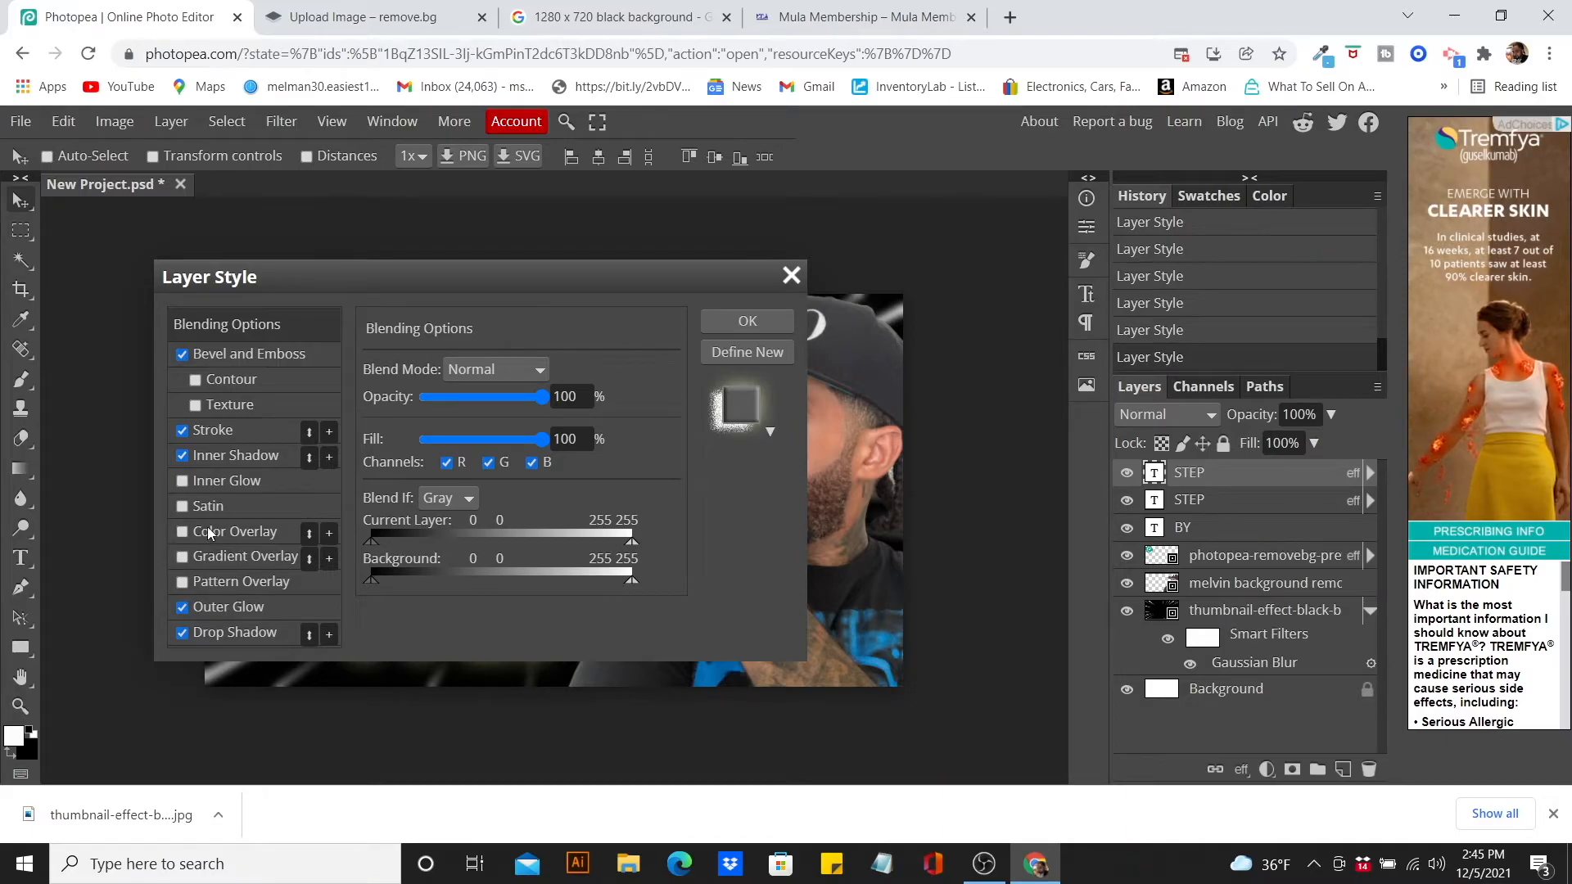
pyautogui.click(256, 534)
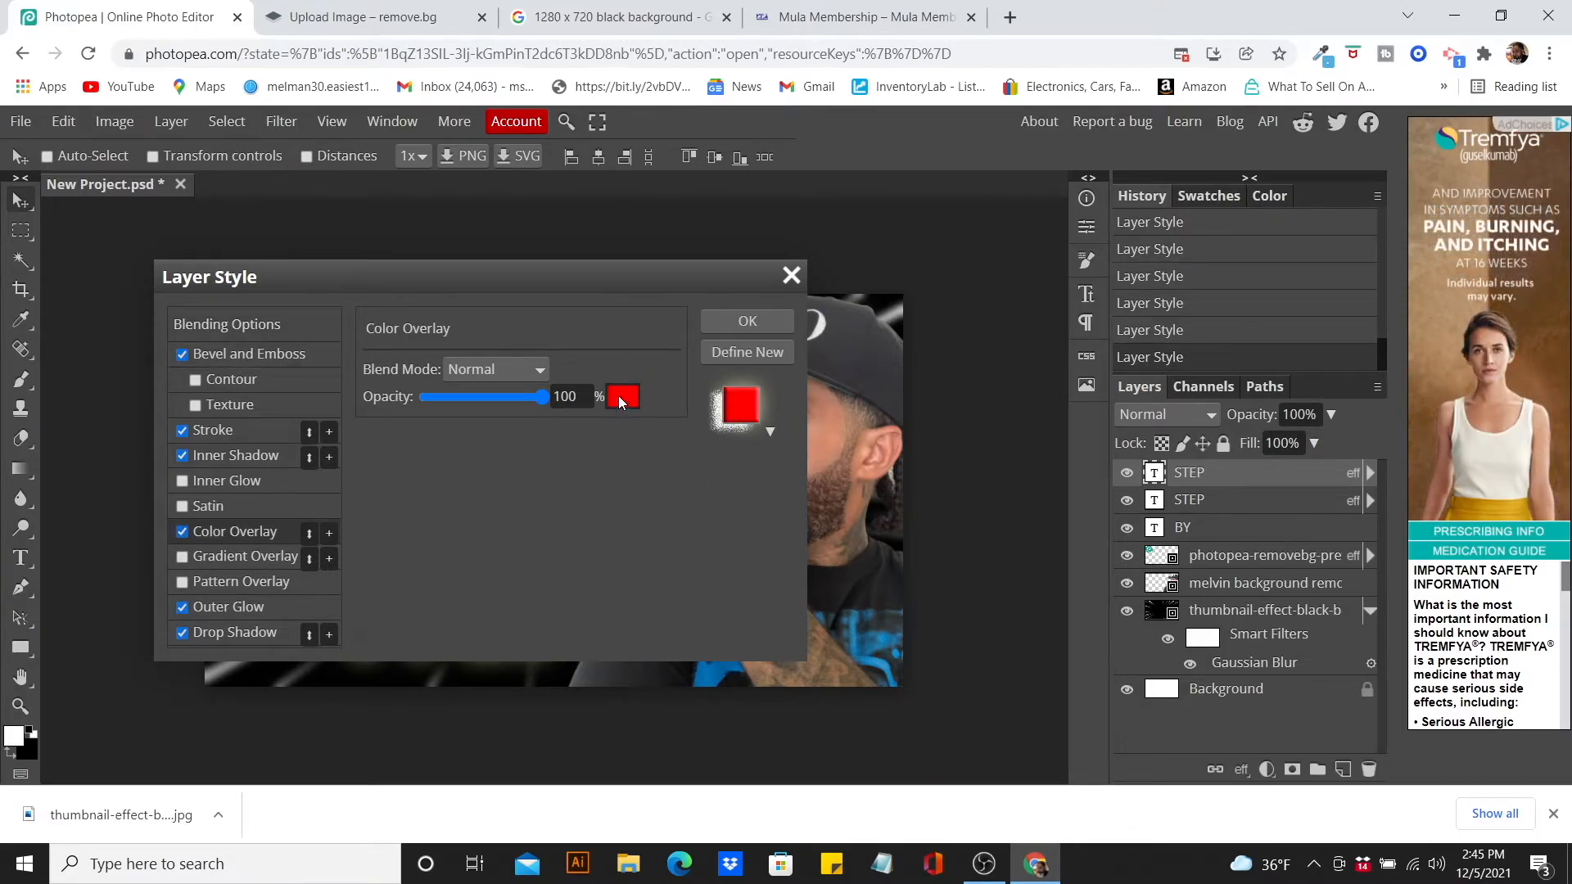
pyautogui.click(621, 397)
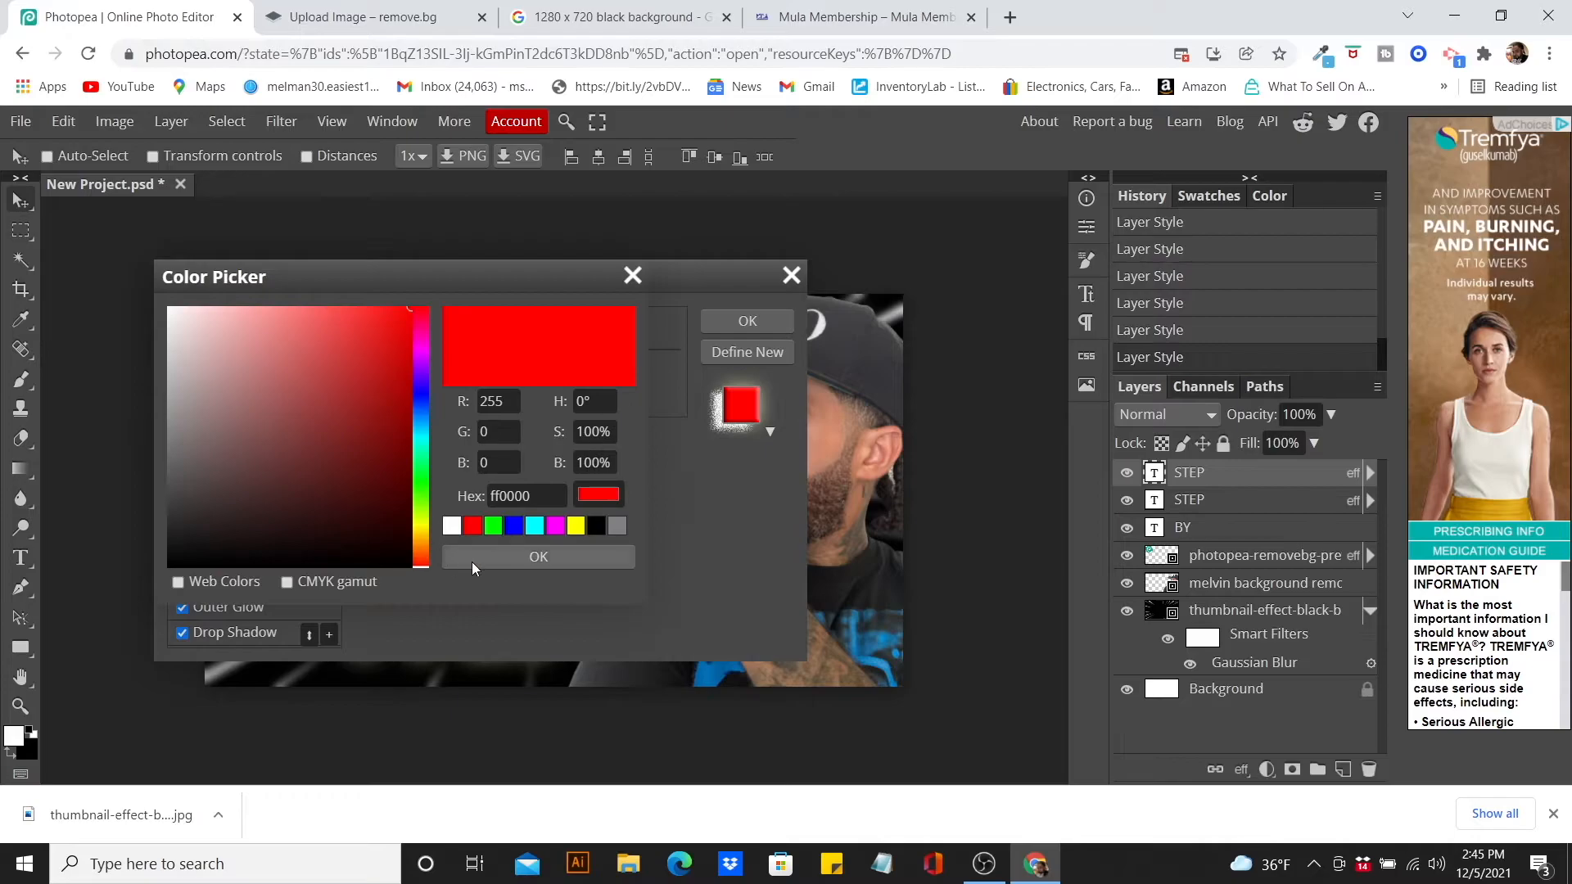
pyautogui.click(575, 525)
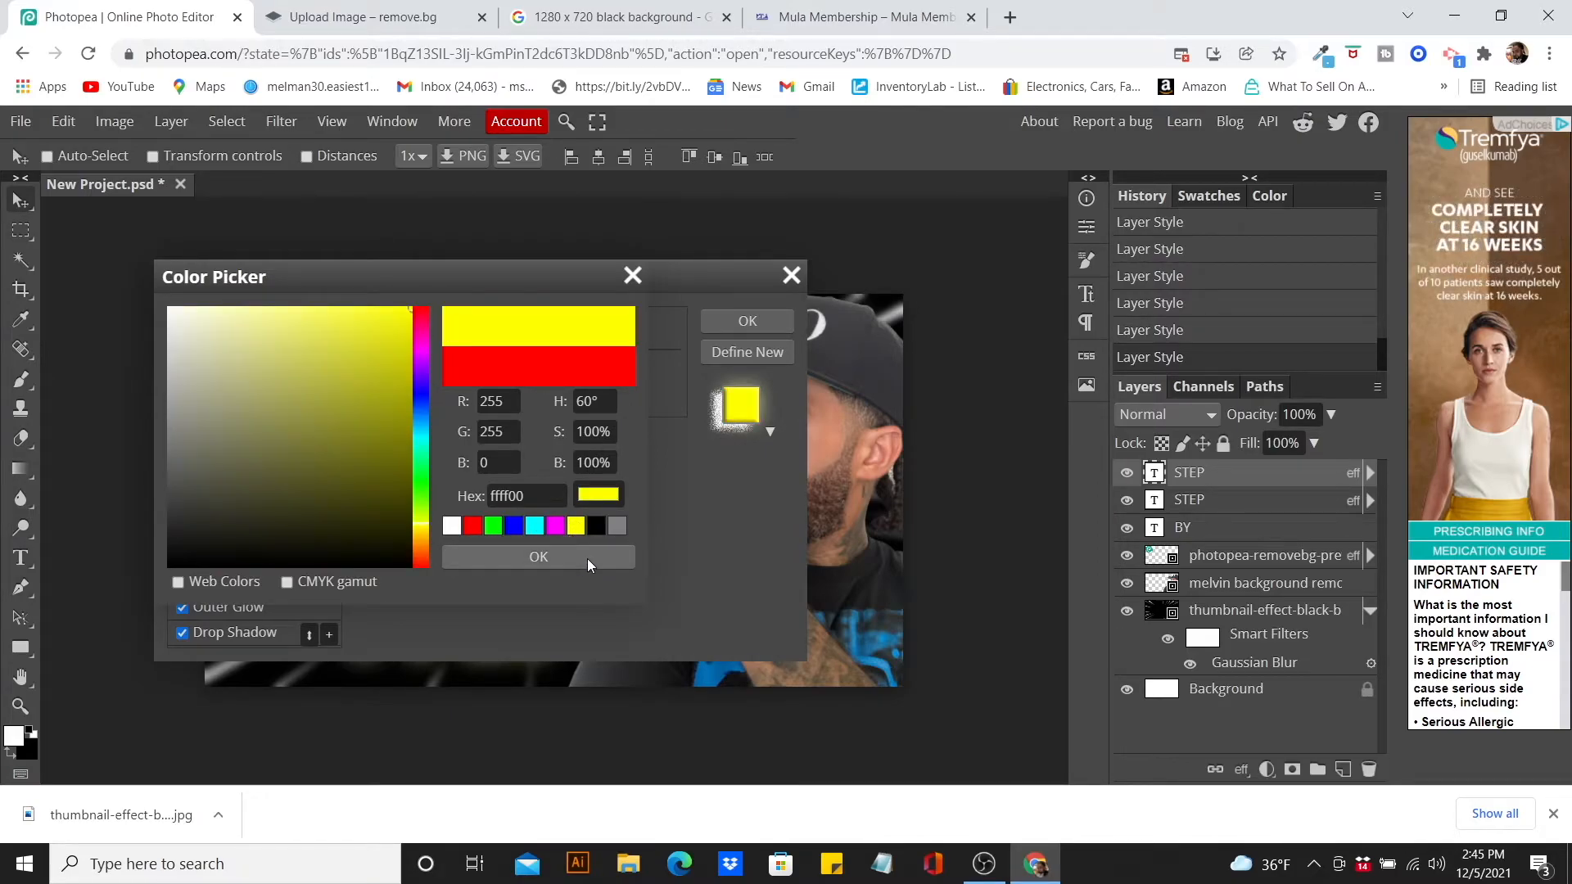
pyautogui.click(587, 558)
pyautogui.click(768, 321)
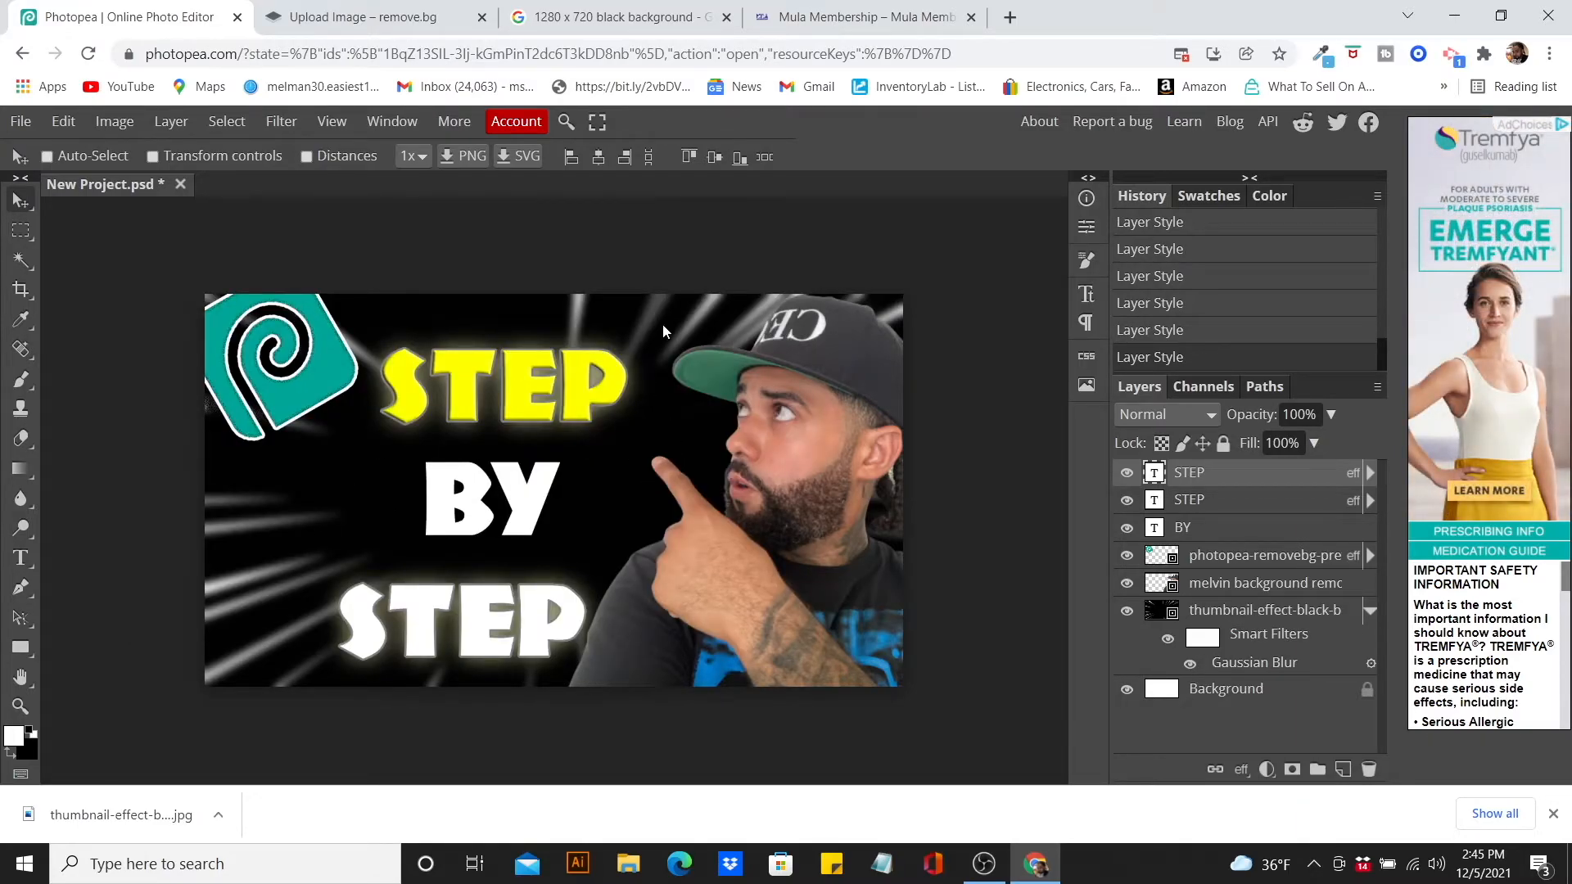
# - Set the upper STEP text's color overlay to white (ffffff)
pyautogui.doubleClick(1267, 475)
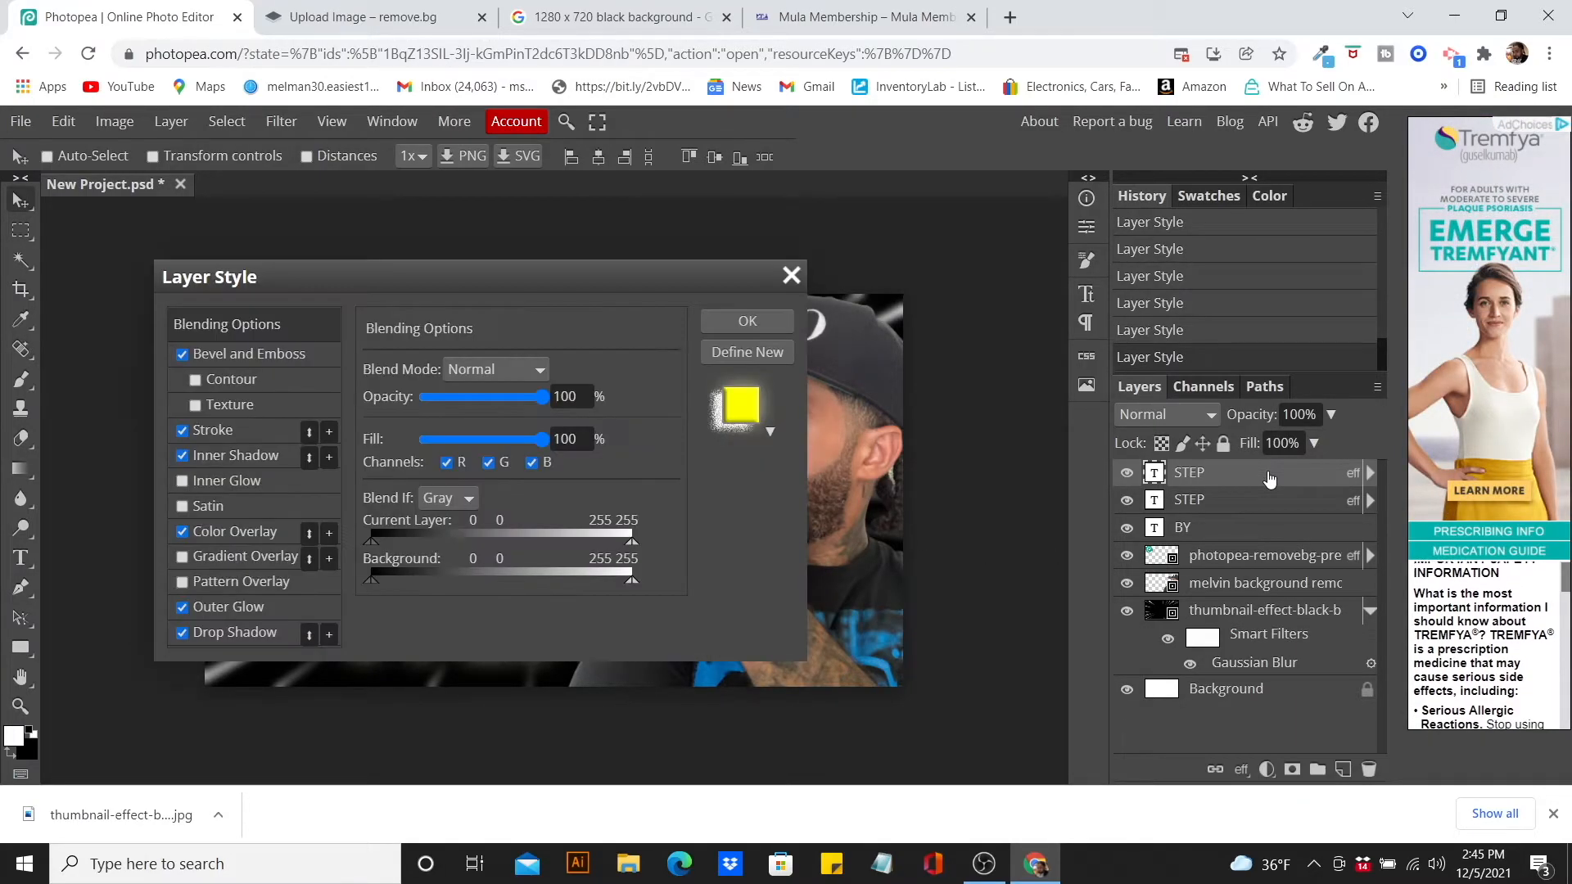
pyautogui.click(257, 532)
pyautogui.click(627, 399)
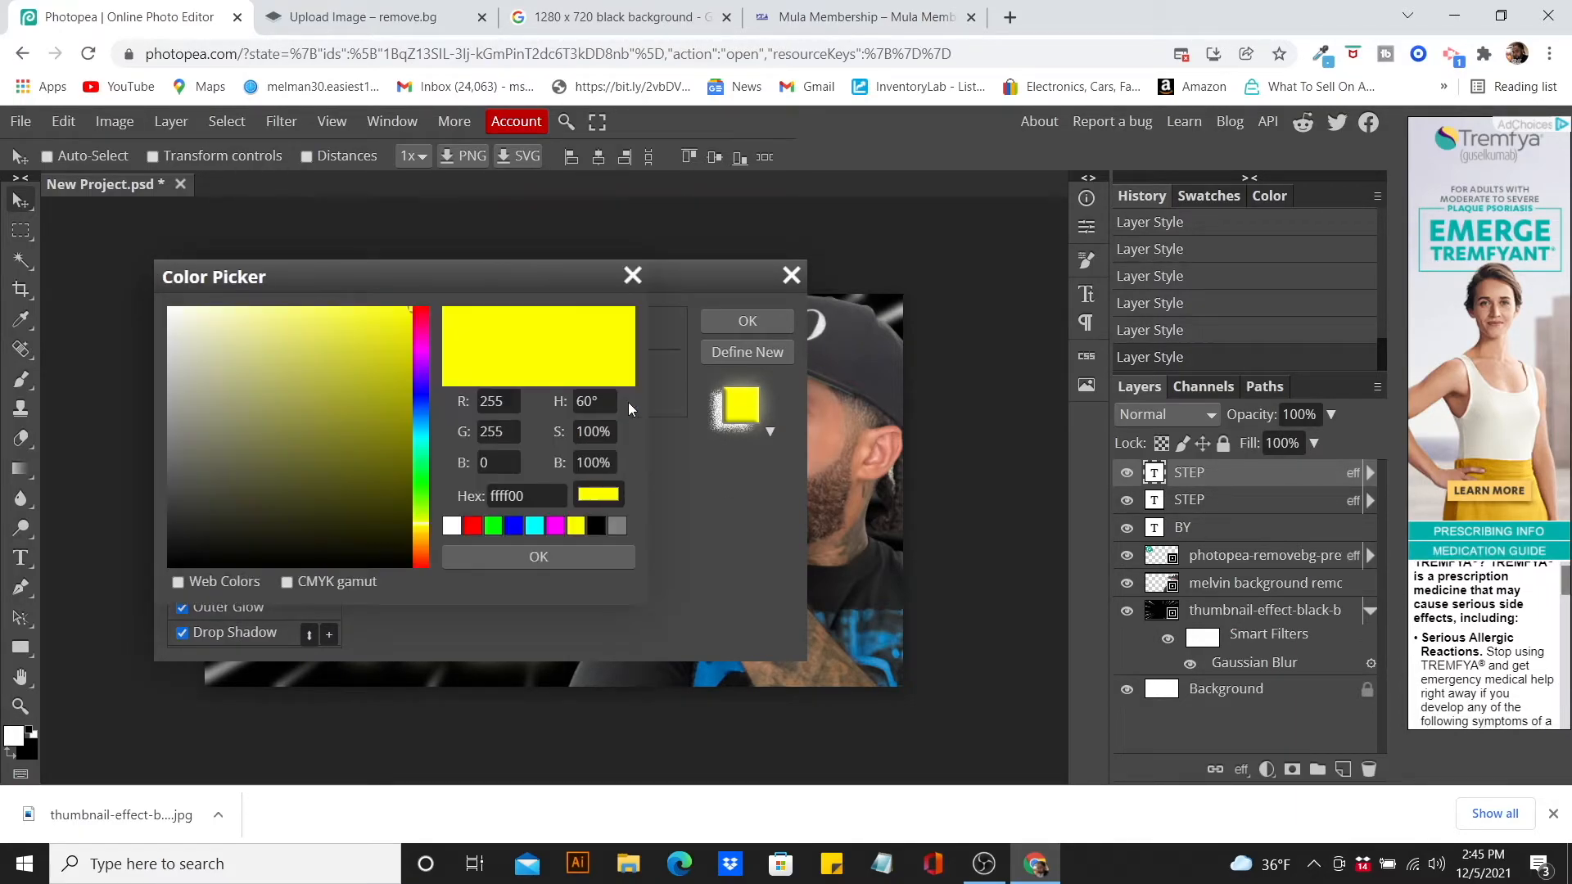
pyautogui.click(451, 526)
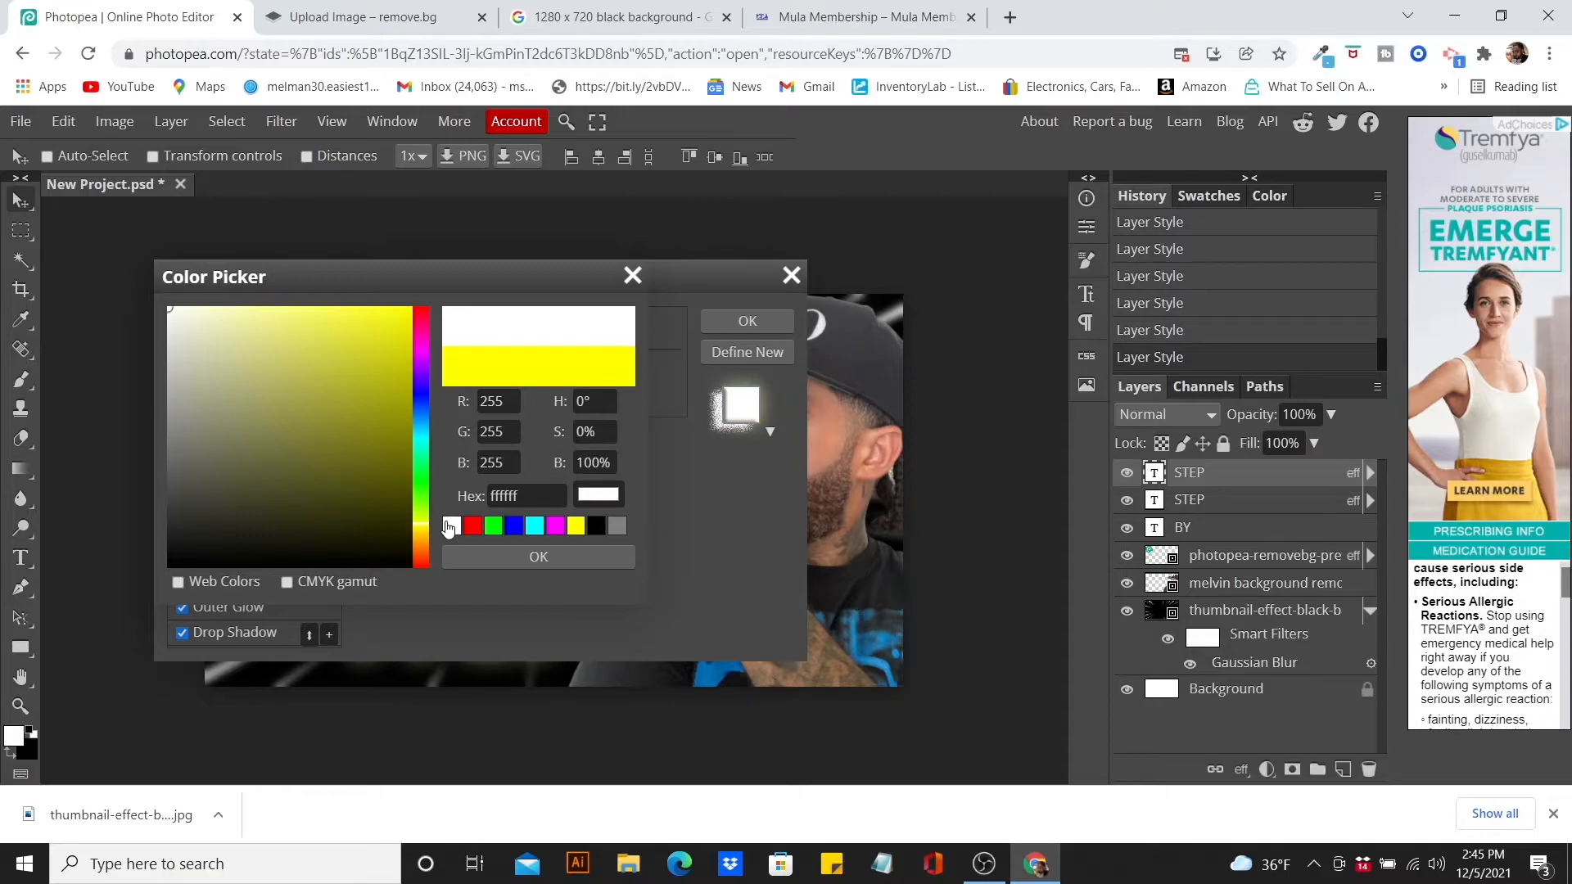
pyautogui.click(485, 555)
pyautogui.click(758, 328)
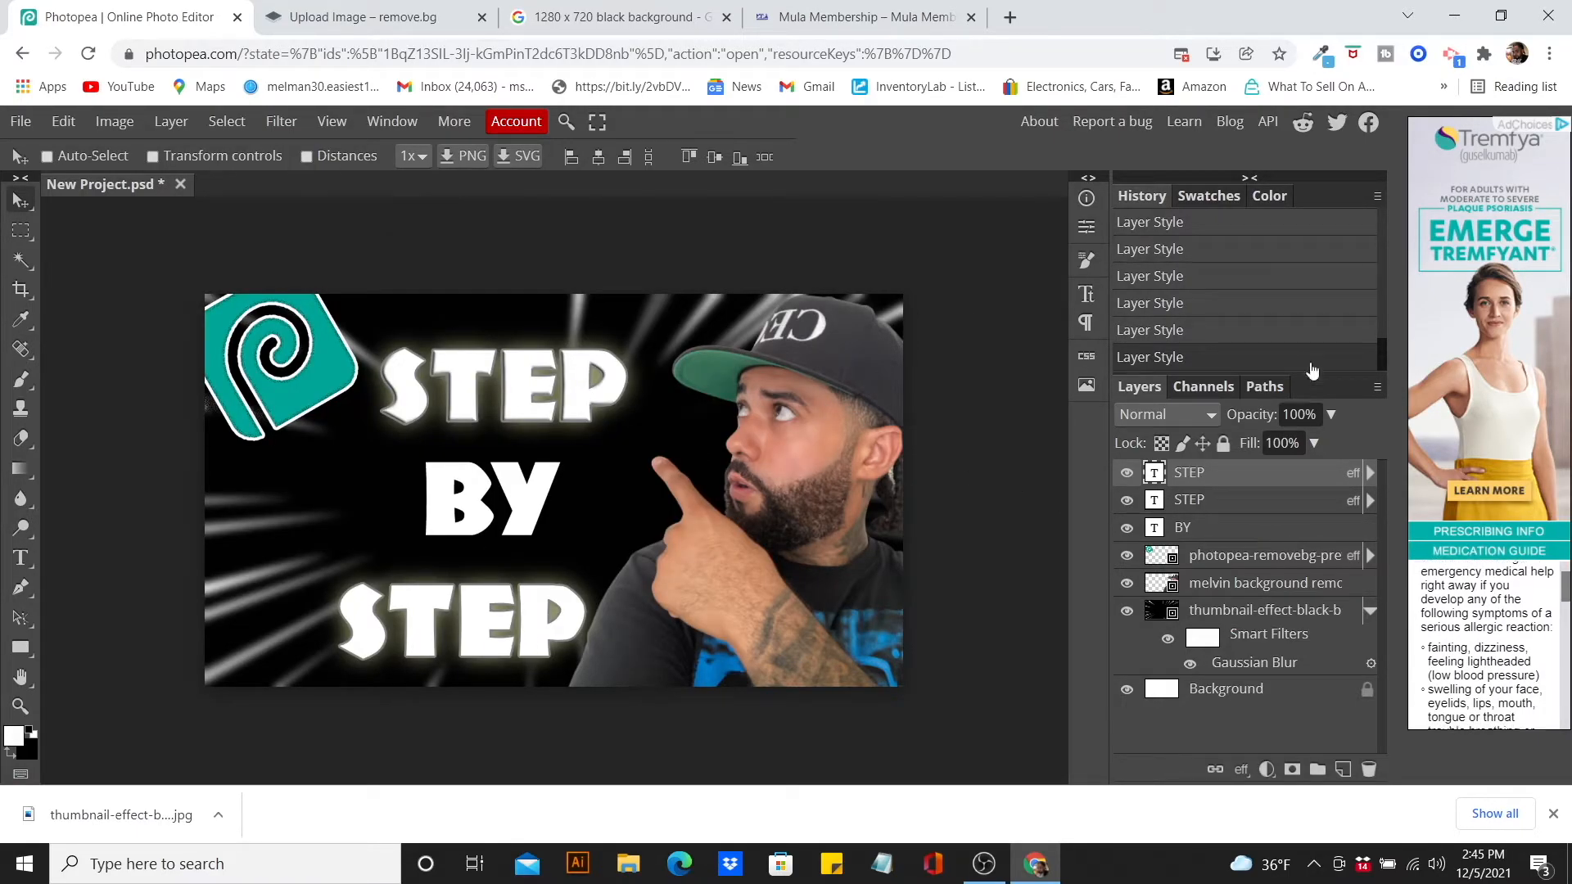
# - Give the BY text layer a 4 px gray outside stroke, a white drop shadow and a 47 px pale yellow outer glow
pyautogui.click(1305, 528)
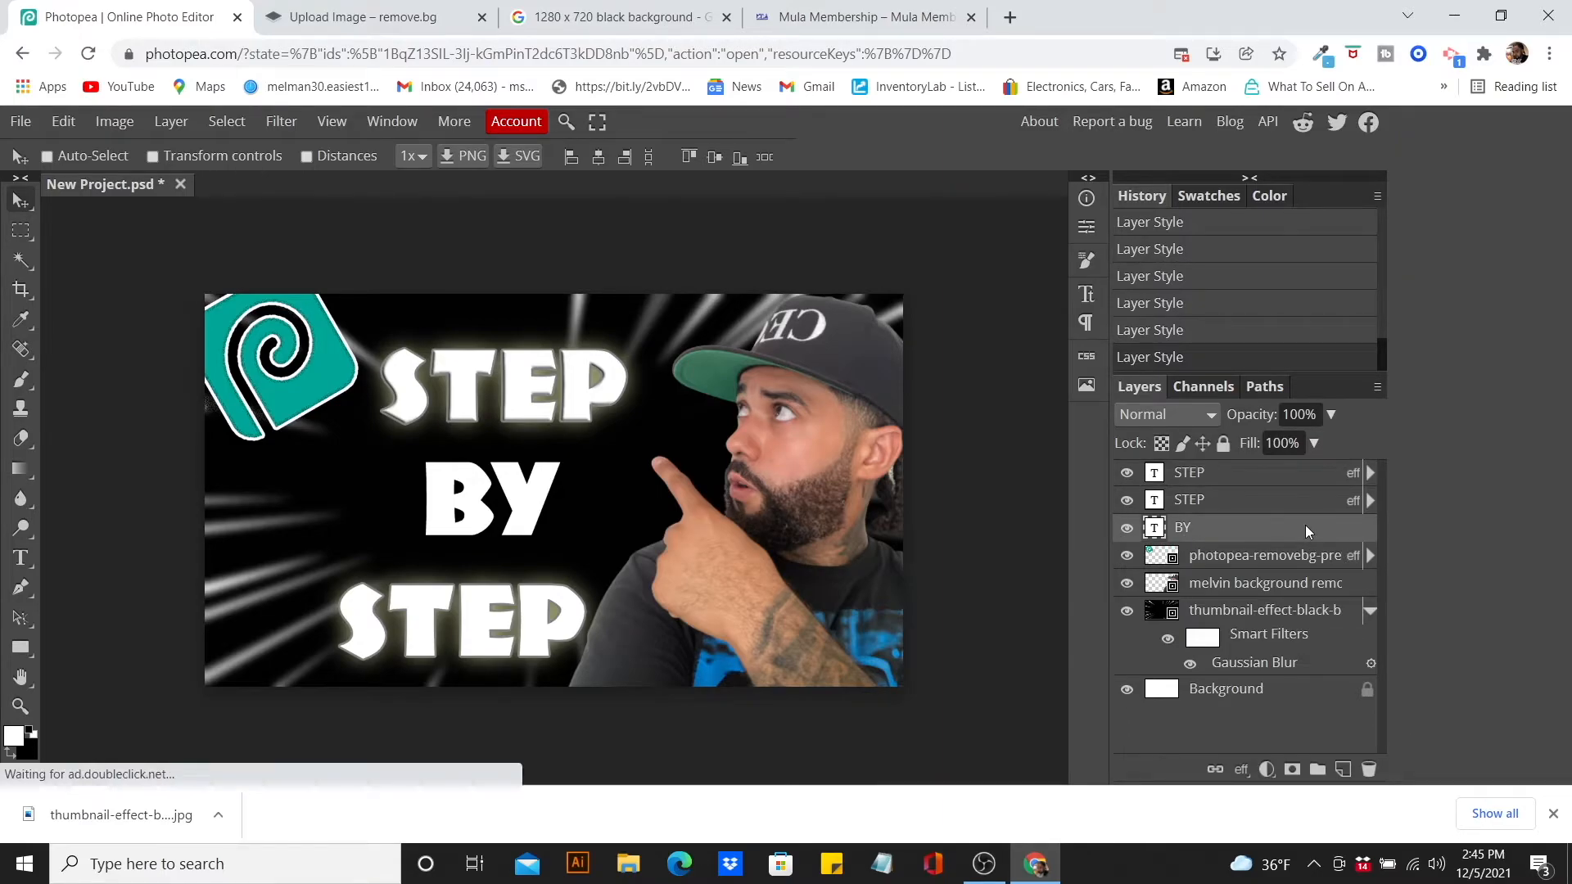
pyautogui.doubleClick(1307, 530)
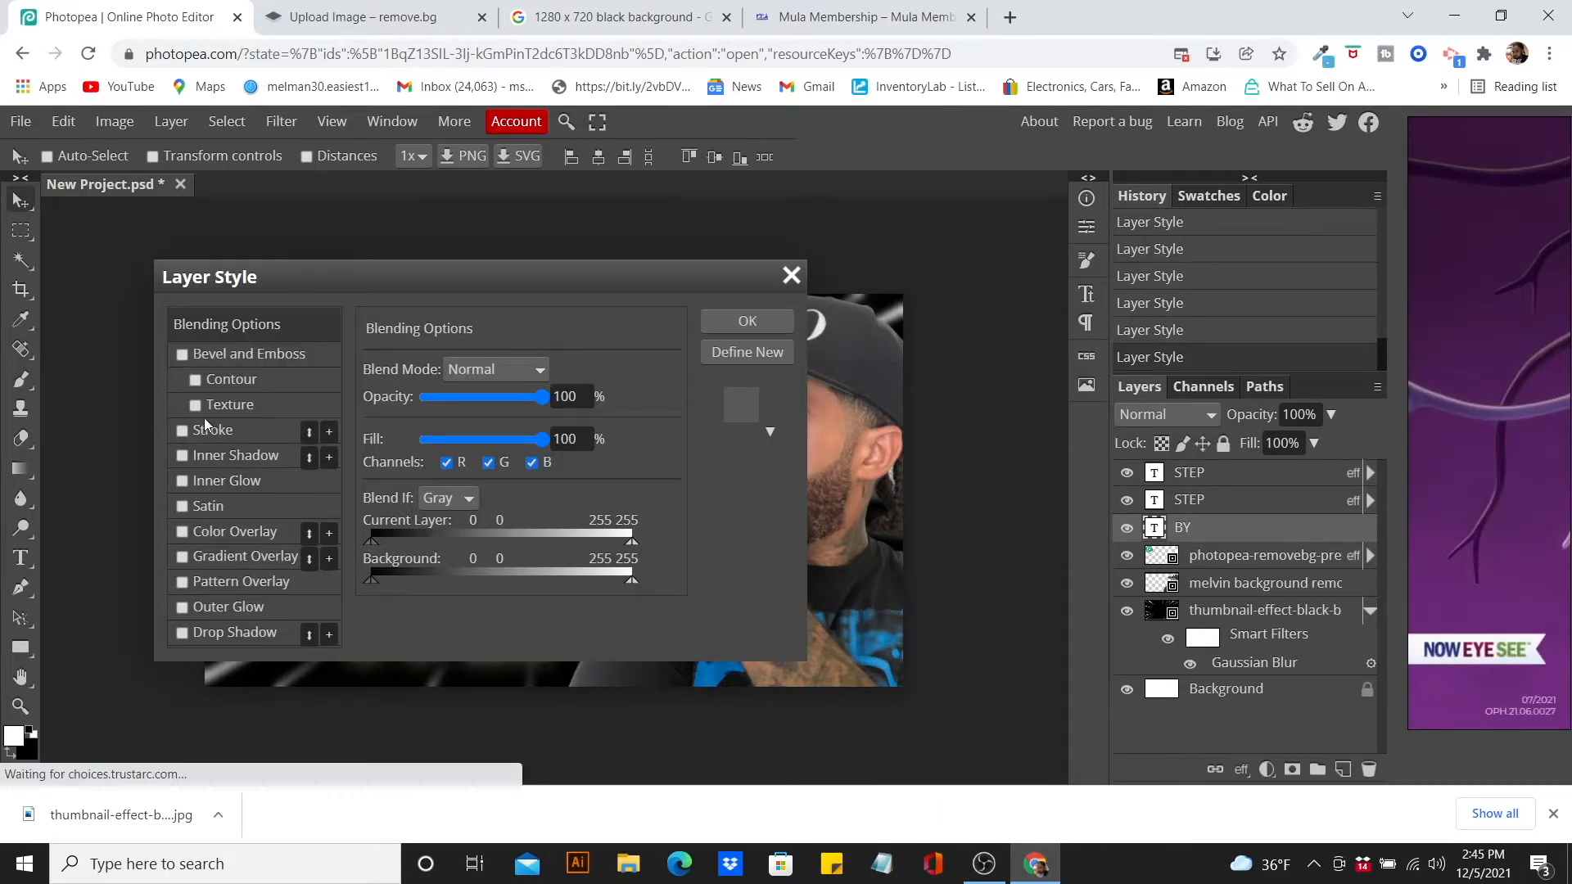
pyautogui.click(221, 434)
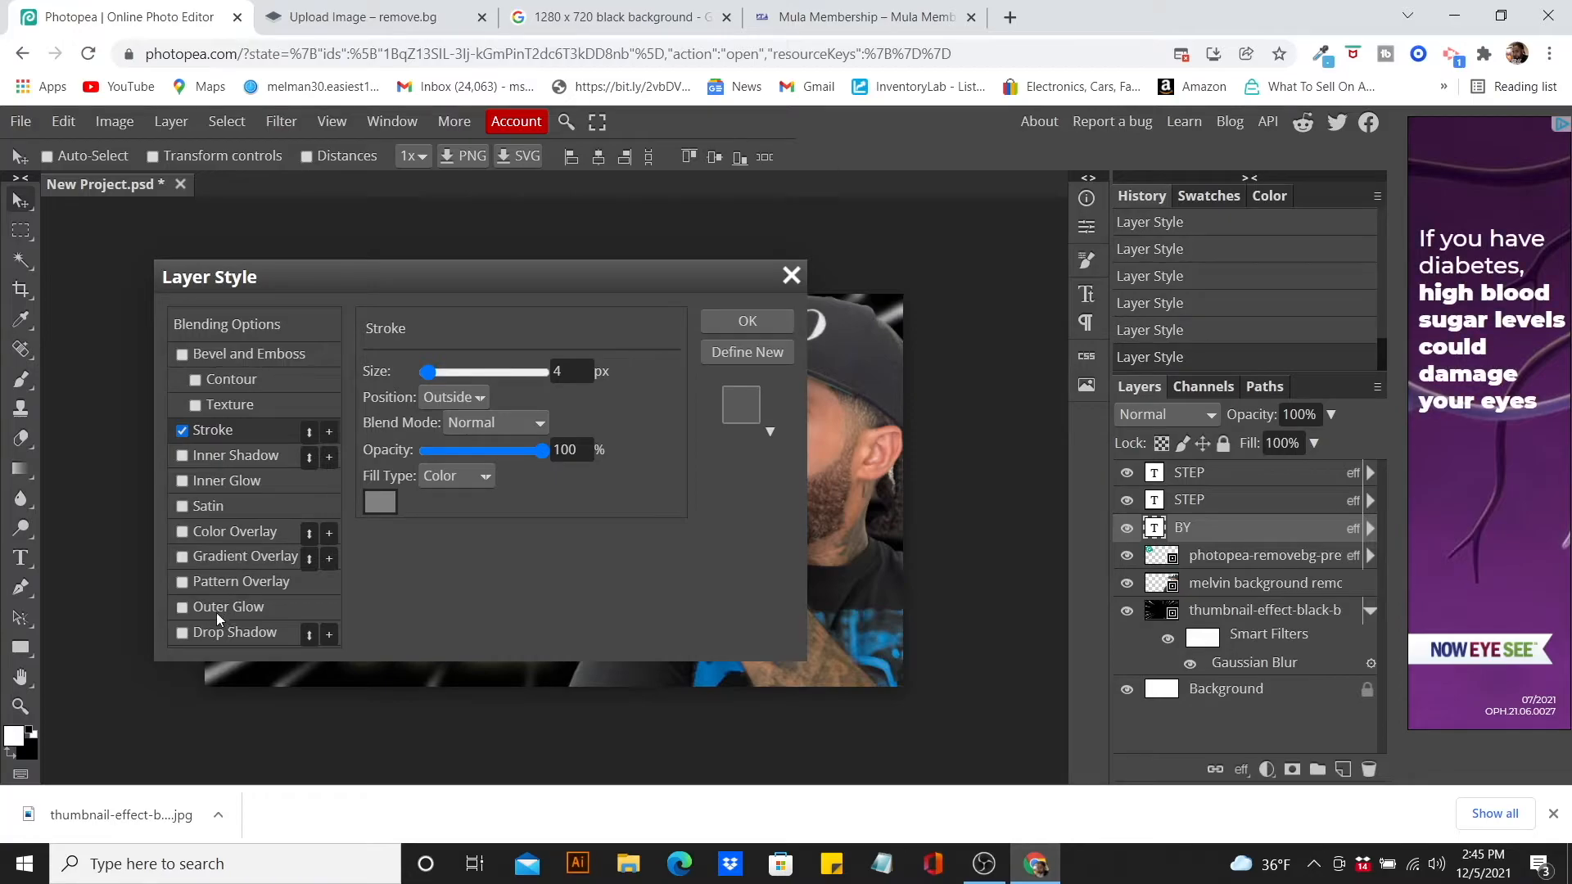
pyautogui.click(242, 634)
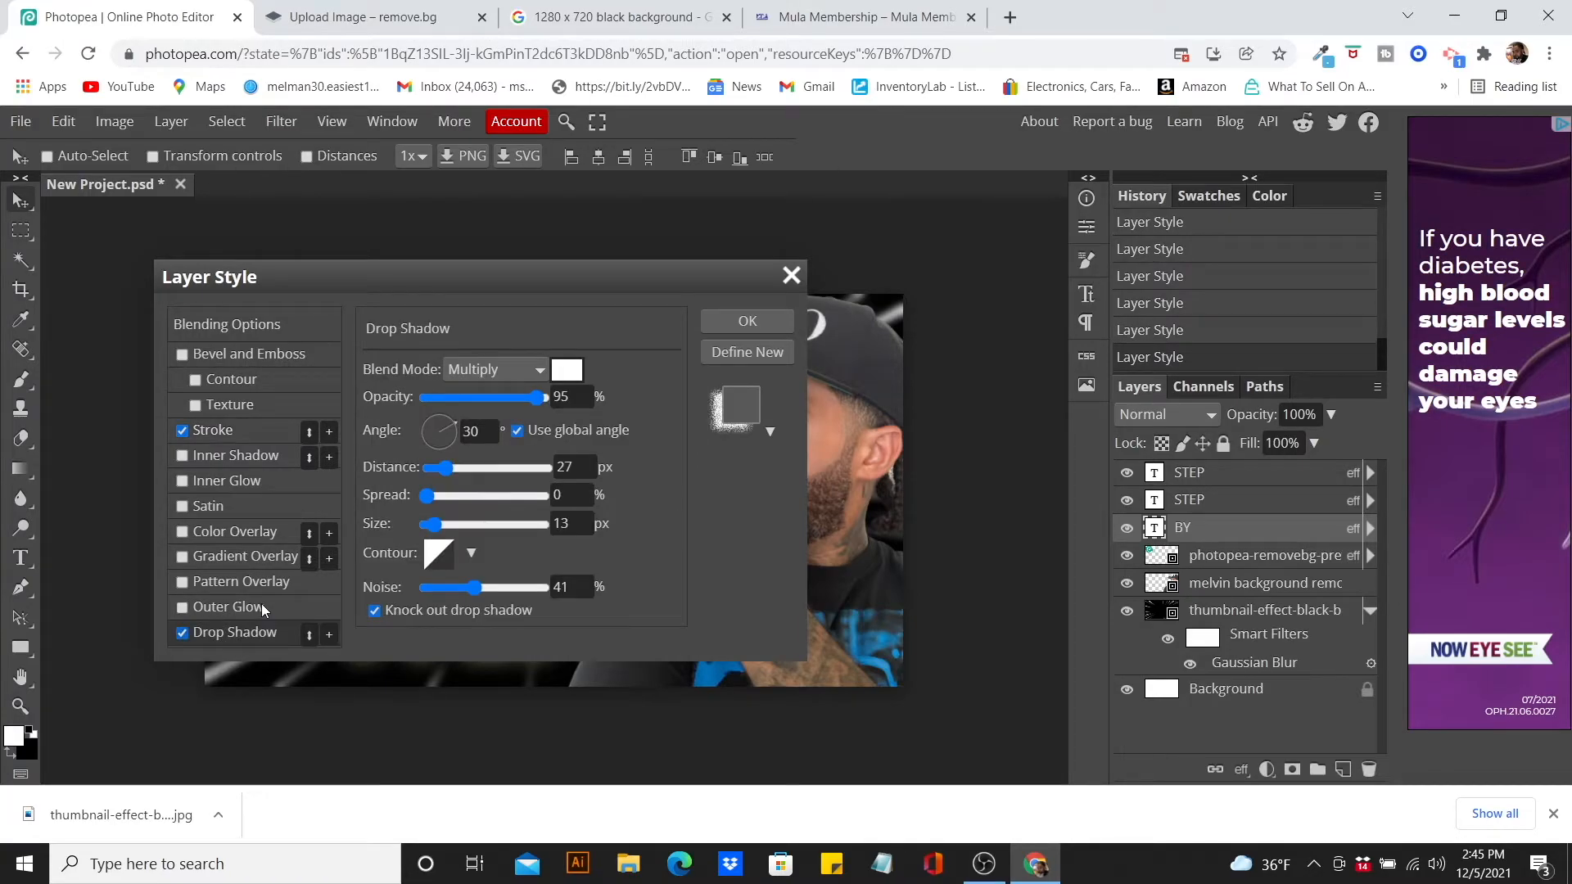
pyautogui.click(262, 606)
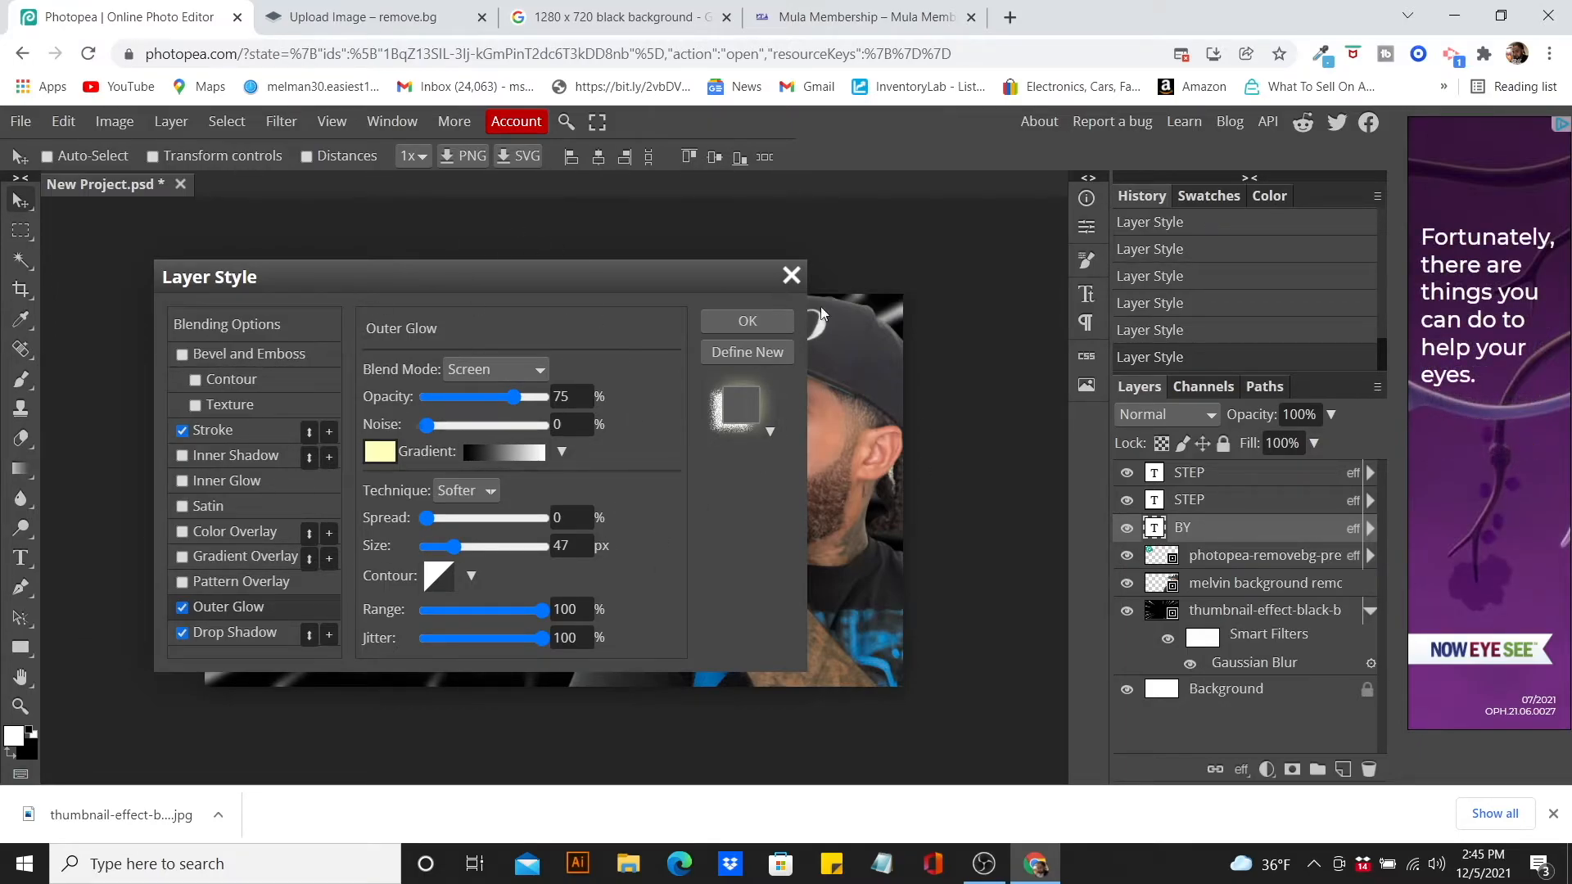
pyautogui.click(752, 319)
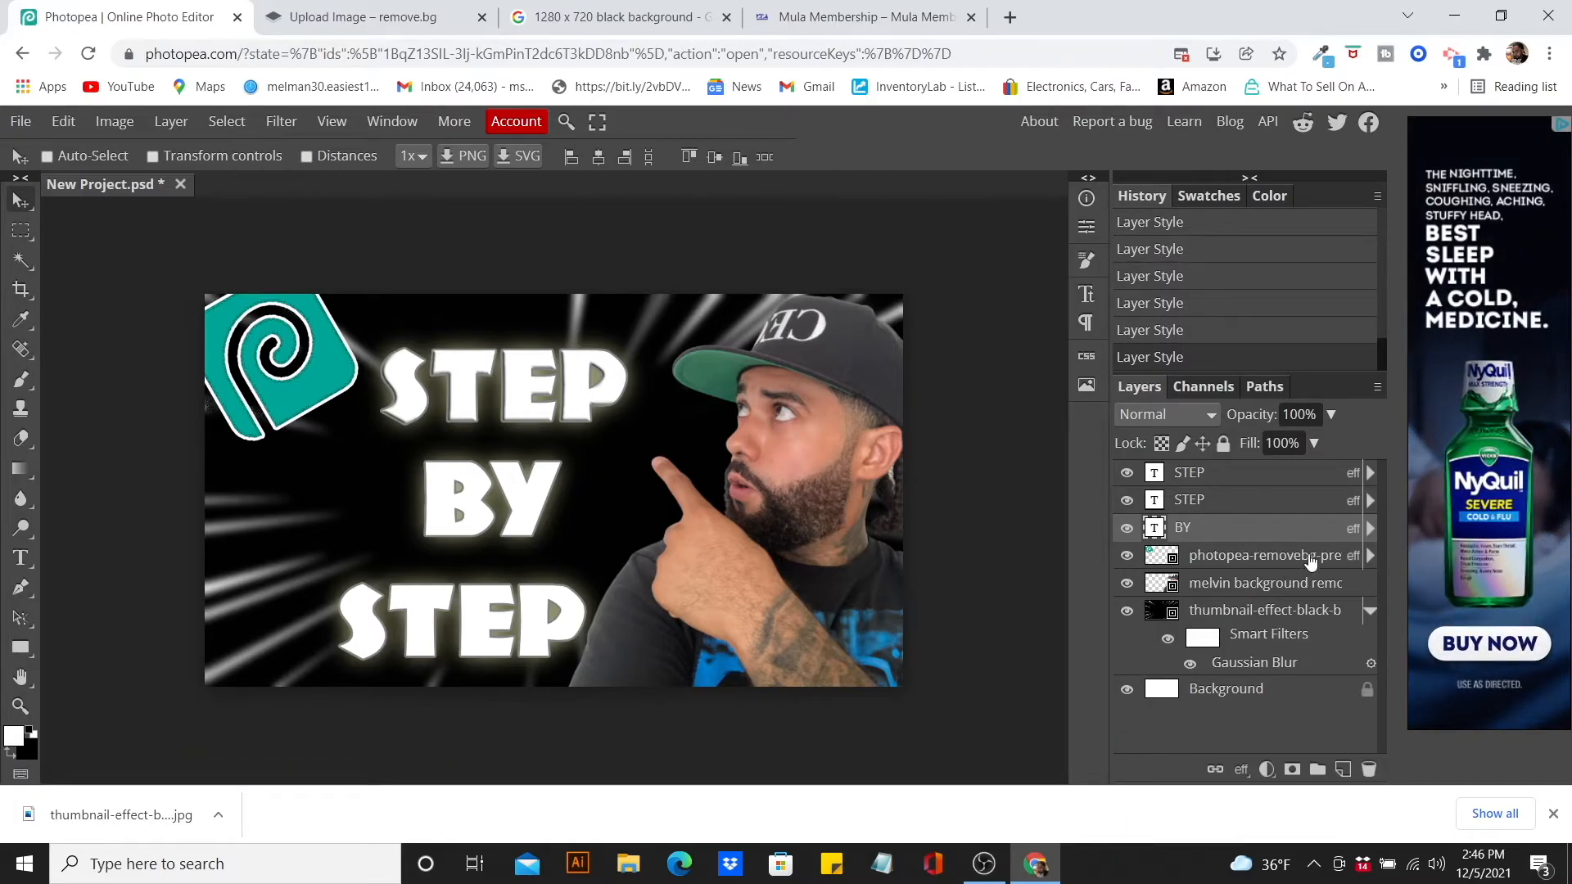
# - Add a 4 px white outside stroke to the cut-out portrait layer
pyautogui.doubleClick(1362, 589)
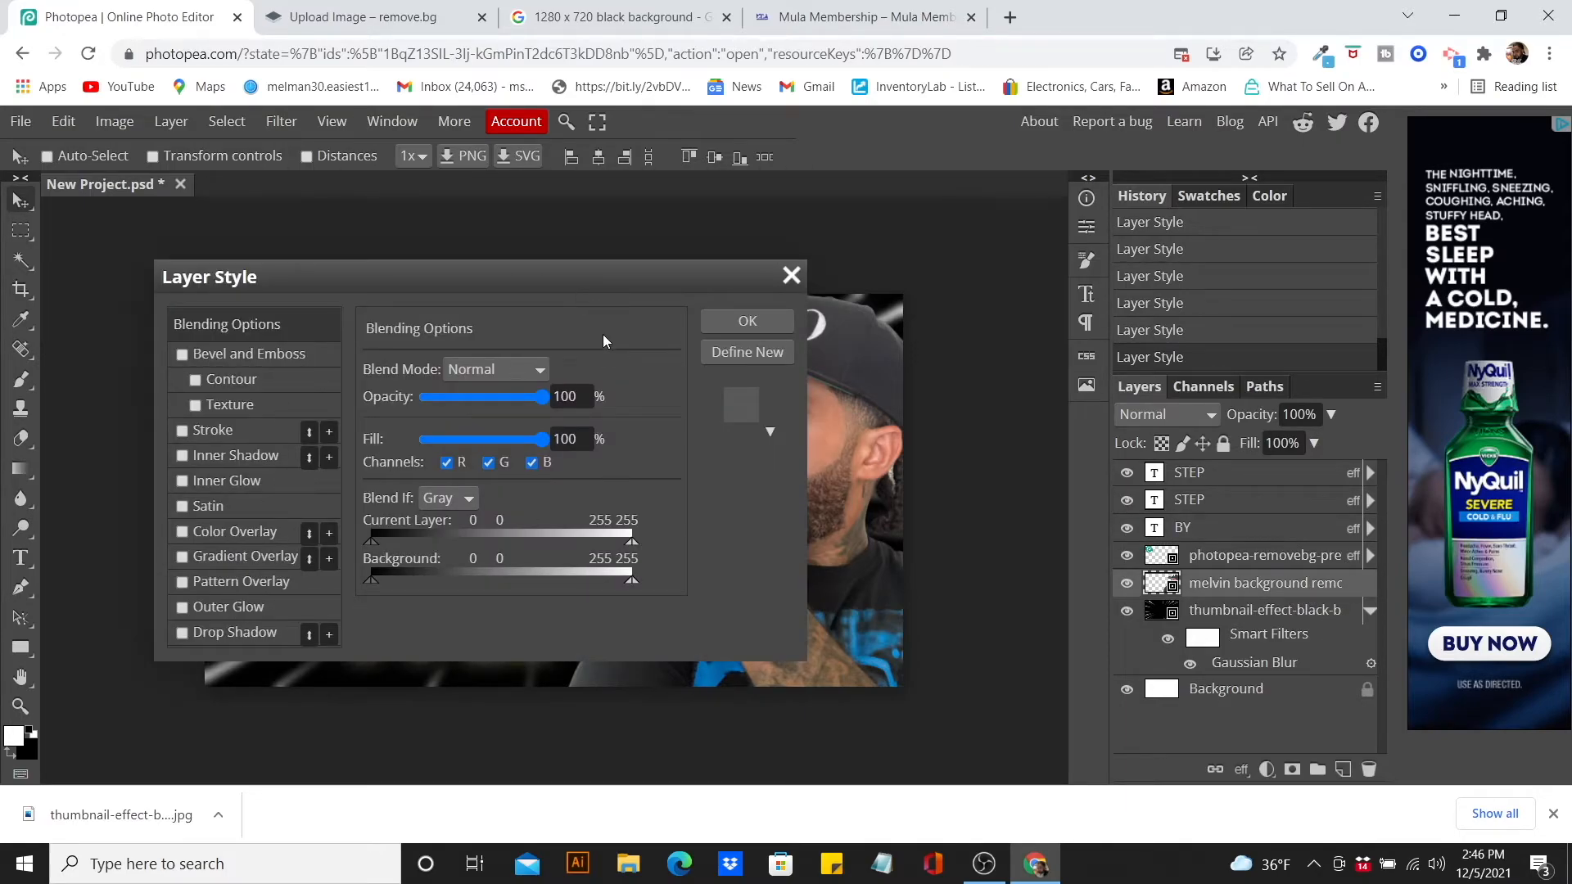
pyautogui.click(267, 427)
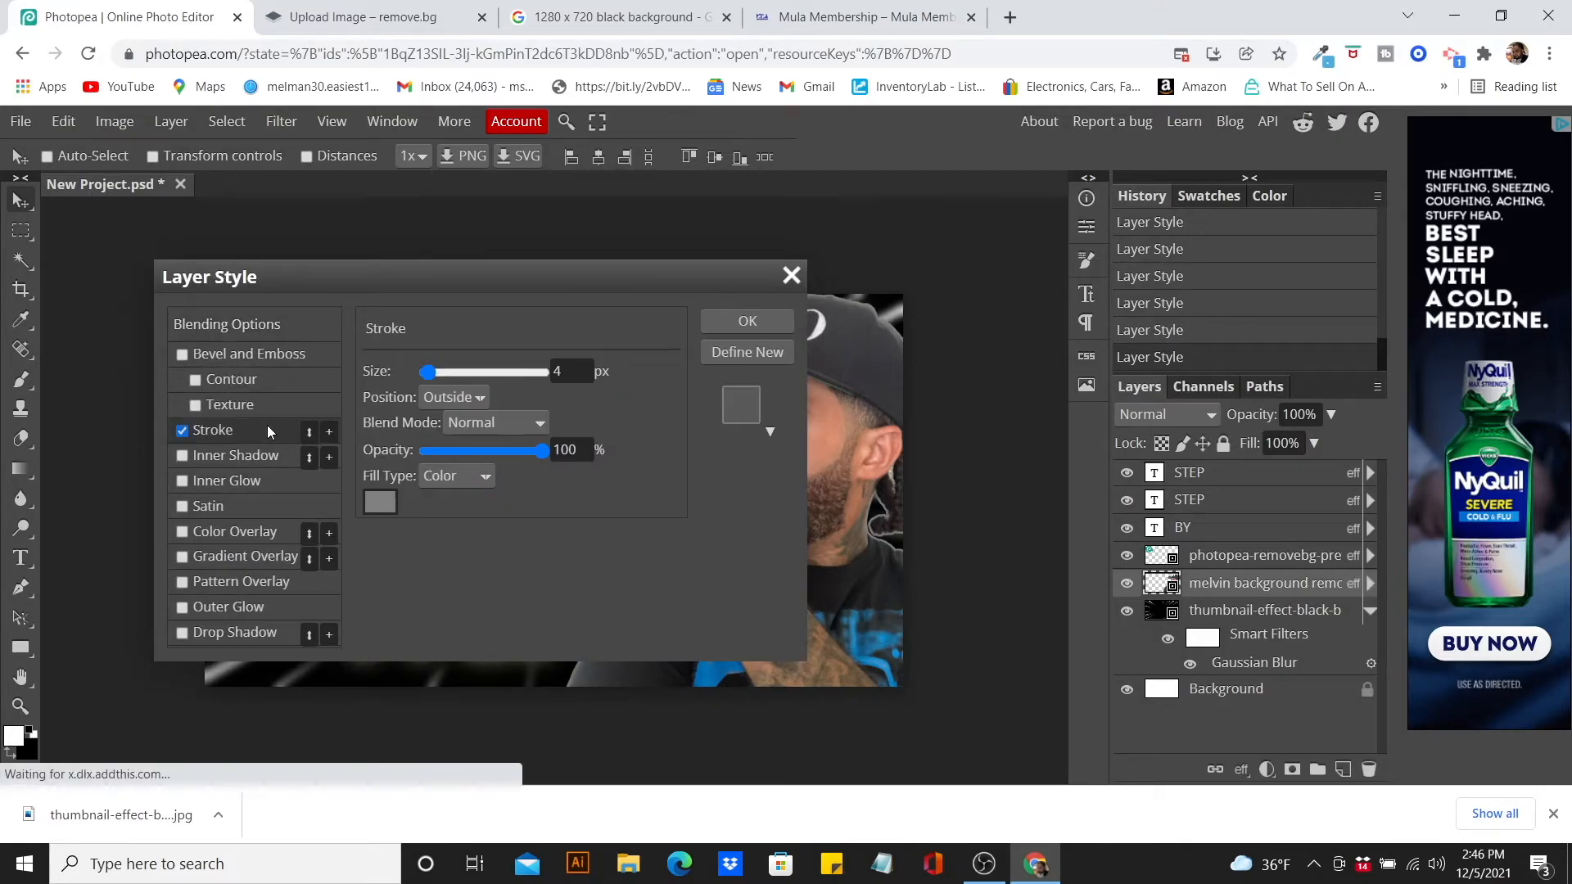
pyautogui.click(390, 498)
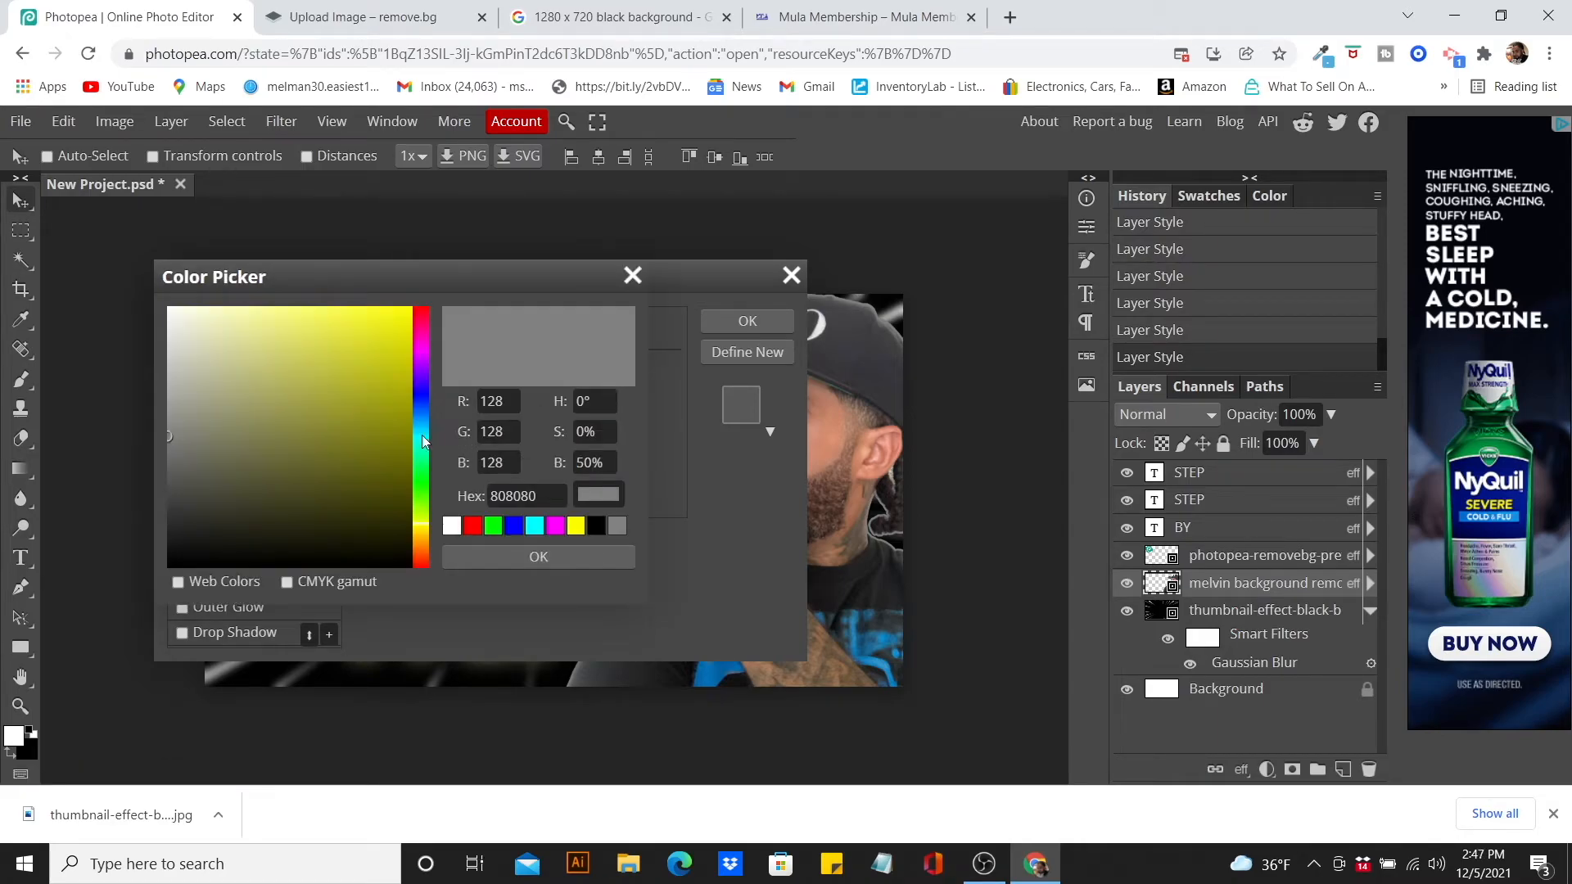
pyautogui.click(450, 527)
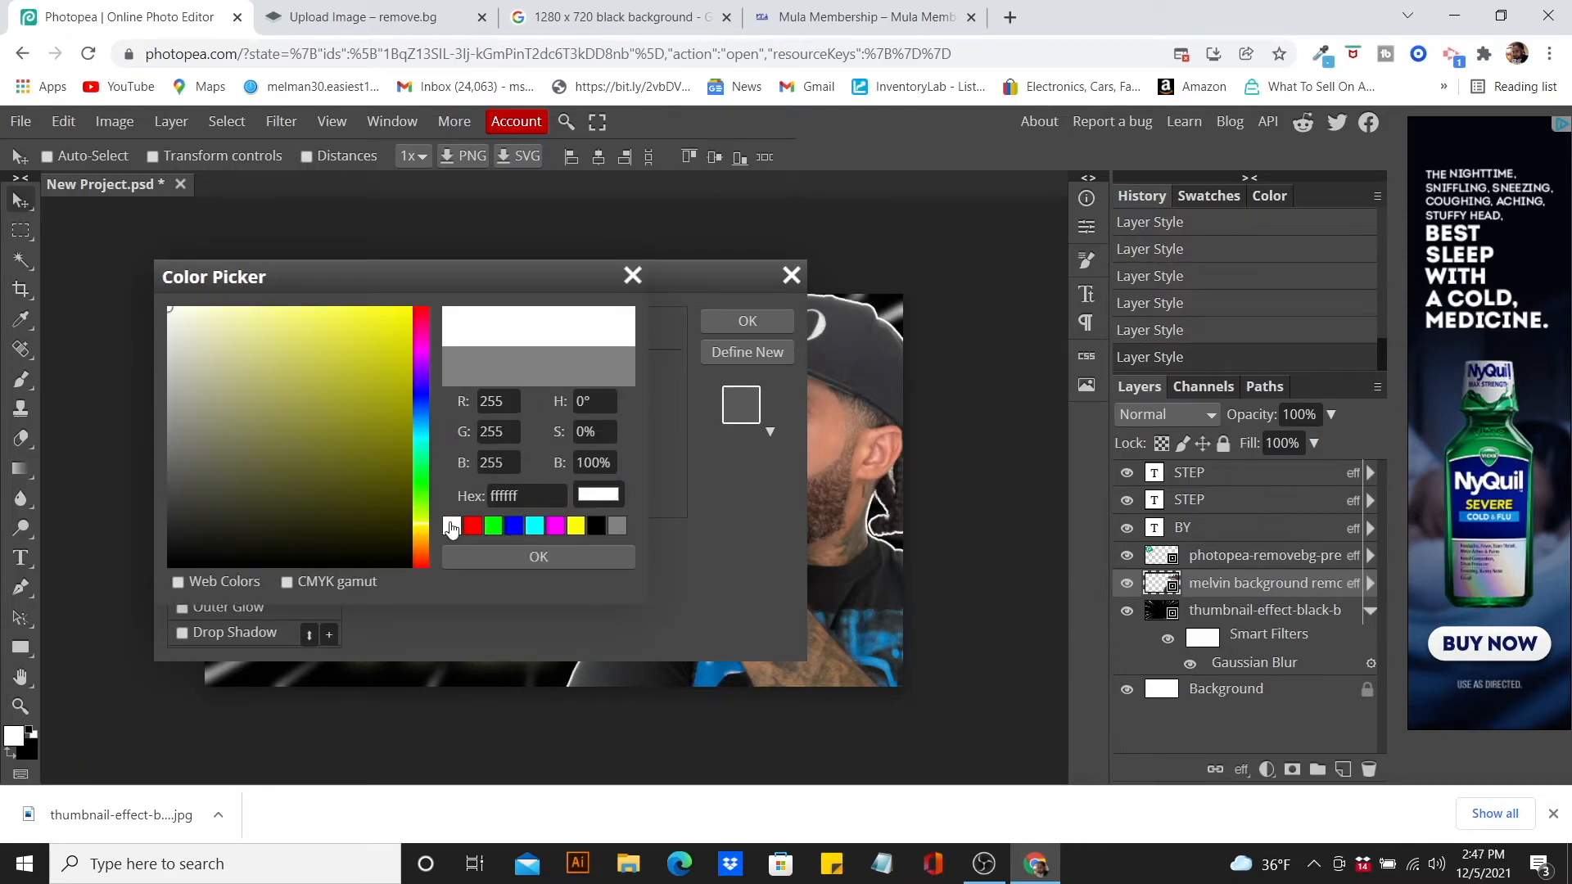
pyautogui.click(563, 557)
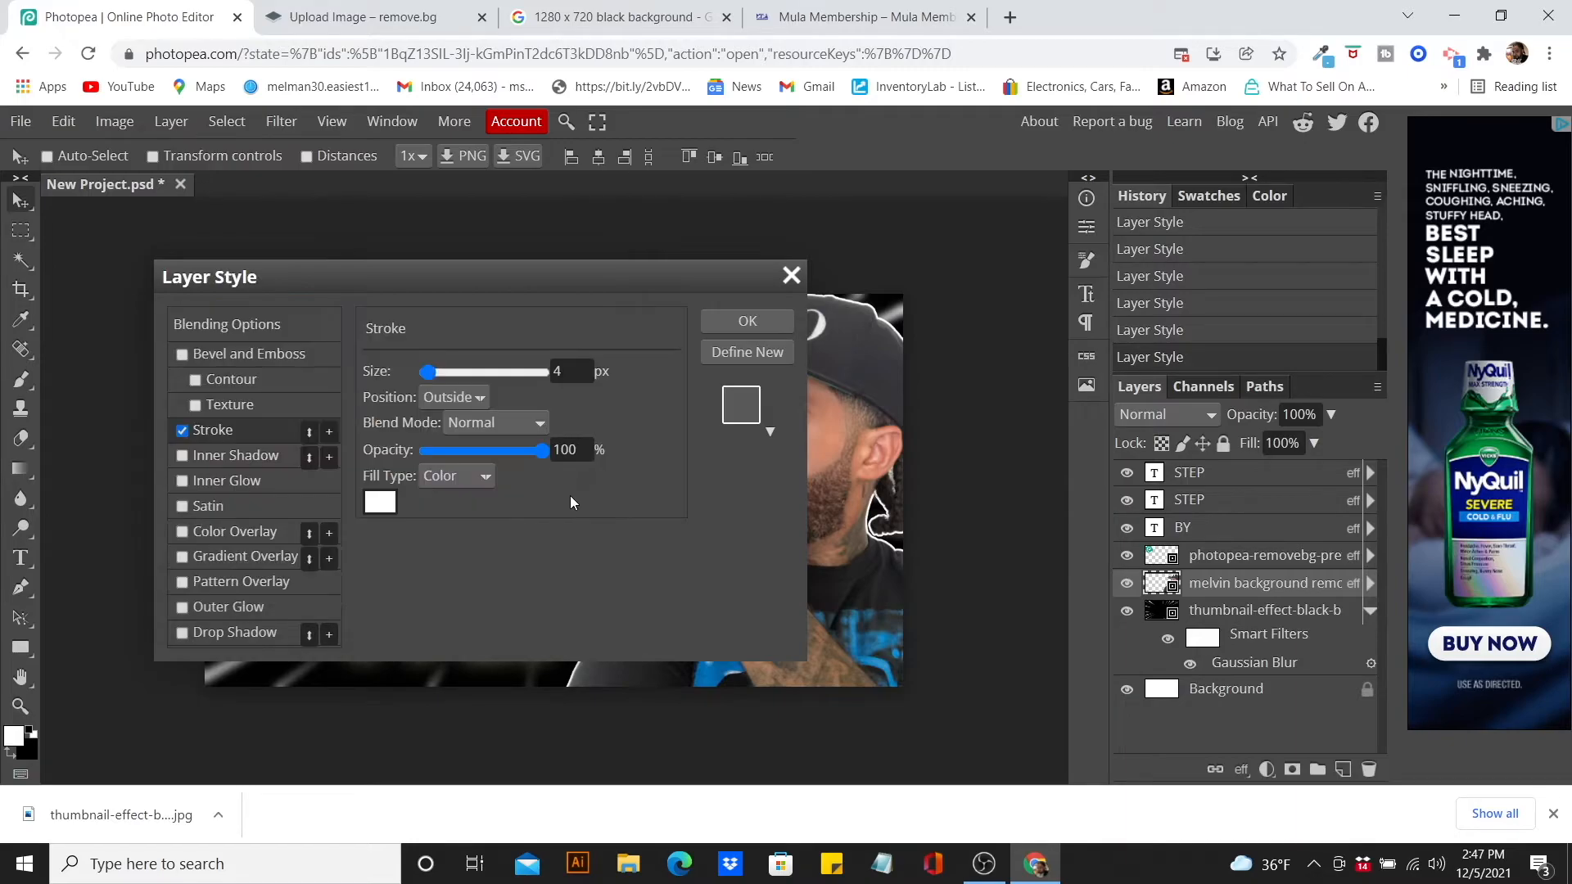
pyautogui.click(749, 321)
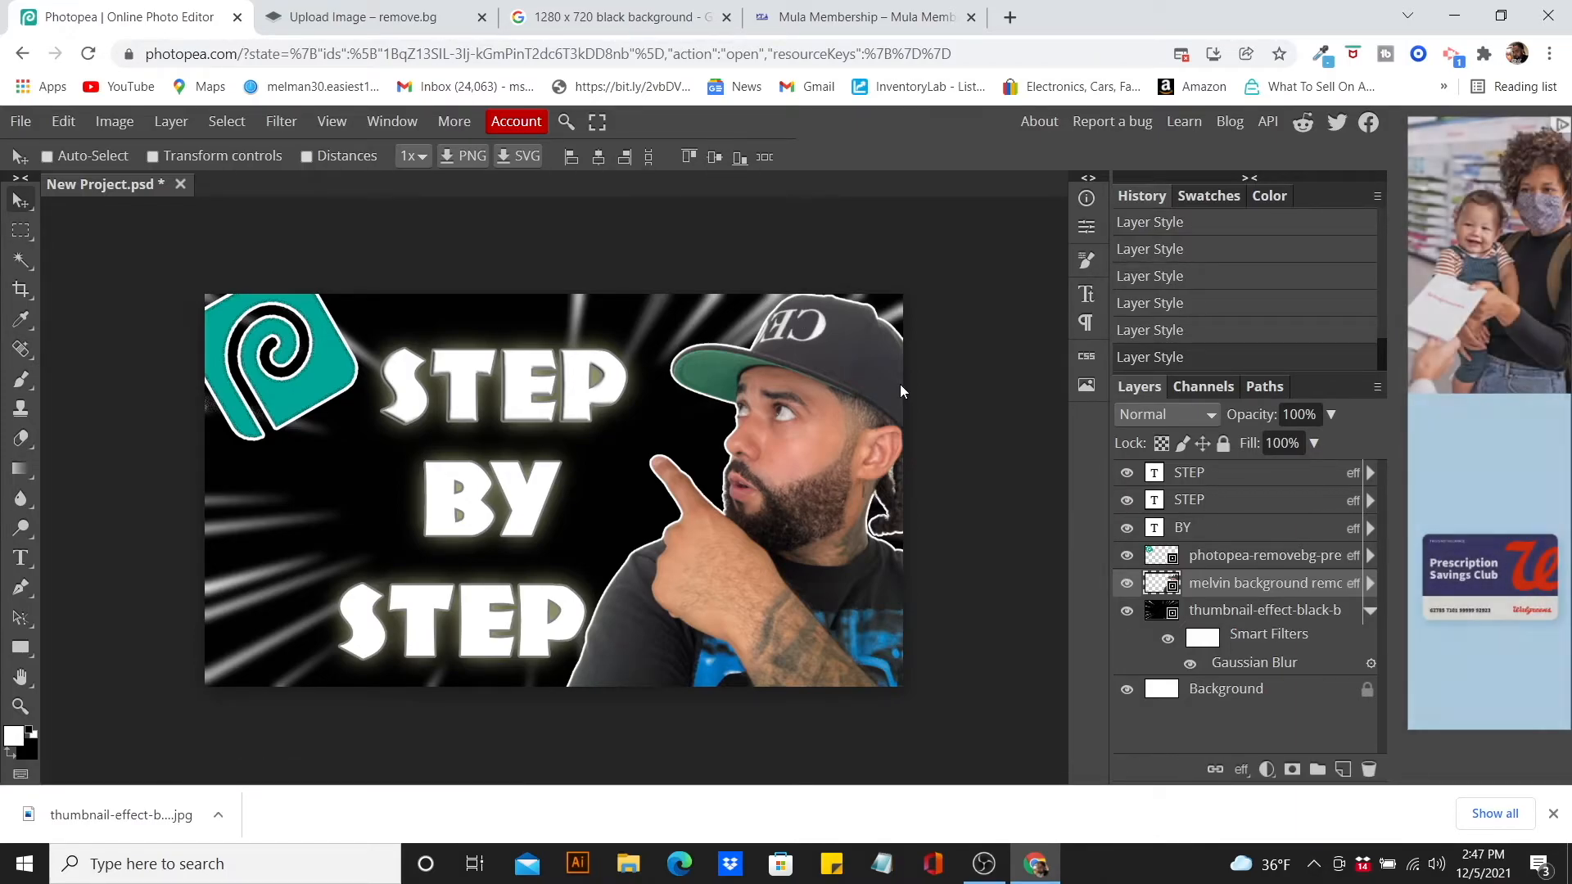
# - Shift the BY text slightly left and down so it sits between the two STEP lines
pyautogui.click(1247, 533)
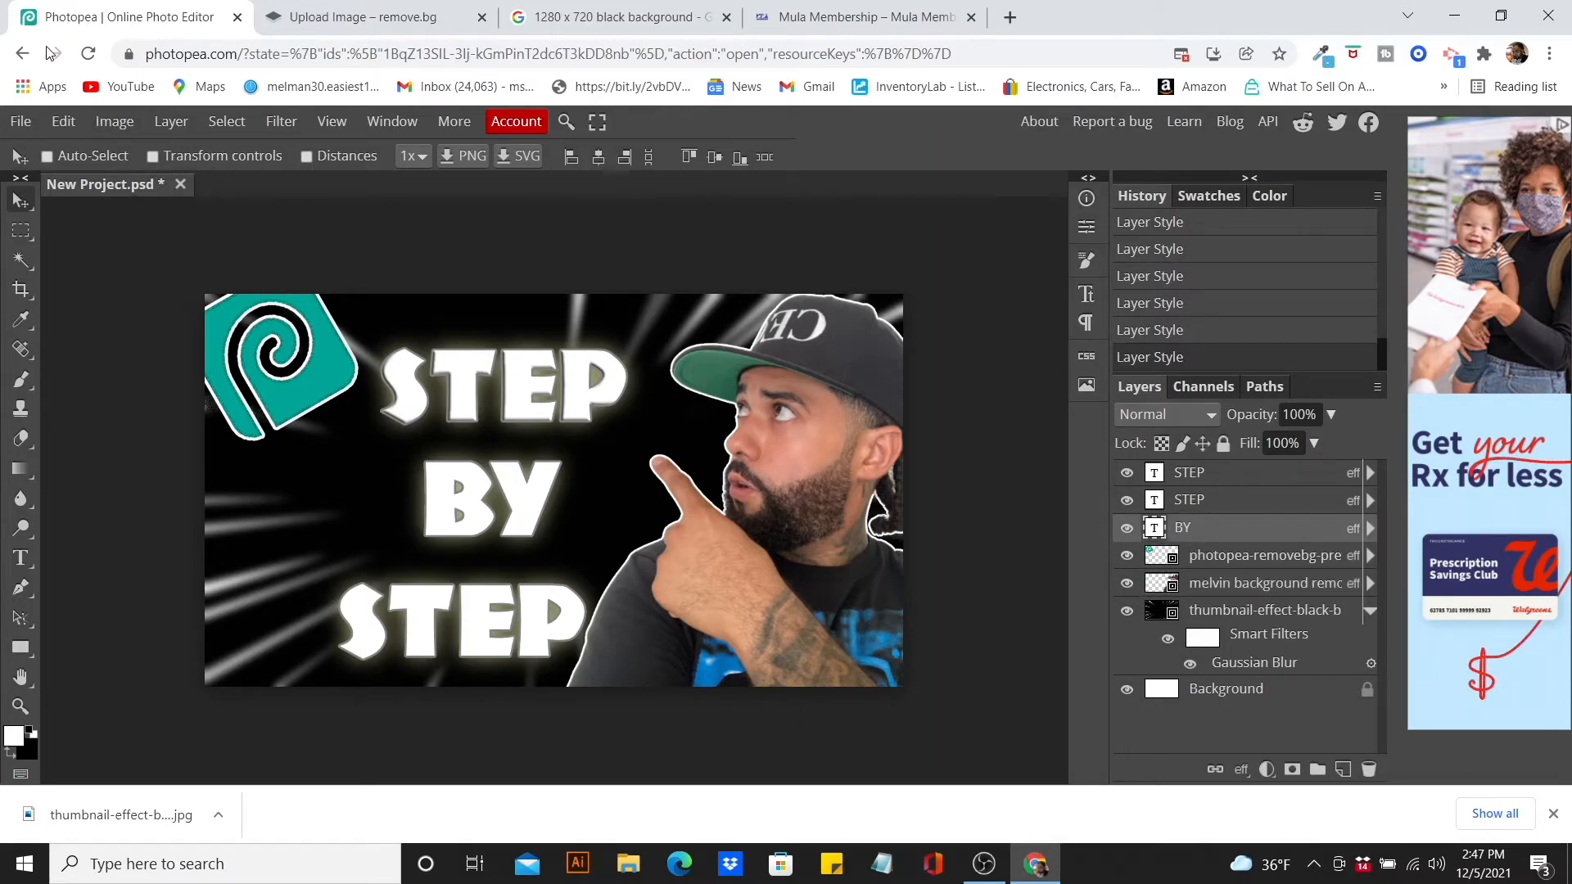
pyautogui.click(22, 121)
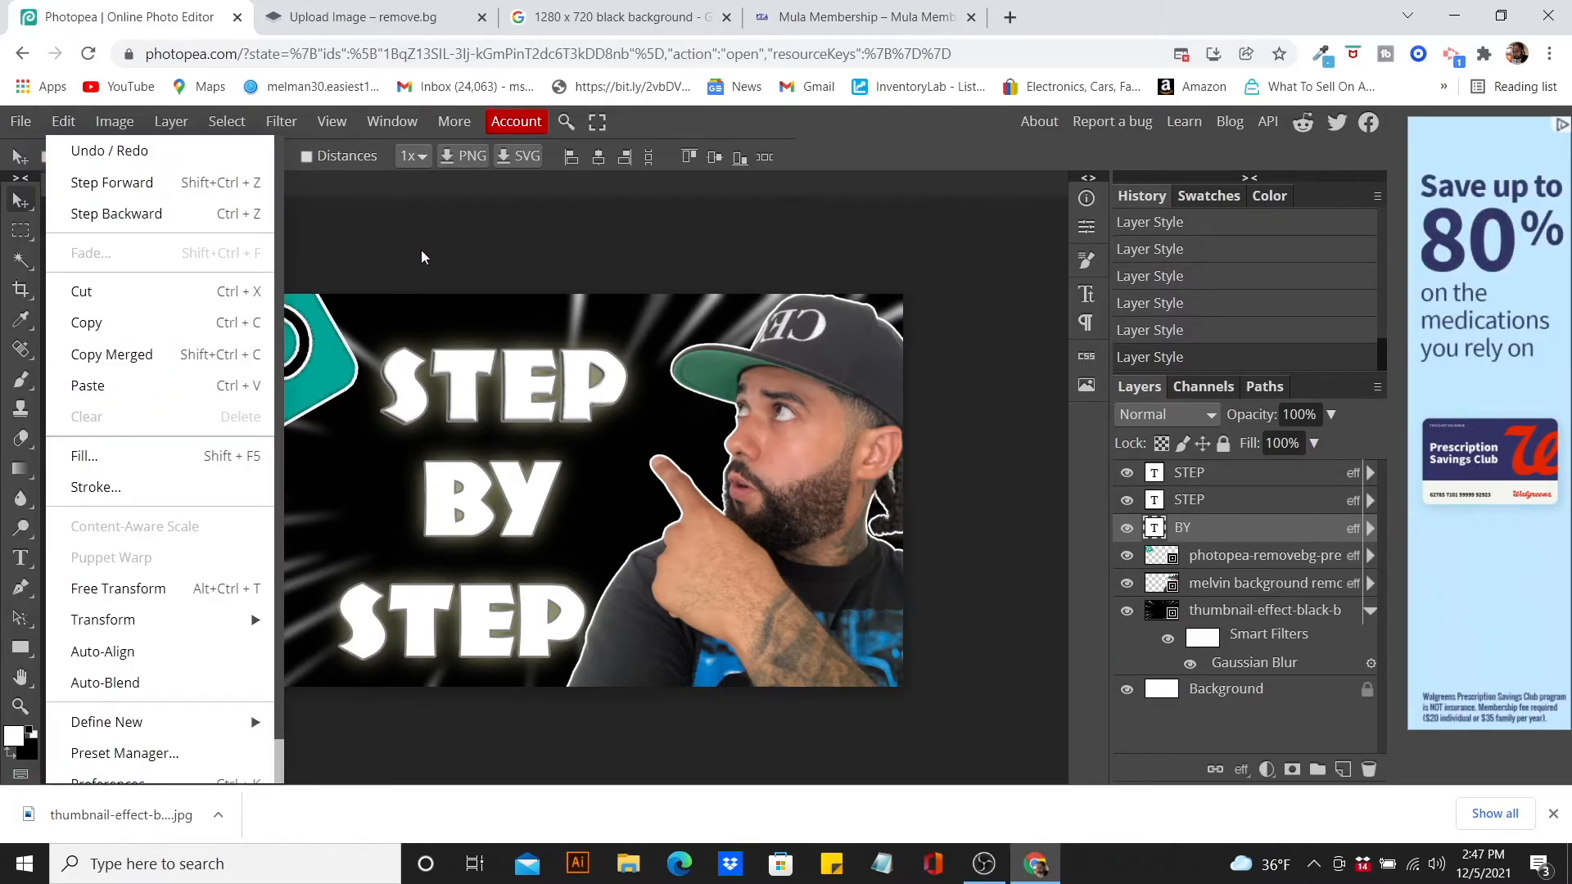
pyautogui.click(421, 252)
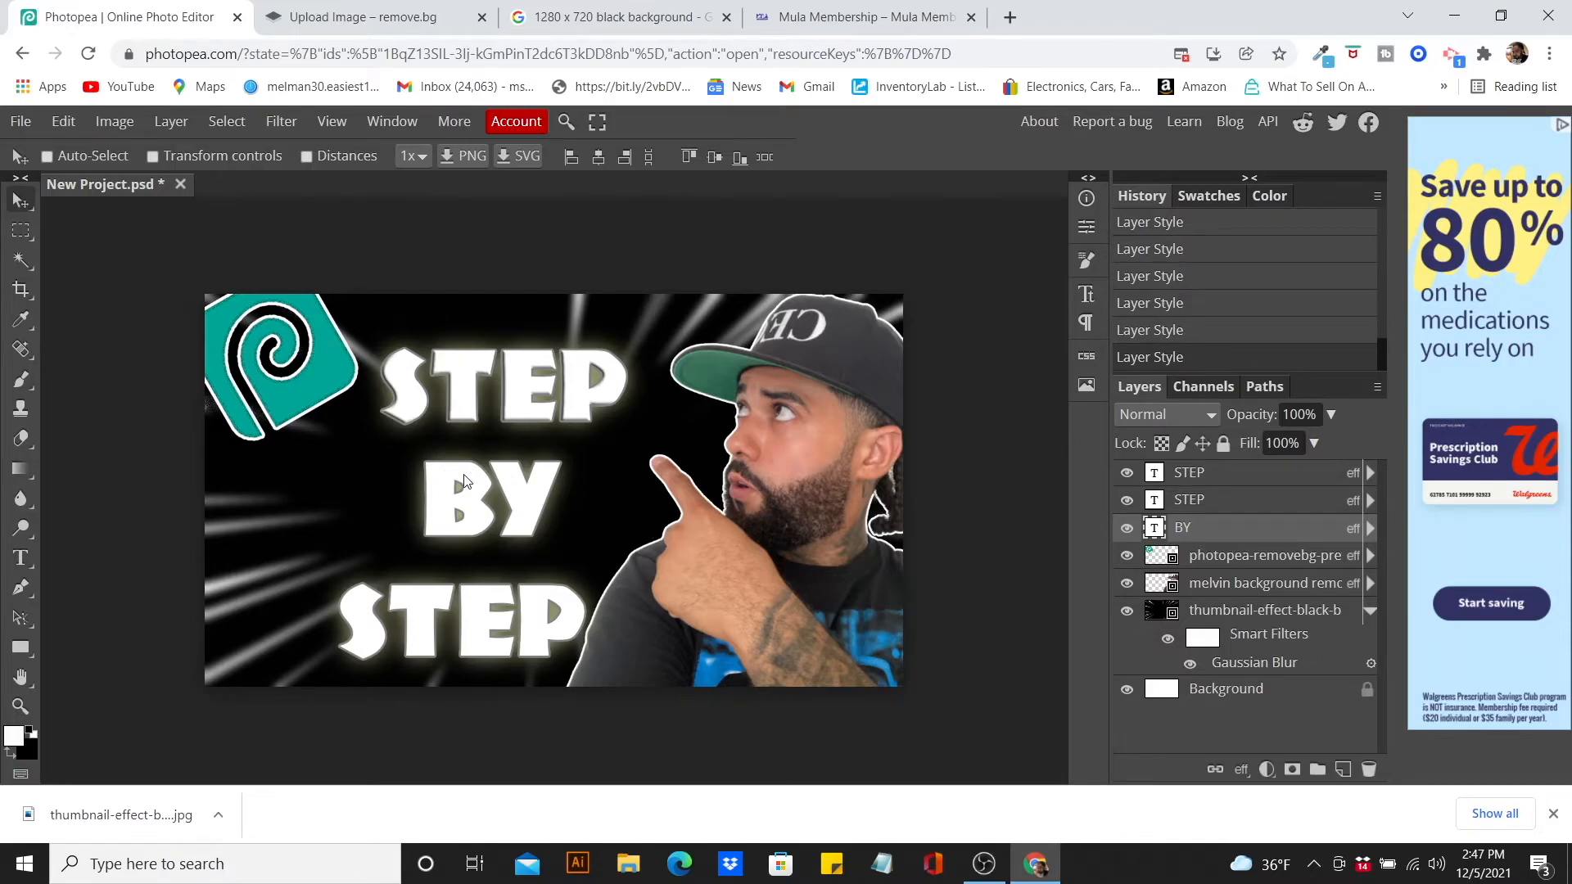
pyautogui.moveTo(470, 483); pyautogui.dragTo(465, 487)
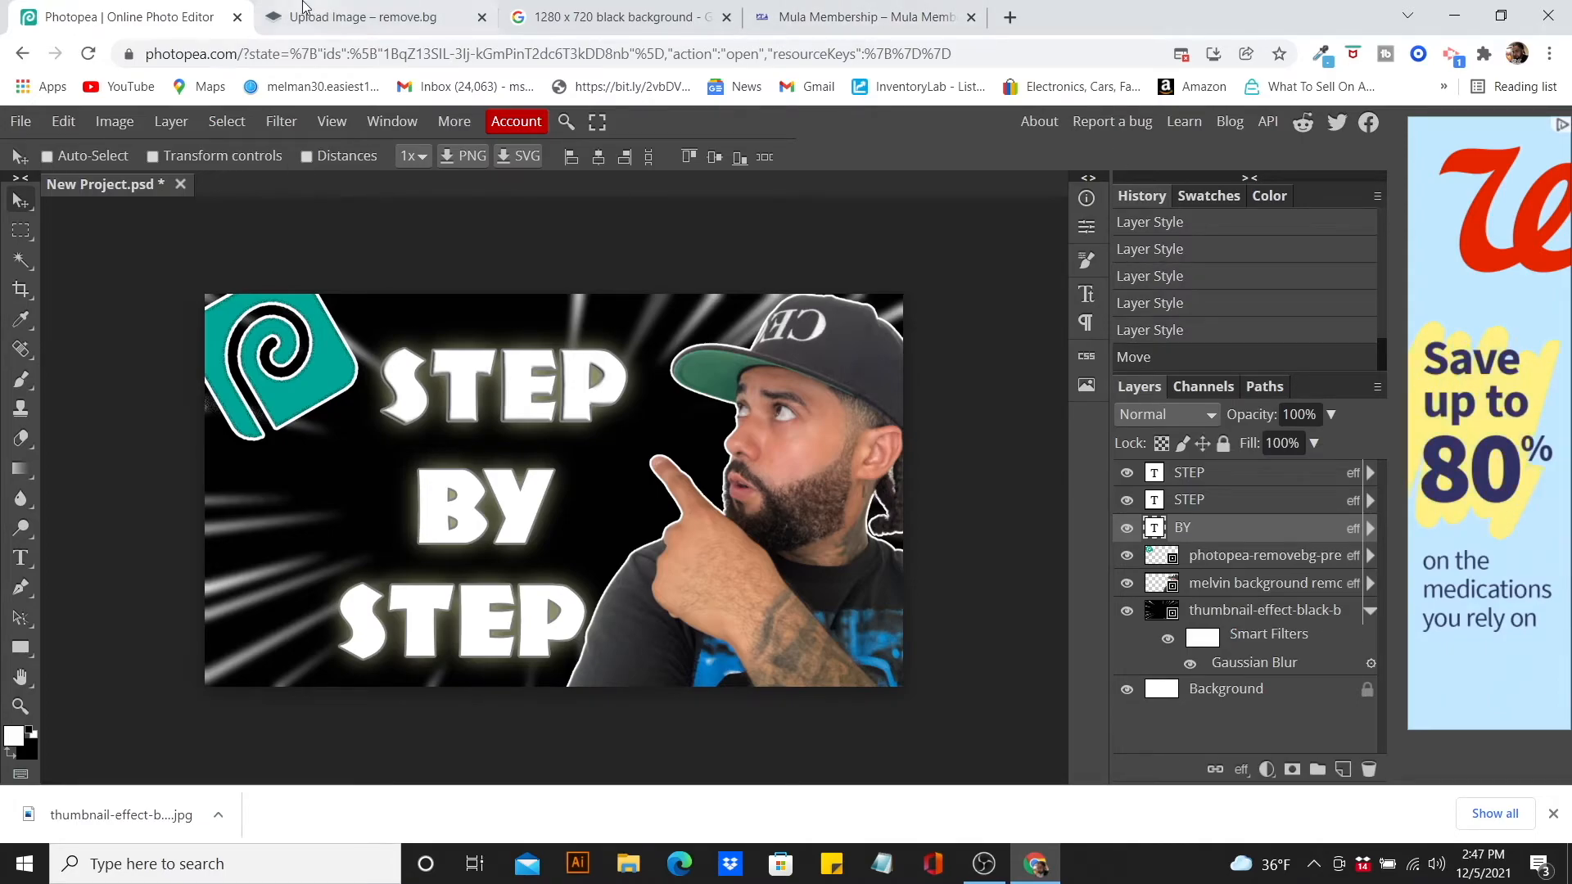
pyautogui.click(332, 16)
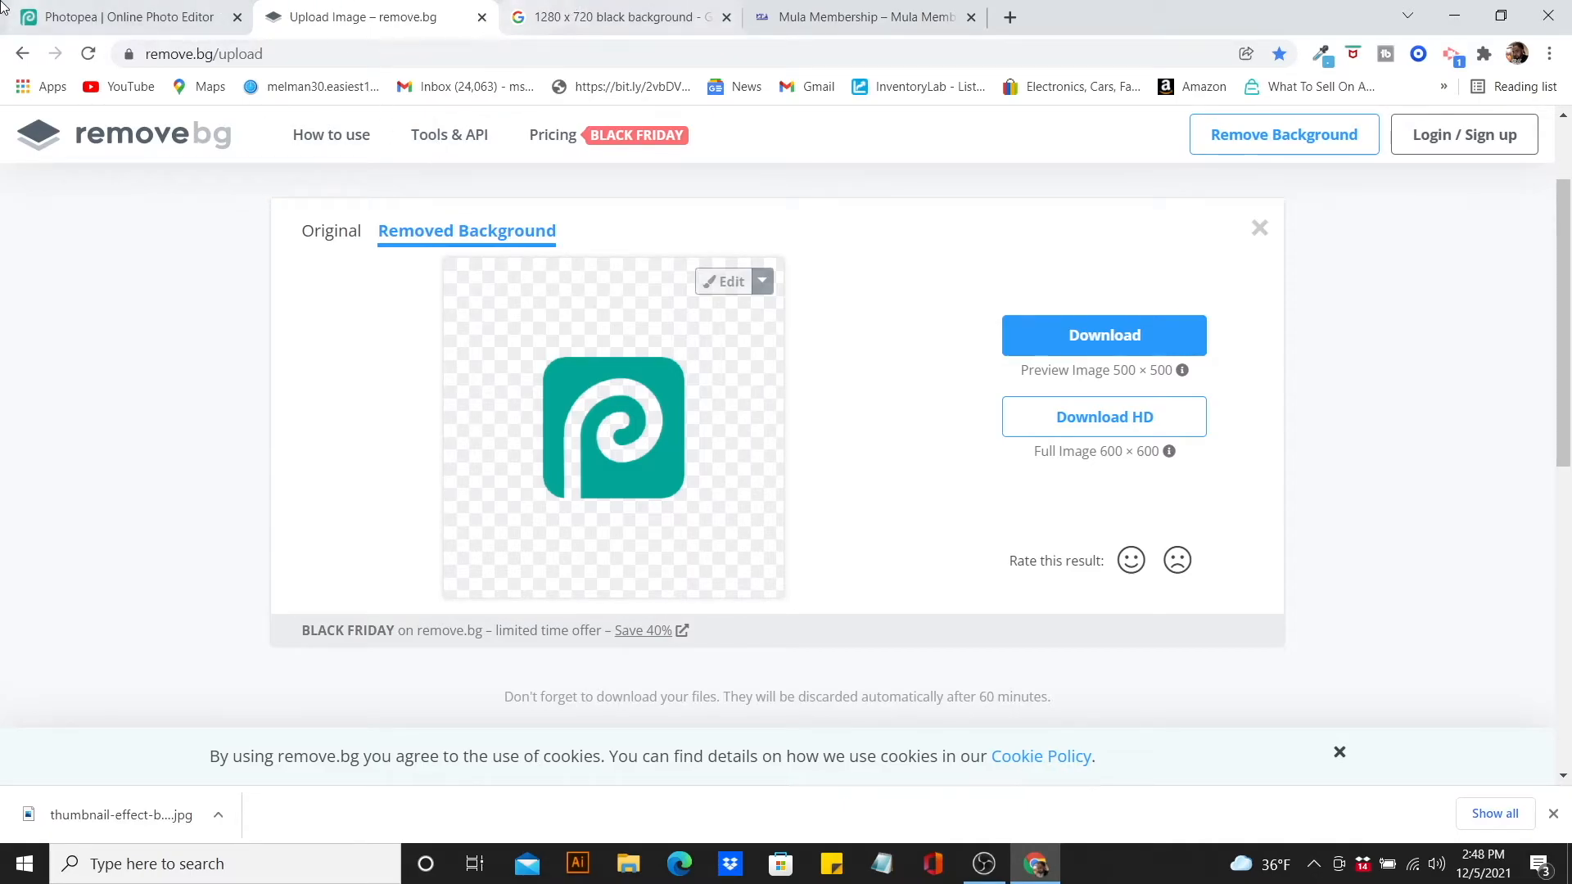
pyautogui.click(141, 23)
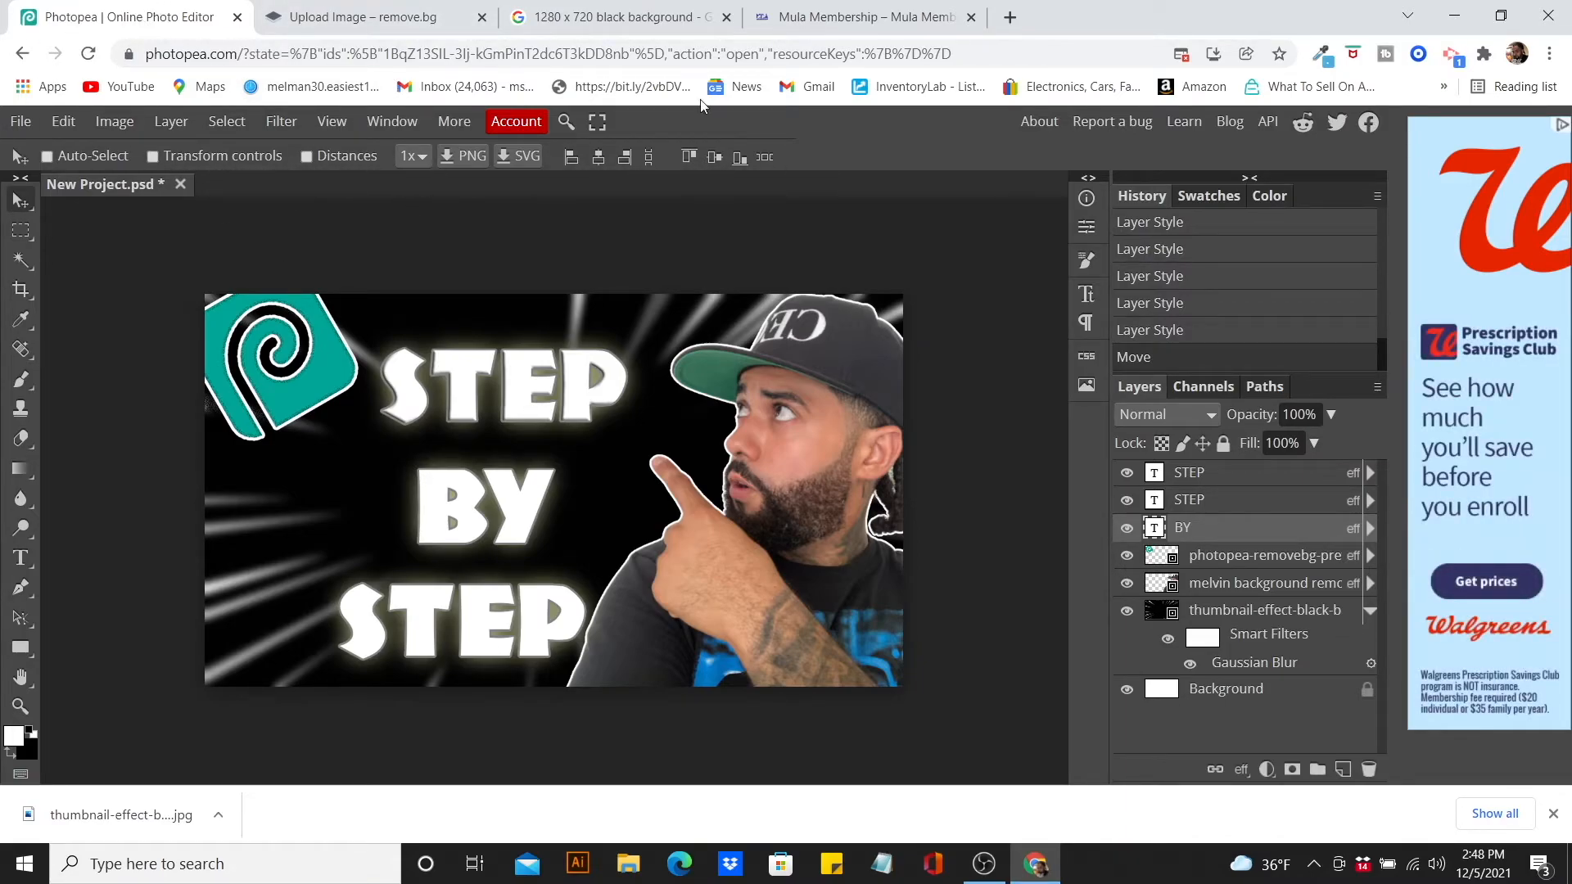
# - Create a new 1280 × 720 pixel project with a white background at 72 DPI
pyautogui.click(20, 121)
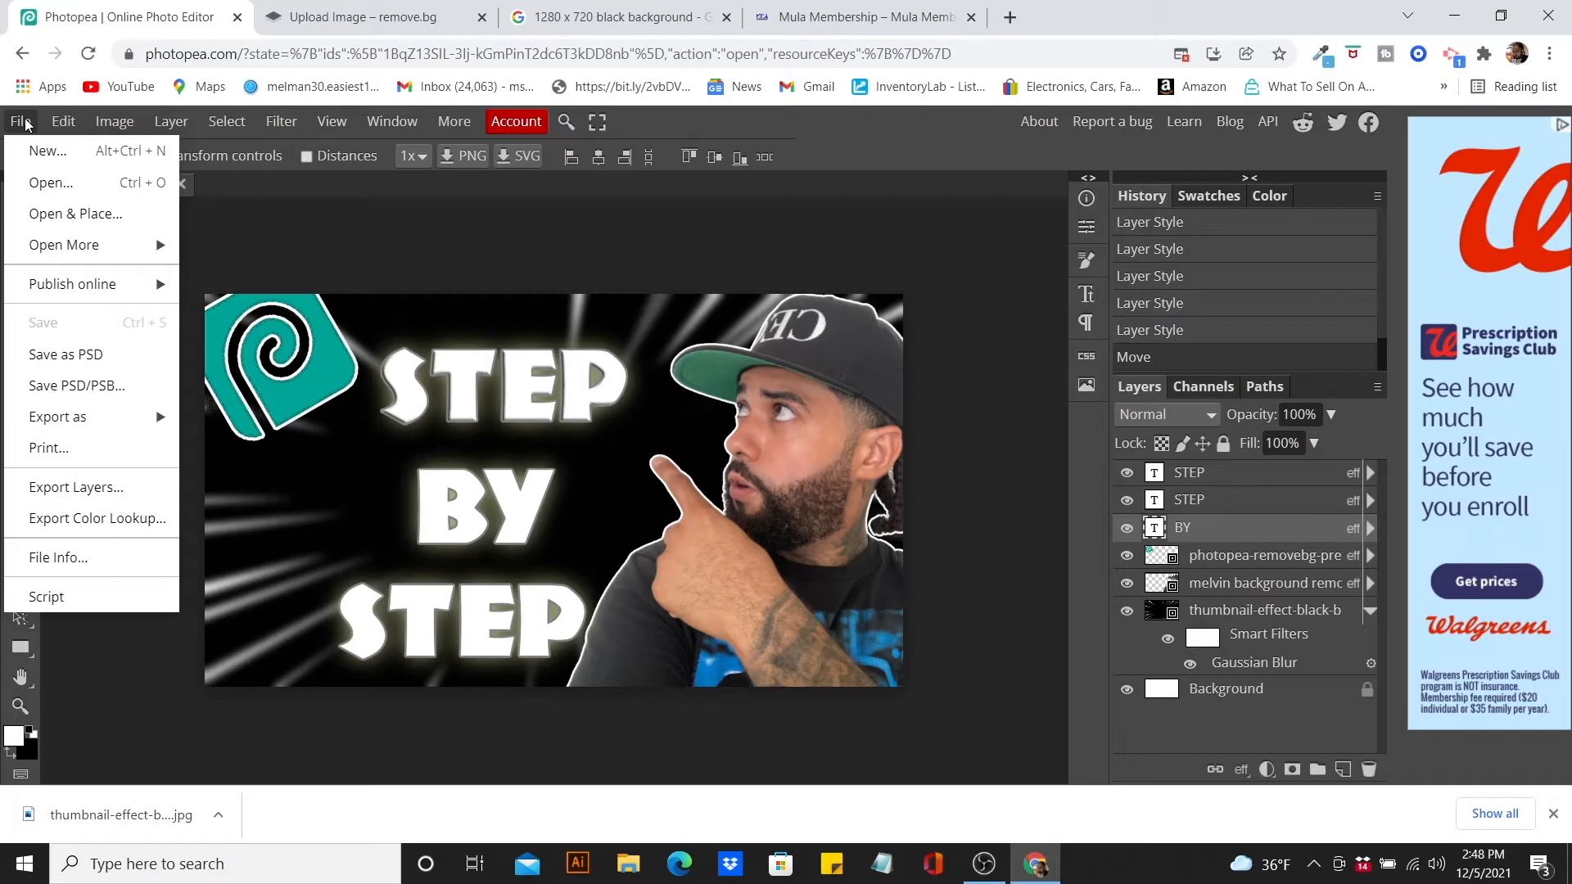
pyautogui.click(64, 162)
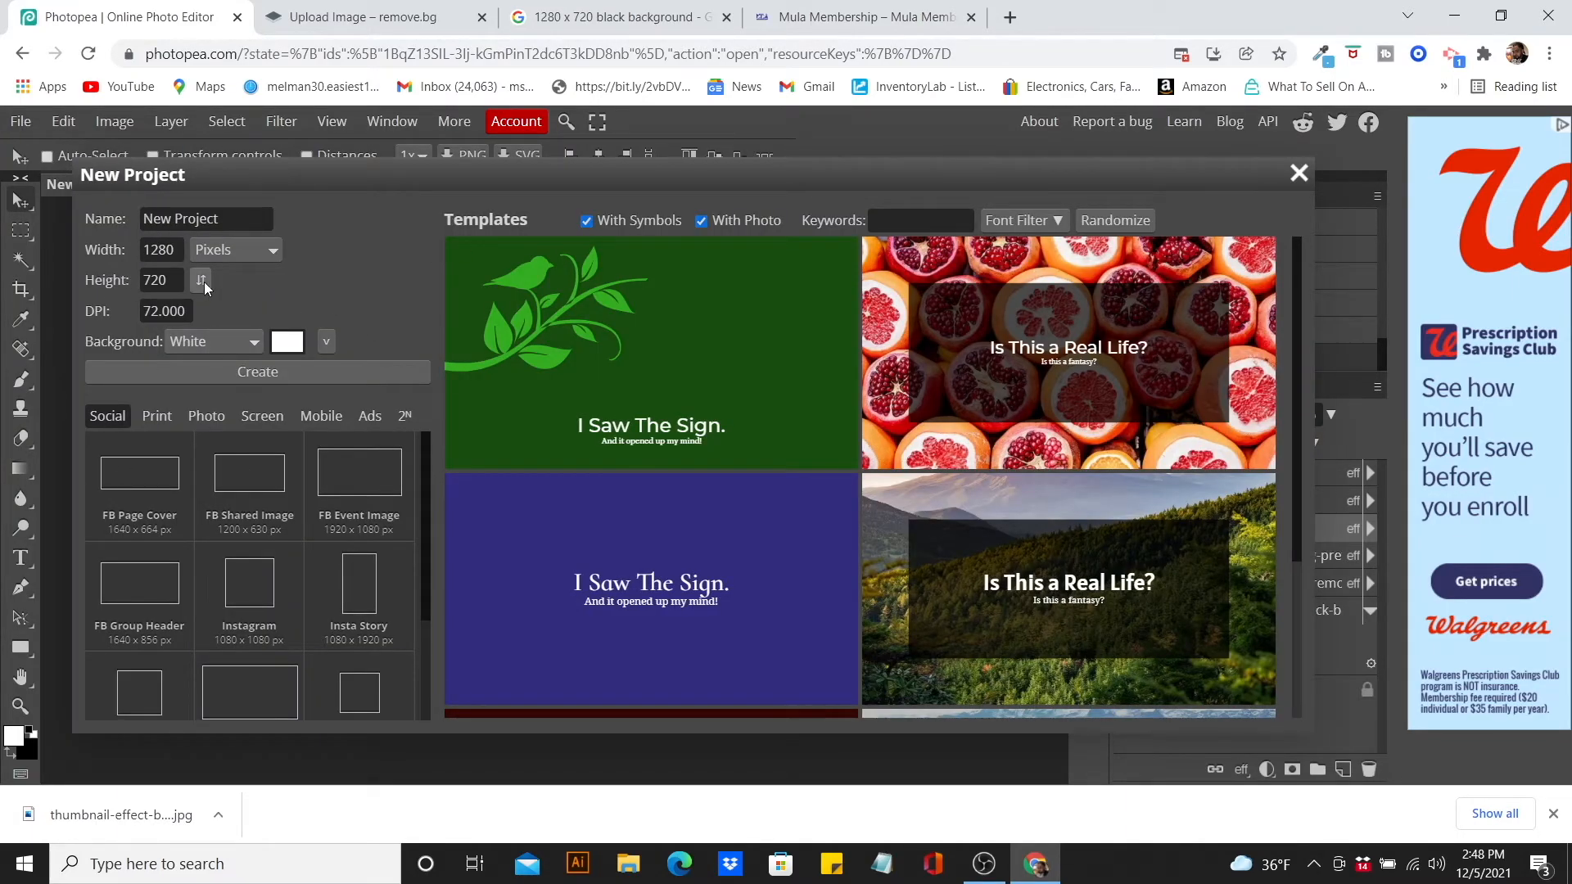
pyautogui.click(347, 373)
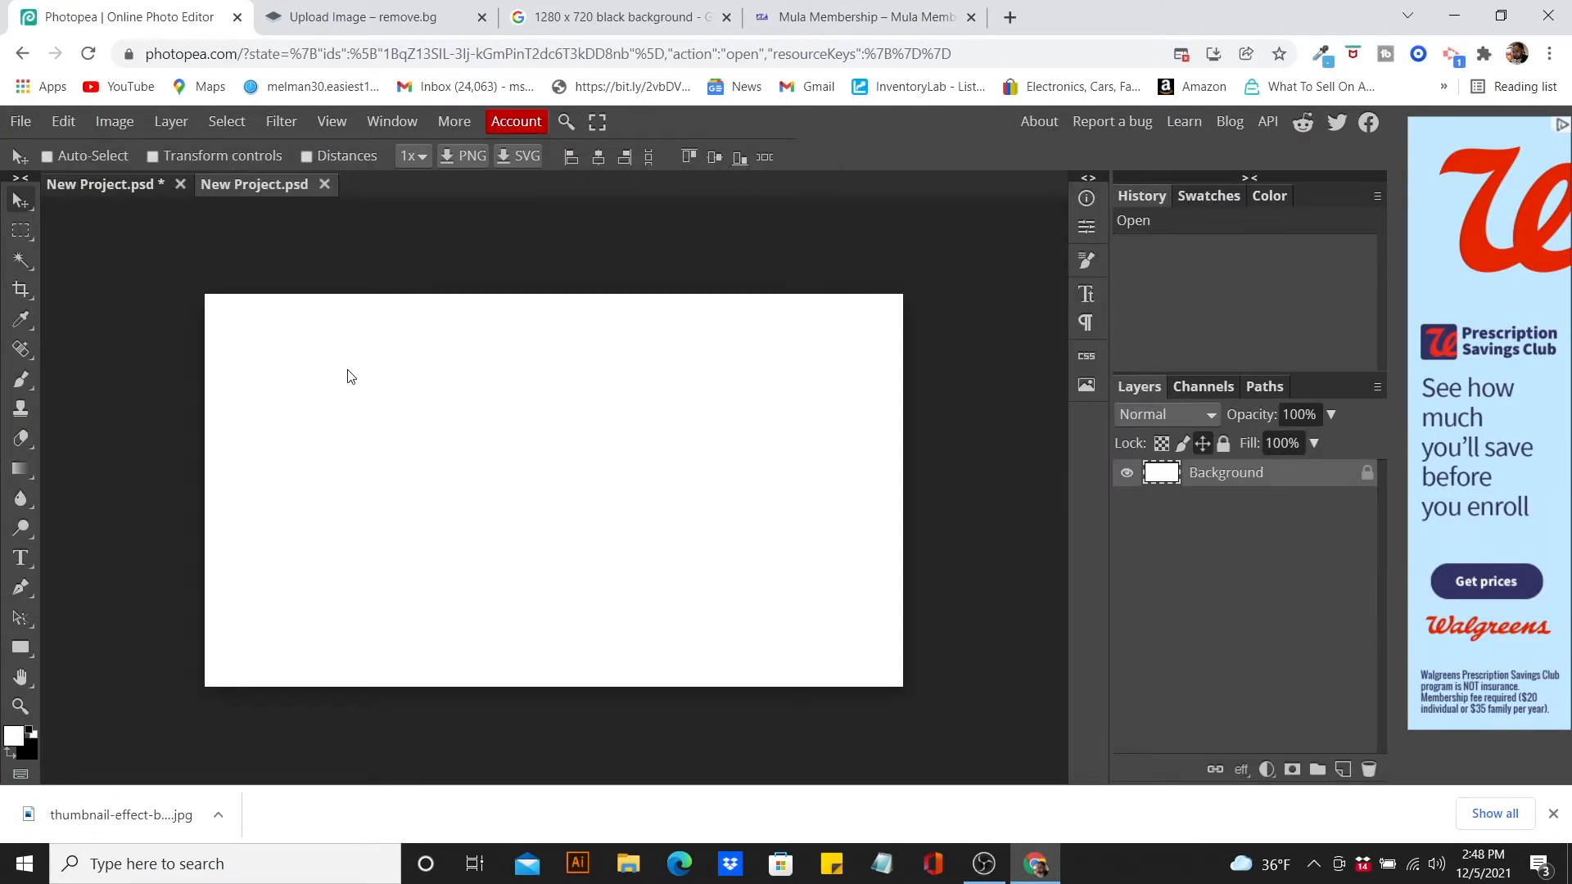
pyautogui.click(638, 11)
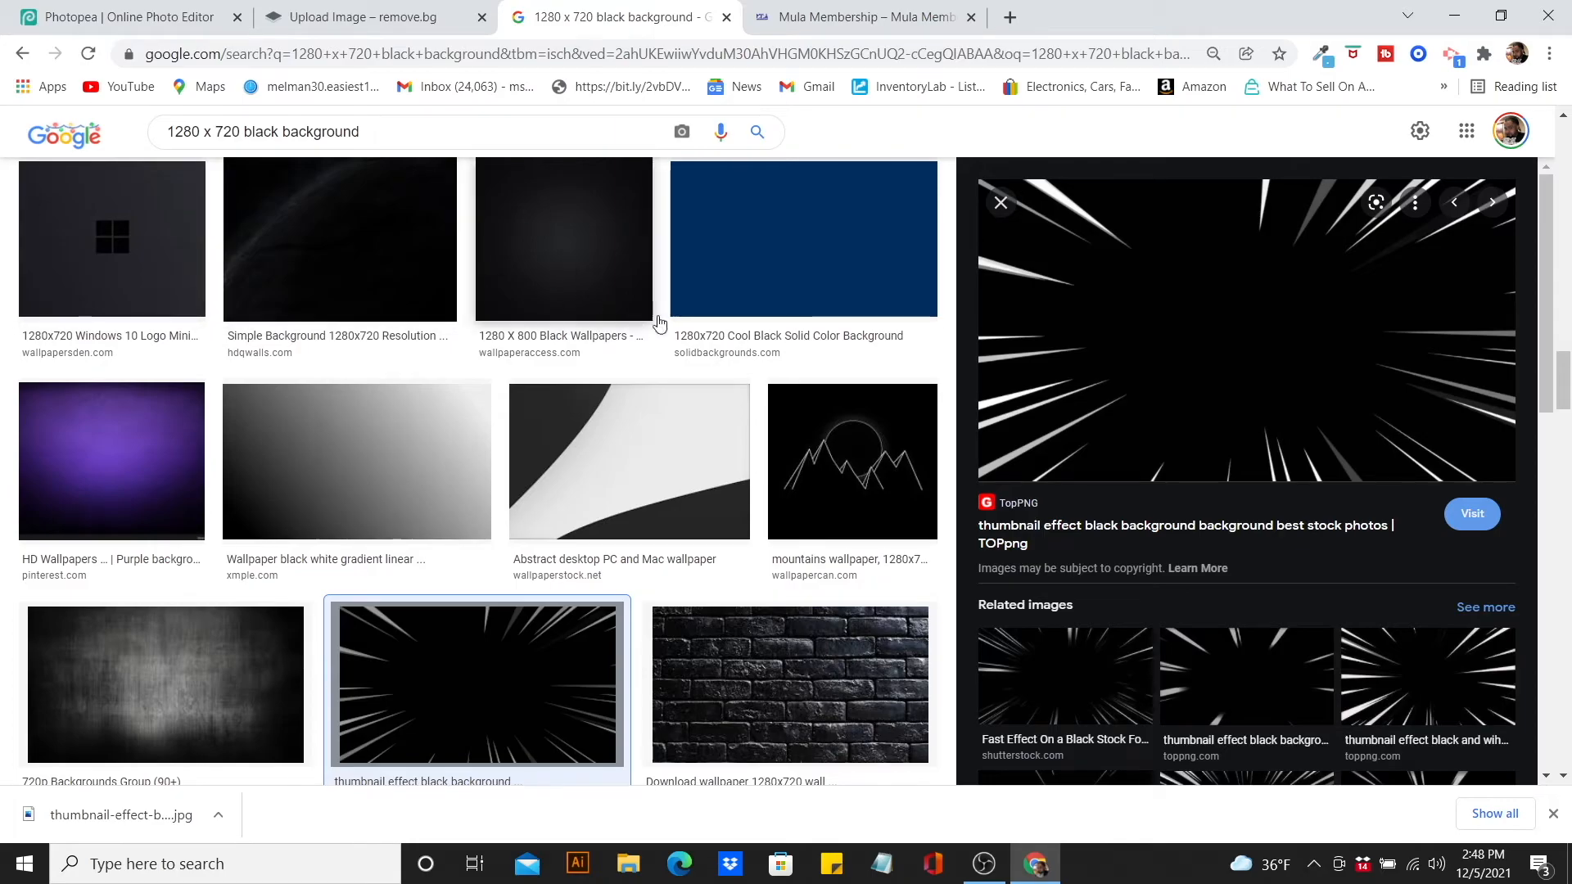
pyautogui.click(90, 24)
pyautogui.click(20, 121)
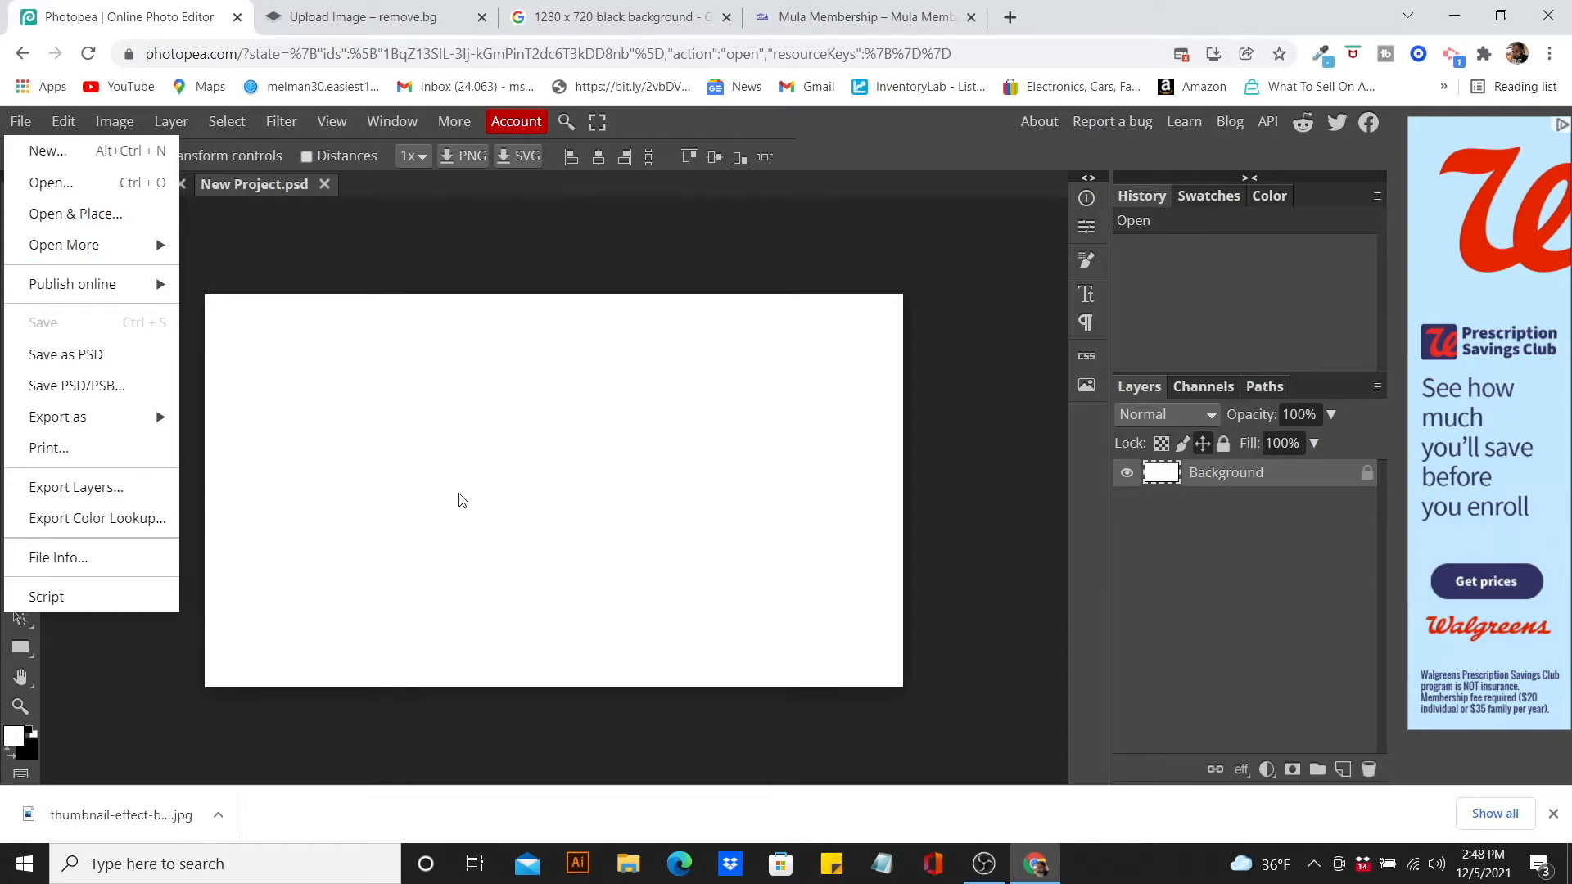
pyautogui.click(590, 218)
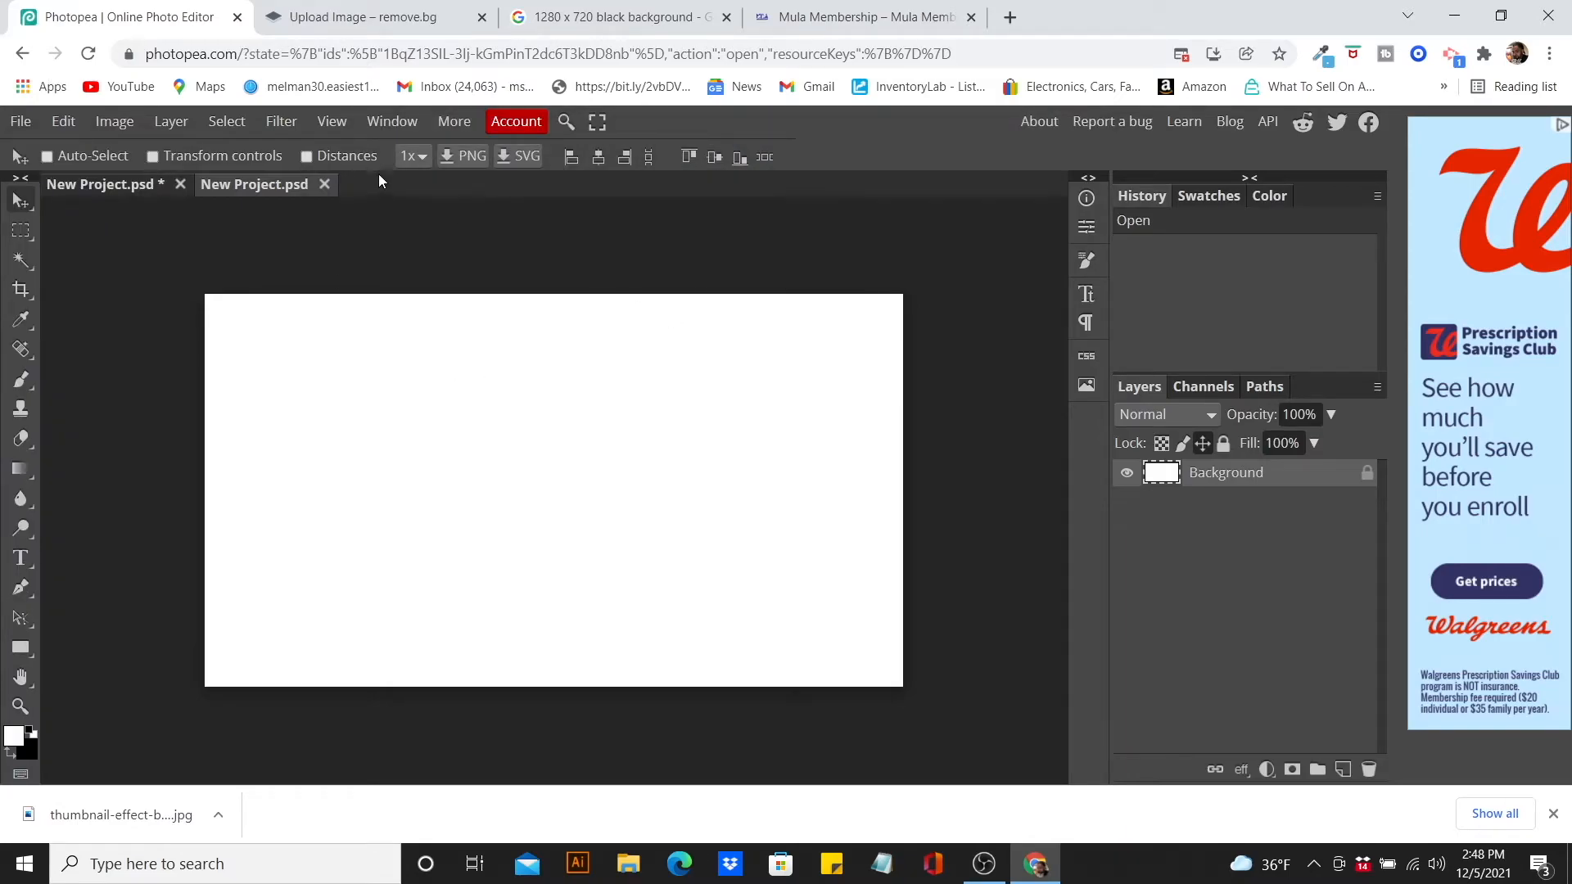
pyautogui.click(280, 121)
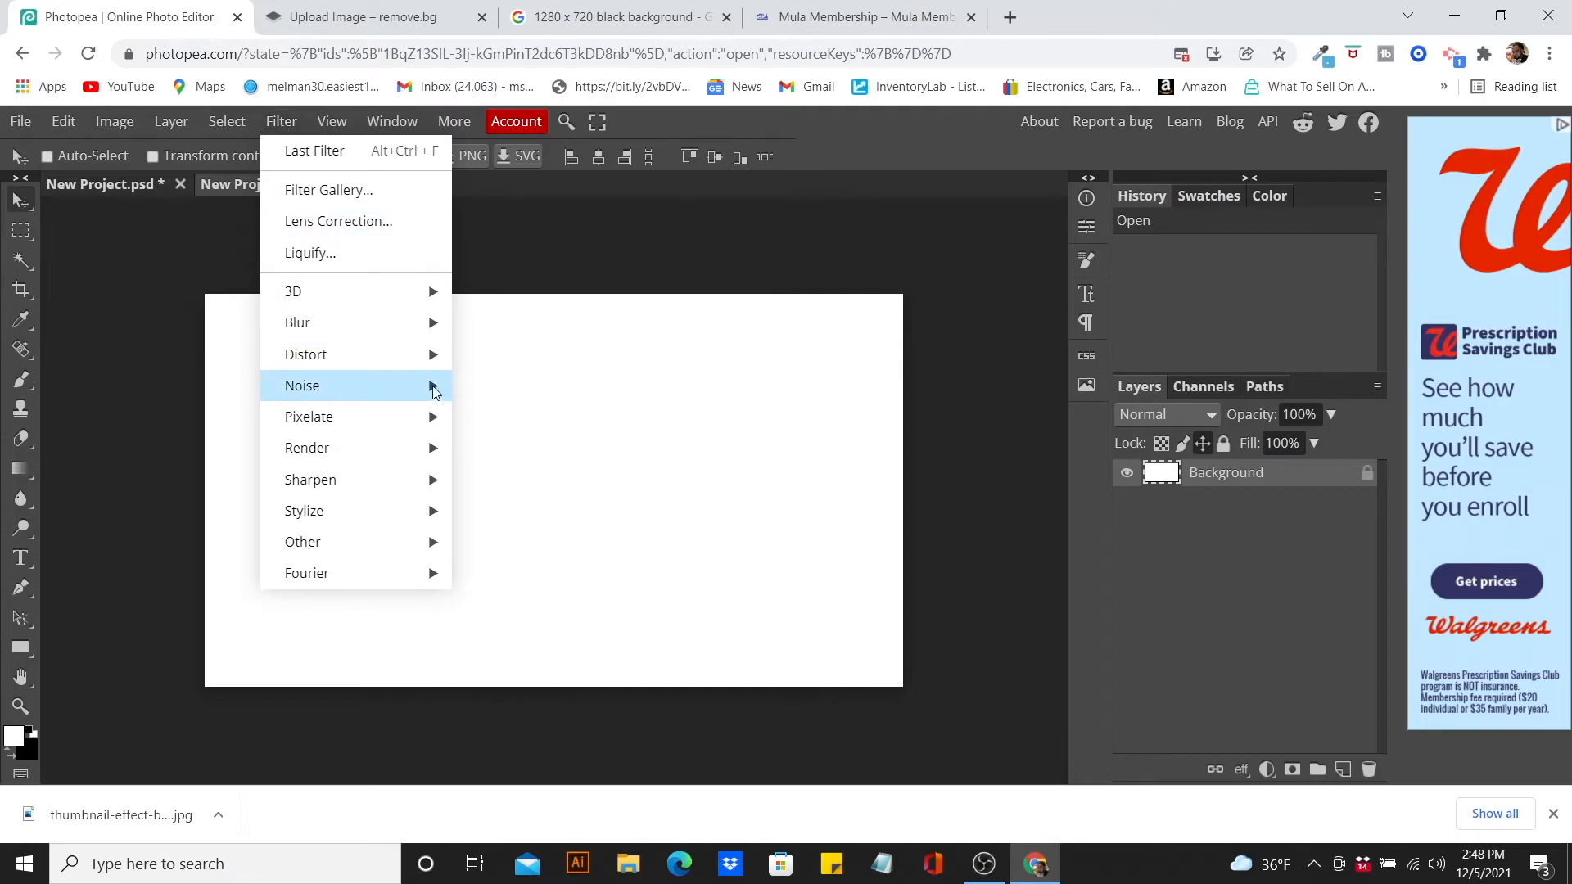
pyautogui.moveTo(424, 326)
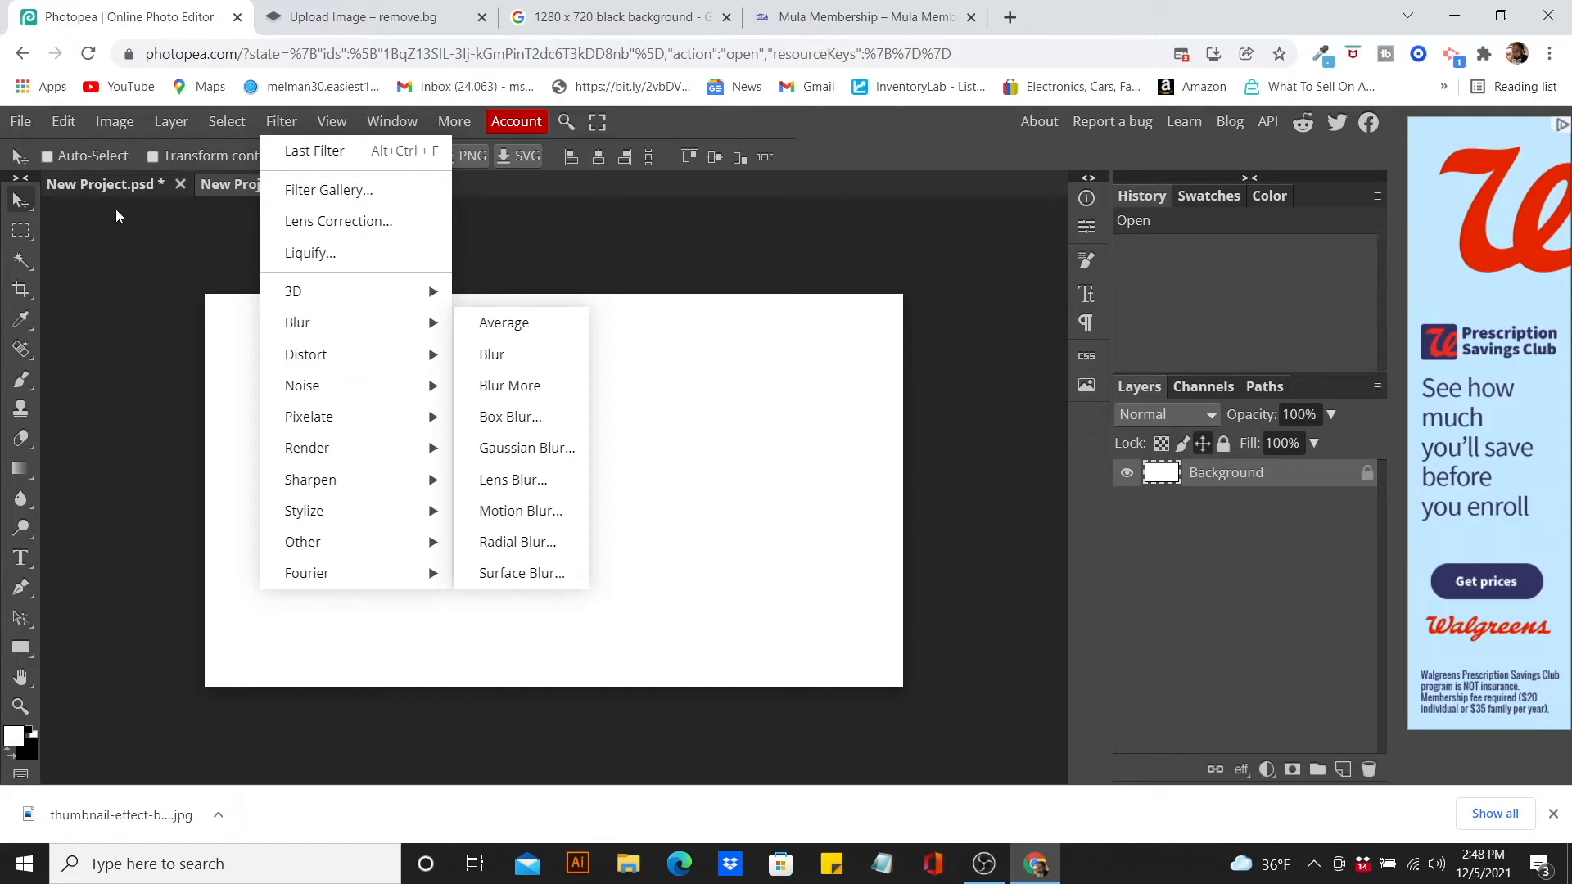
pyautogui.click(154, 233)
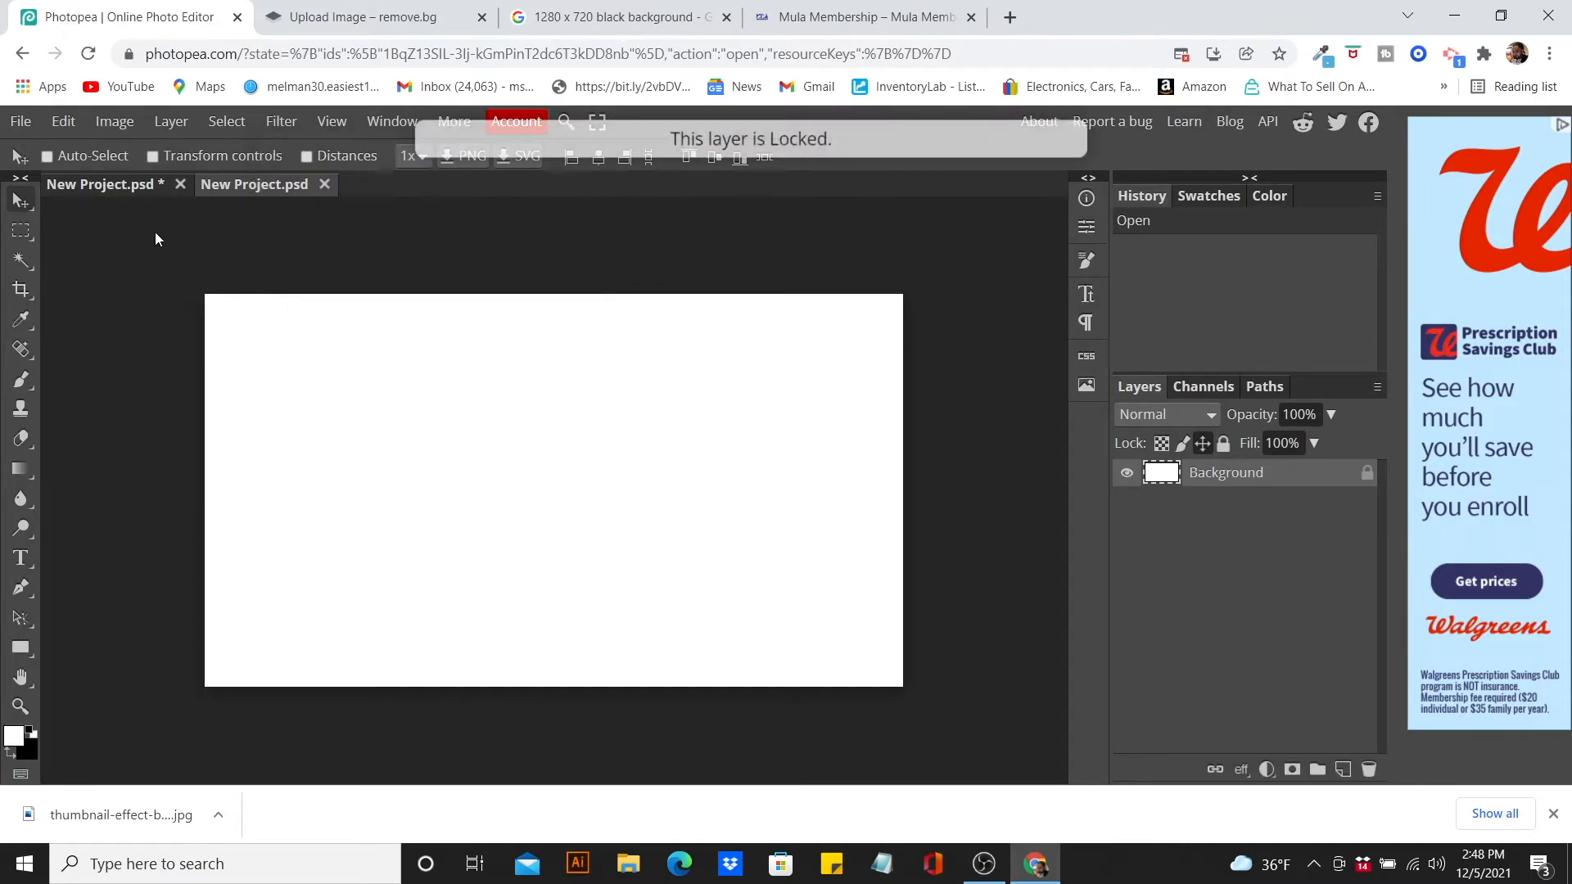
pyautogui.click(17, 123)
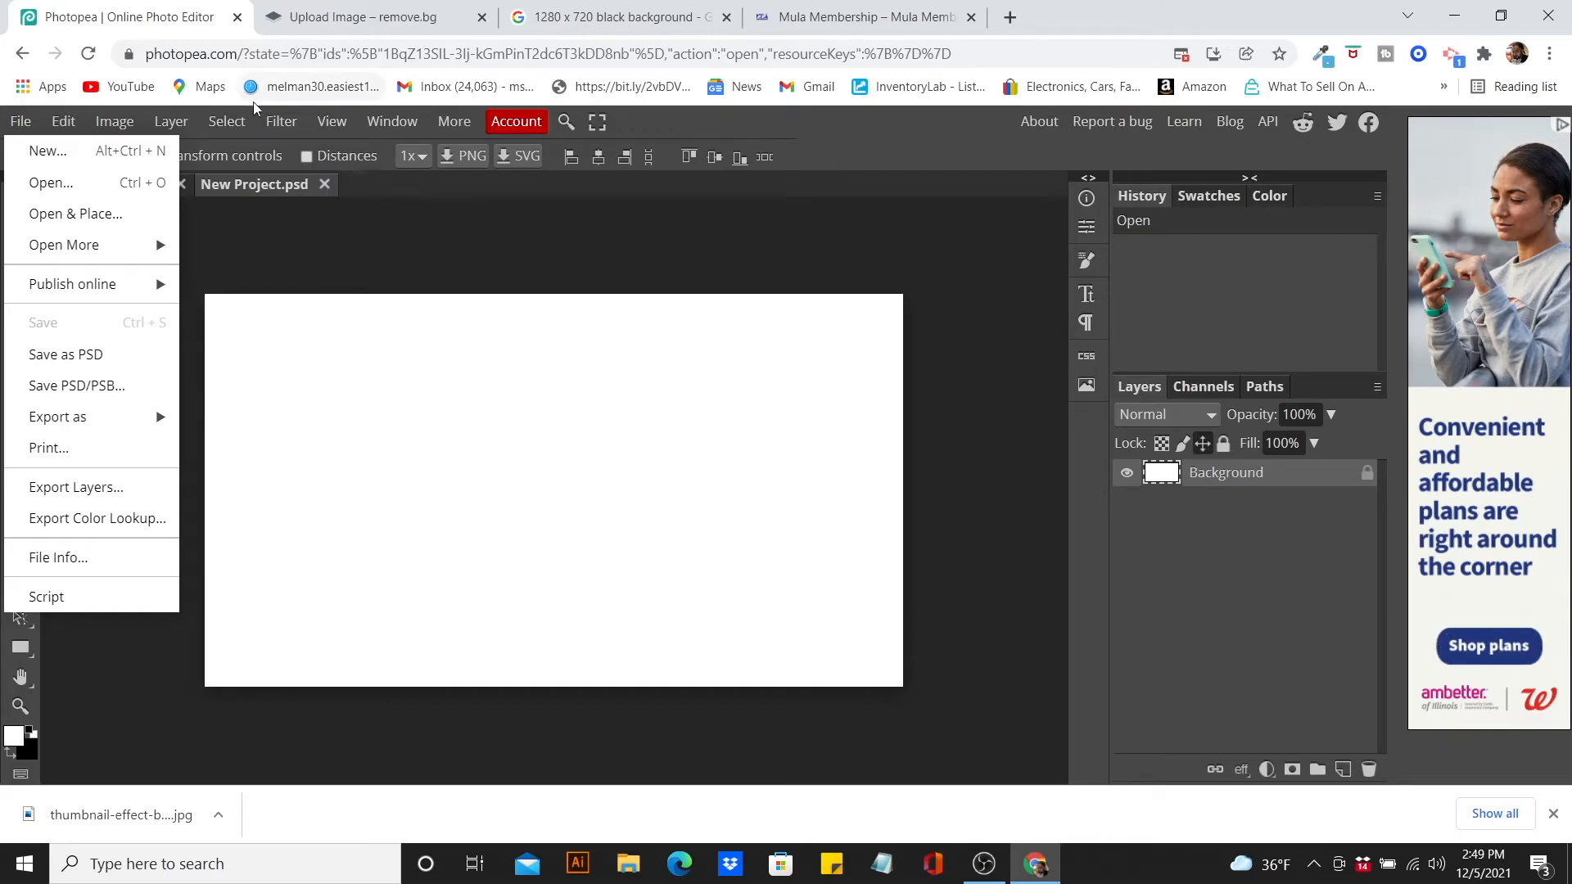
pyautogui.click(583, 252)
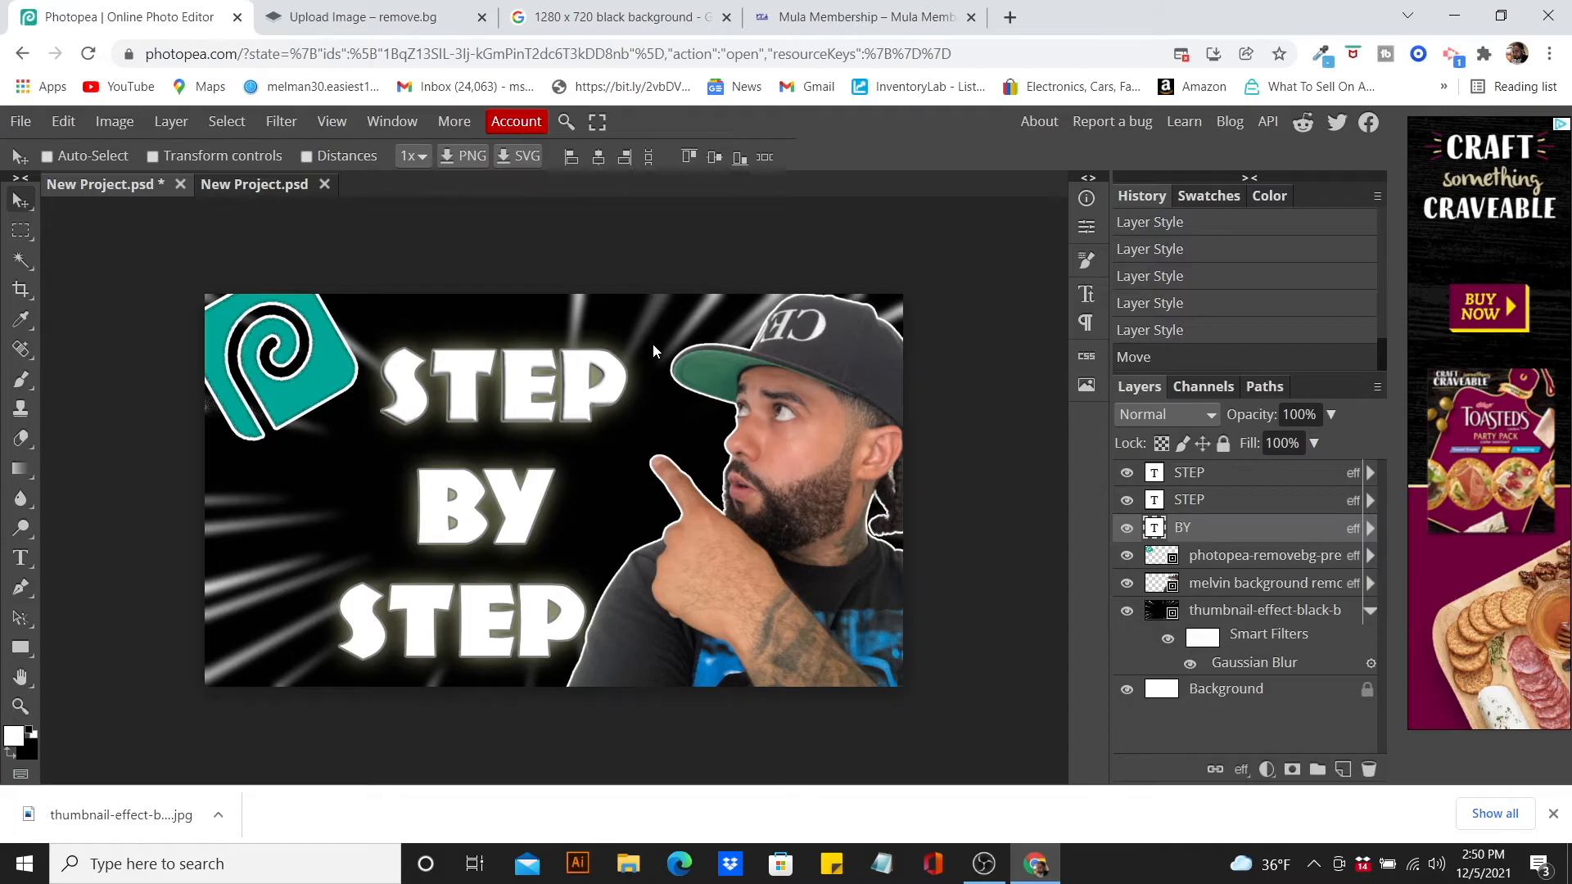
pyautogui.click(25, 122)
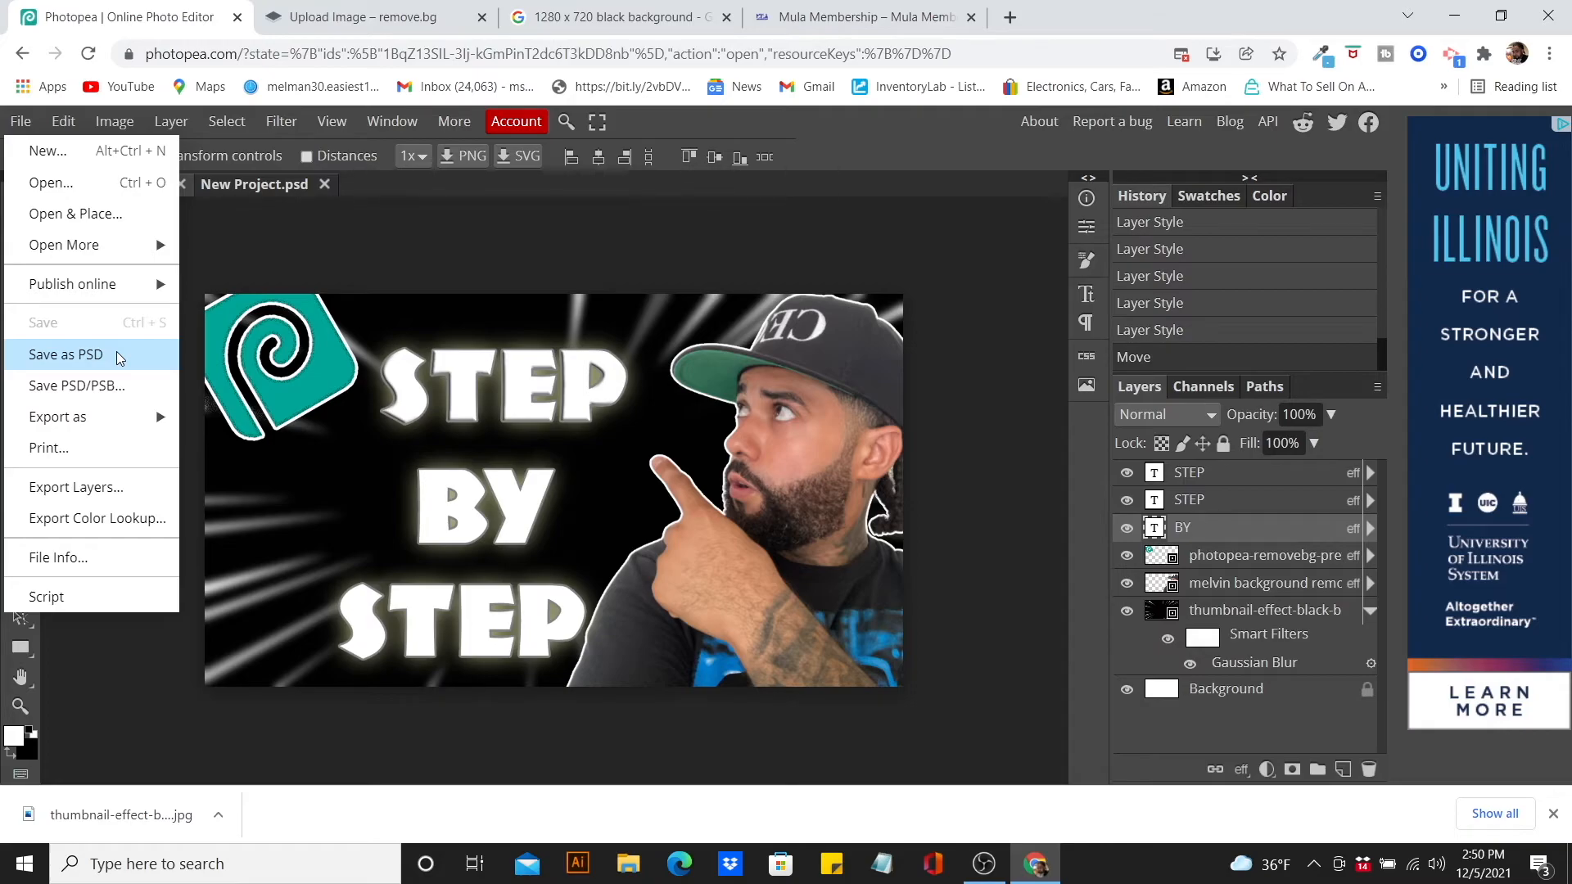
pyautogui.click(226, 122)
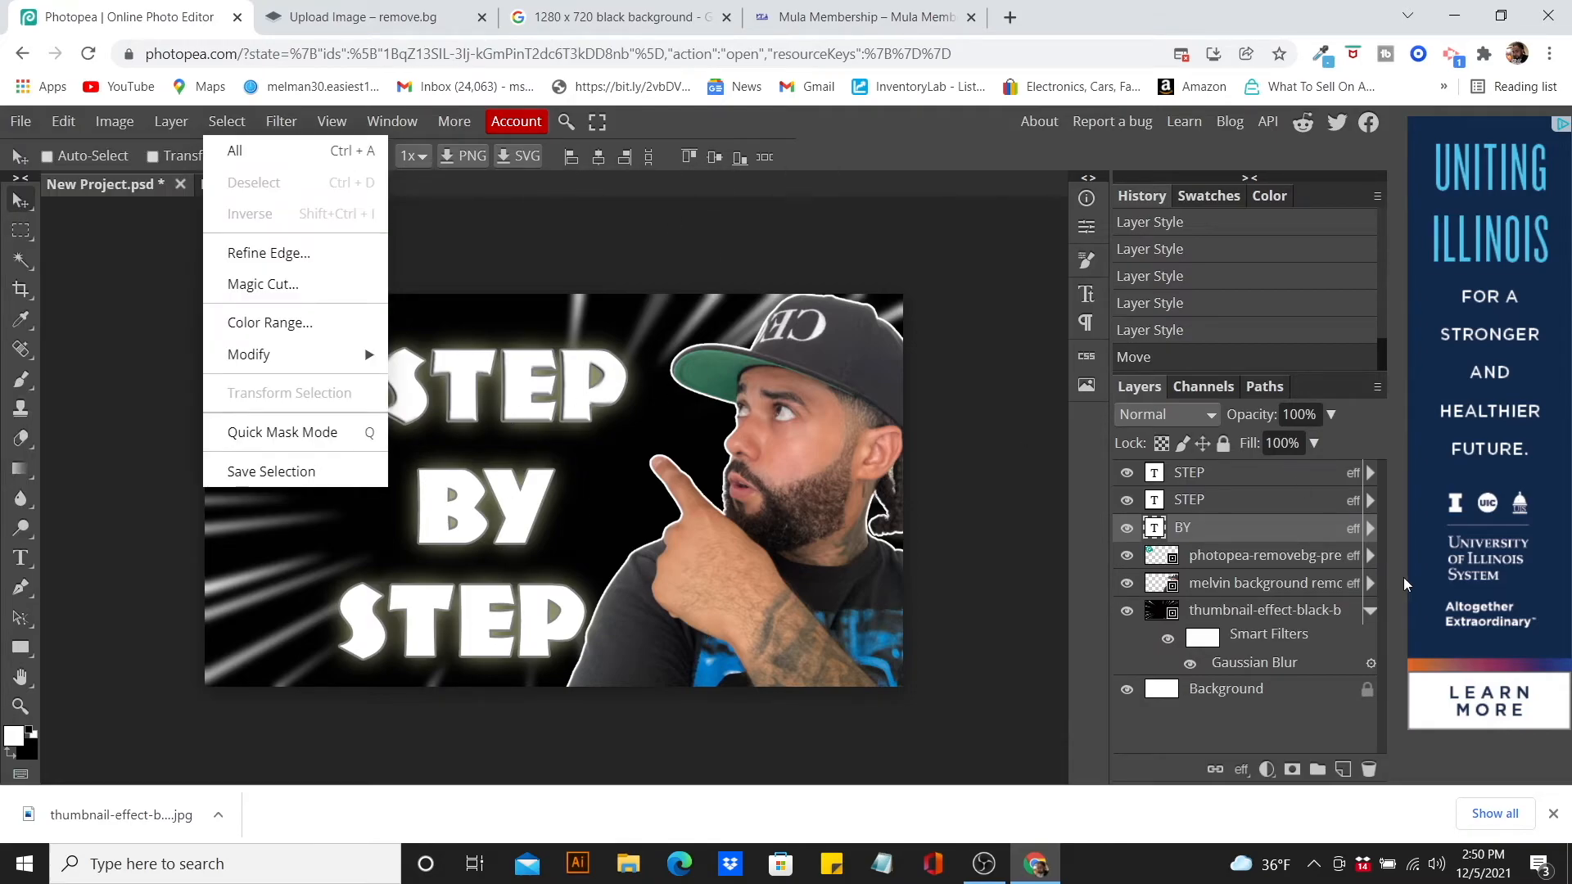
pyautogui.click(122, 345)
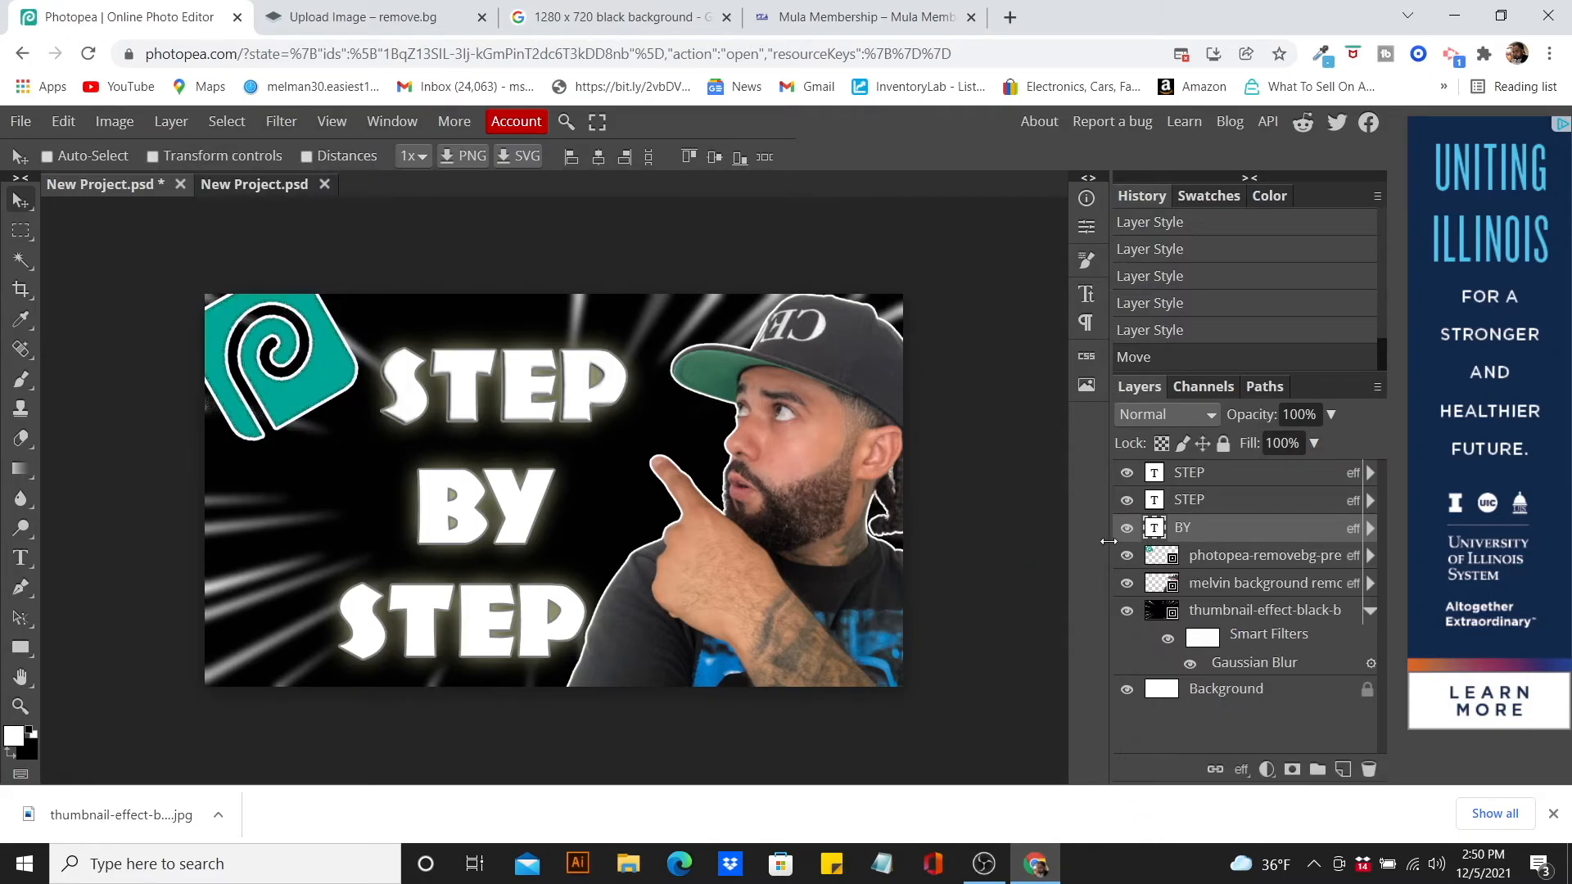
# - Toggle the visibility of the burst background and BY text layers off and back on to compare the composition
pyautogui.click(1125, 611)
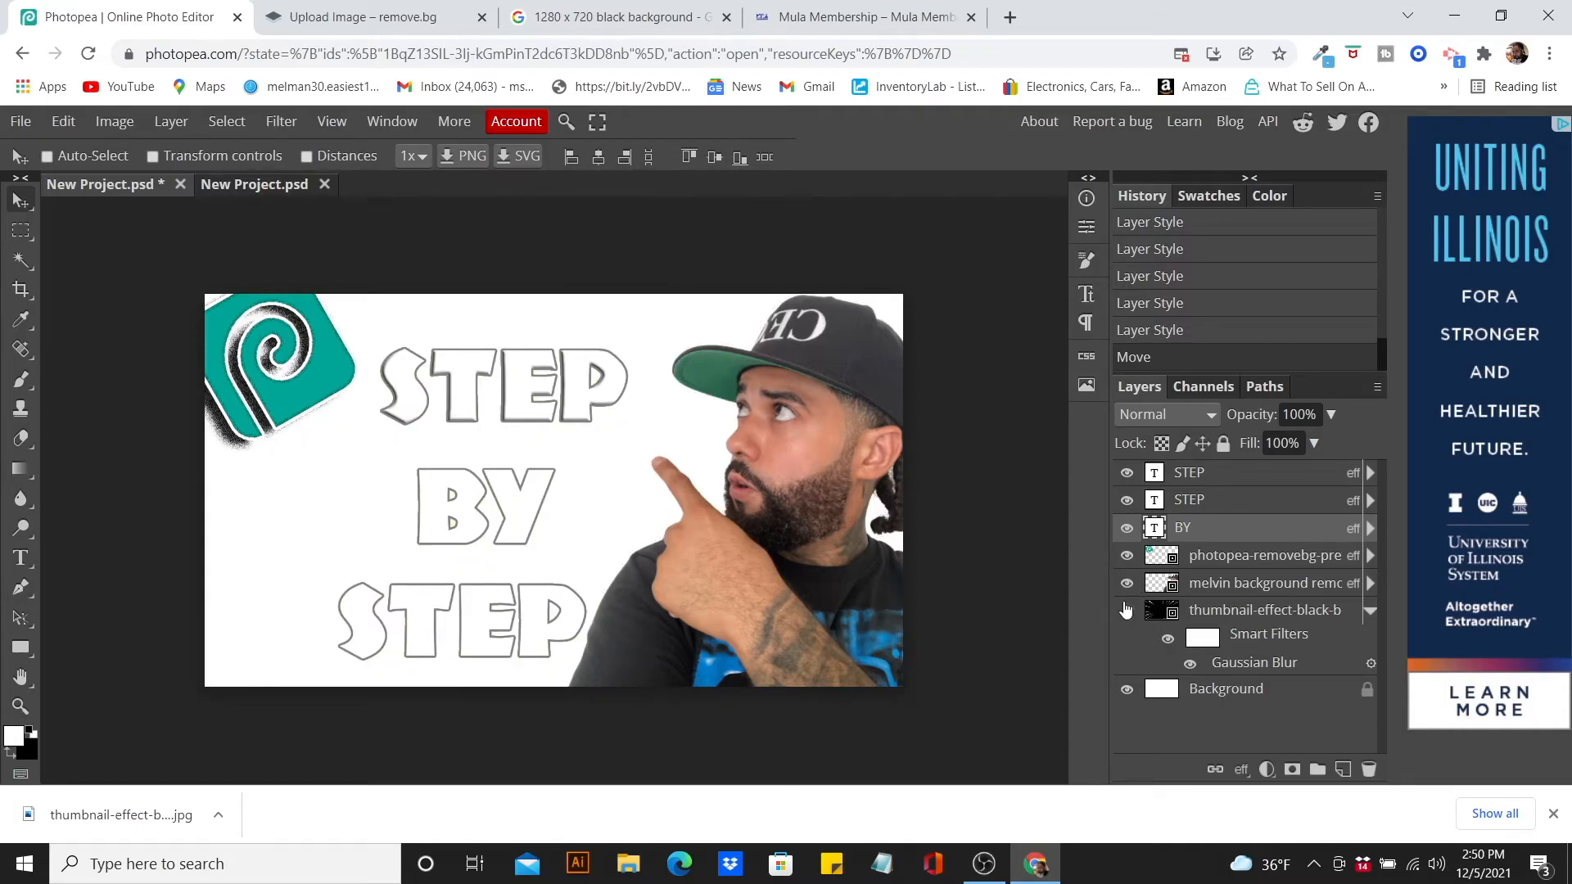
pyautogui.click(1127, 528)
pyautogui.click(1126, 528)
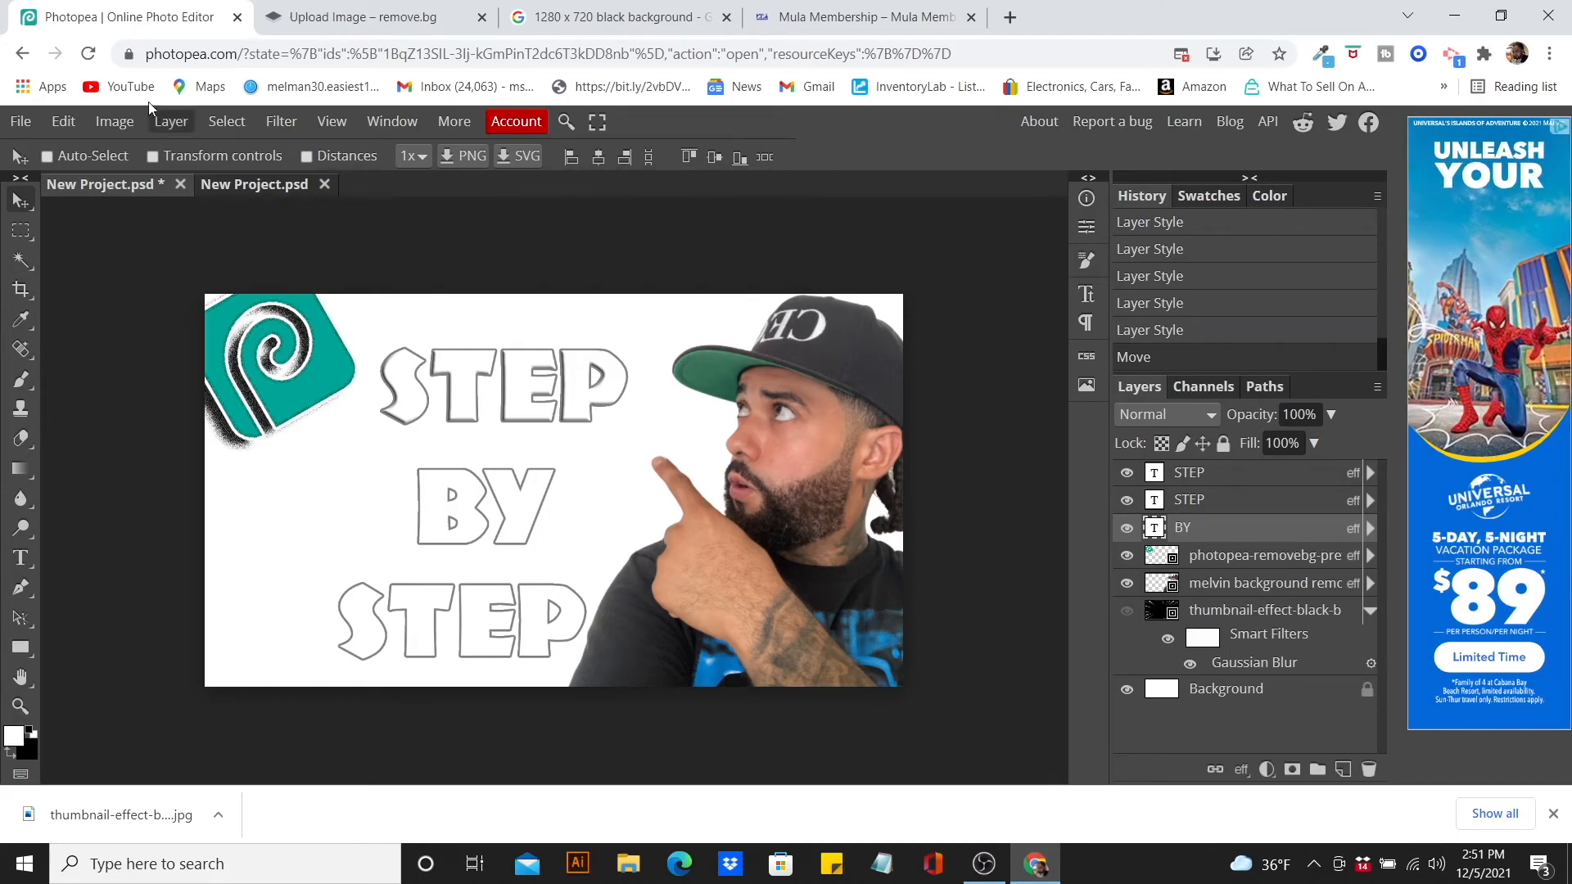
pyautogui.click(63, 121)
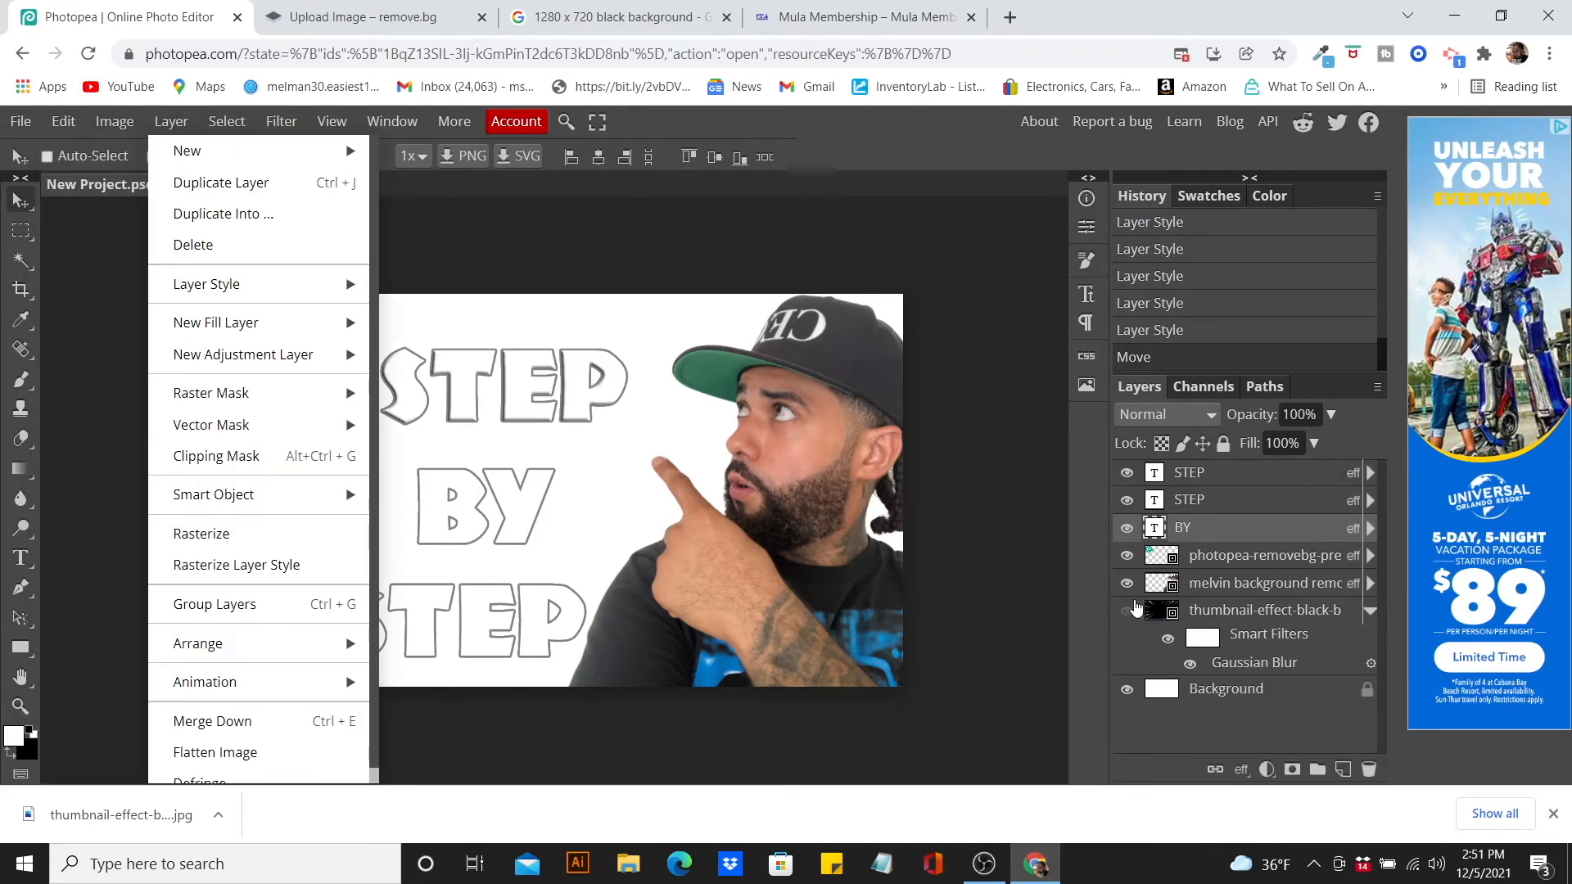
pyautogui.click(1127, 610)
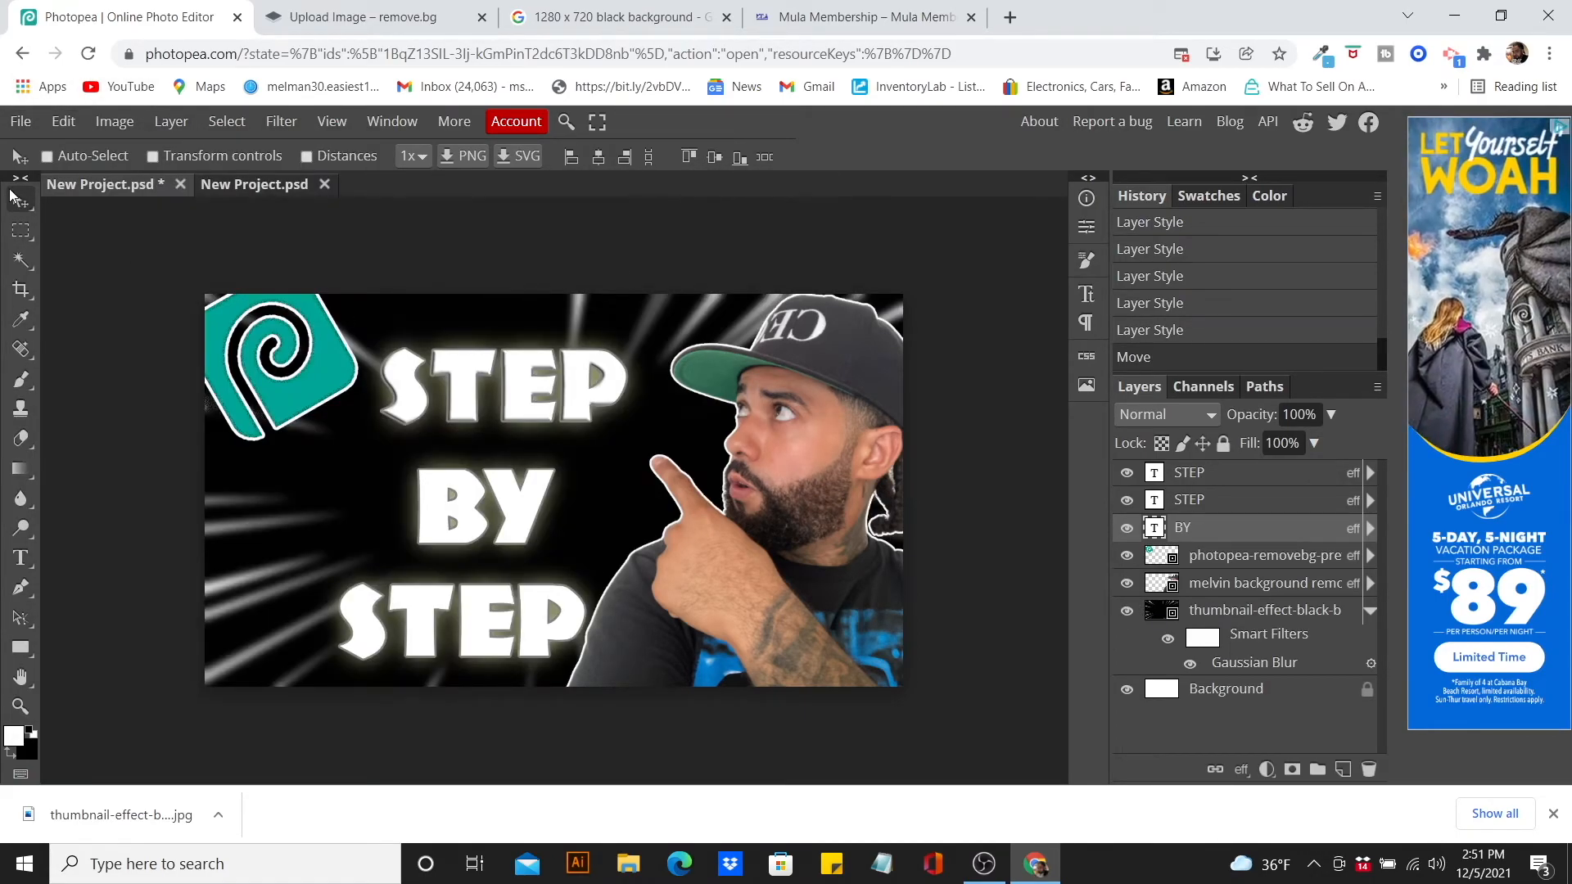
# - Save the project as a PSD named "Photopea thumbnail" in the PSD Files folder on the Seagate backup drive, and dismiss the download-scan banner
pyautogui.click(21, 121)
pyautogui.click(141, 355)
pyautogui.moveTo(476, 412); pyautogui.dragTo(495, 456)
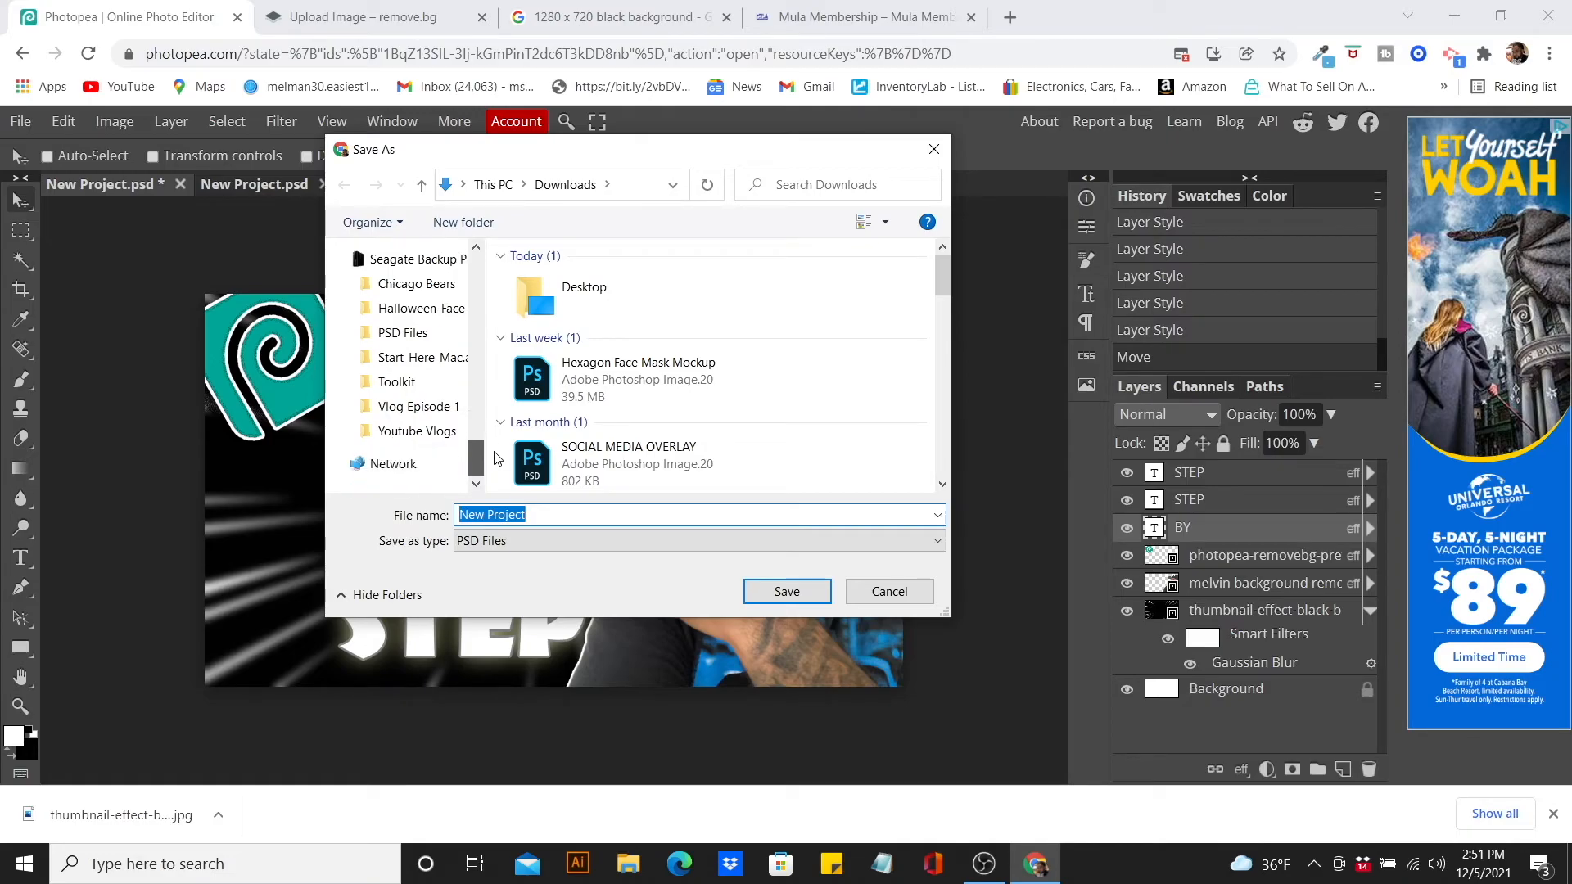
pyautogui.click(459, 260)
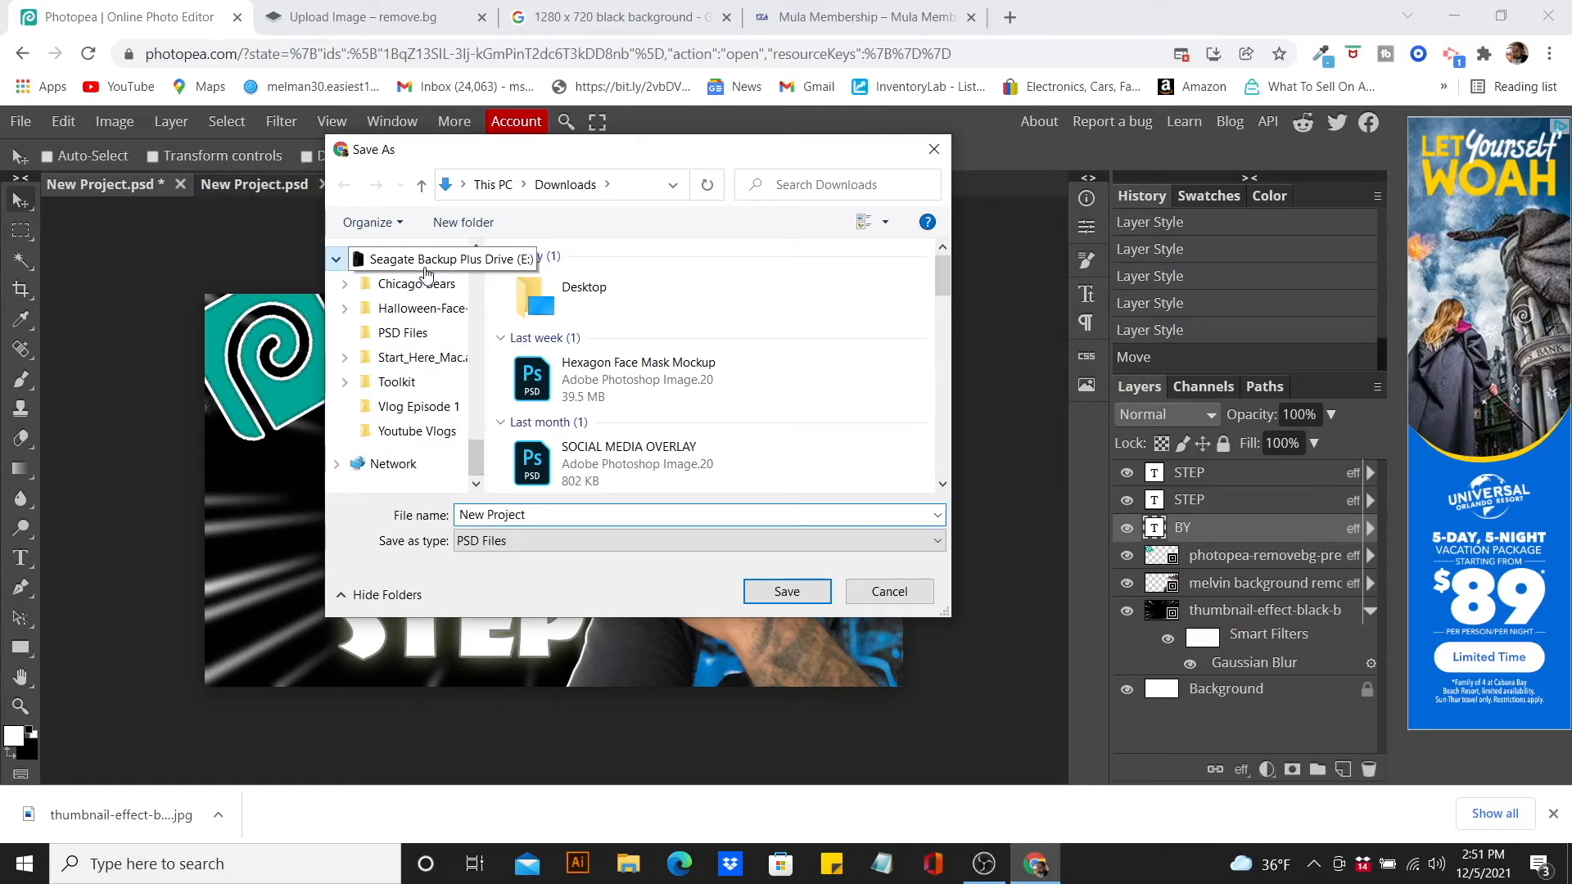
pyautogui.click(402, 332)
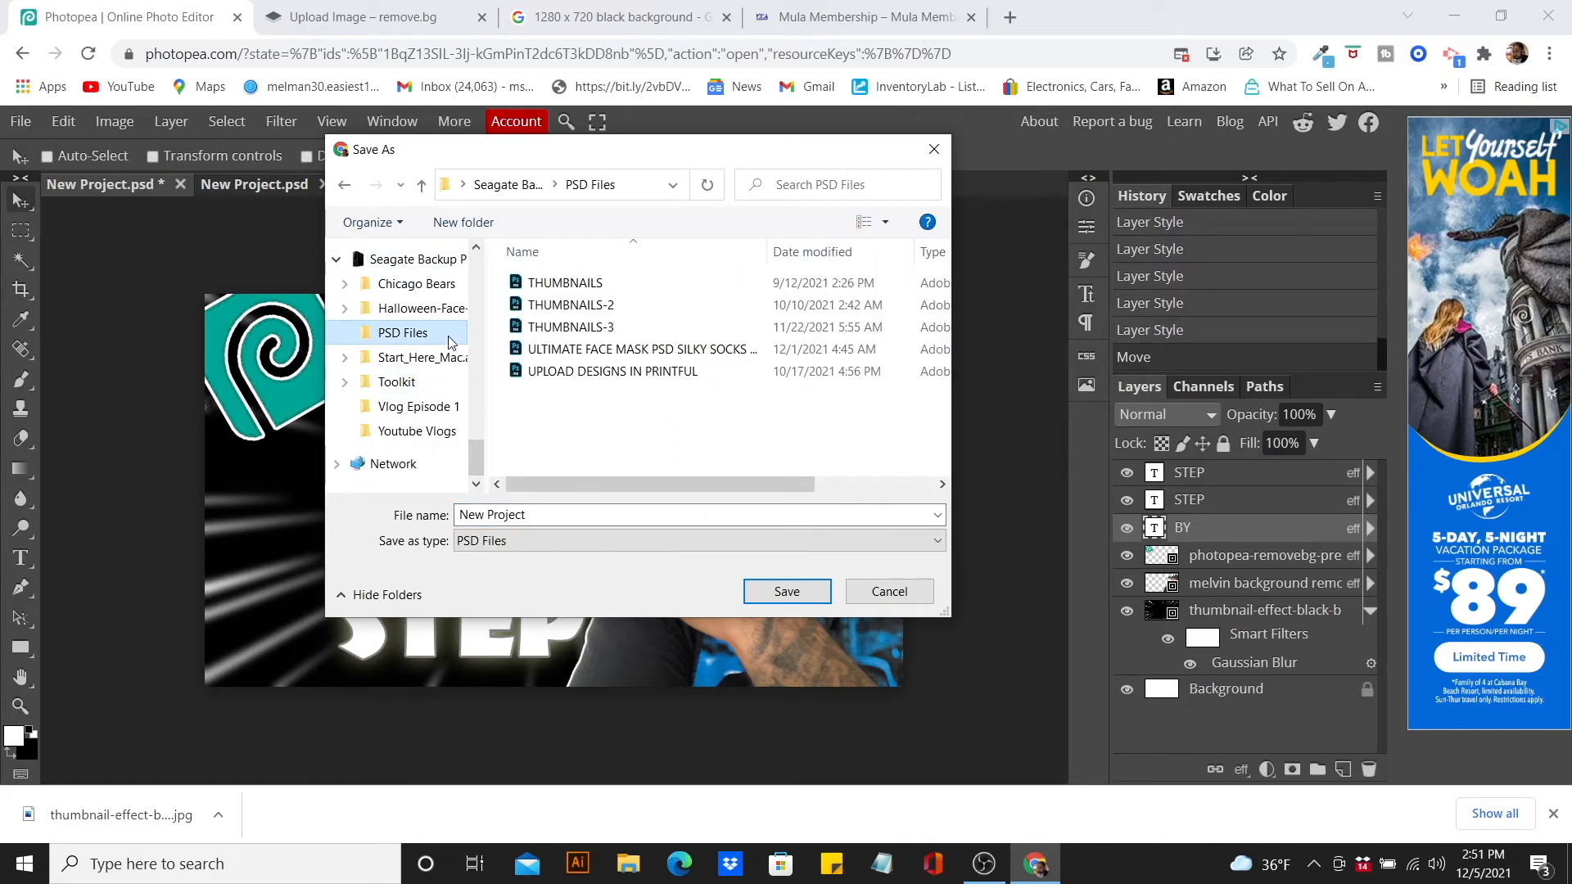
pyautogui.click(623, 513)
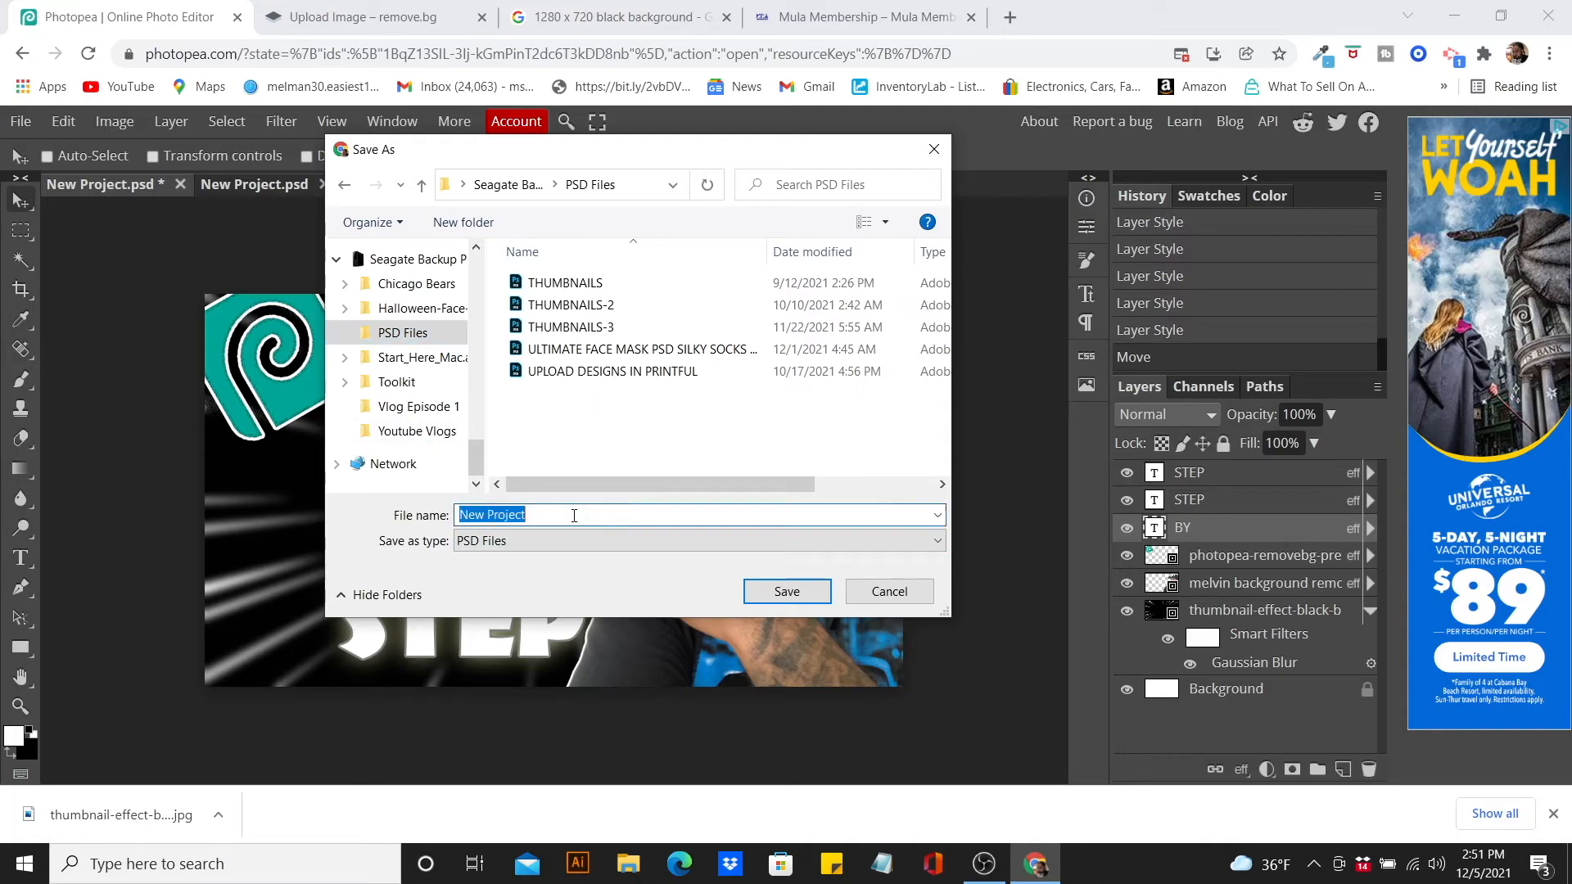
pyautogui.write('Pho')
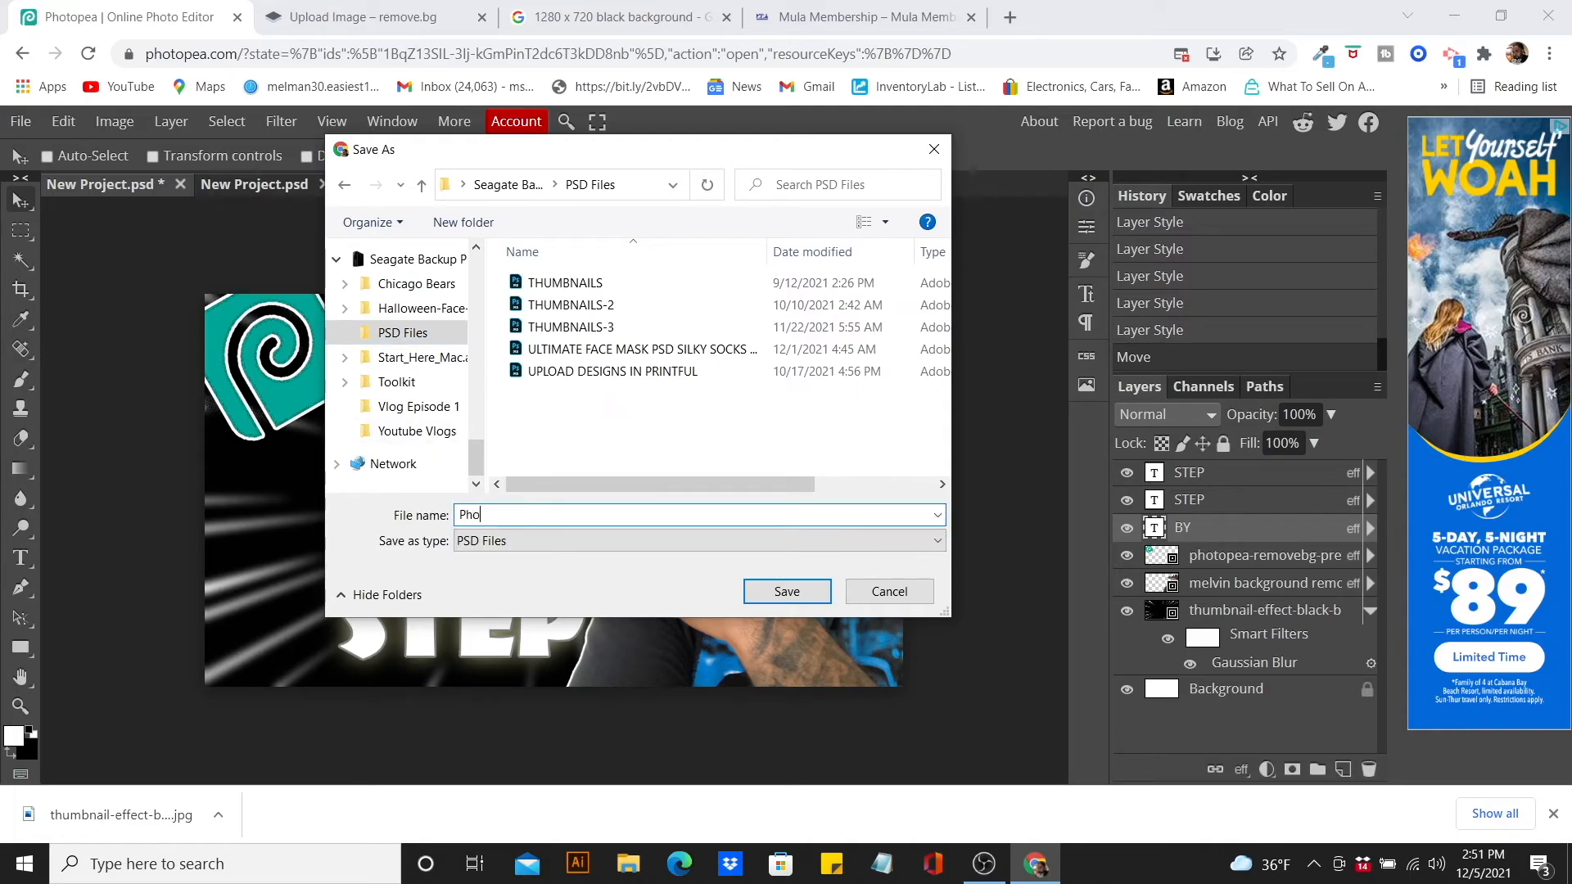
pyautogui.write('topea thumbnail')
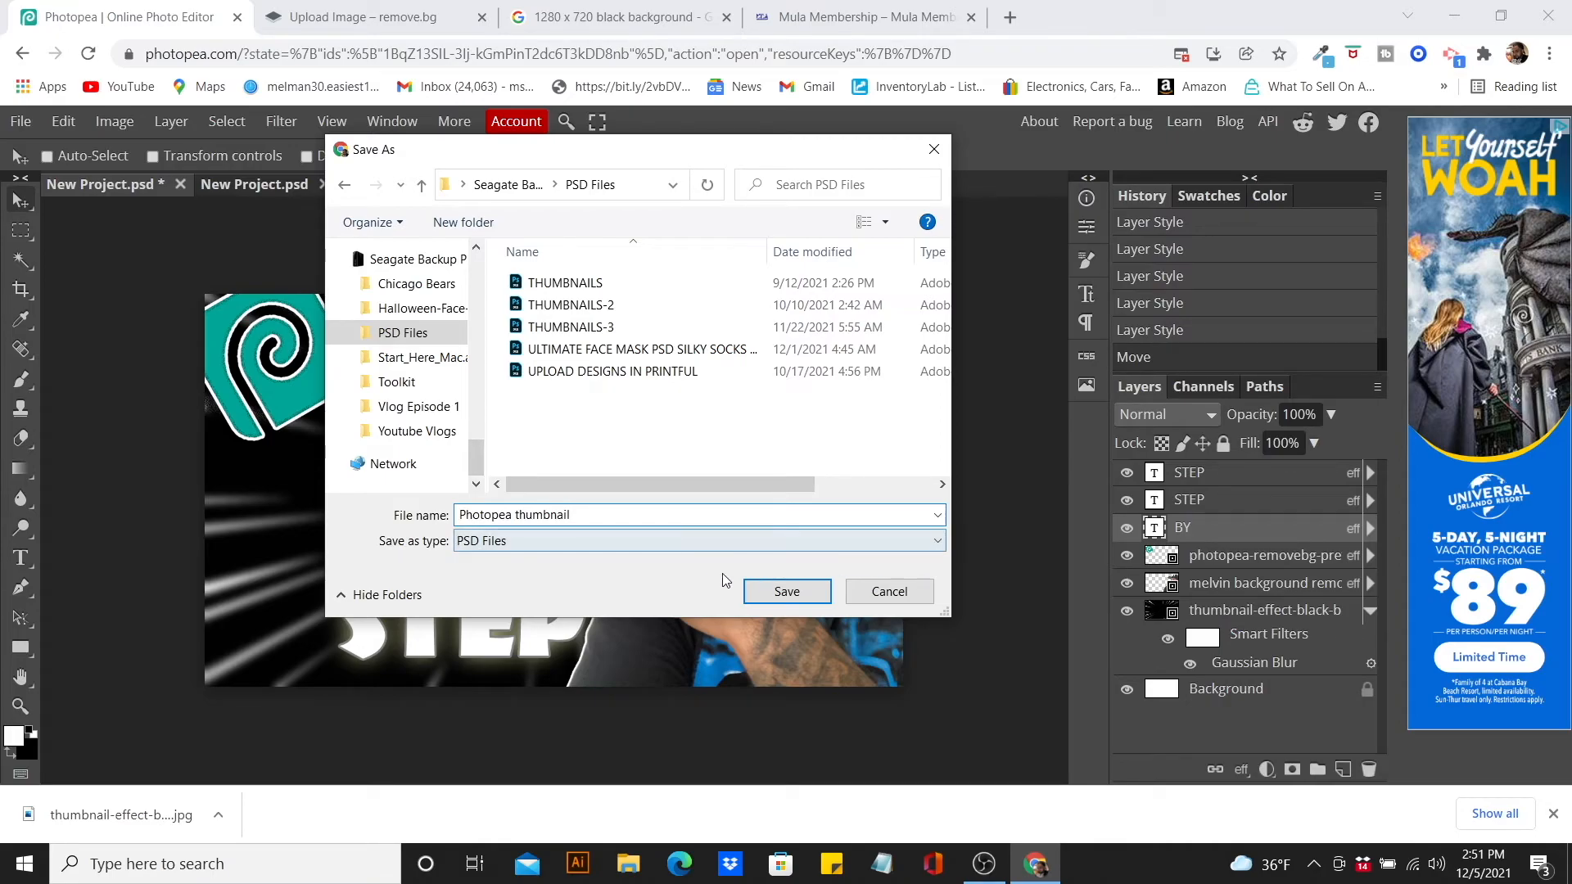
pyautogui.click(769, 593)
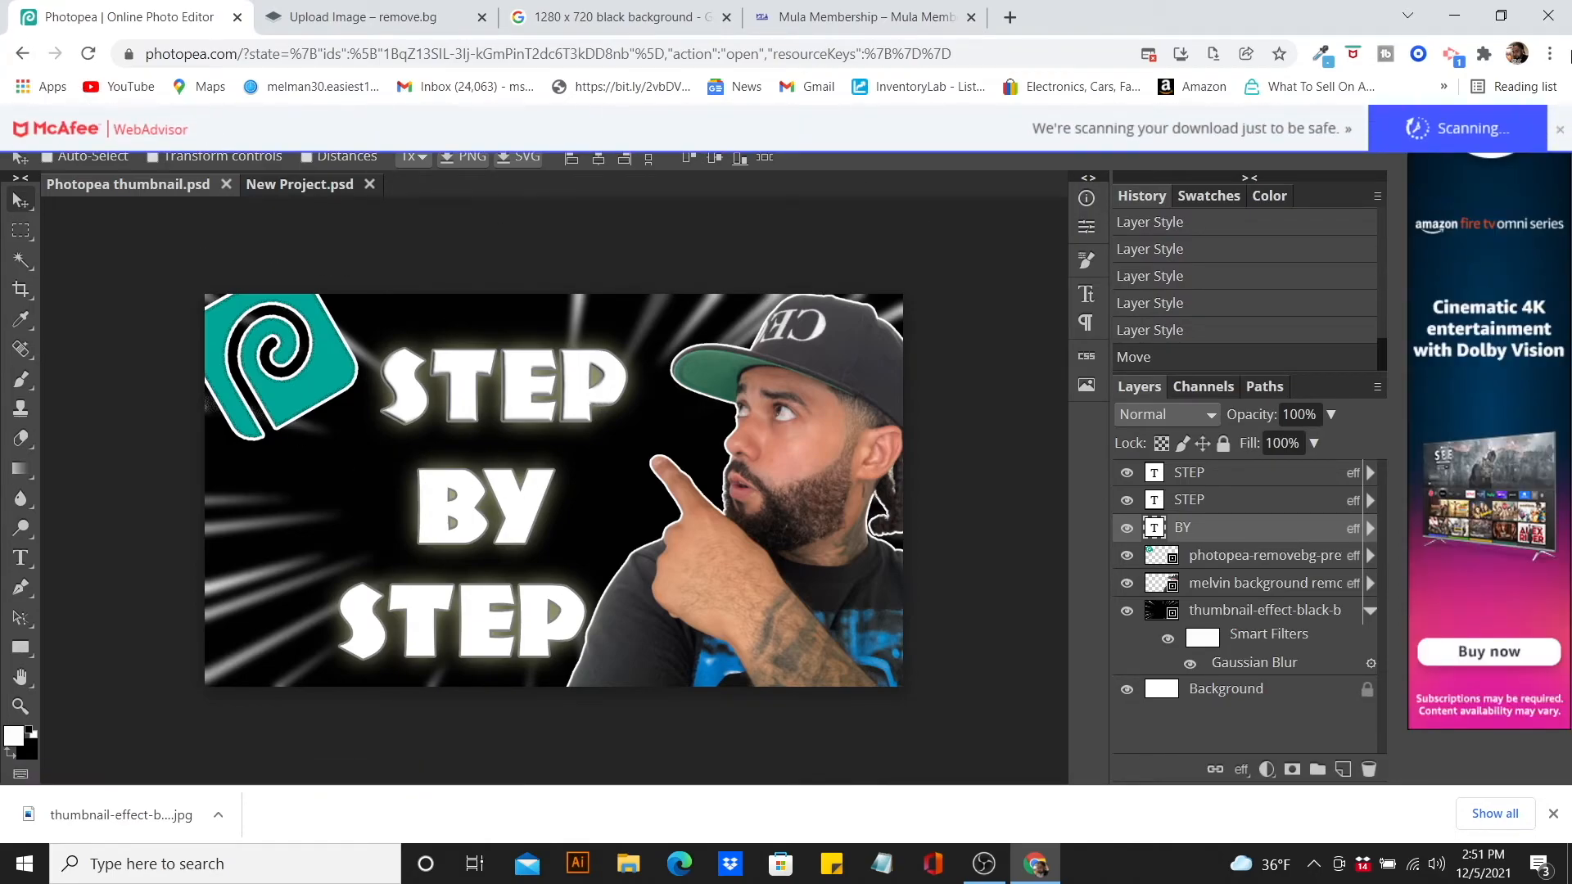
pyautogui.click(1560, 129)
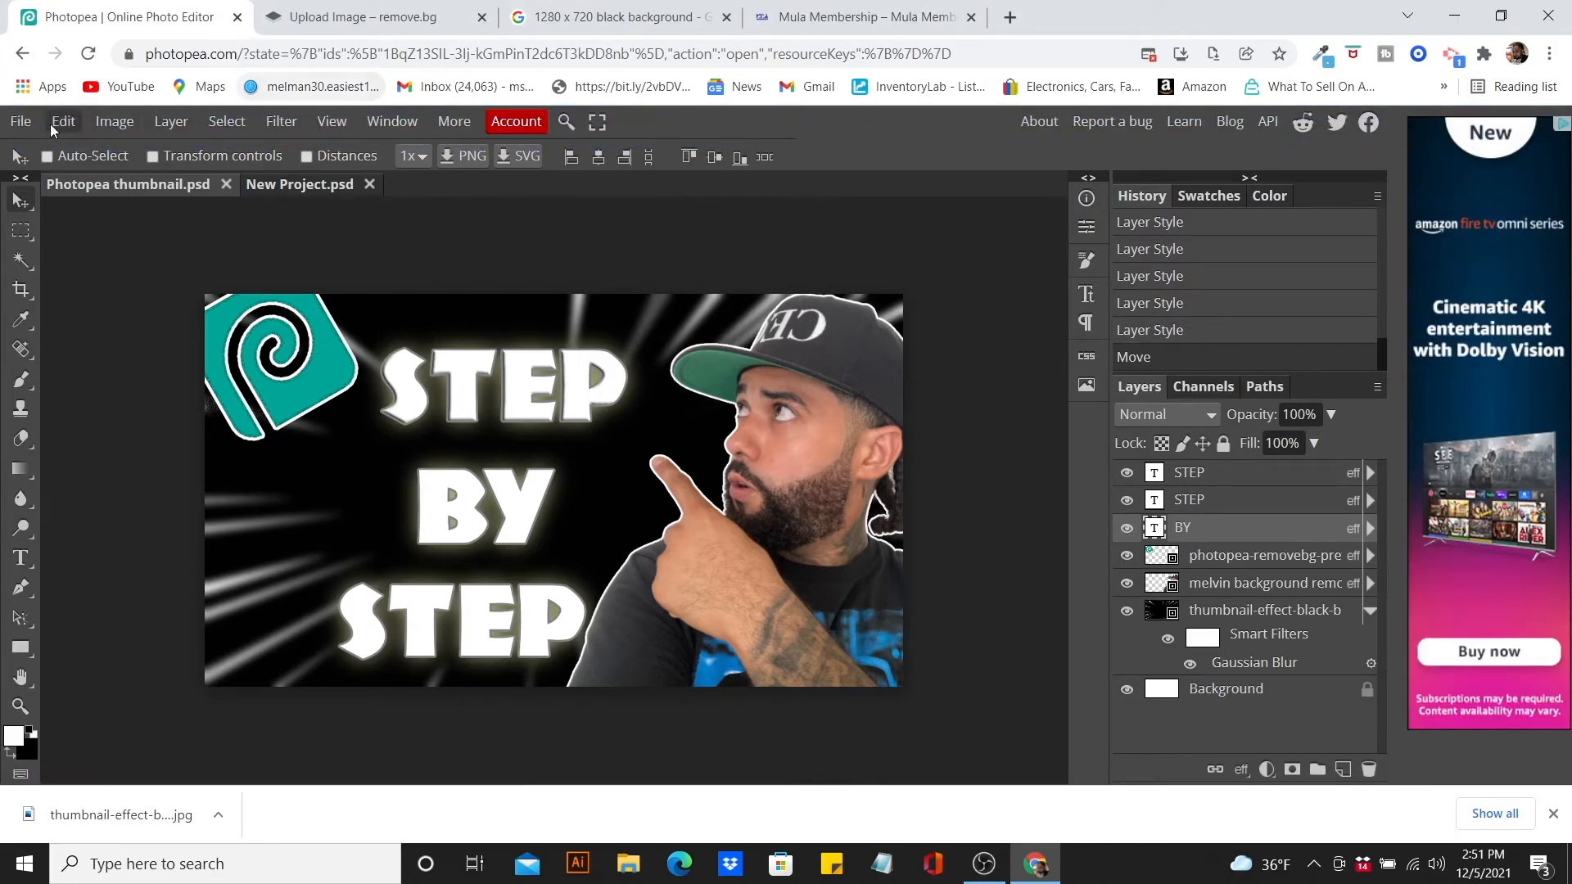
# - Export the thumbnail as a 1280 × 720 px JPG at 70% quality, and preview the downloaded image before closing the viewer
pyautogui.click(21, 121)
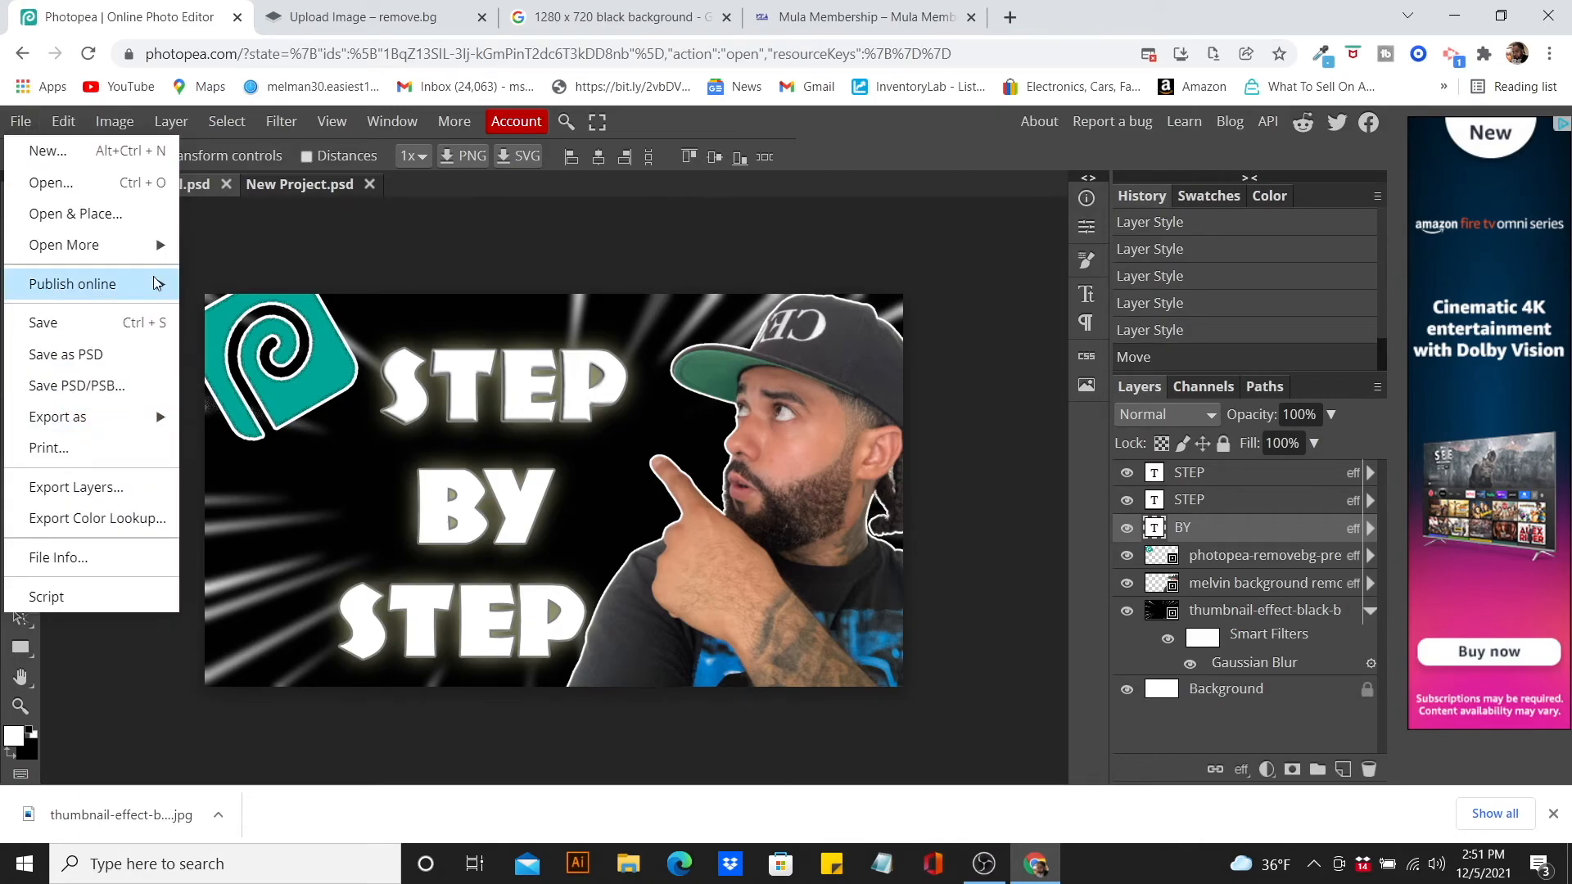
pyautogui.moveTo(120, 424)
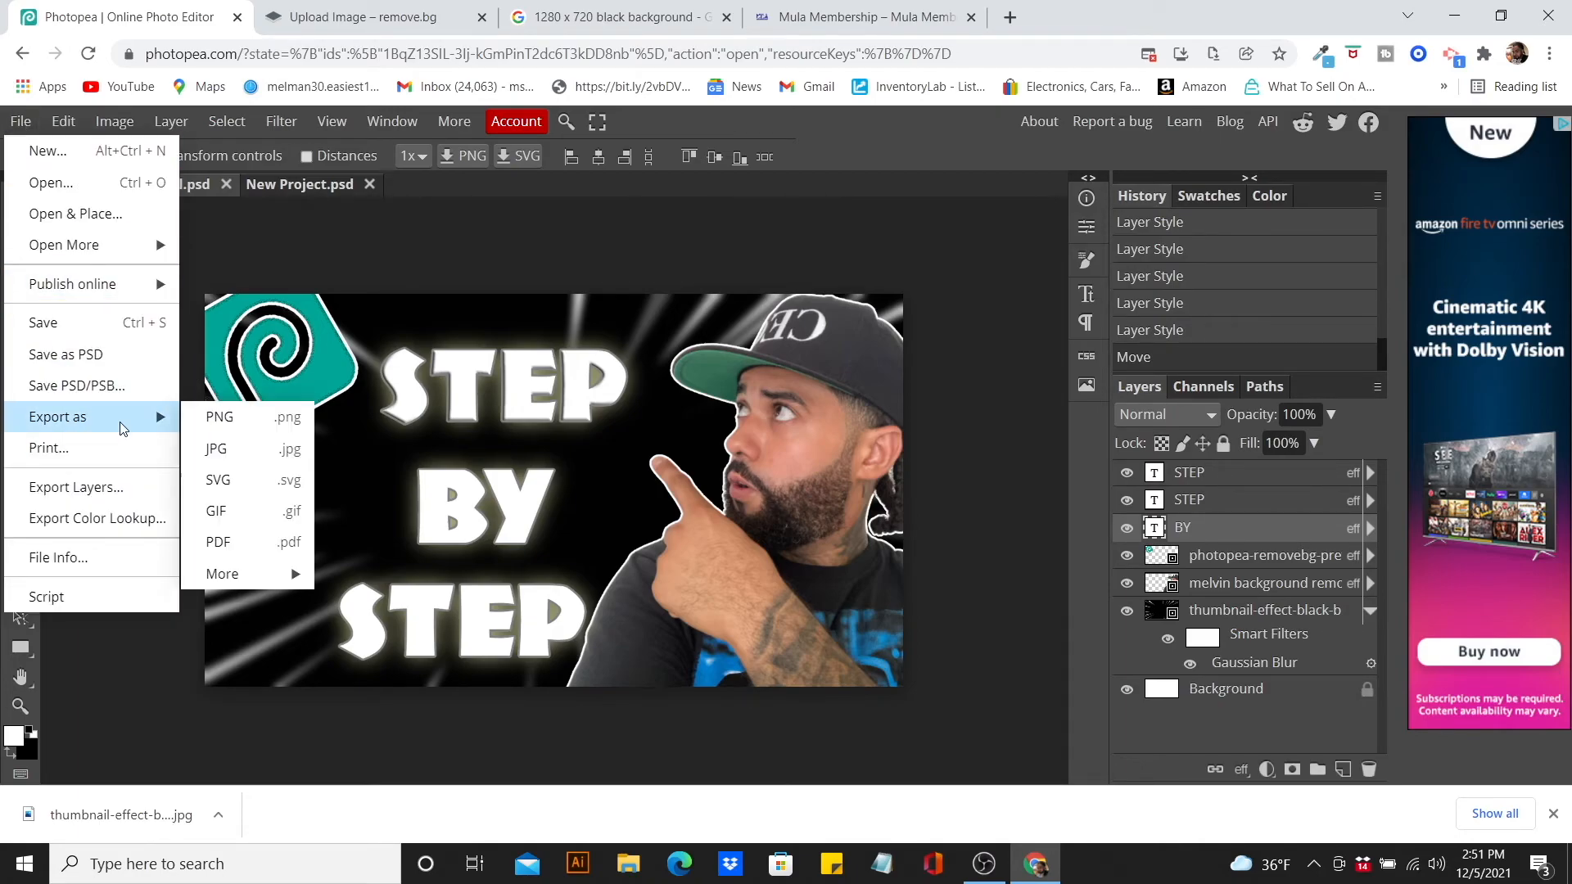
pyautogui.click(288, 456)
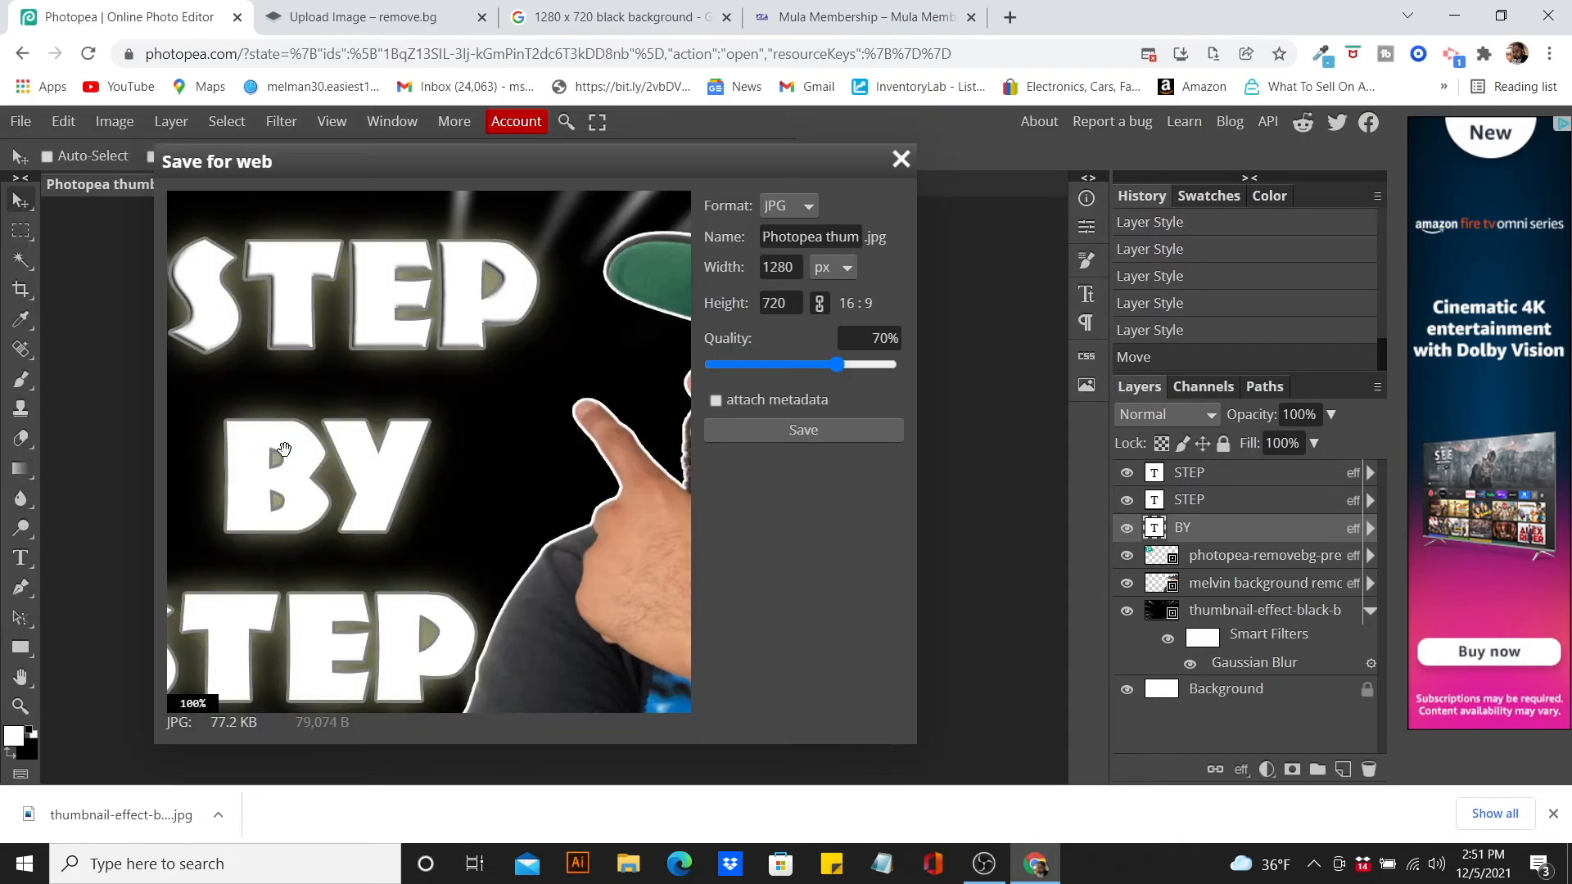
pyautogui.click(783, 436)
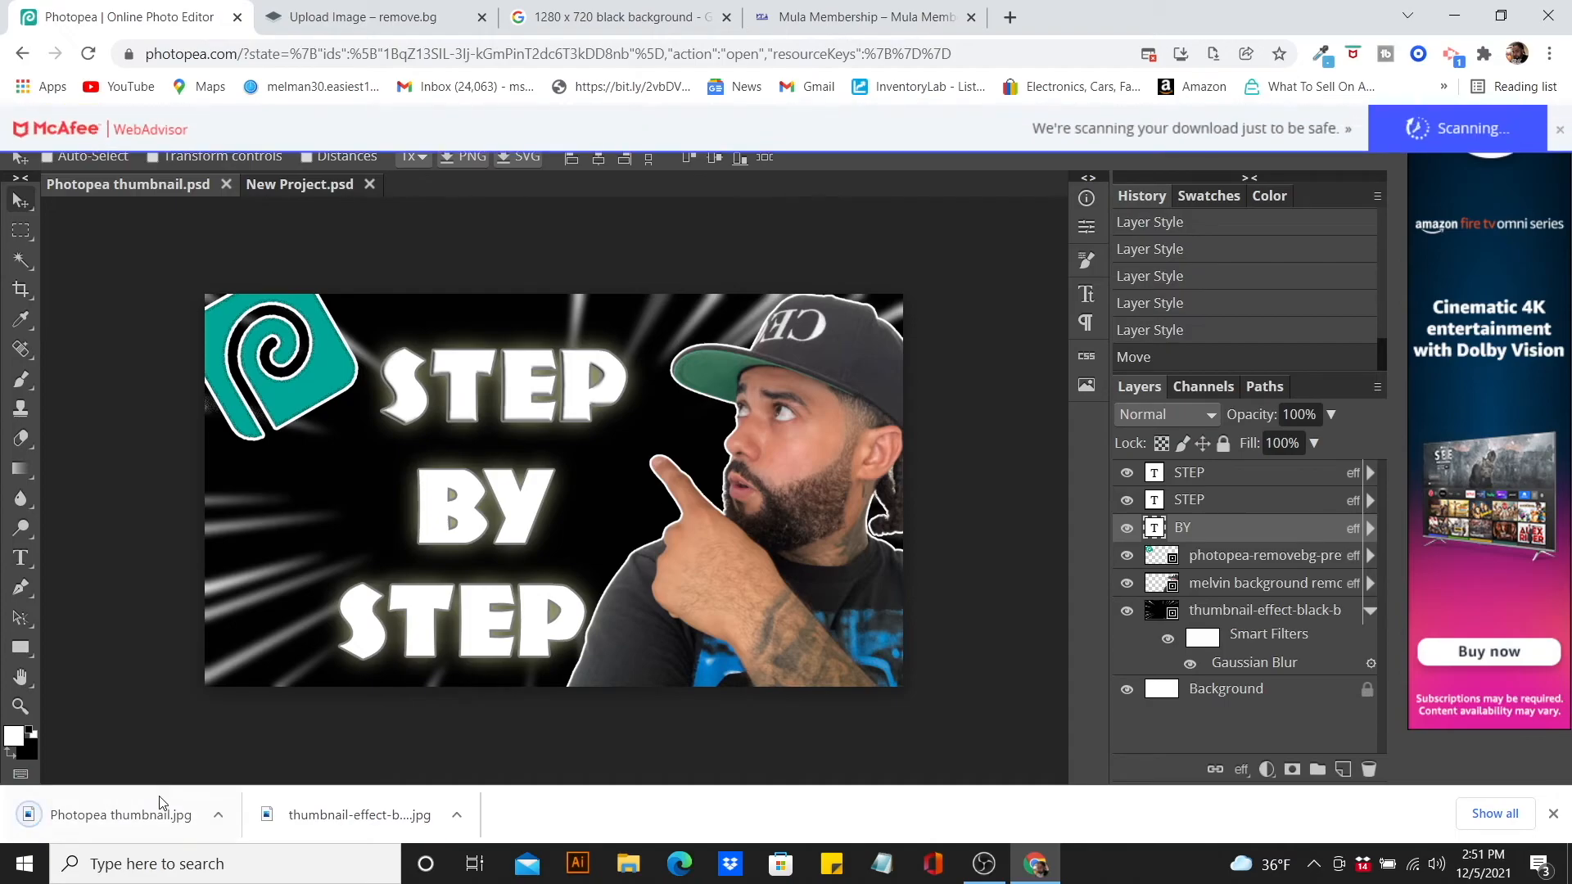
pyautogui.click(159, 796)
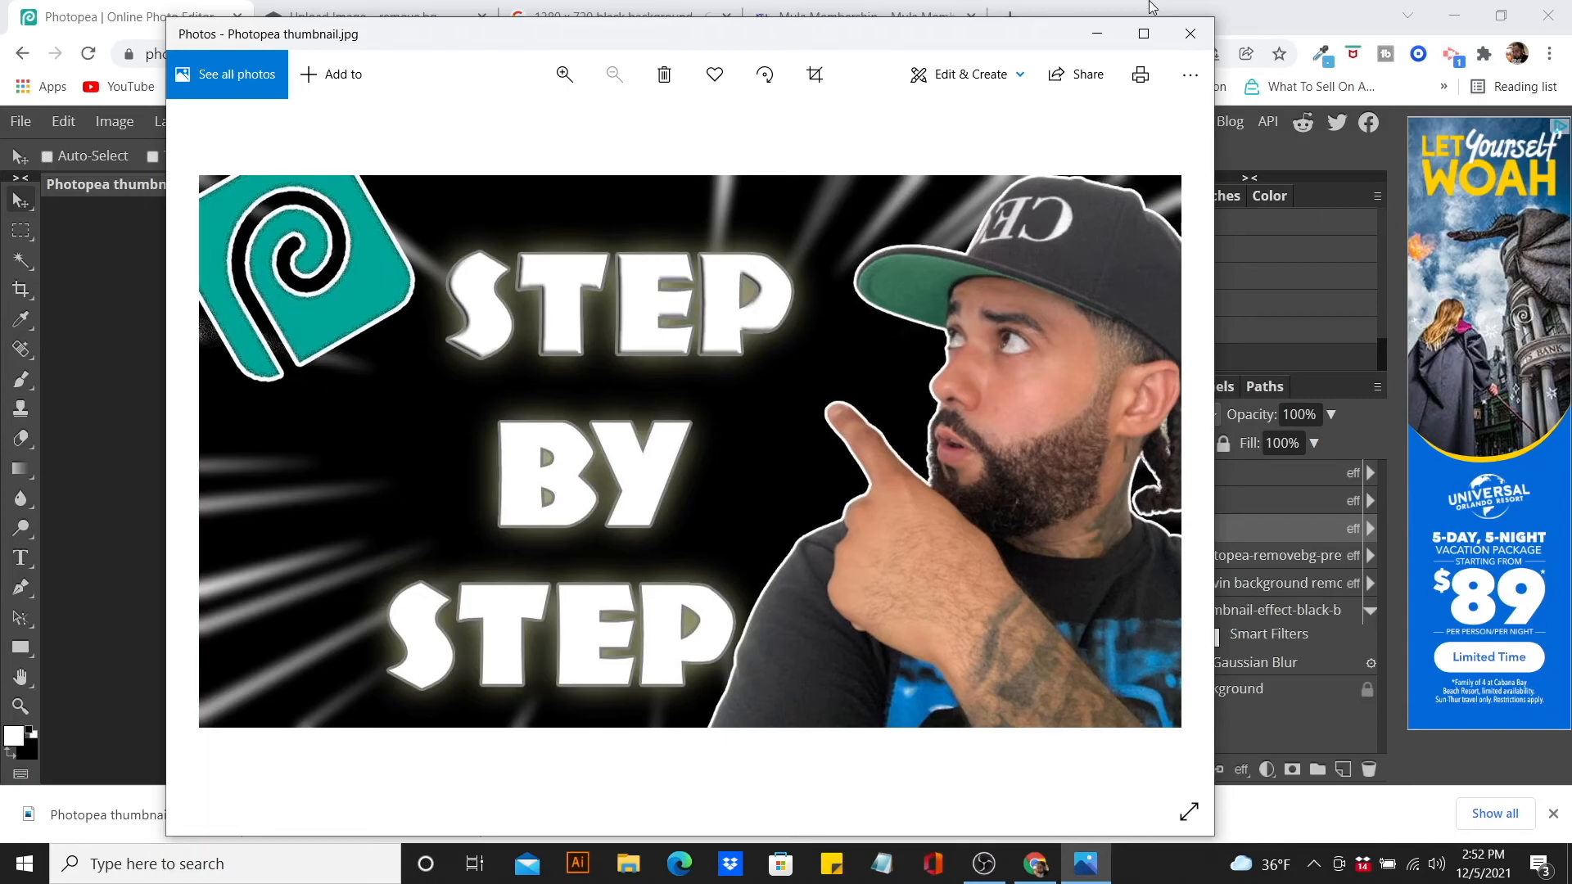
pyautogui.click(1196, 33)
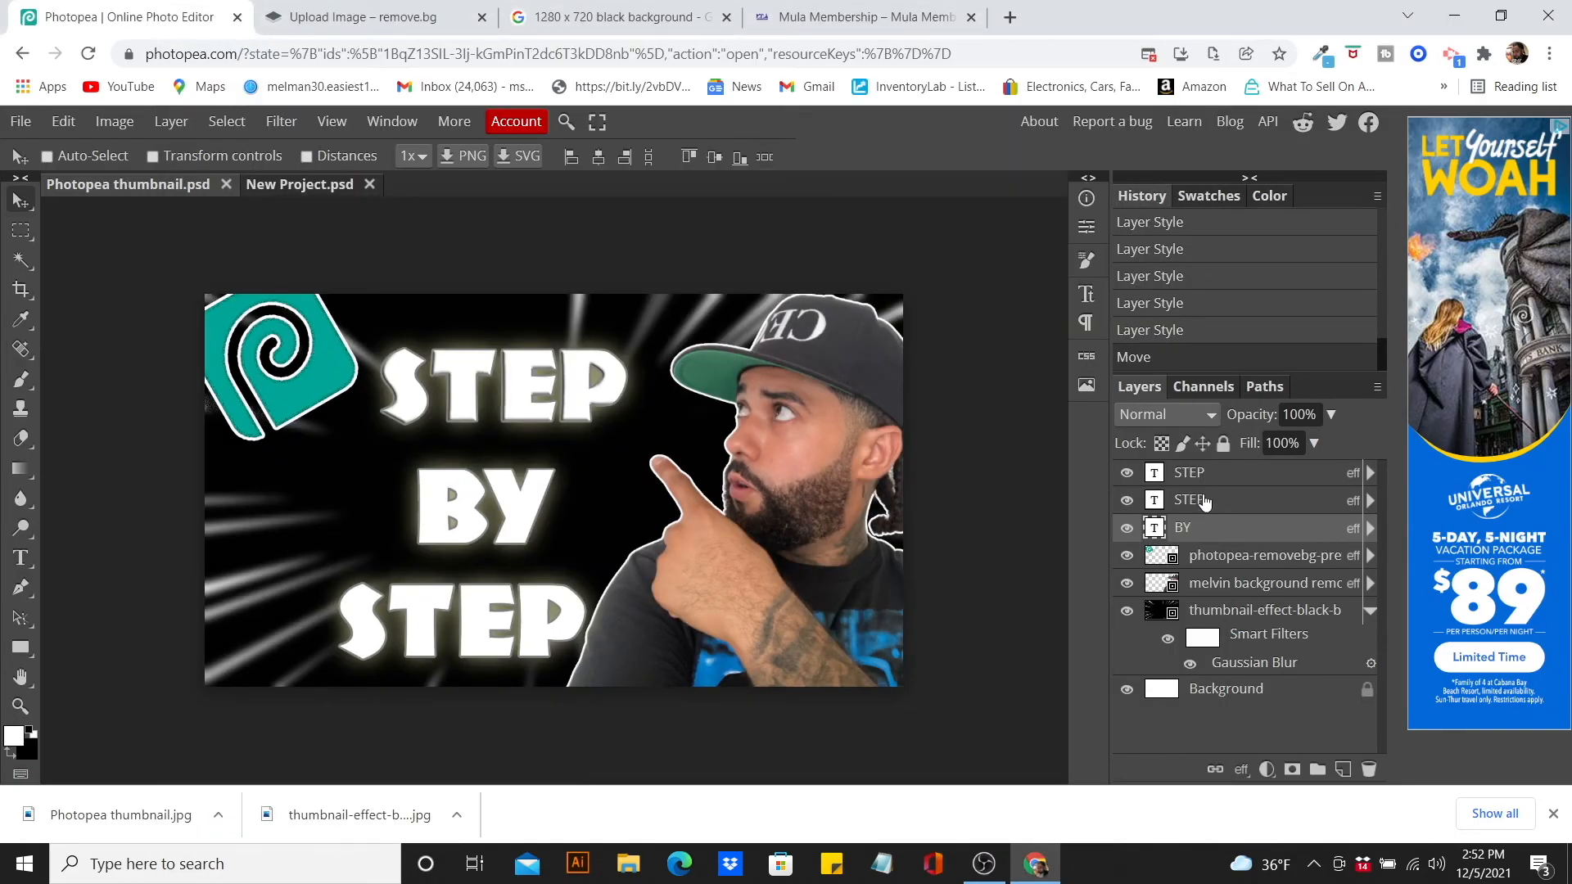